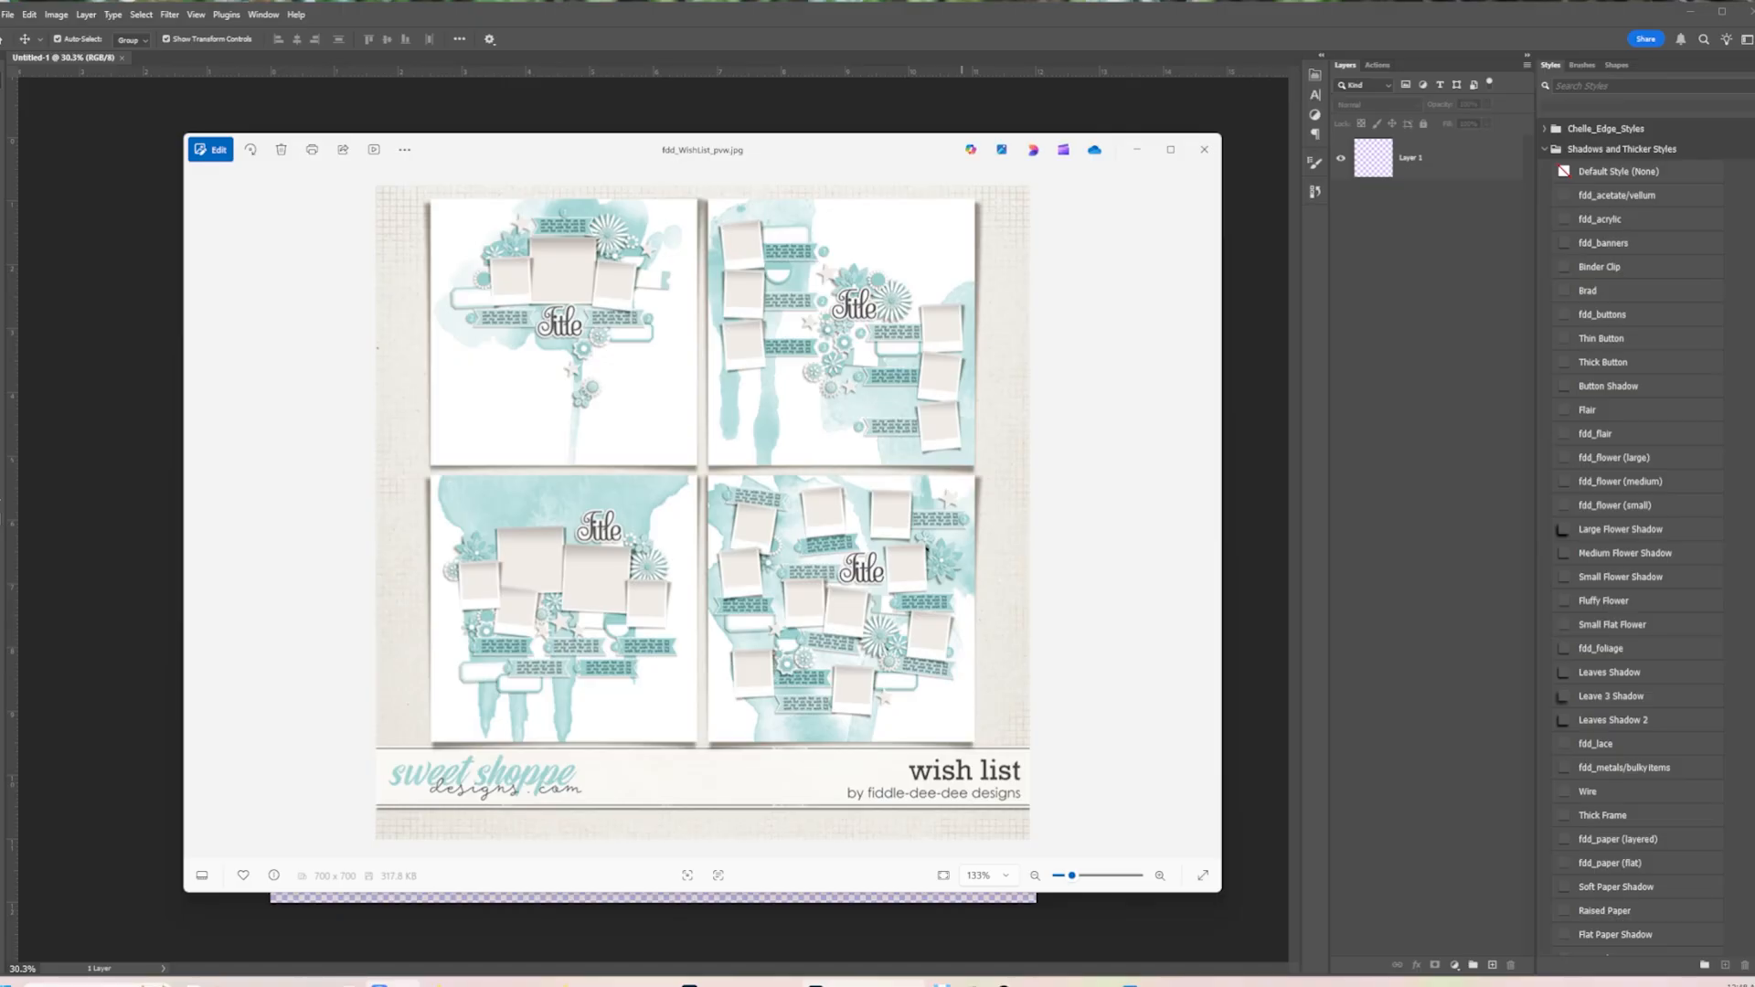
Browse the preview images of The Manuscript kit, including its stickers, papers and printable sticker sheets
left_click_drag(2, 206, 475, 123)
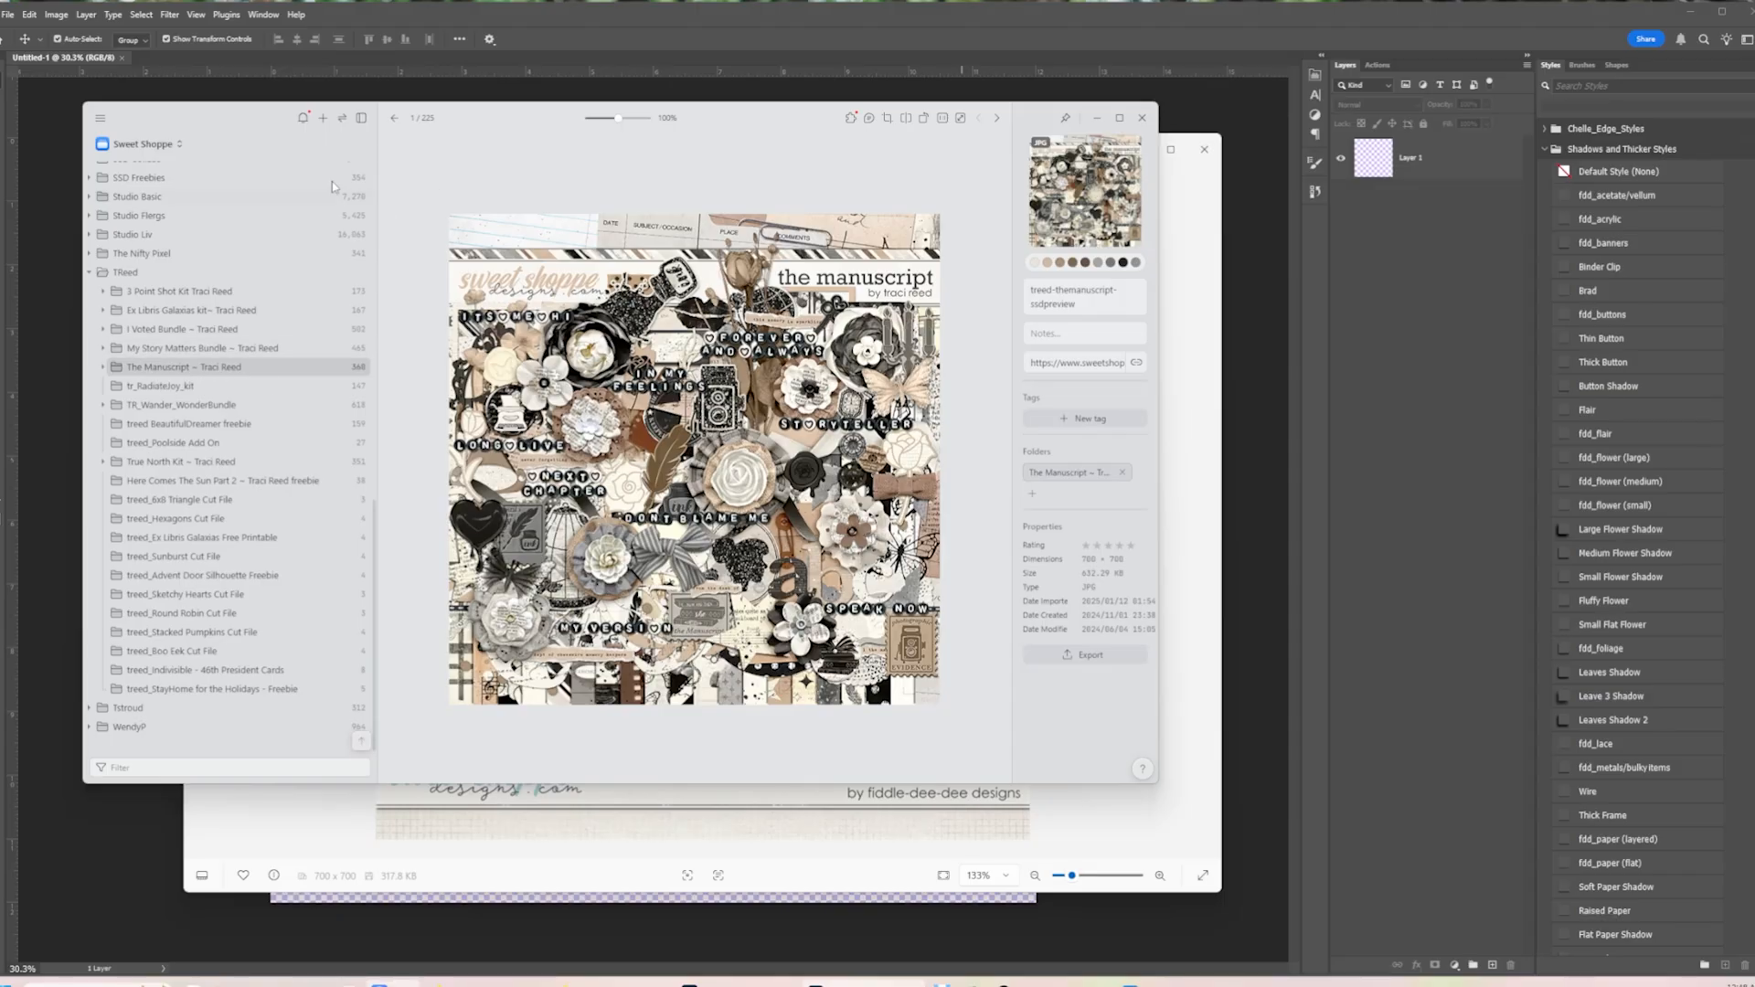
left_click(997, 119)
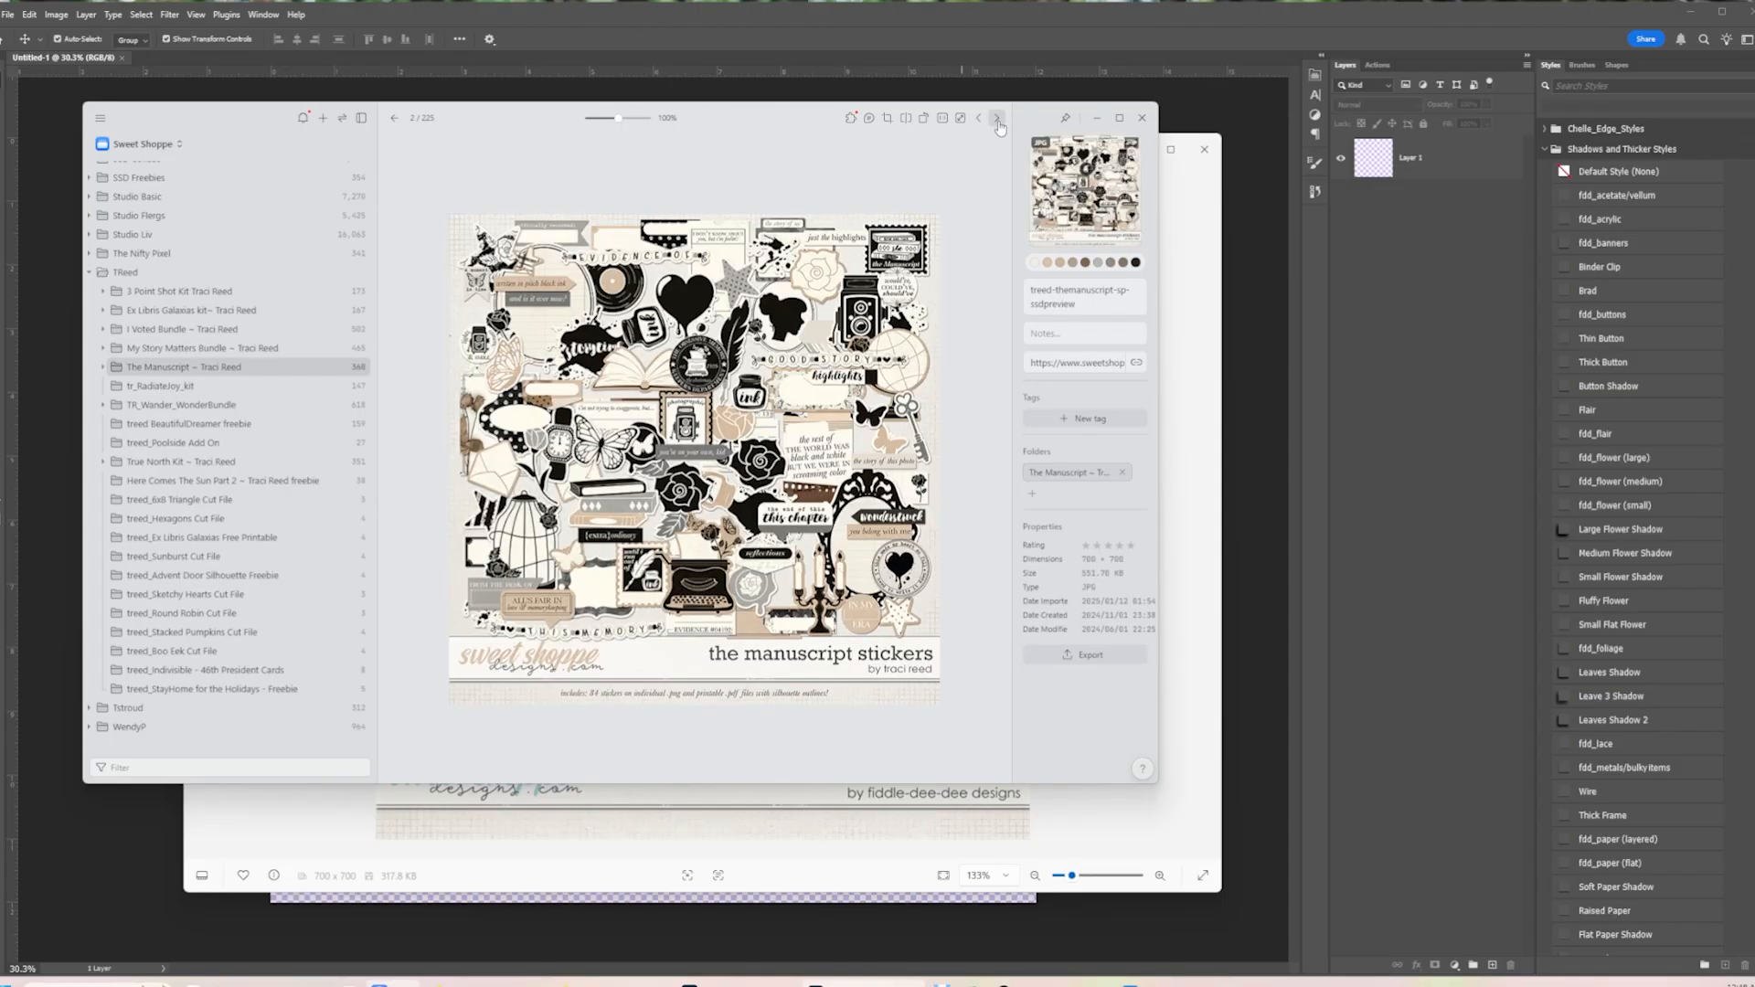
left_click(997, 119)
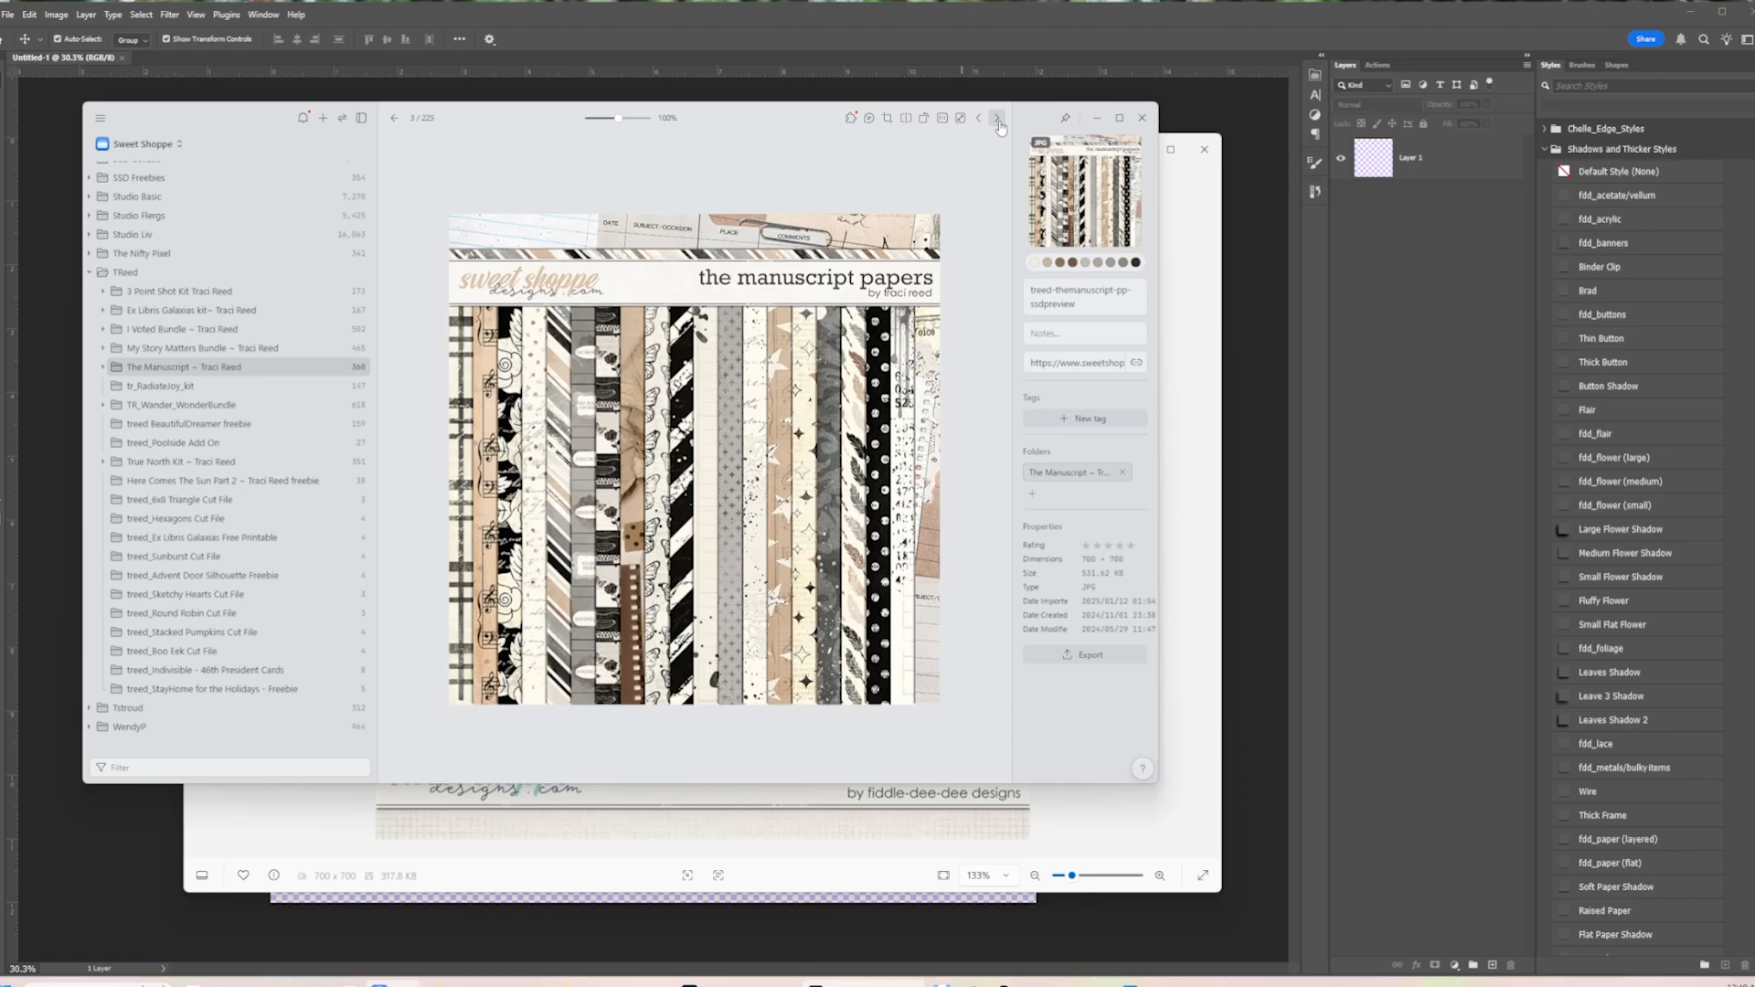
left_click(997, 119)
left_click(997, 119)
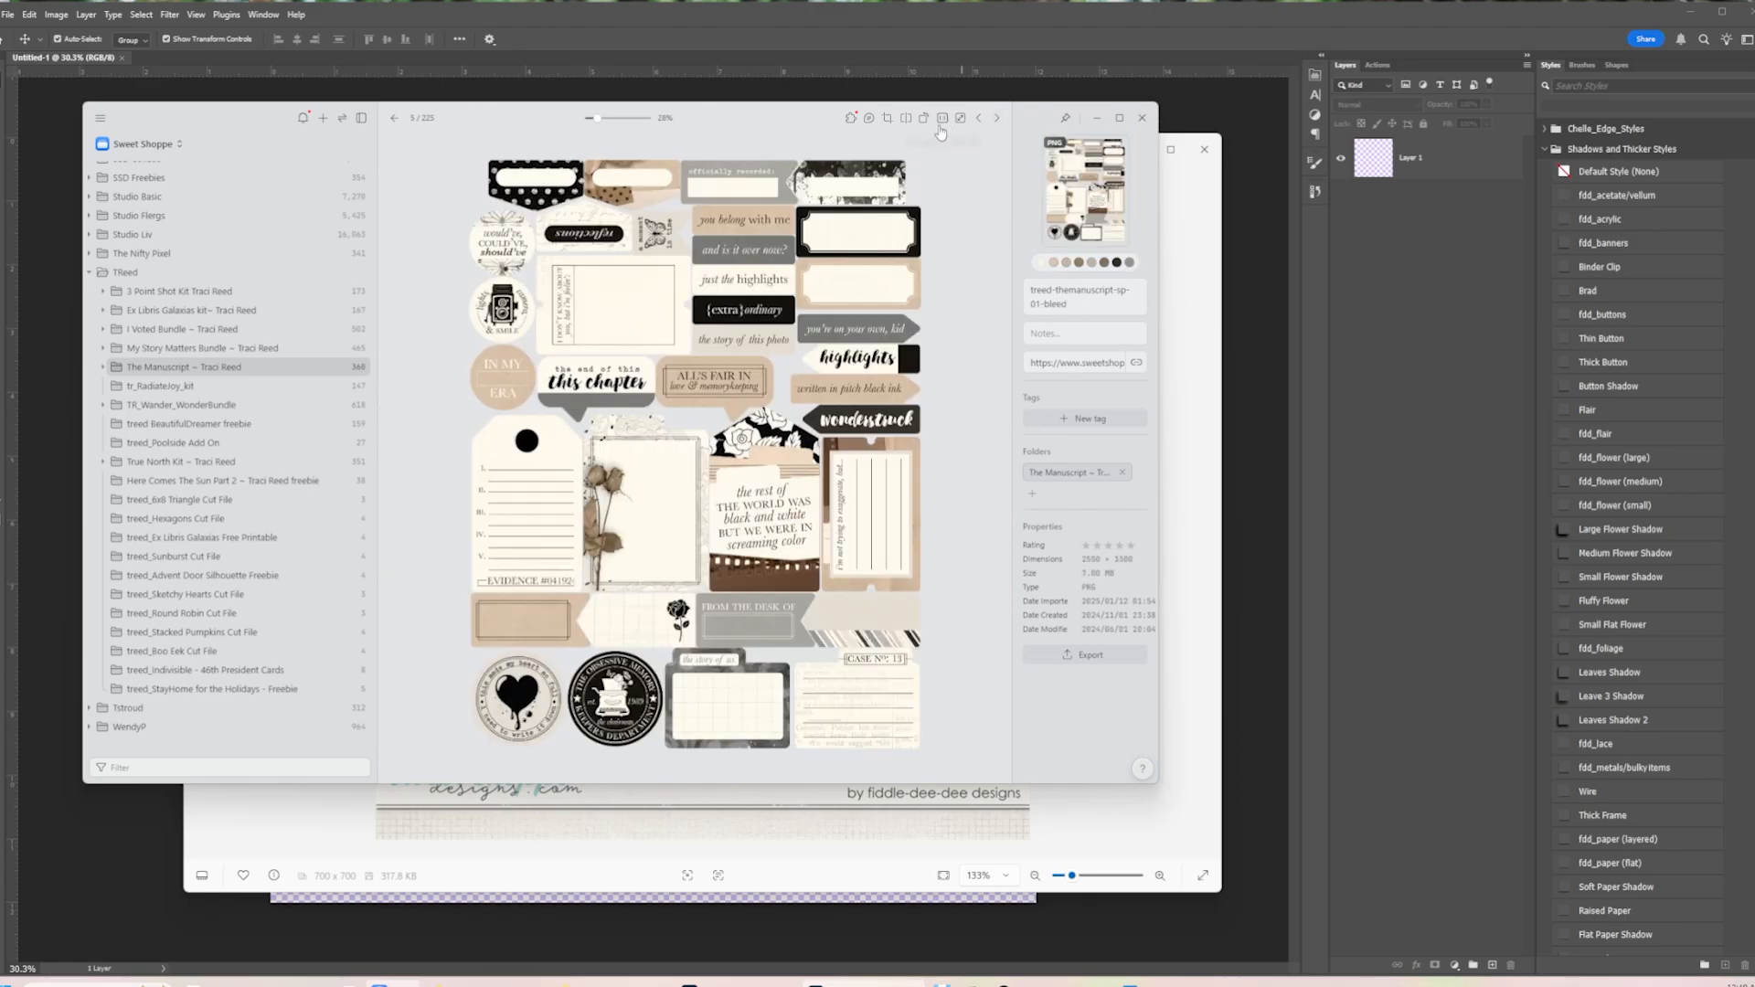
left_click(994, 120)
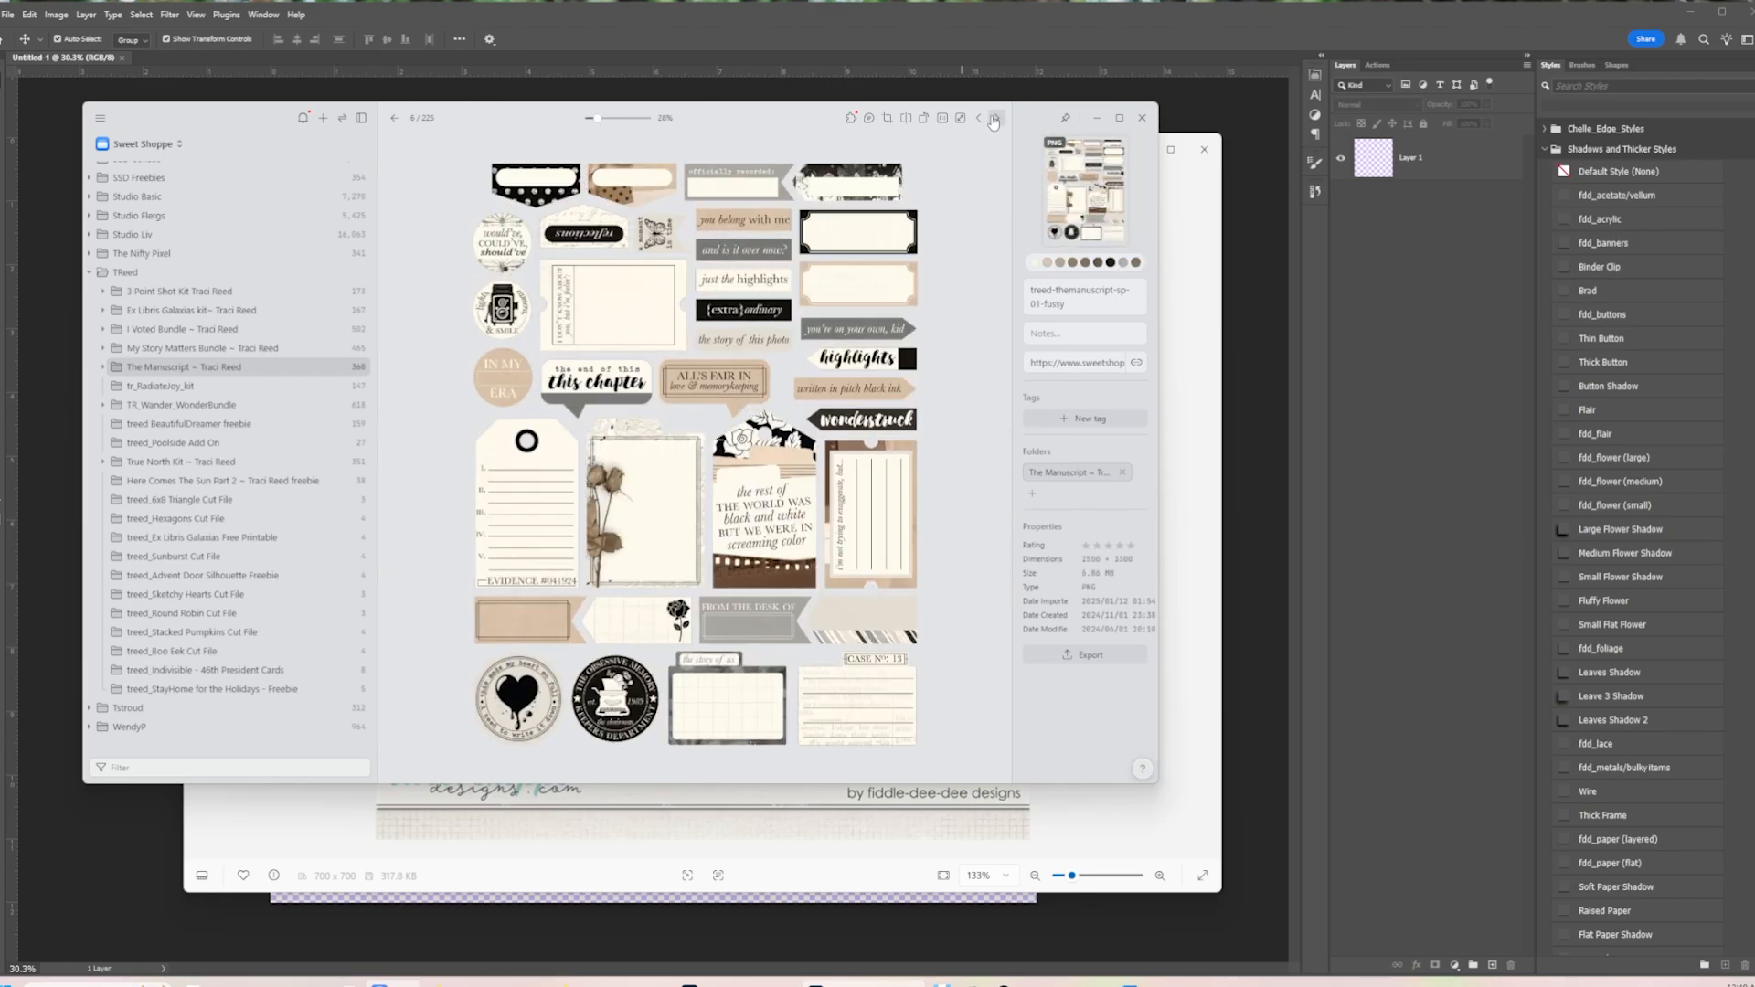
left_click_drag(791, 116, 0, 279)
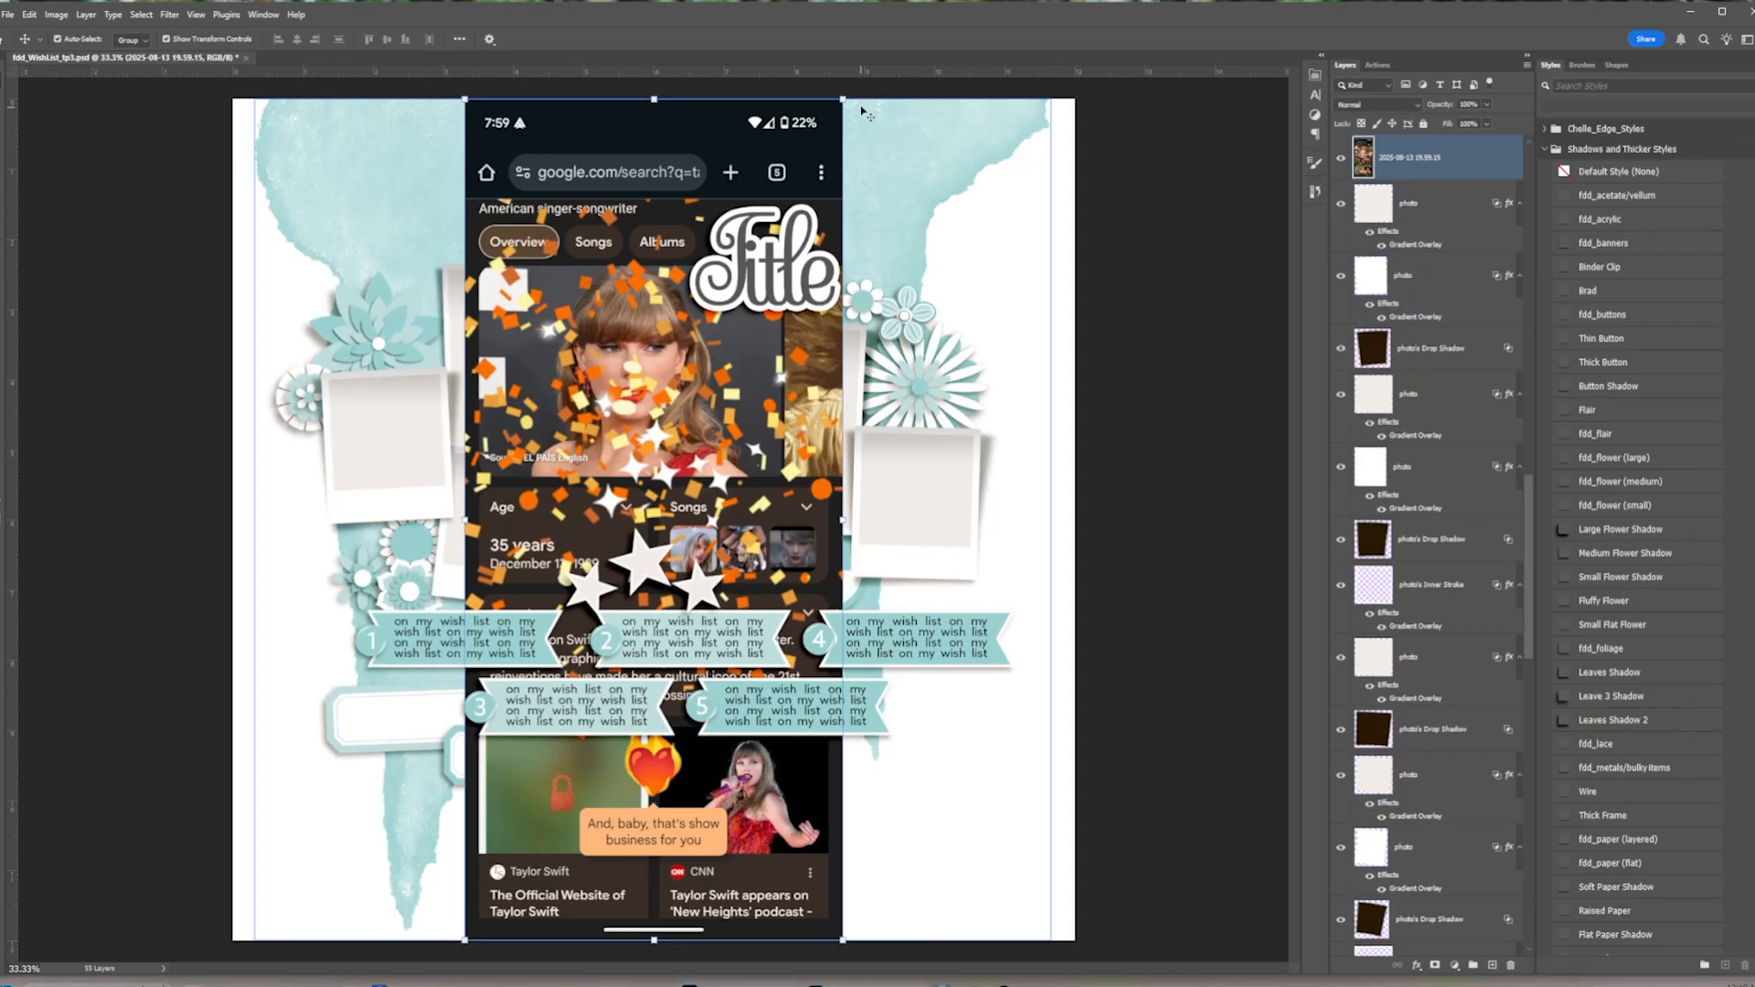
Scale the phone screenshot photo to about 43%, move it over the leftmost polaroid frame and clip it to that frame
left_click_drag(731, 100, 390, 300)
left_click_drag(497, 267, 459, 352)
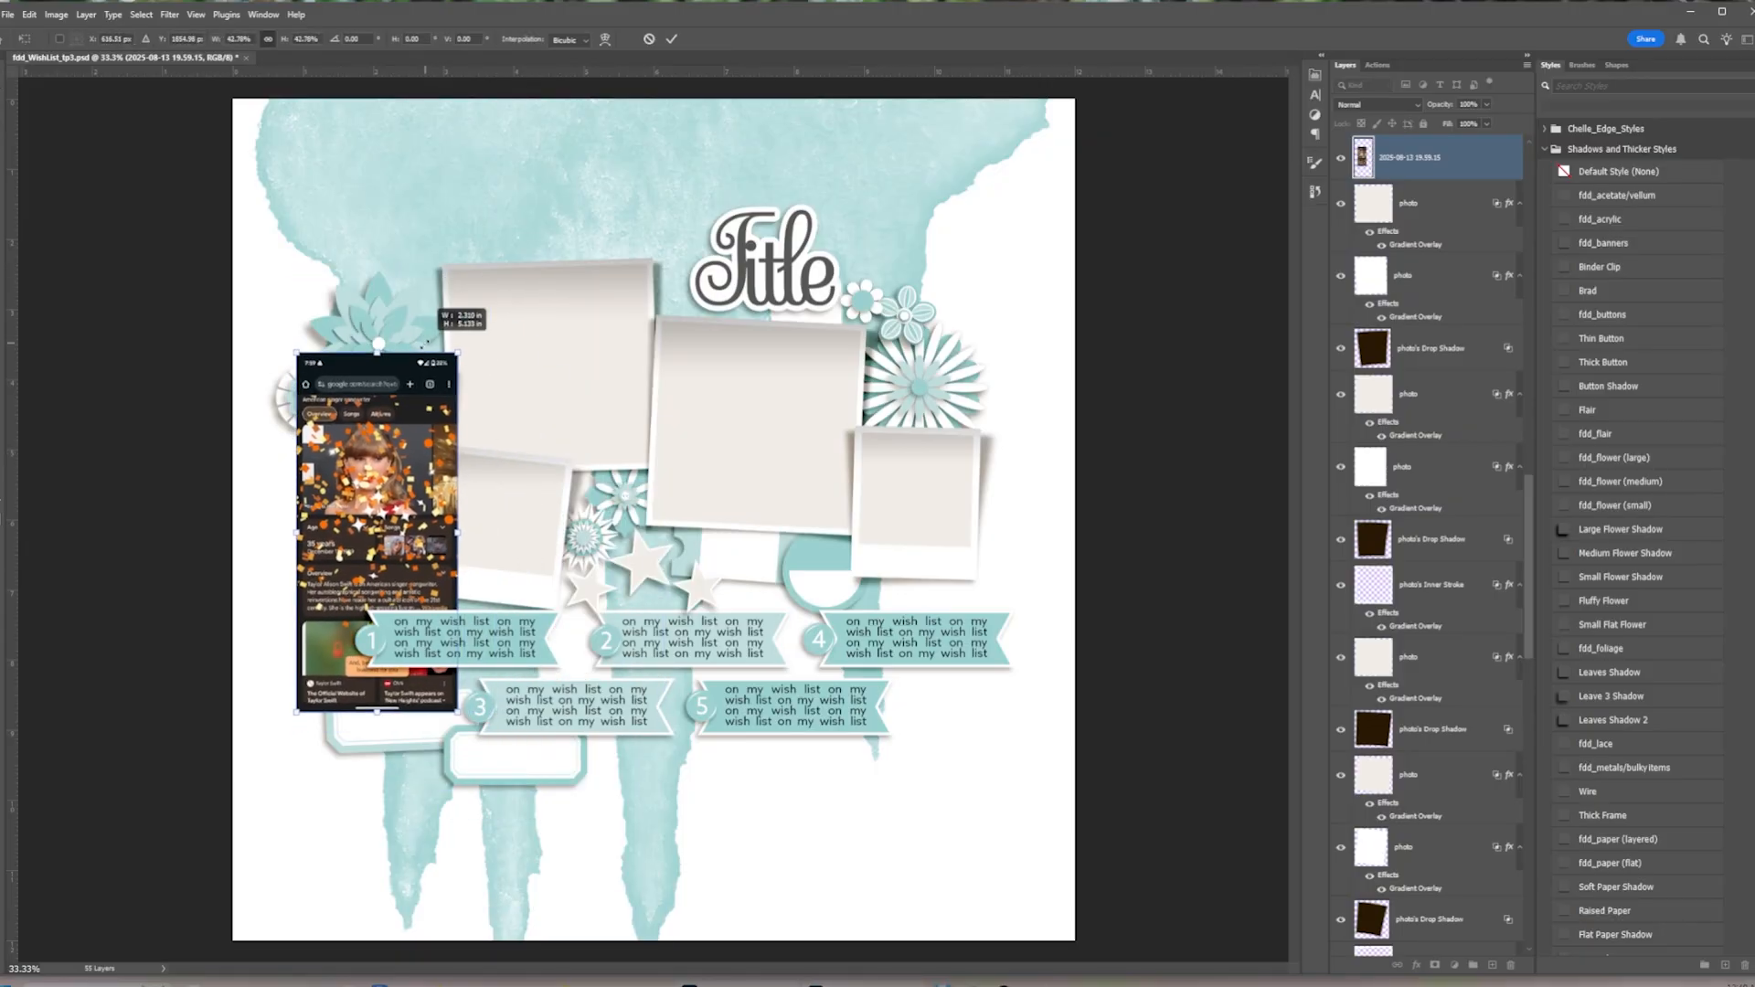
left_click_drag(422, 428, 430, 393)
key("Return")
key("ctrl+alt+g")
Shrink the clipped screenshot to about 36%, tilt it about 3° counter-clockwise and reposition it so its lower part fills the leftmost frame
left_click_drag(472, 317, 446, 335)
left_click_drag(459, 324, 464, 327)
left_click_drag(380, 422, 356, 290)
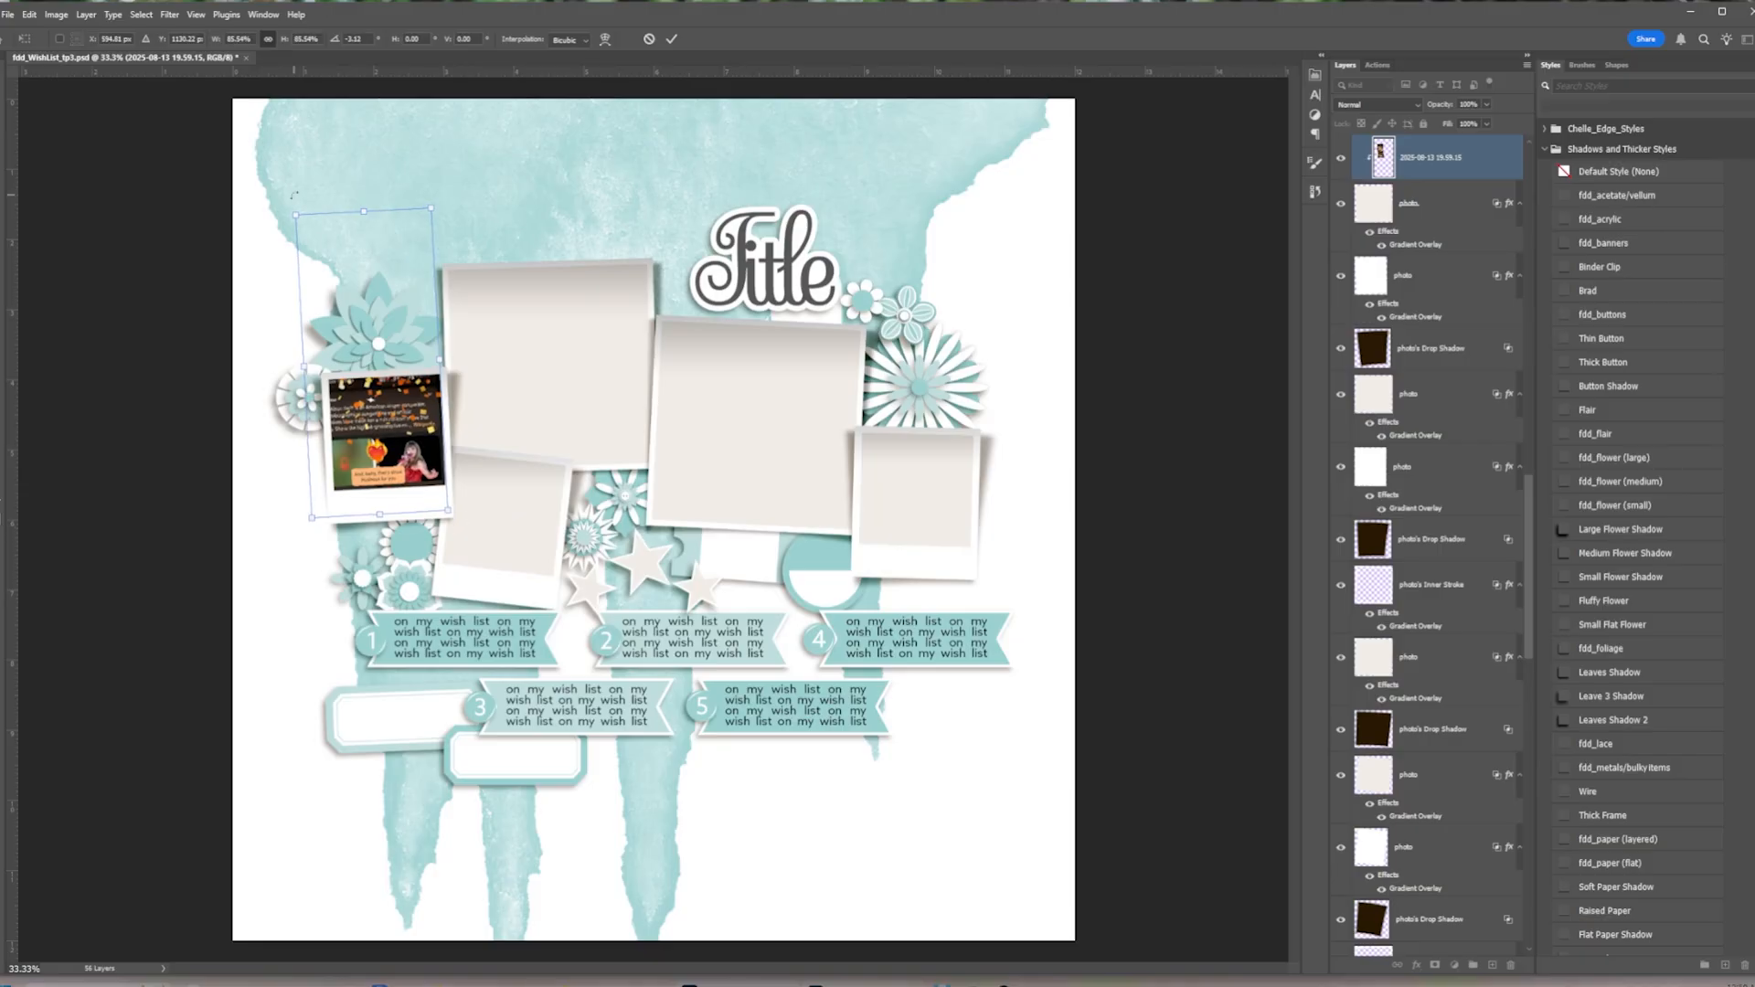
key("Return")
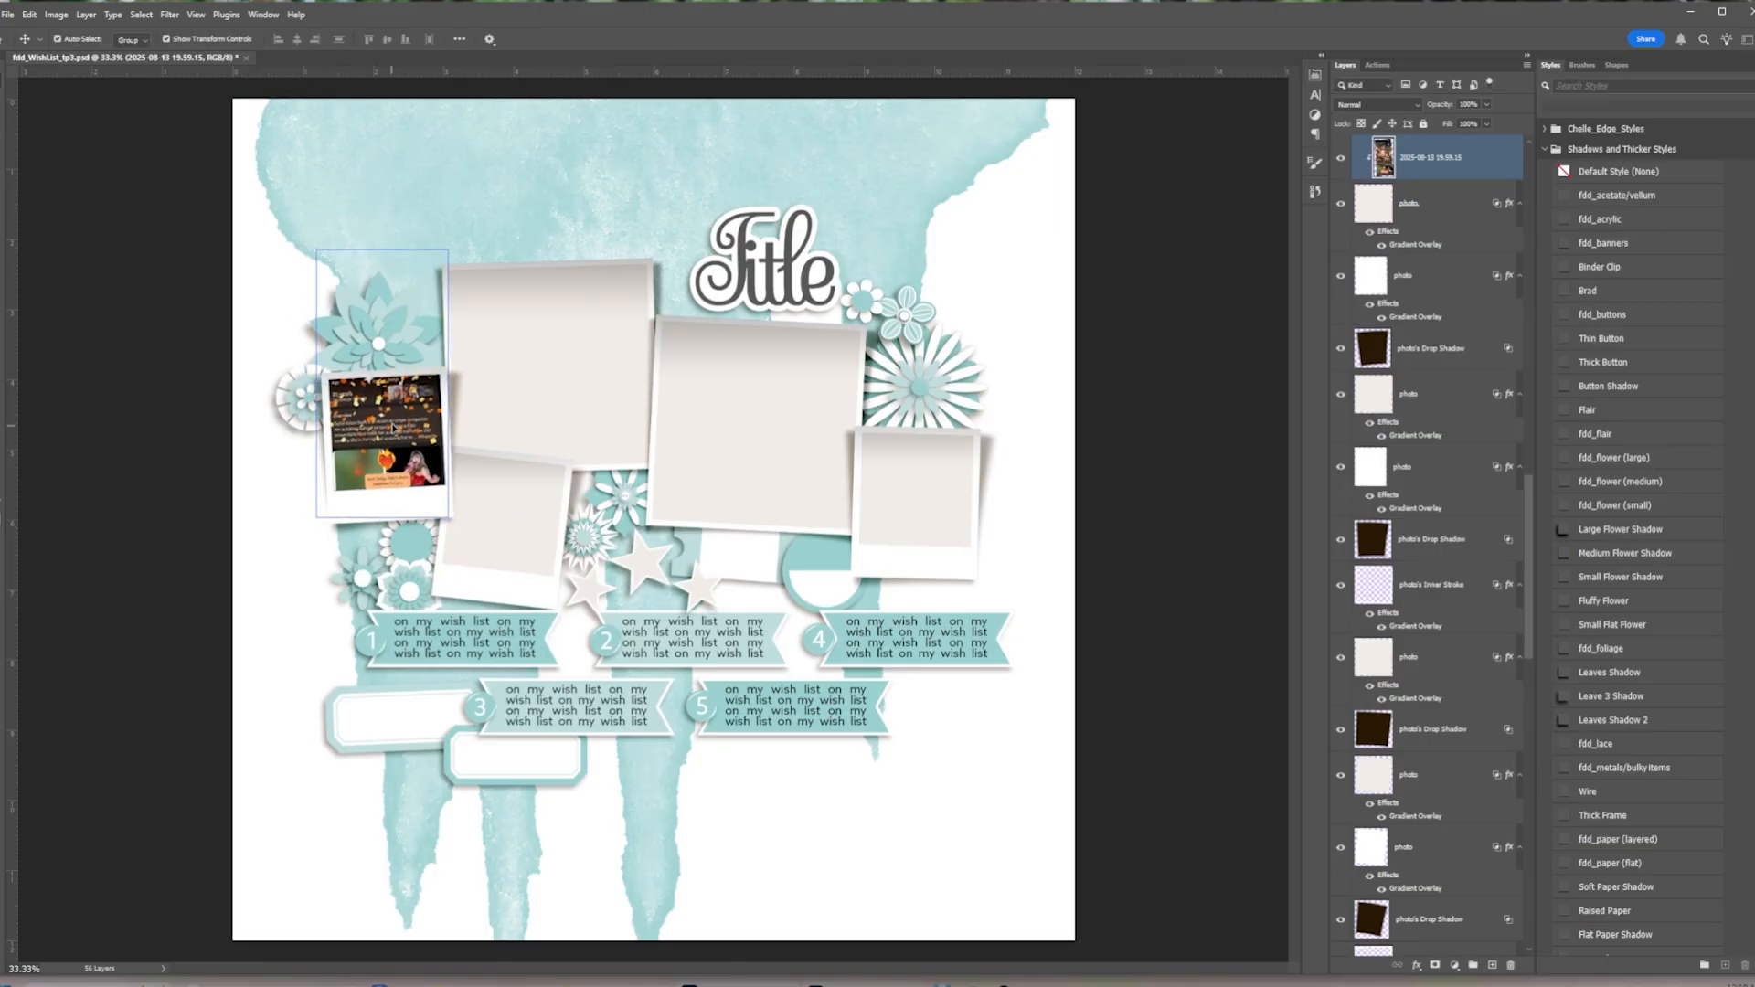
Fit photo 2025-10-06 19.20.41 into the large upper-left frame: scale to about 38%, tilt slightly counter-clockwise and clip it to the frame
left_click(585, 441)
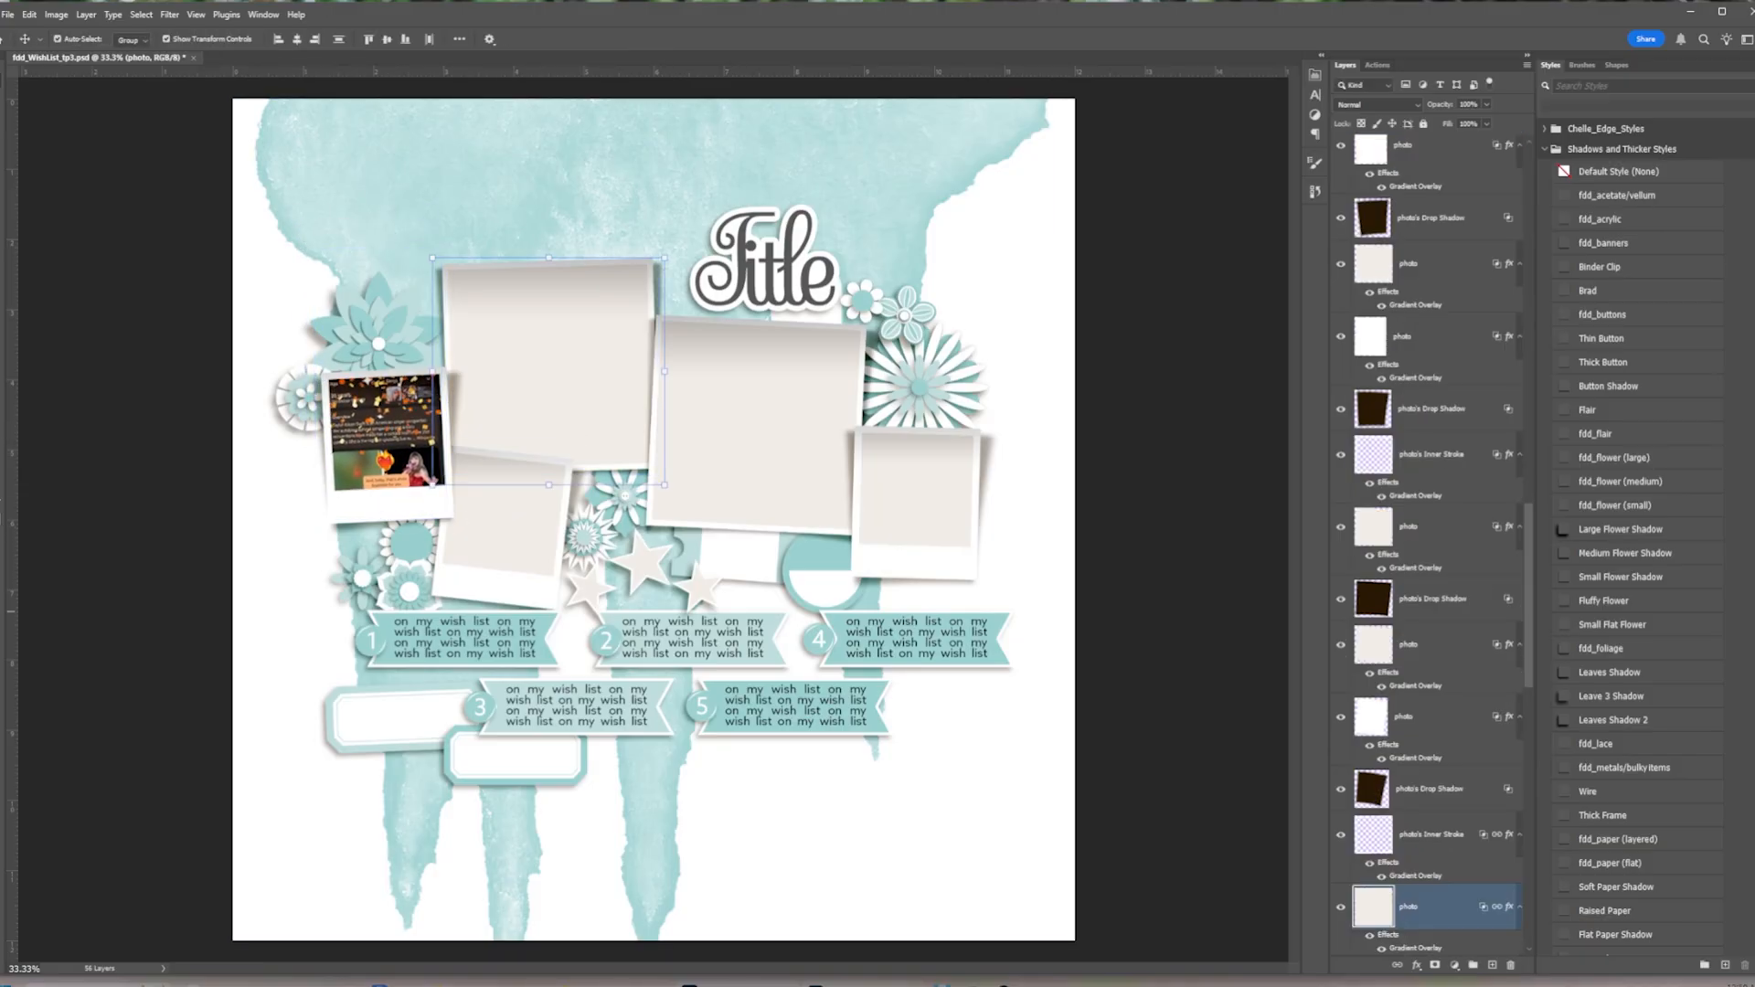
left_click(1431, 834, "shift")
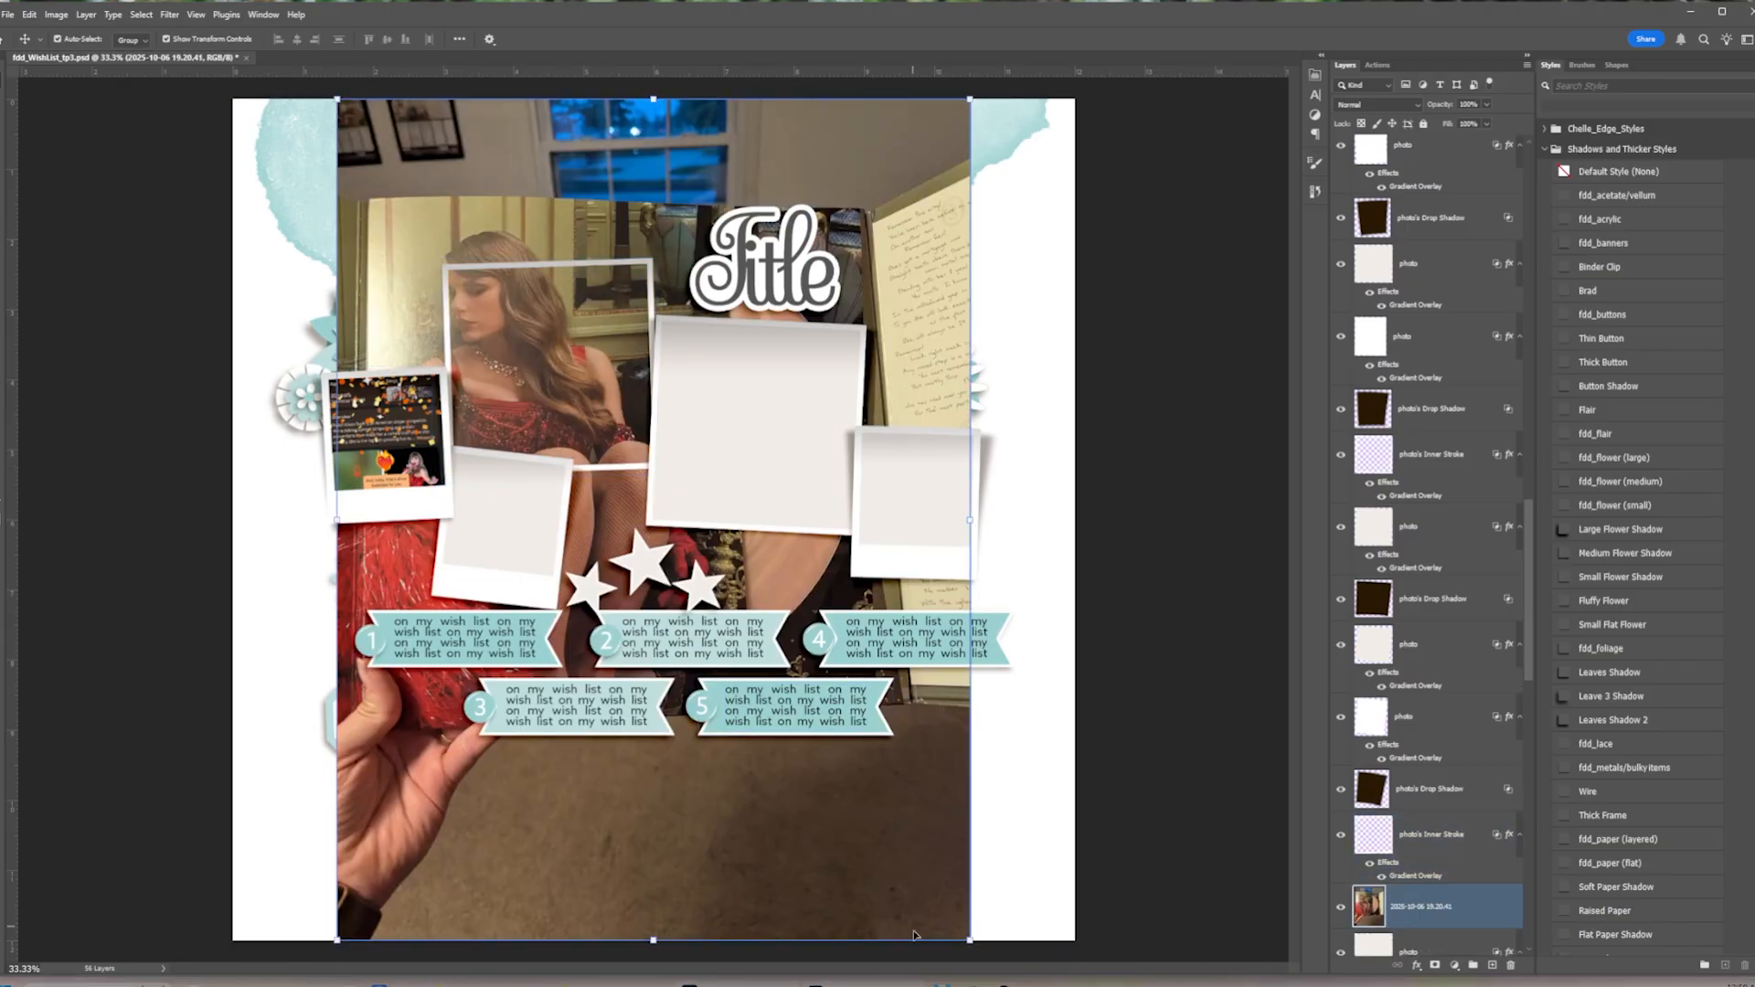
left_click_drag(971, 942, 577, 419)
left_click_drag(524, 302, 619, 436)
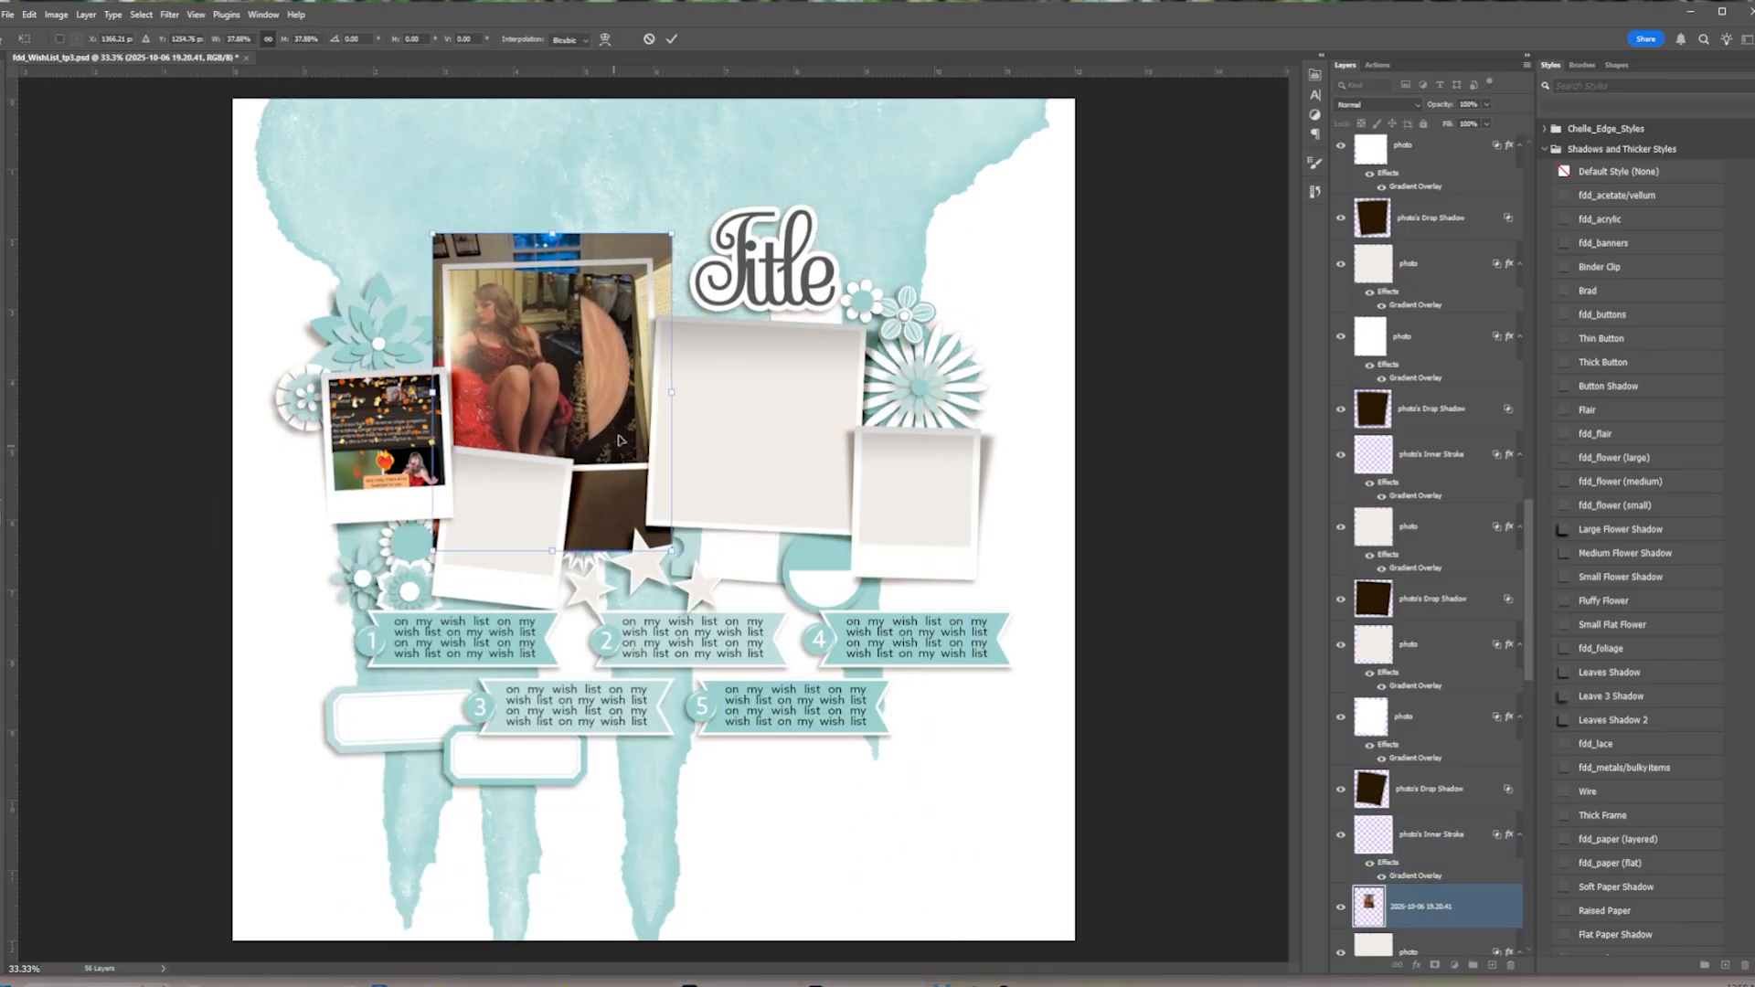
left_click_drag(686, 226, 684, 221)
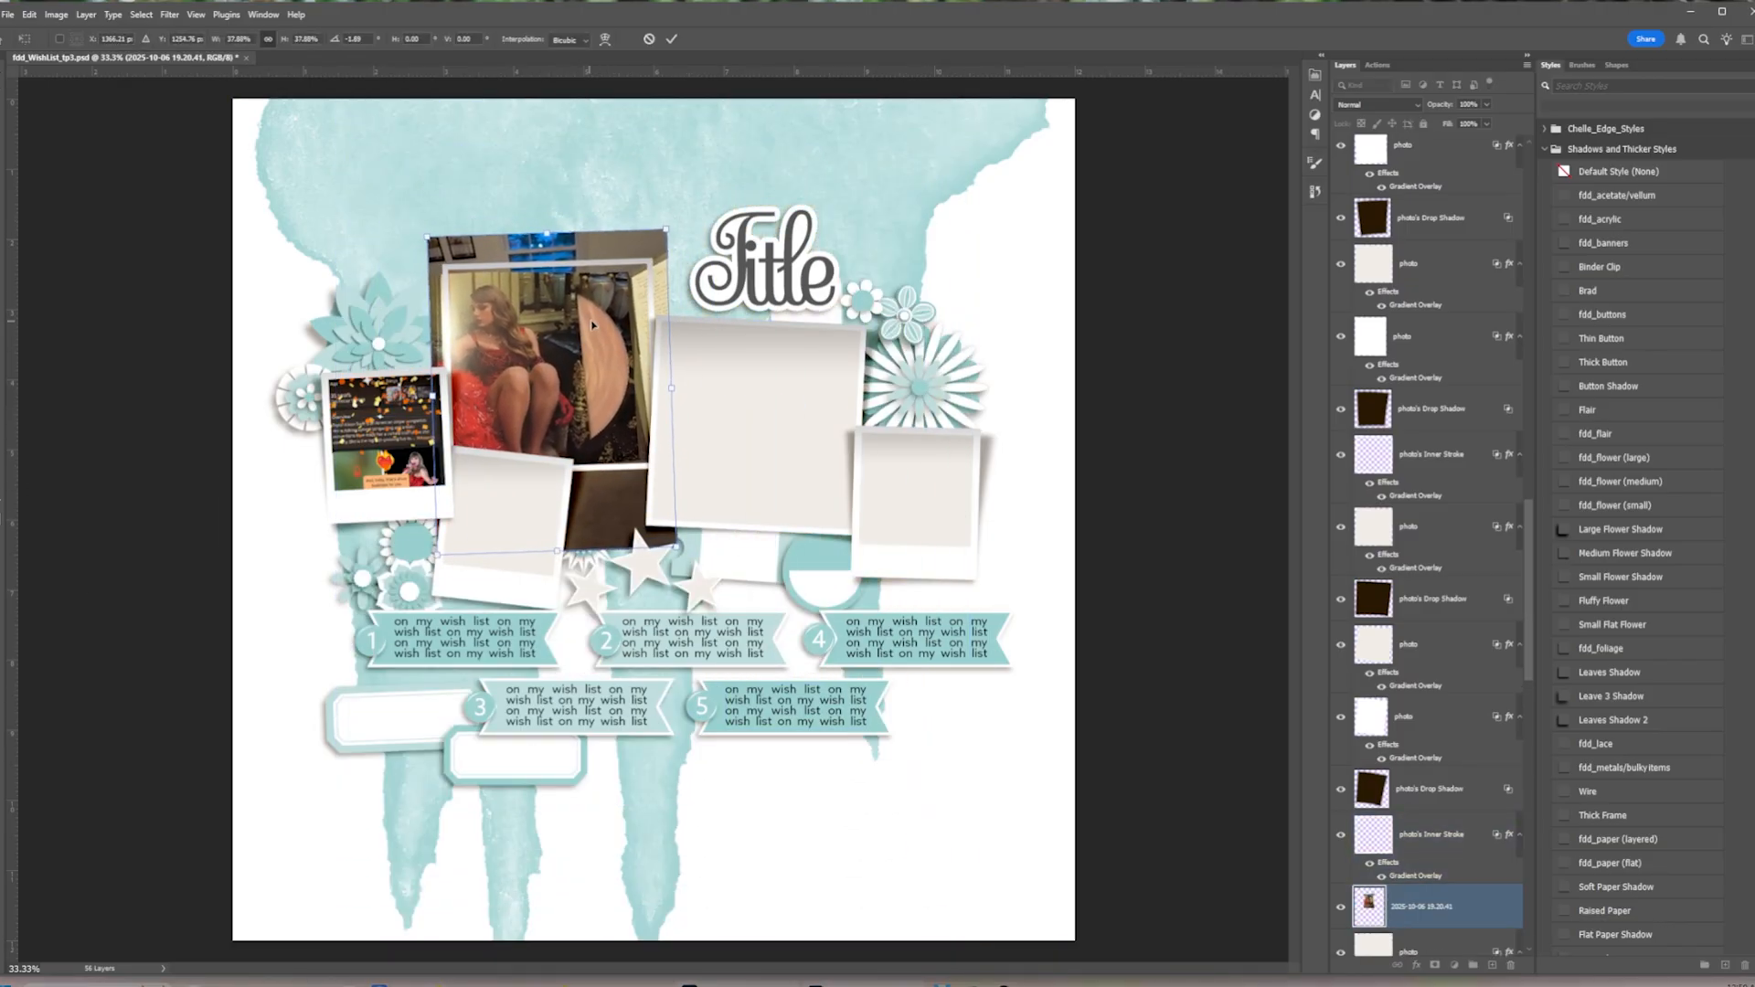
left_click_drag(591, 324, 600, 314)
key("Return")
key("ctrl+alt+g")
Fit photo 2025-10-09 17.59.14 over the large right-hand frame at about 39%, rotate it about 2° clockwise and clip it to the frame
left_click(722, 433)
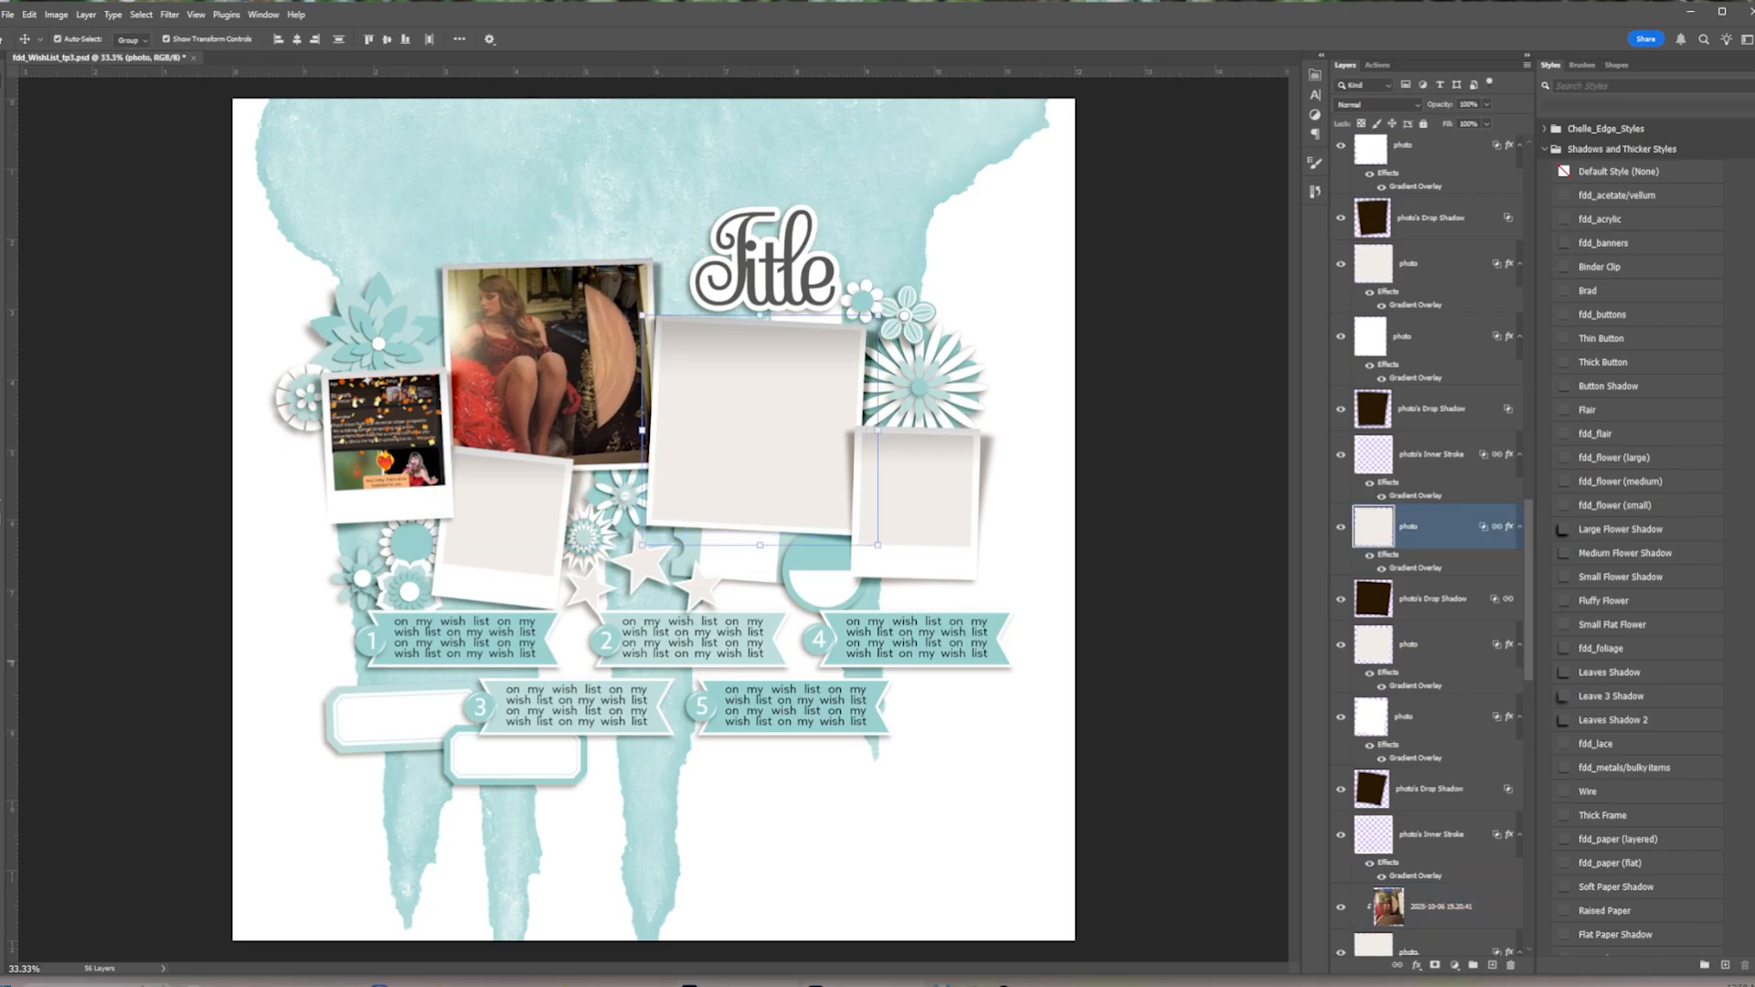
left_click_drag(234, 204, 745, 588)
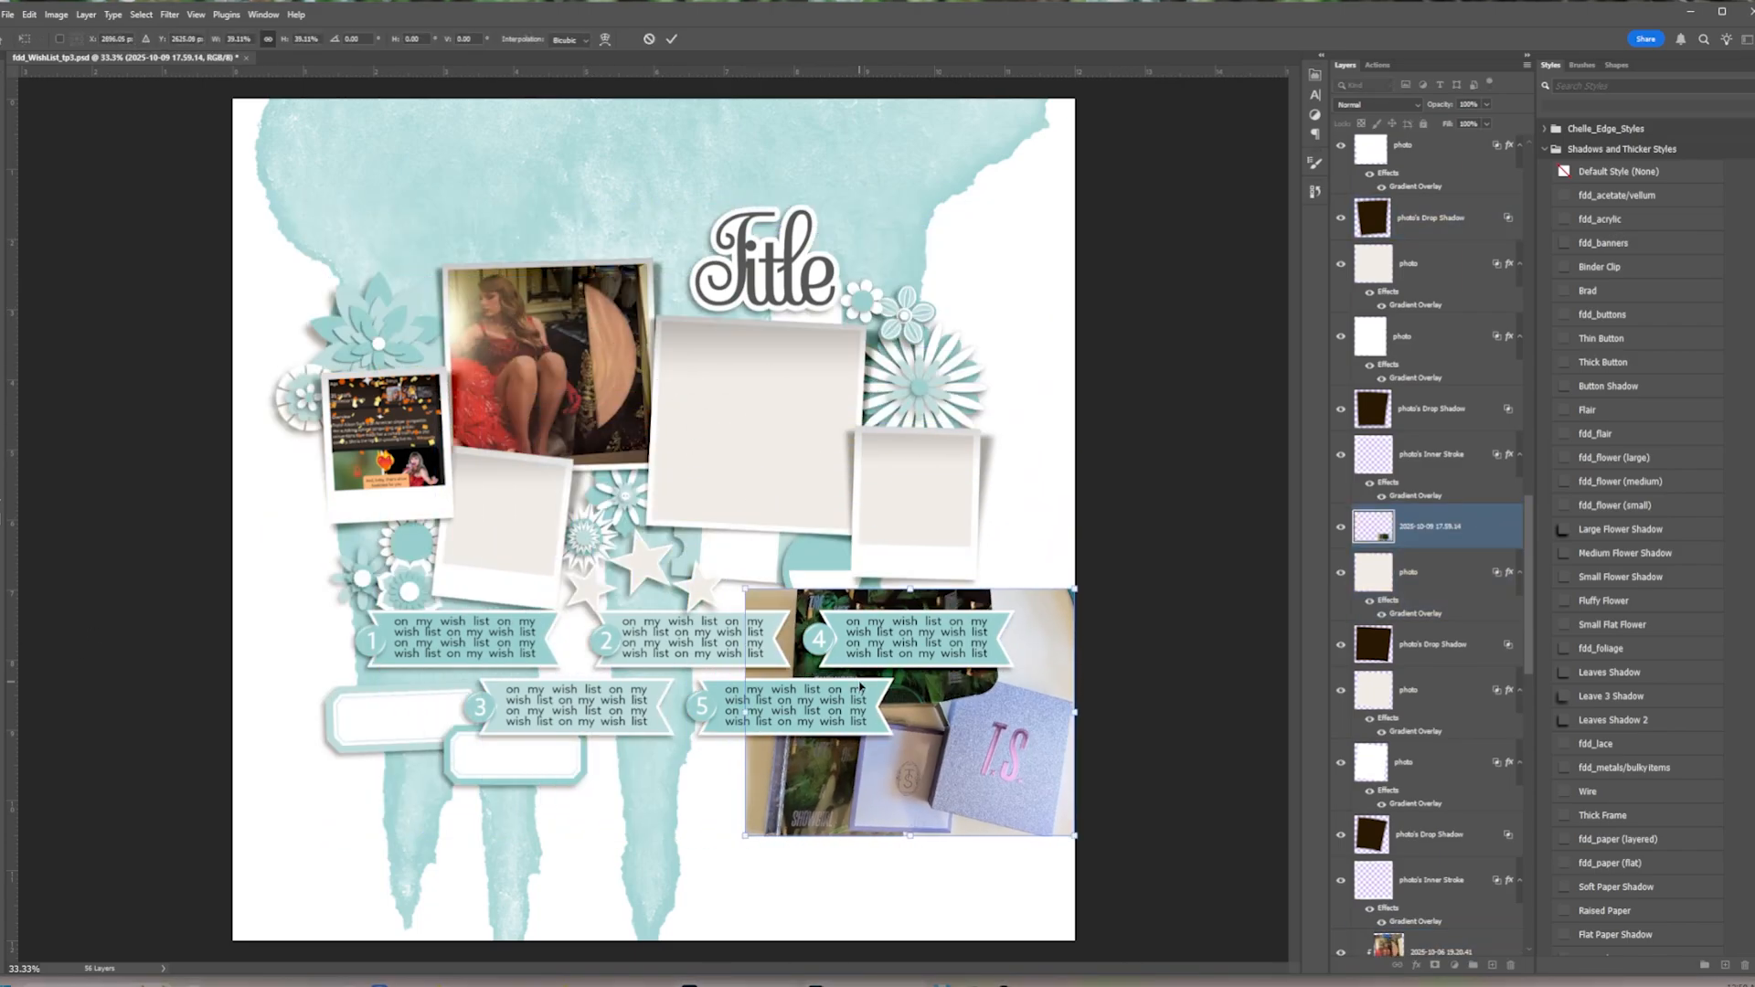
left_click_drag(860, 687, 710, 403)
left_click_drag(951, 284, 957, 291)
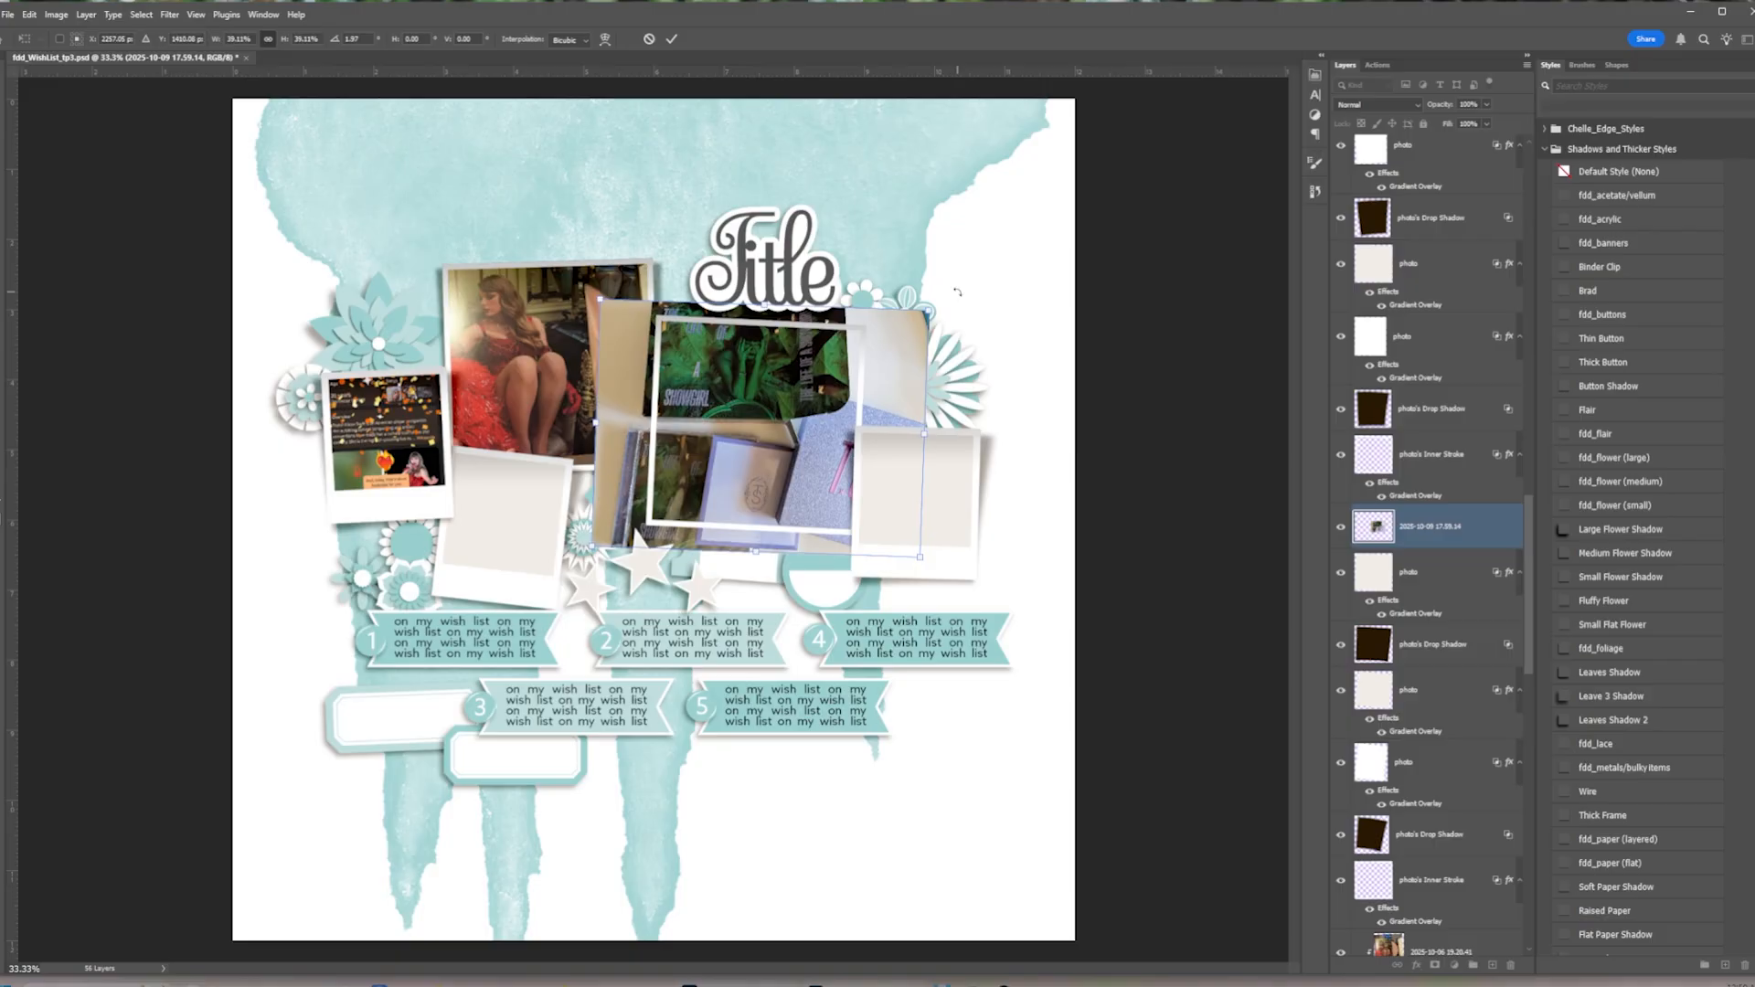
key("Return")
key("ctrl+alt+g")
Scale the clipped gift-box photo down slightly and nudge it into place within the large right-hand frame
left_click_drag(930, 558, 907, 539)
left_click_drag(801, 496, 792, 493)
key("Return")
Fit photo 2025-10-06 19.20.47 over the small lower-left frame at about 26%, rotate it slightly clockwise and clip it to the frame
left_click(491, 559)
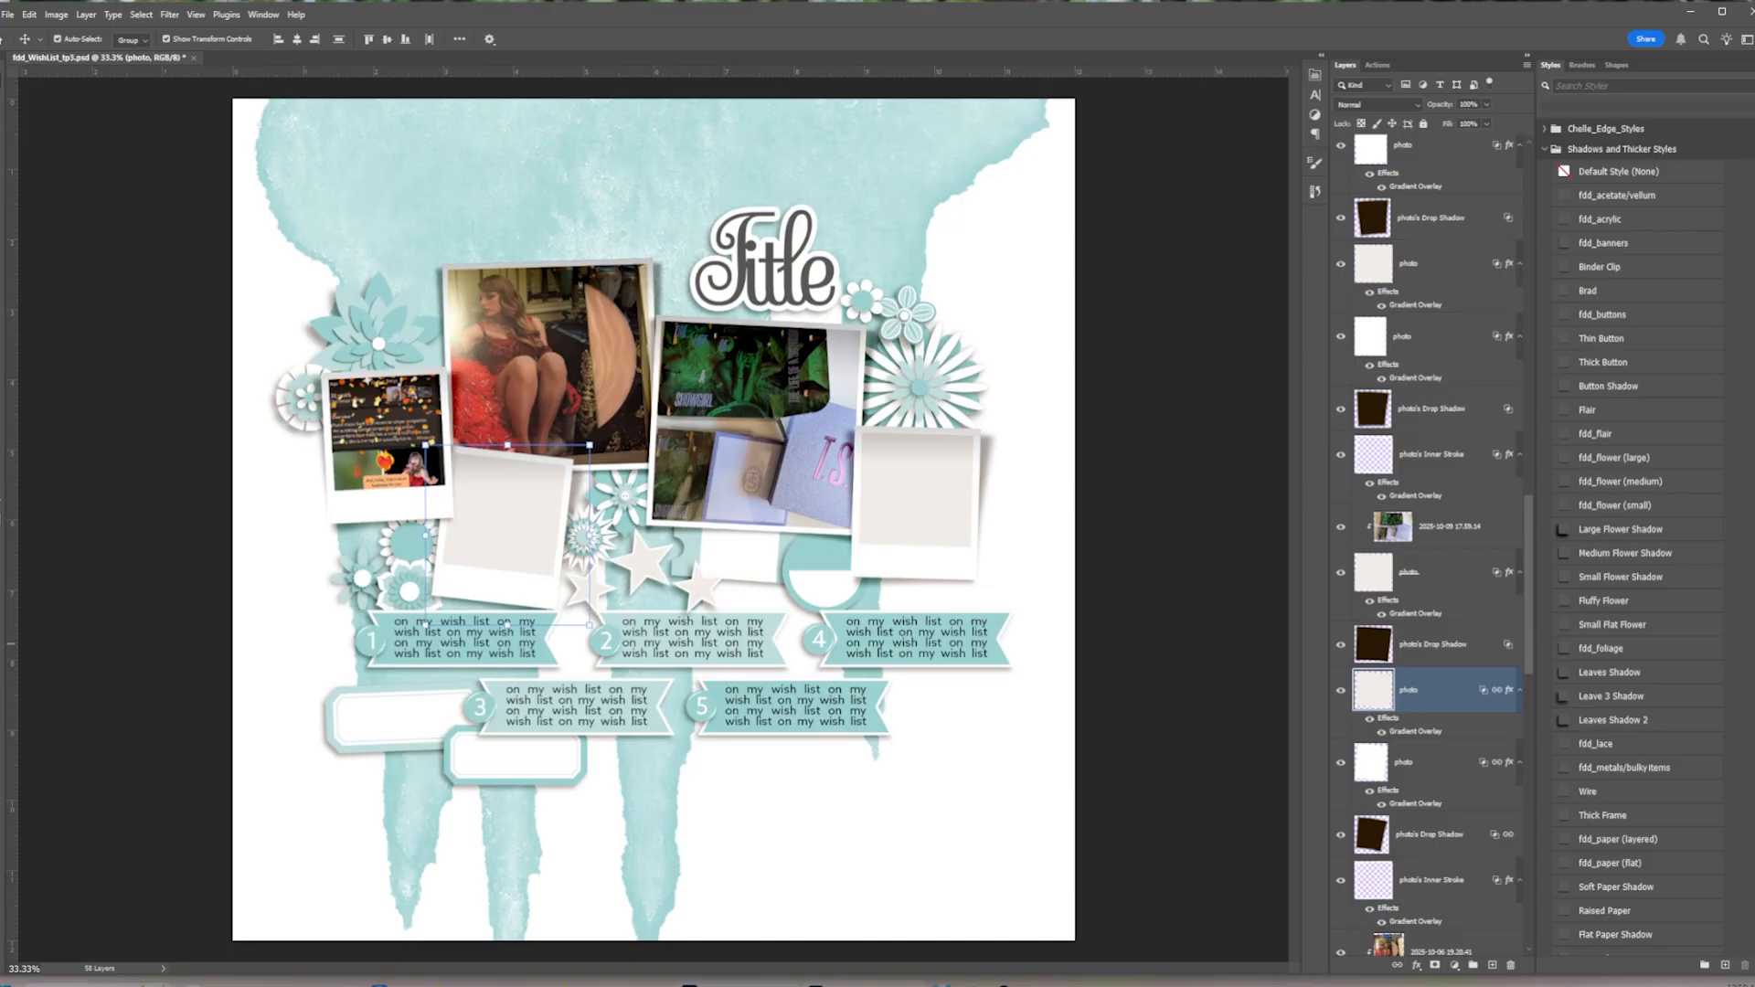
left_click_drag(1, 685, 513, 539)
left_click_drag(1074, 203, 393, 587)
left_click_drag(393, 718, 563, 488)
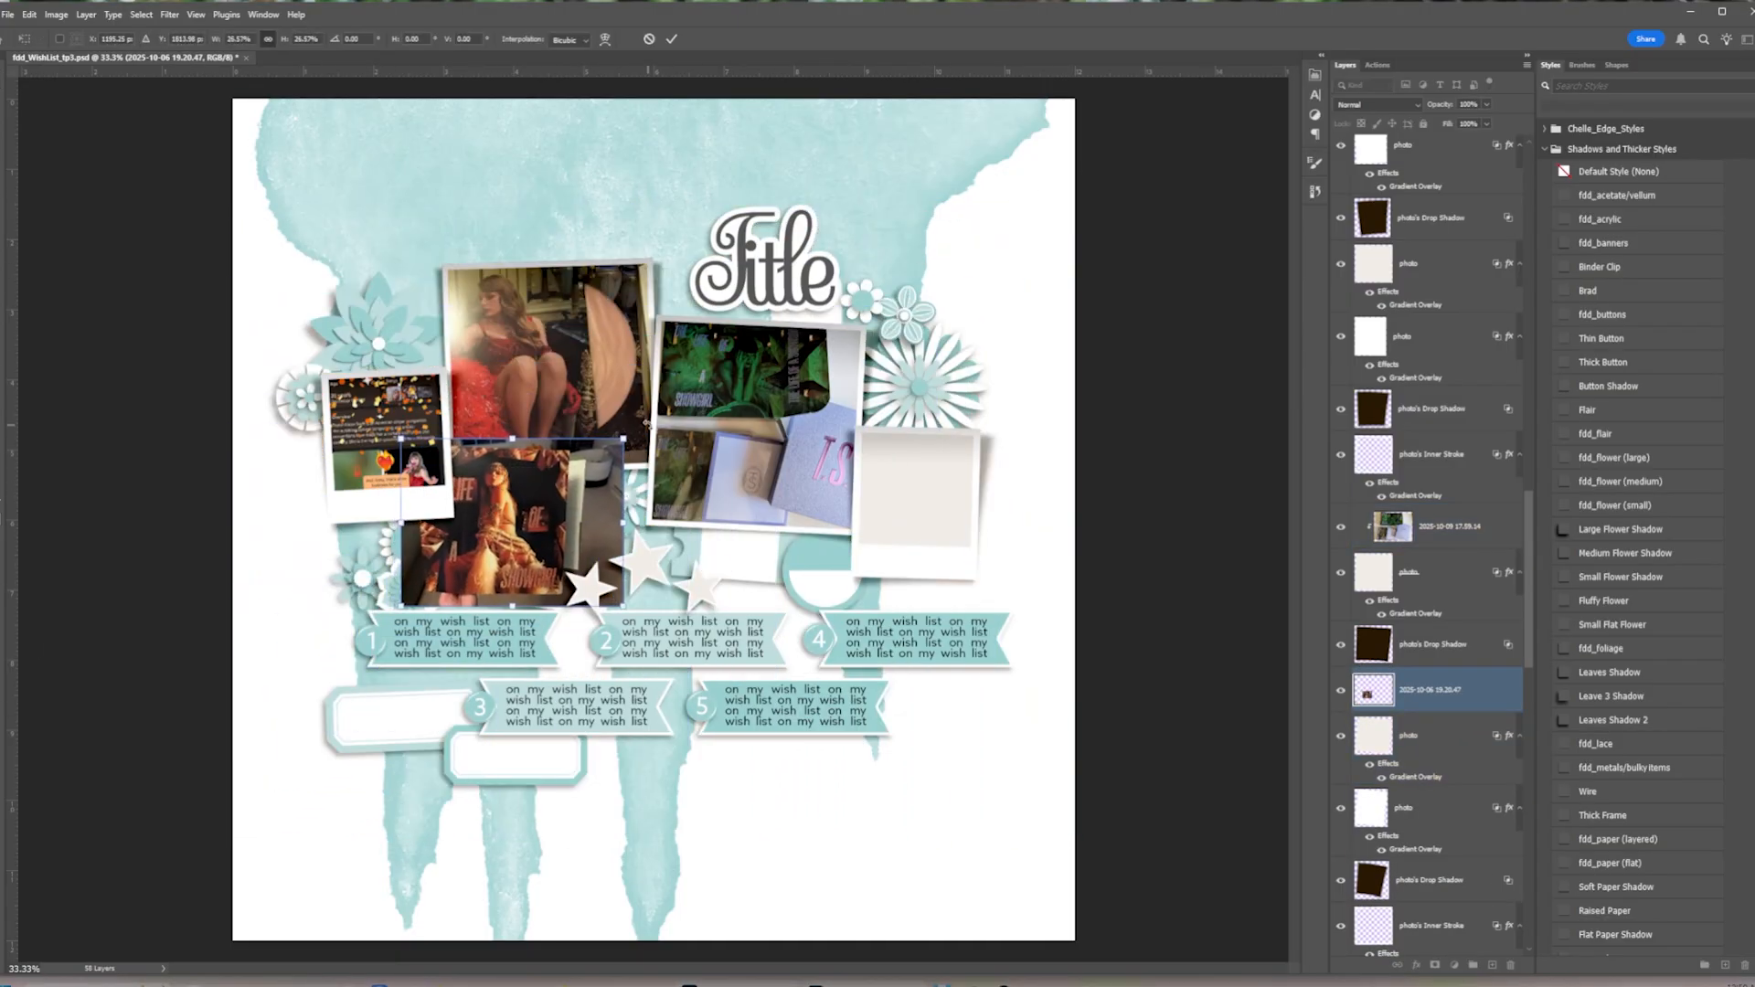
left_click_drag(647, 425, 657, 438)
key("Return")
key("ctrl+alt+g")
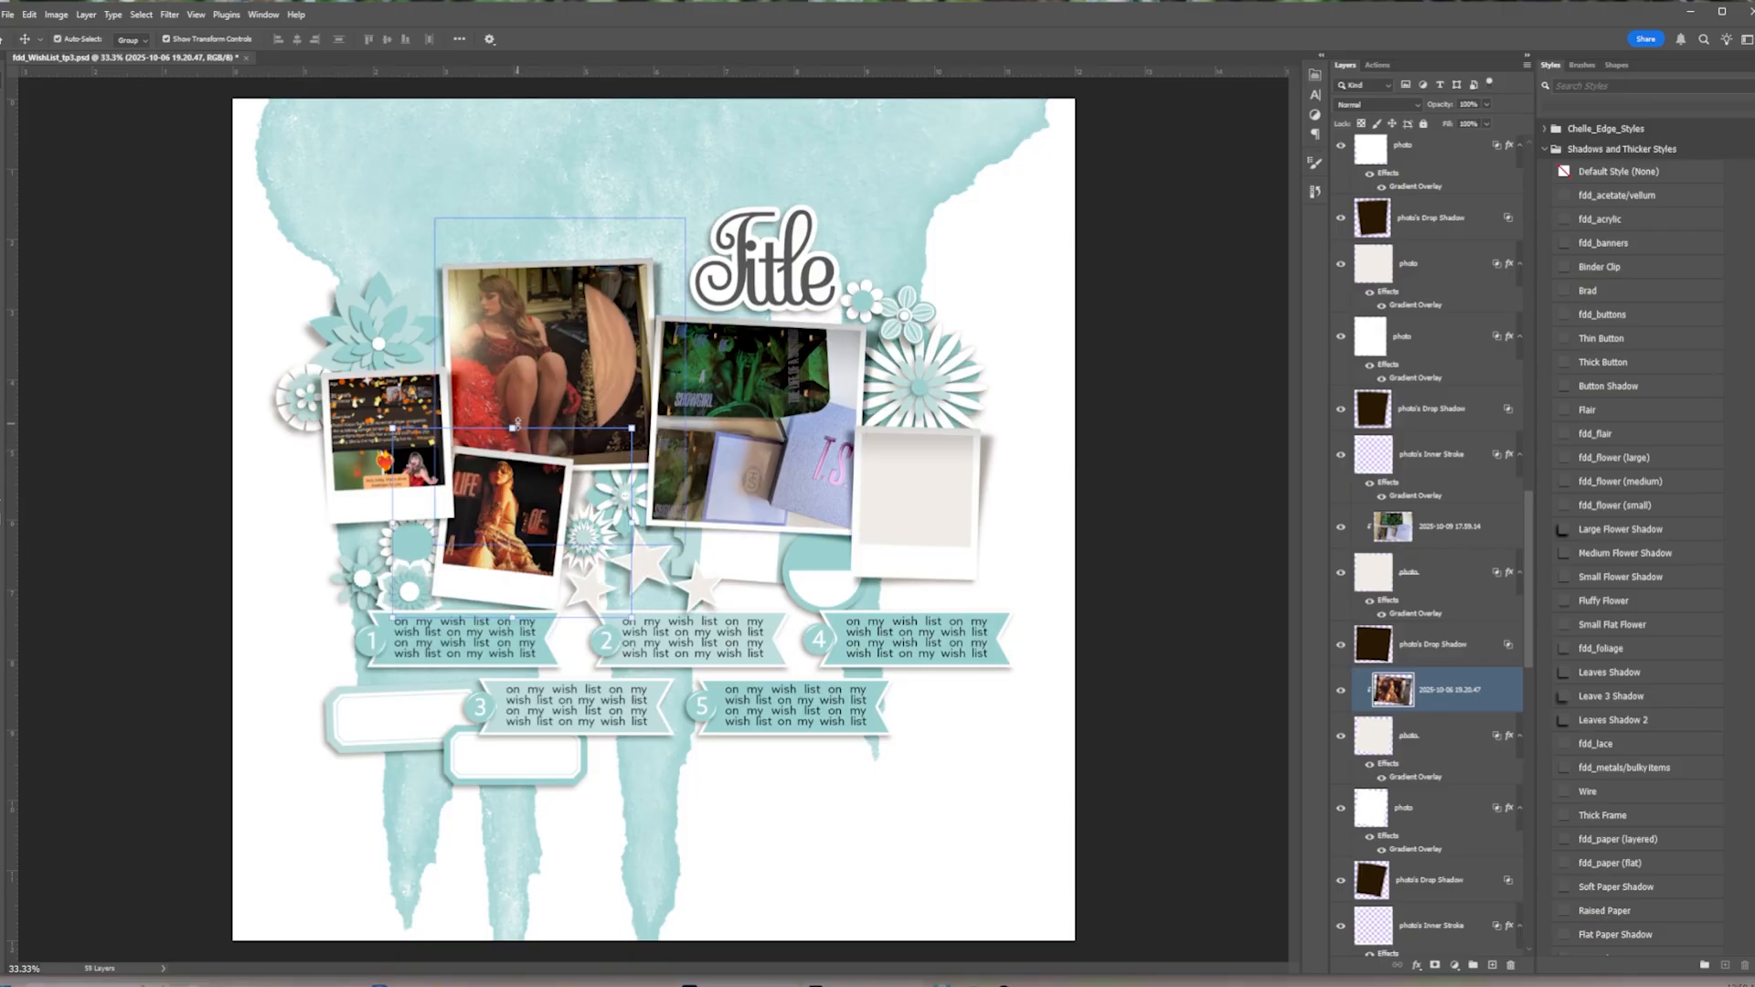
Shrink the clipped photo in the small lower-left frame a little further and recentre it within the frame
left_click_drag(517, 425, 516, 450)
left_click_drag(514, 522, 519, 504)
key("Return")
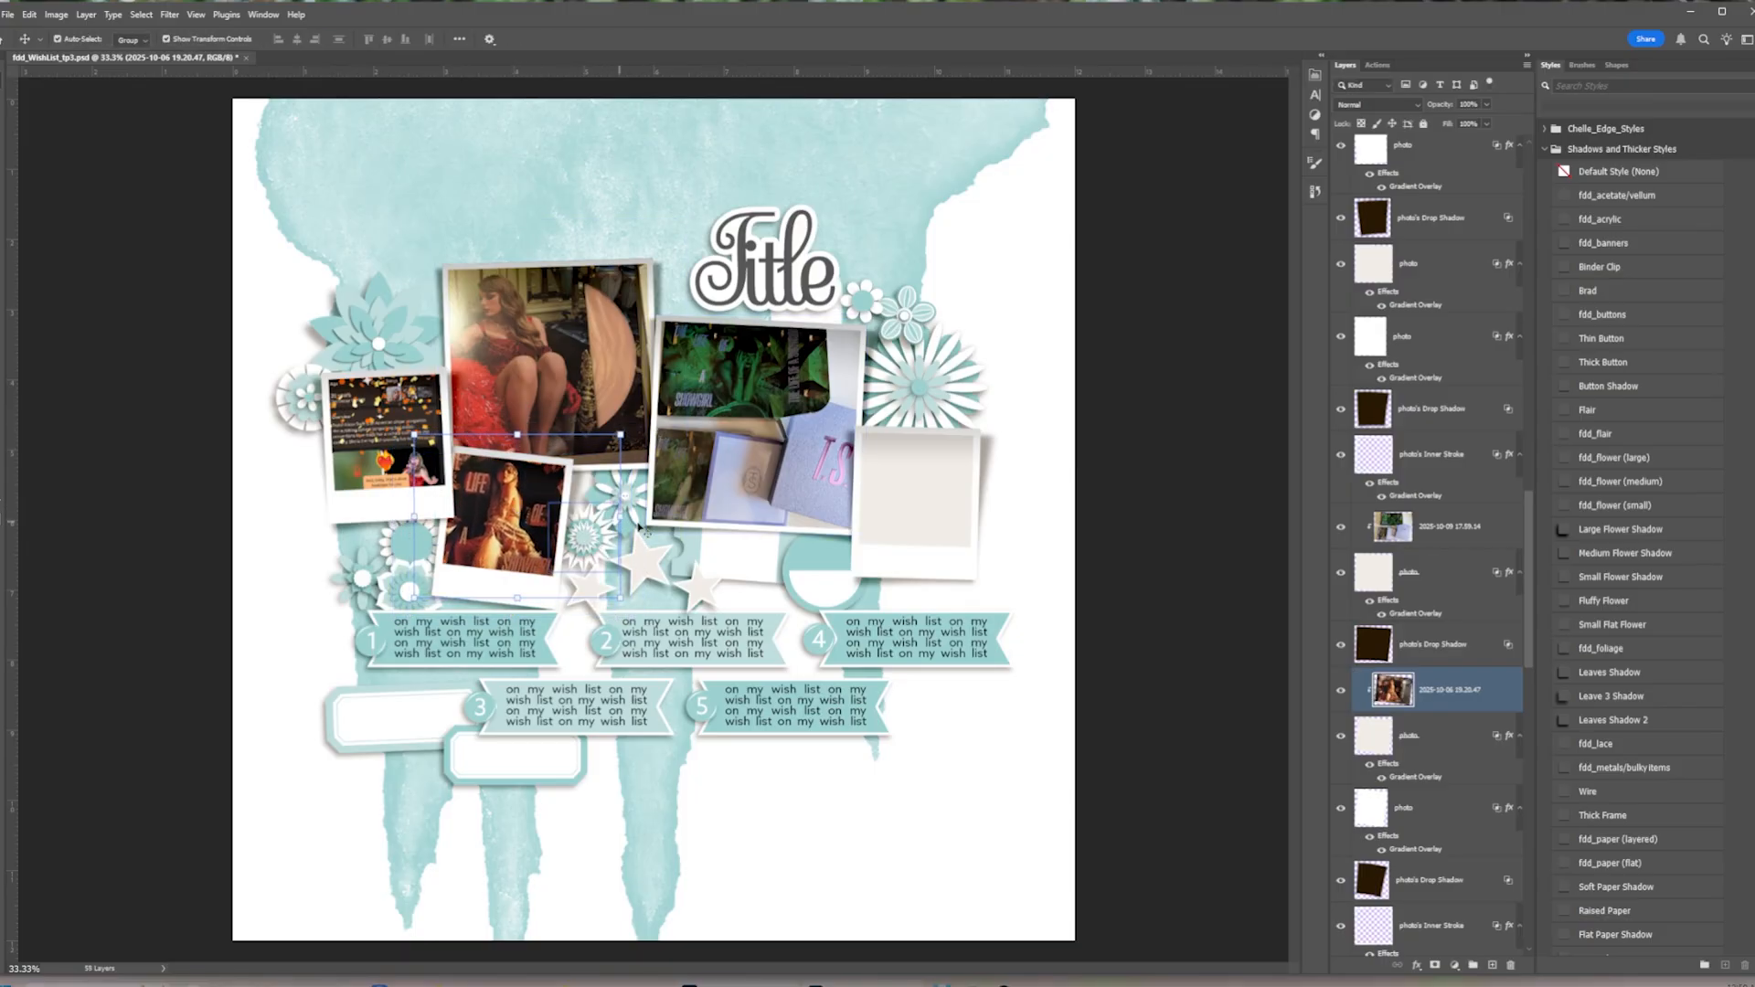
Scale a second copy of screenshot 2025-08-13 19.59.15 down, move it over the rightmost polaroid frame and clip it to the frame
left_click(907, 501)
left_click_drag(2, 585, 893, 539)
left_click_drag(566, 482, 886, 516)
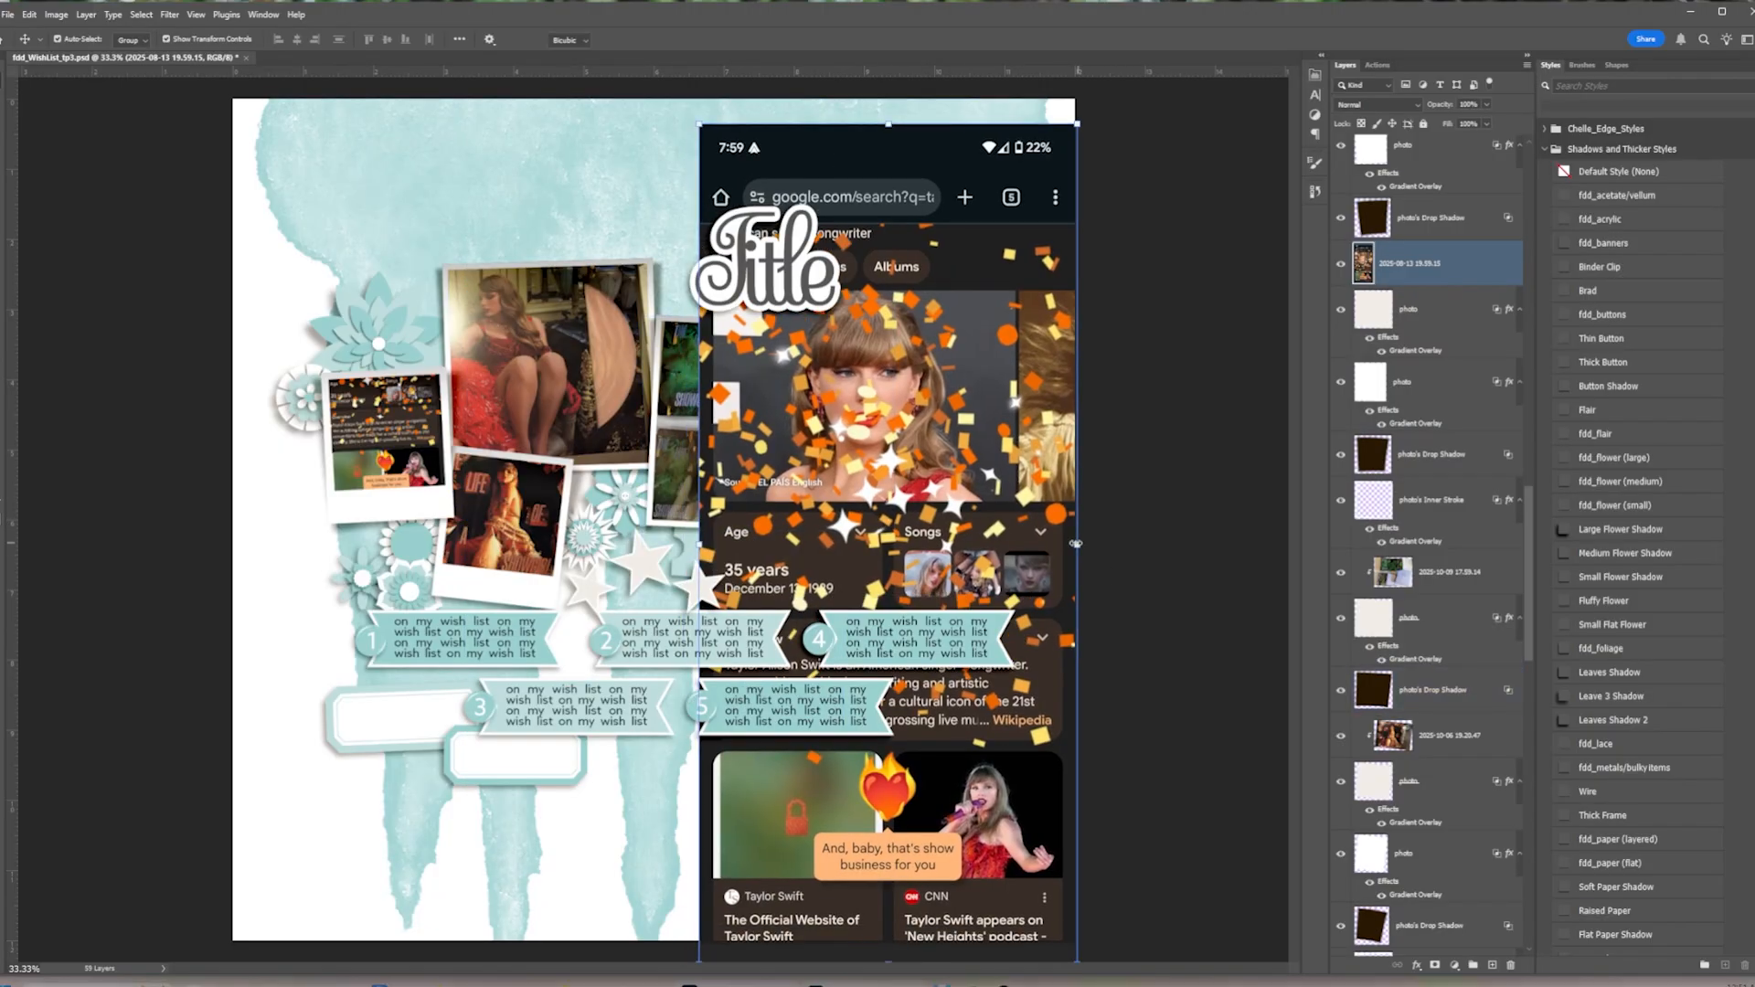
left_click_drag(1076, 544, 838, 544)
left_click_drag(786, 487, 937, 477)
key("Return")
key("ctrl+alt+g")
Resize, tilt and reposition the clipped screenshot so the singer's face fills the rightmost polaroid frame
left_click_drag(986, 384, 978, 399)
left_click_drag(989, 390, 994, 394)
left_click_drag(962, 492, 967, 474)
key("Return")
Add The Manuscript kit's black alphabet letters s, h, o, w, g, i, l and r directly above the paint layer
left_click(352, 157)
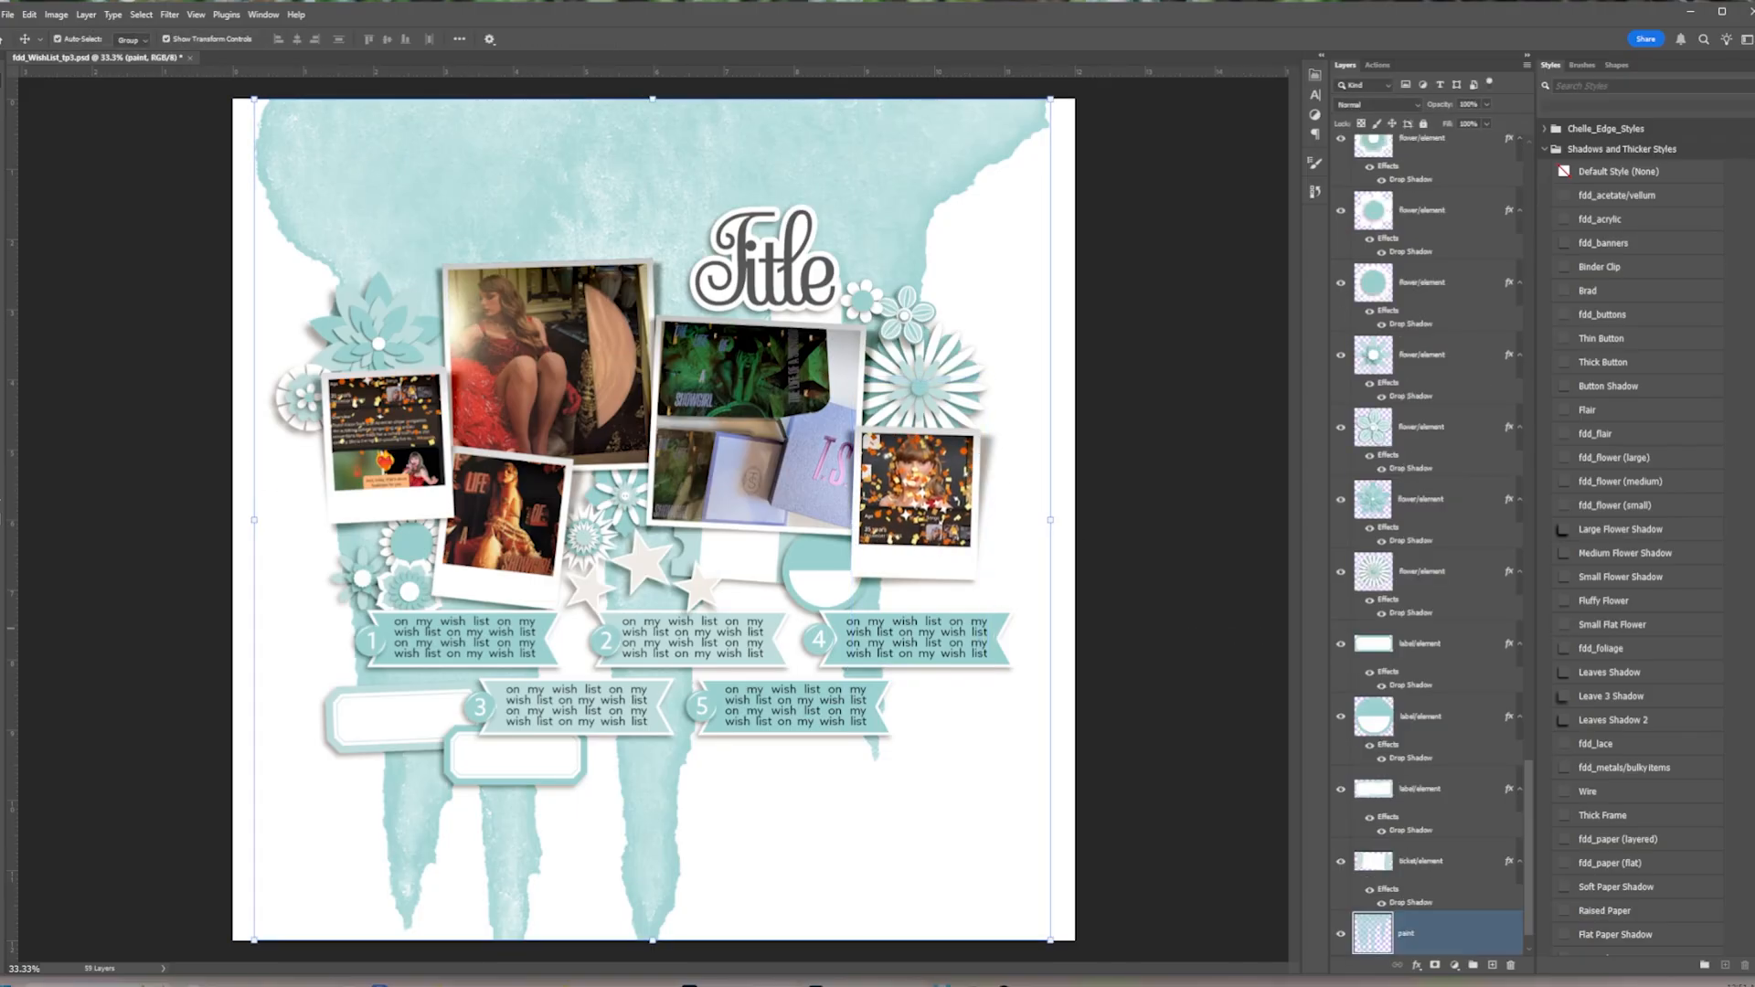
key("alt+Tab")
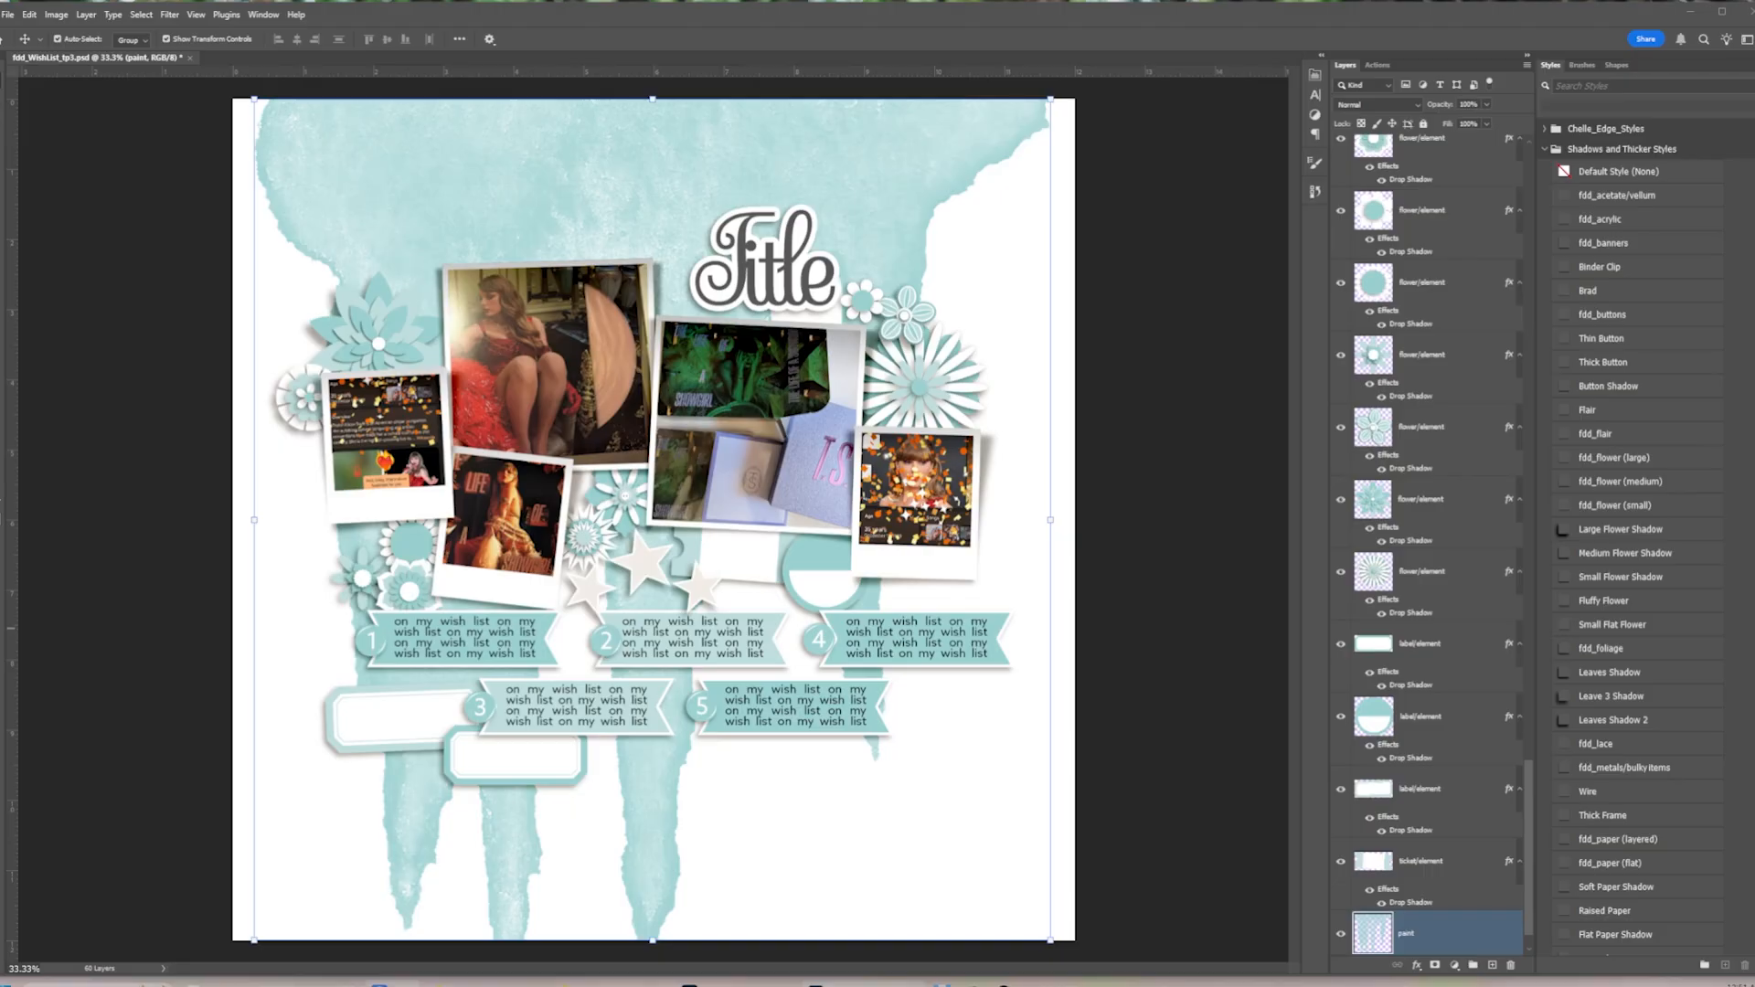
left_click_drag(465, 629, 465, 630)
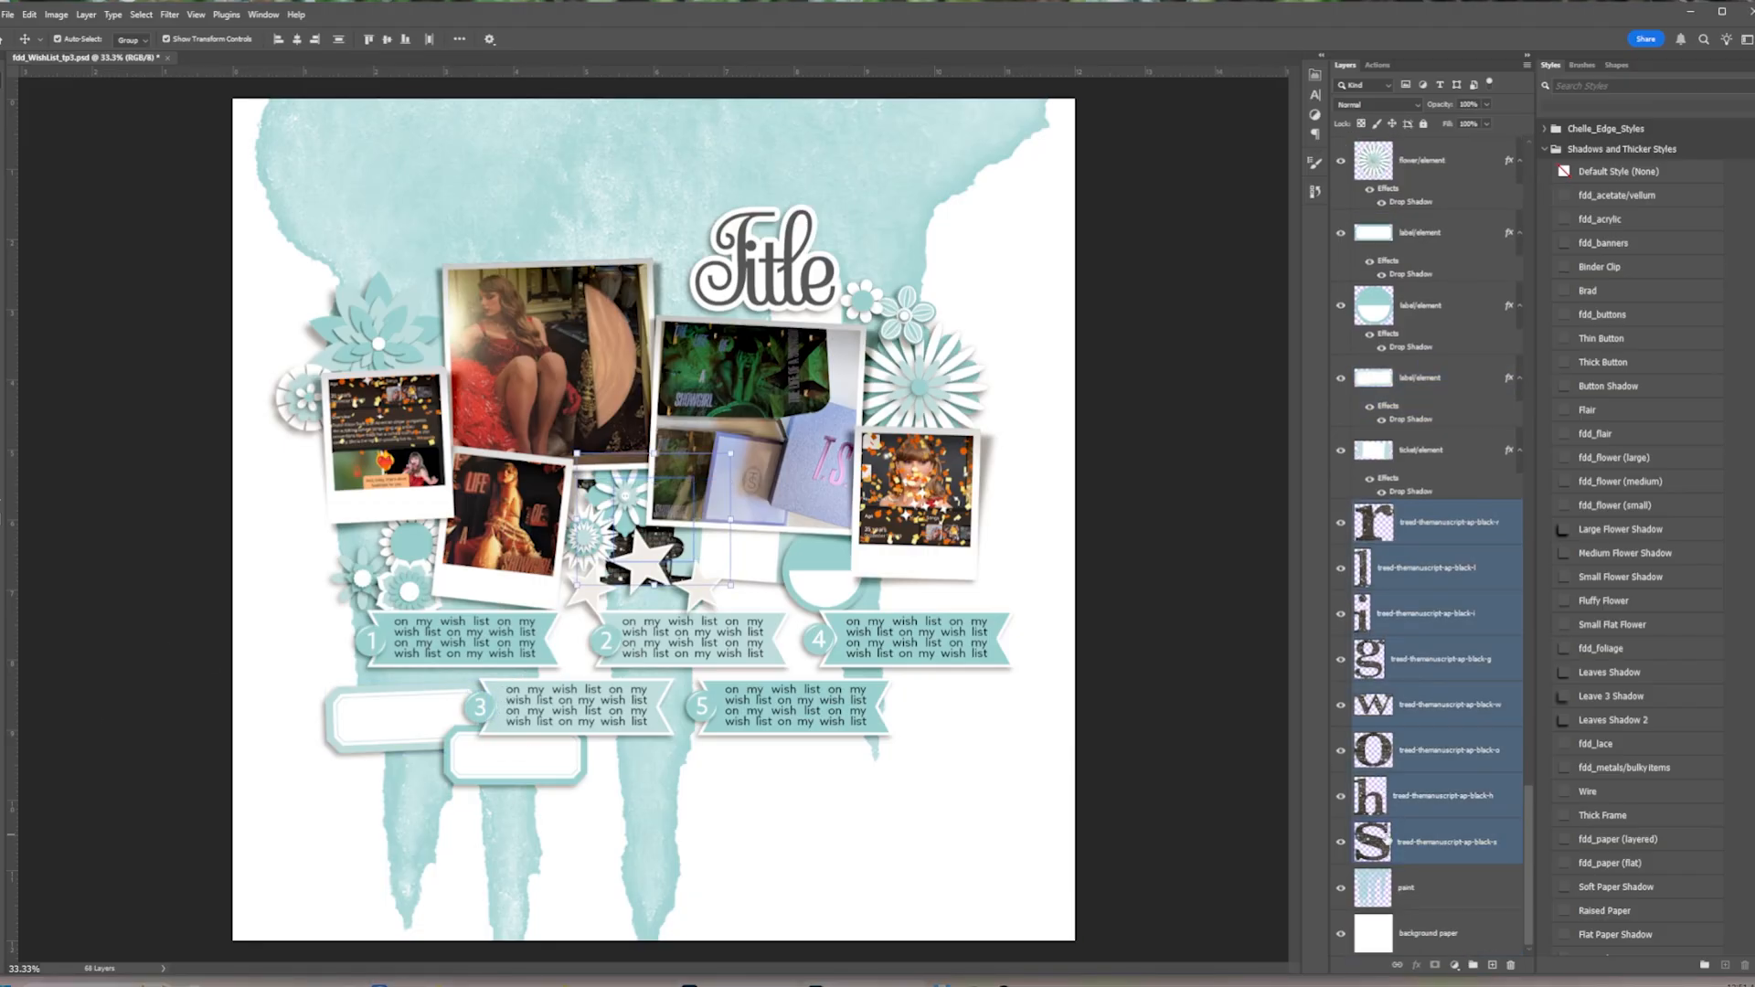
Bring the black alphabet letter layers to the top of the layer stack, above the star elements
scroll(1386, 838, "down", 15)
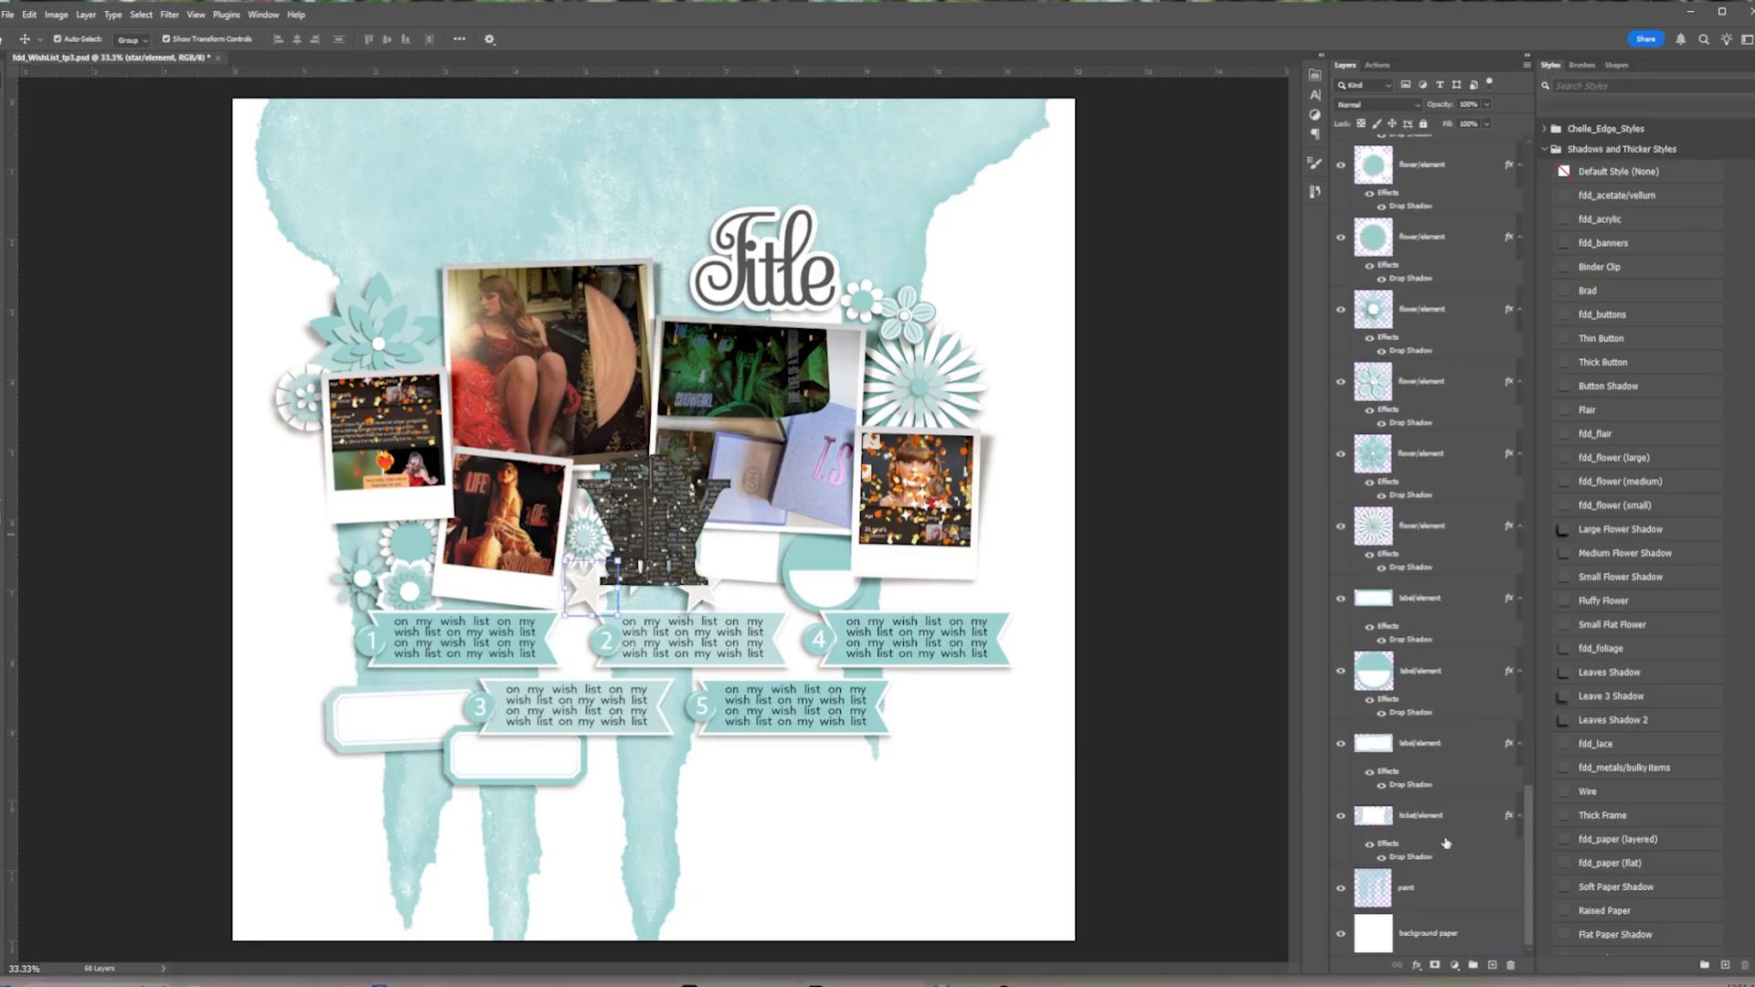
left_click(1514, 823, "shift")
left_click(1518, 819, "alt")
Move the stacked alphabet letters from the middle of the layout up to the top of the page
left_click(656, 537)
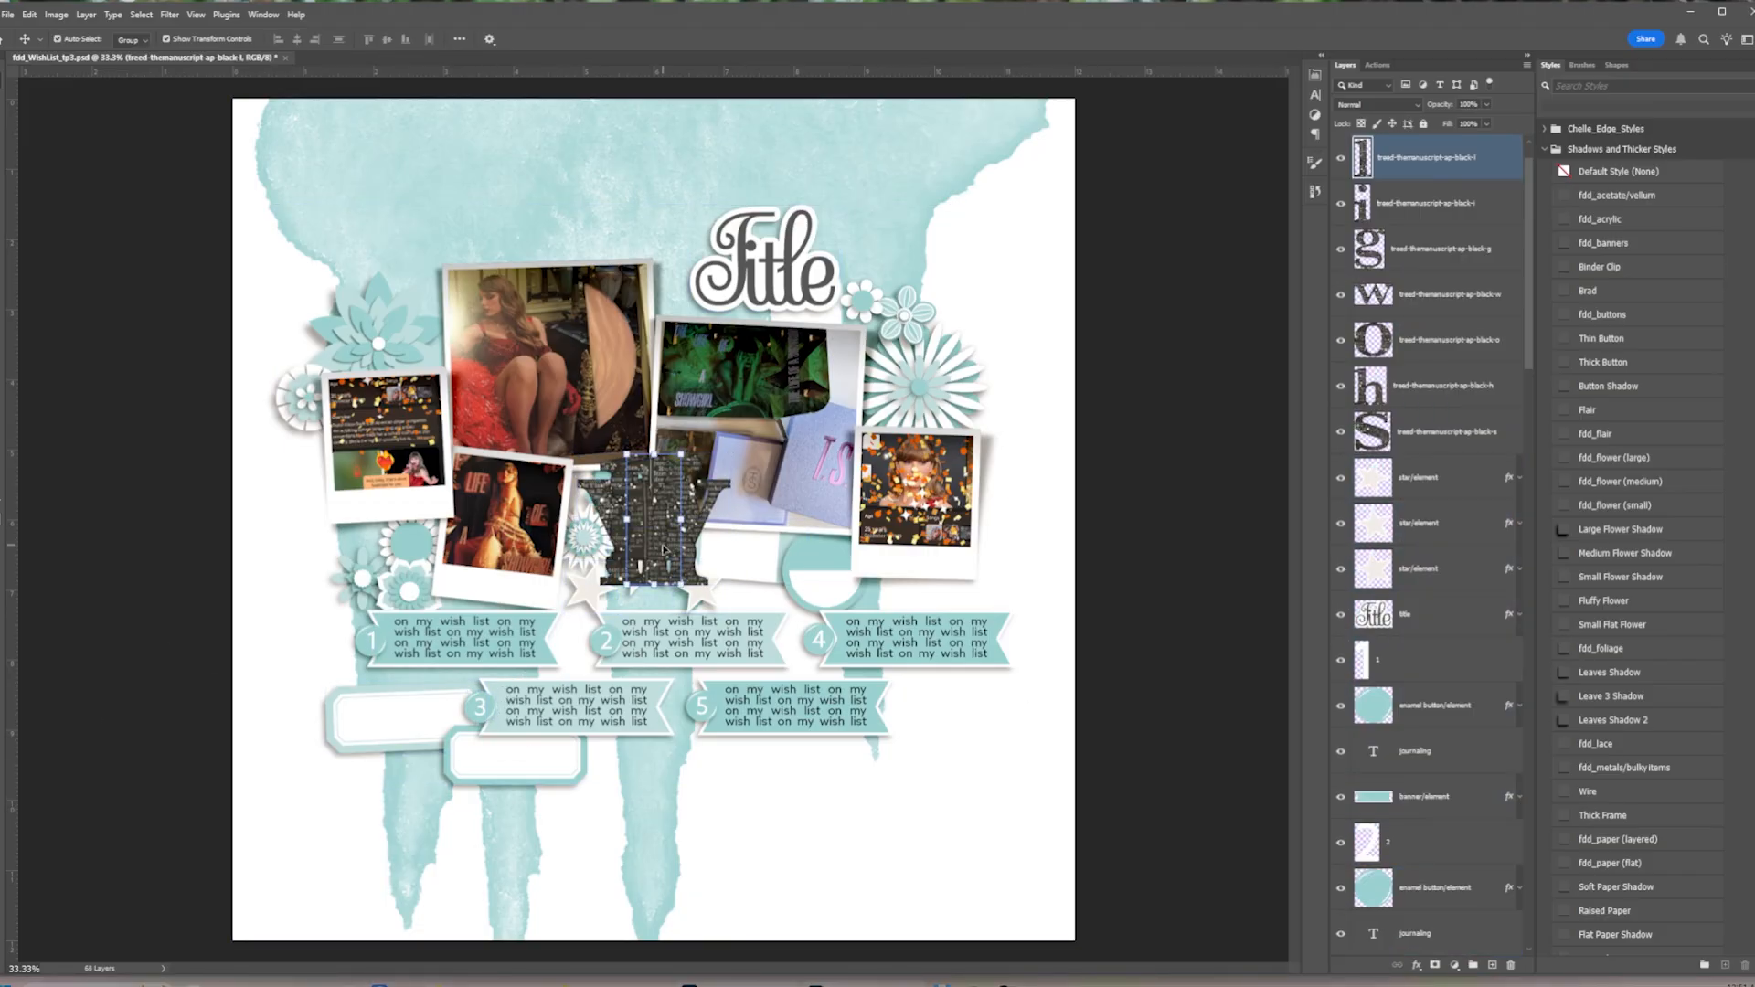
left_click(1465, 438, "shift")
left_click_drag(672, 512, 936, 232)
left_click(1078, 273)
Arrange the letters s, h, o and w side by side at the page's upper left to spell "show"
left_click_drag(679, 239, 420, 221)
left_click_drag(485, 220, 556, 242)
left_click_drag(706, 189, 340, 165)
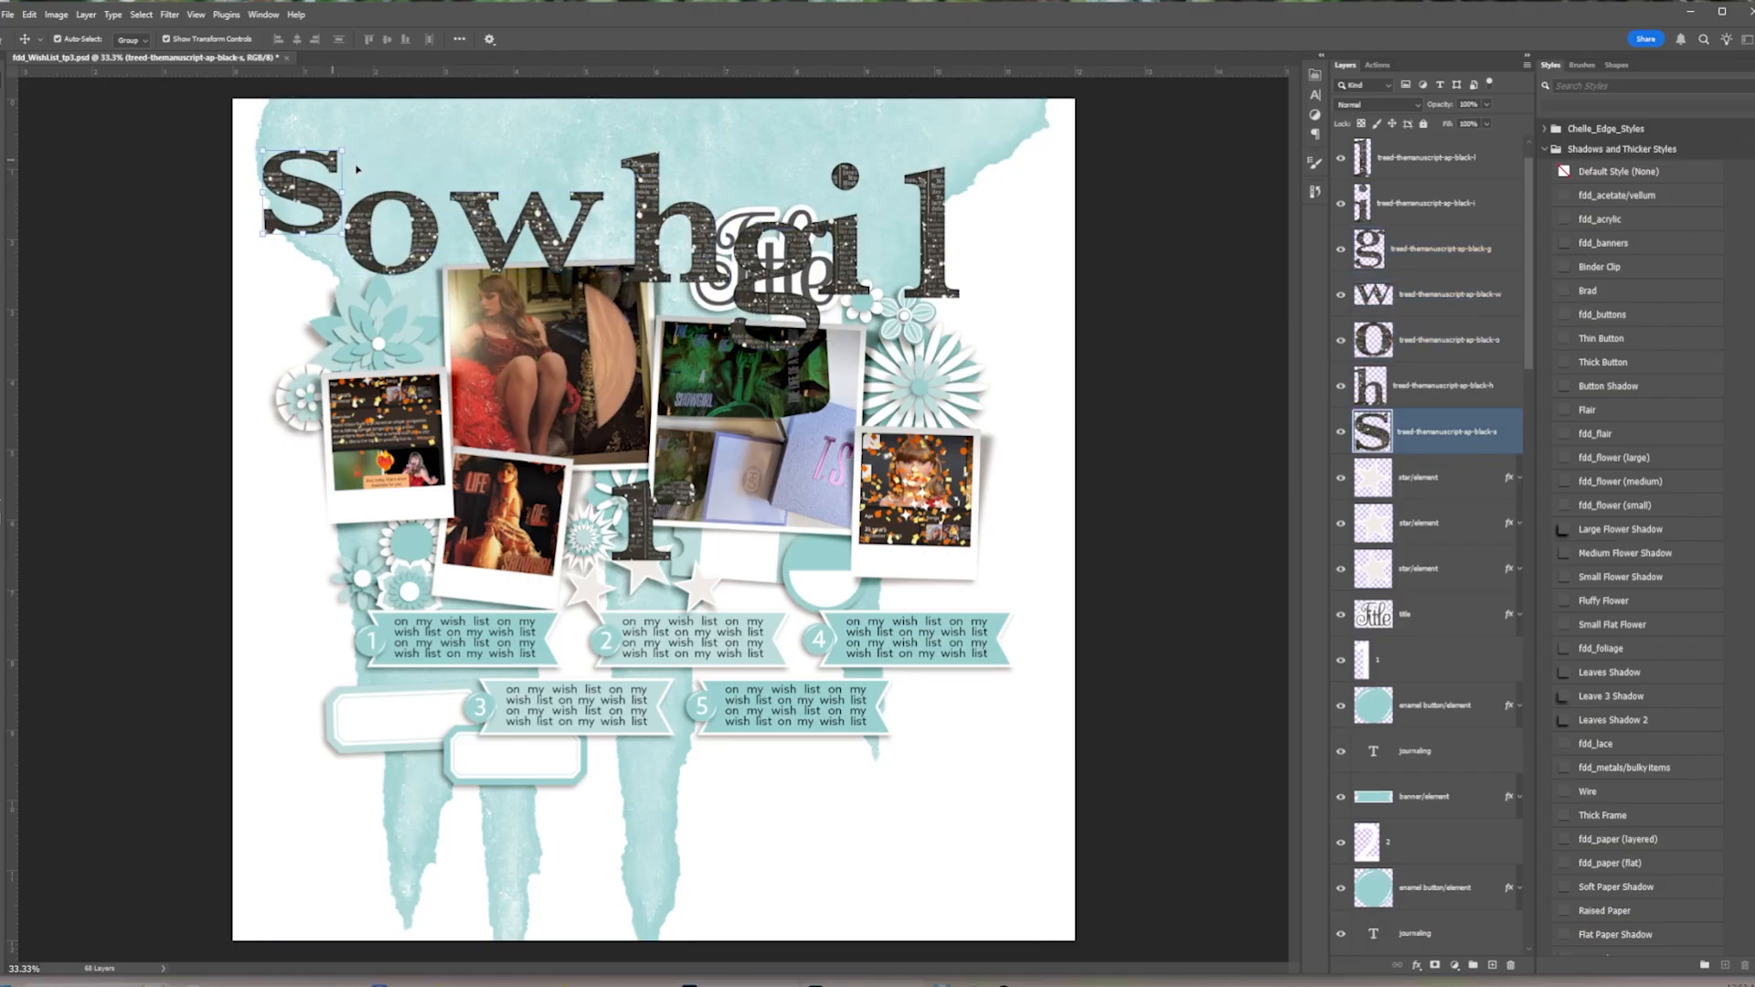
left_click_drag(644, 237, 352, 191)
left_click_drag(368, 262, 448, 222)
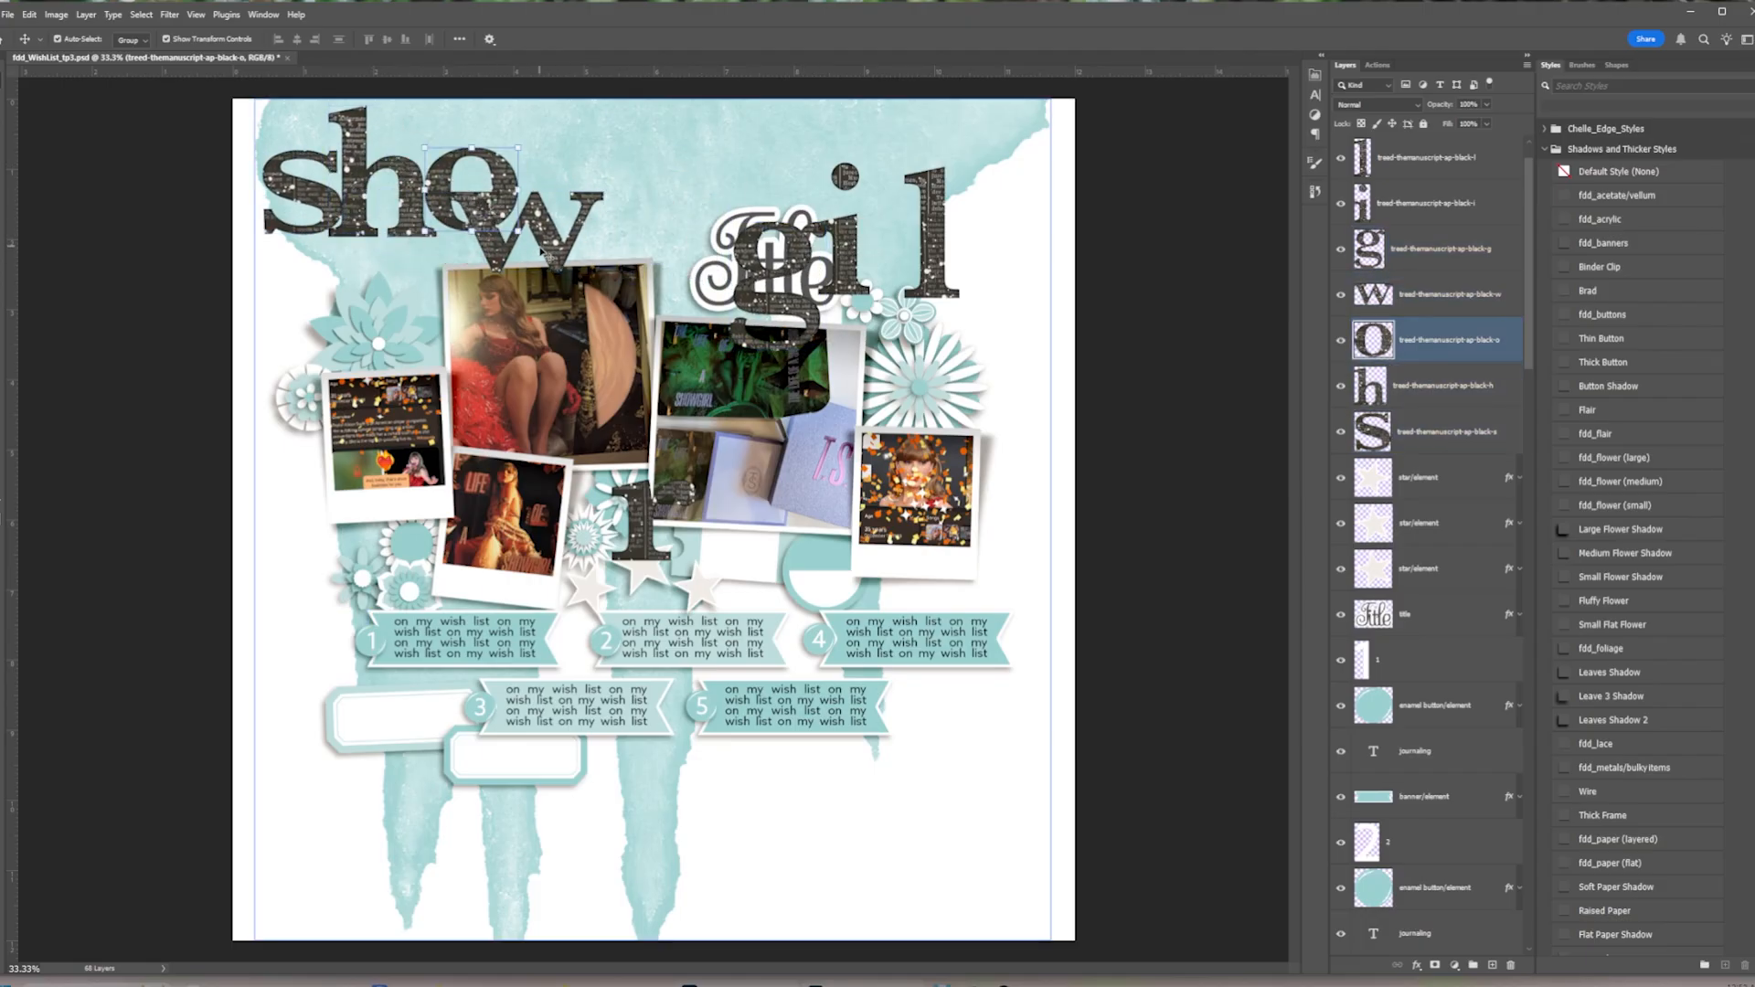
left_click_drag(551, 254, 606, 213)
Arrange g, i, r and l at the page's upper right to spell "girl", and place the l layer above the r layer
left_click_drag(637, 523, 903, 239)
left_click_drag(850, 243, 808, 233)
left_click(805, 261)
left_click(1455, 165)
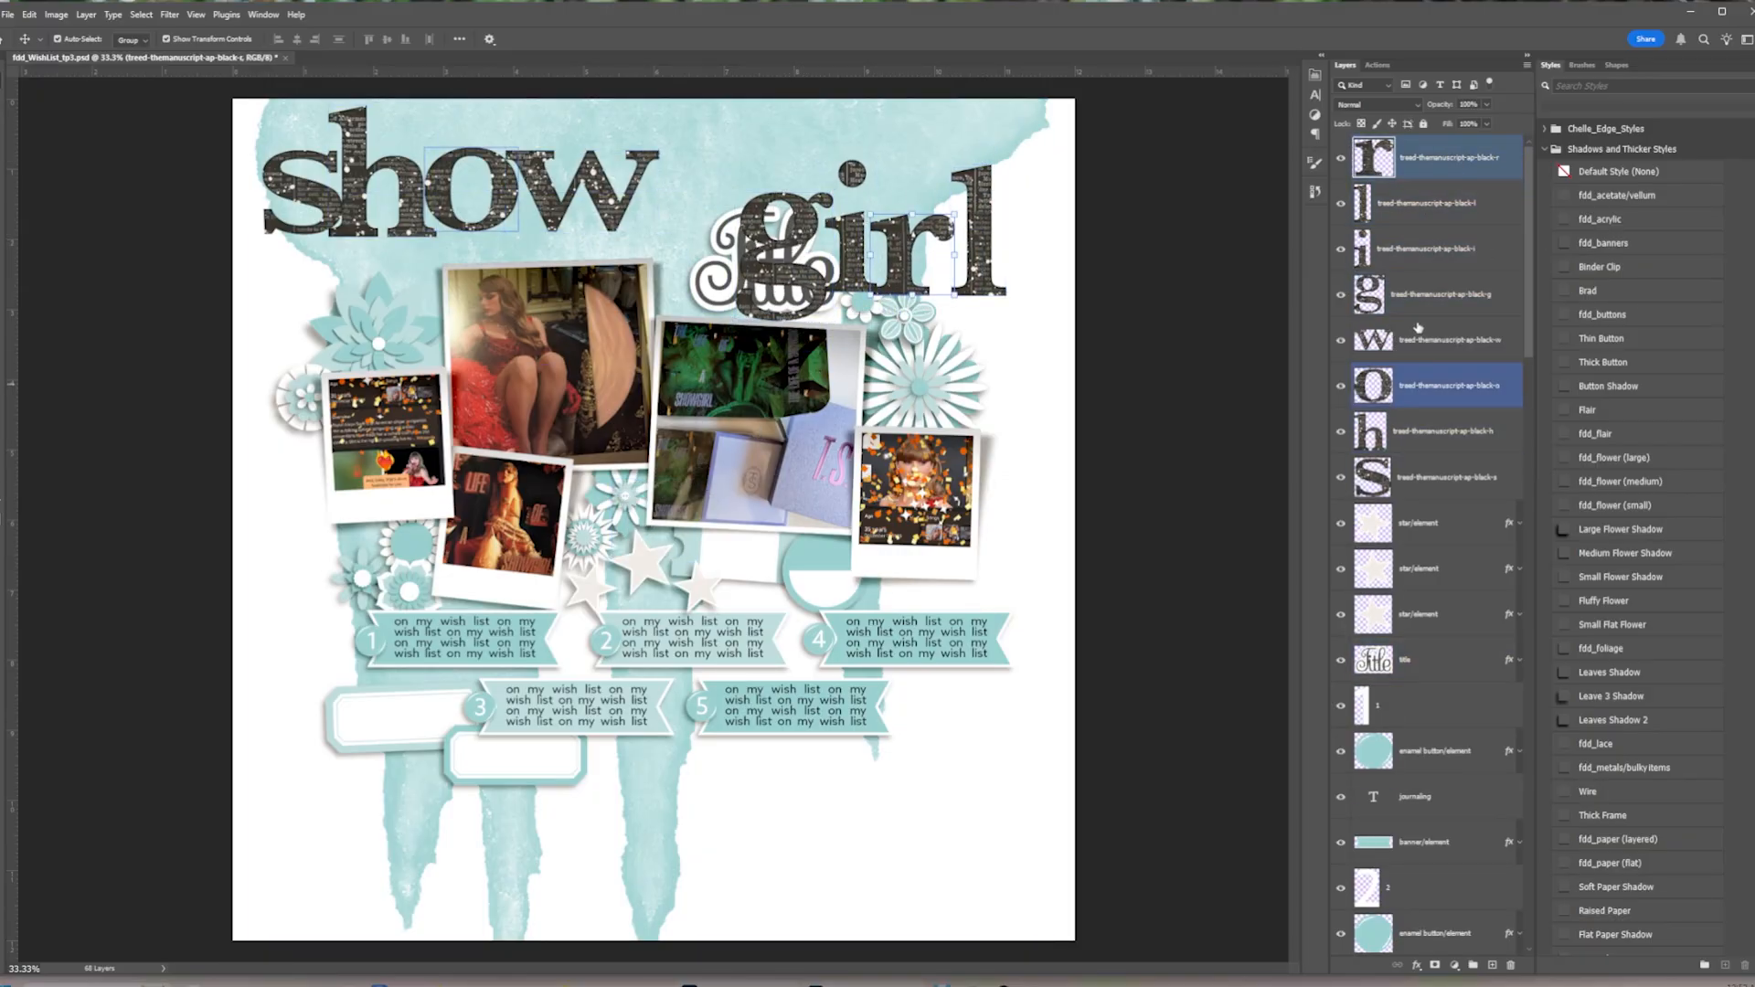
left_click_drag(1421, 208, 1422, 147)
Apply the fdd_paper (layered) shadow style to all eight alphabet letters
left_click(1444, 477, "shift")
scroll(1638, 710, "down", 2)
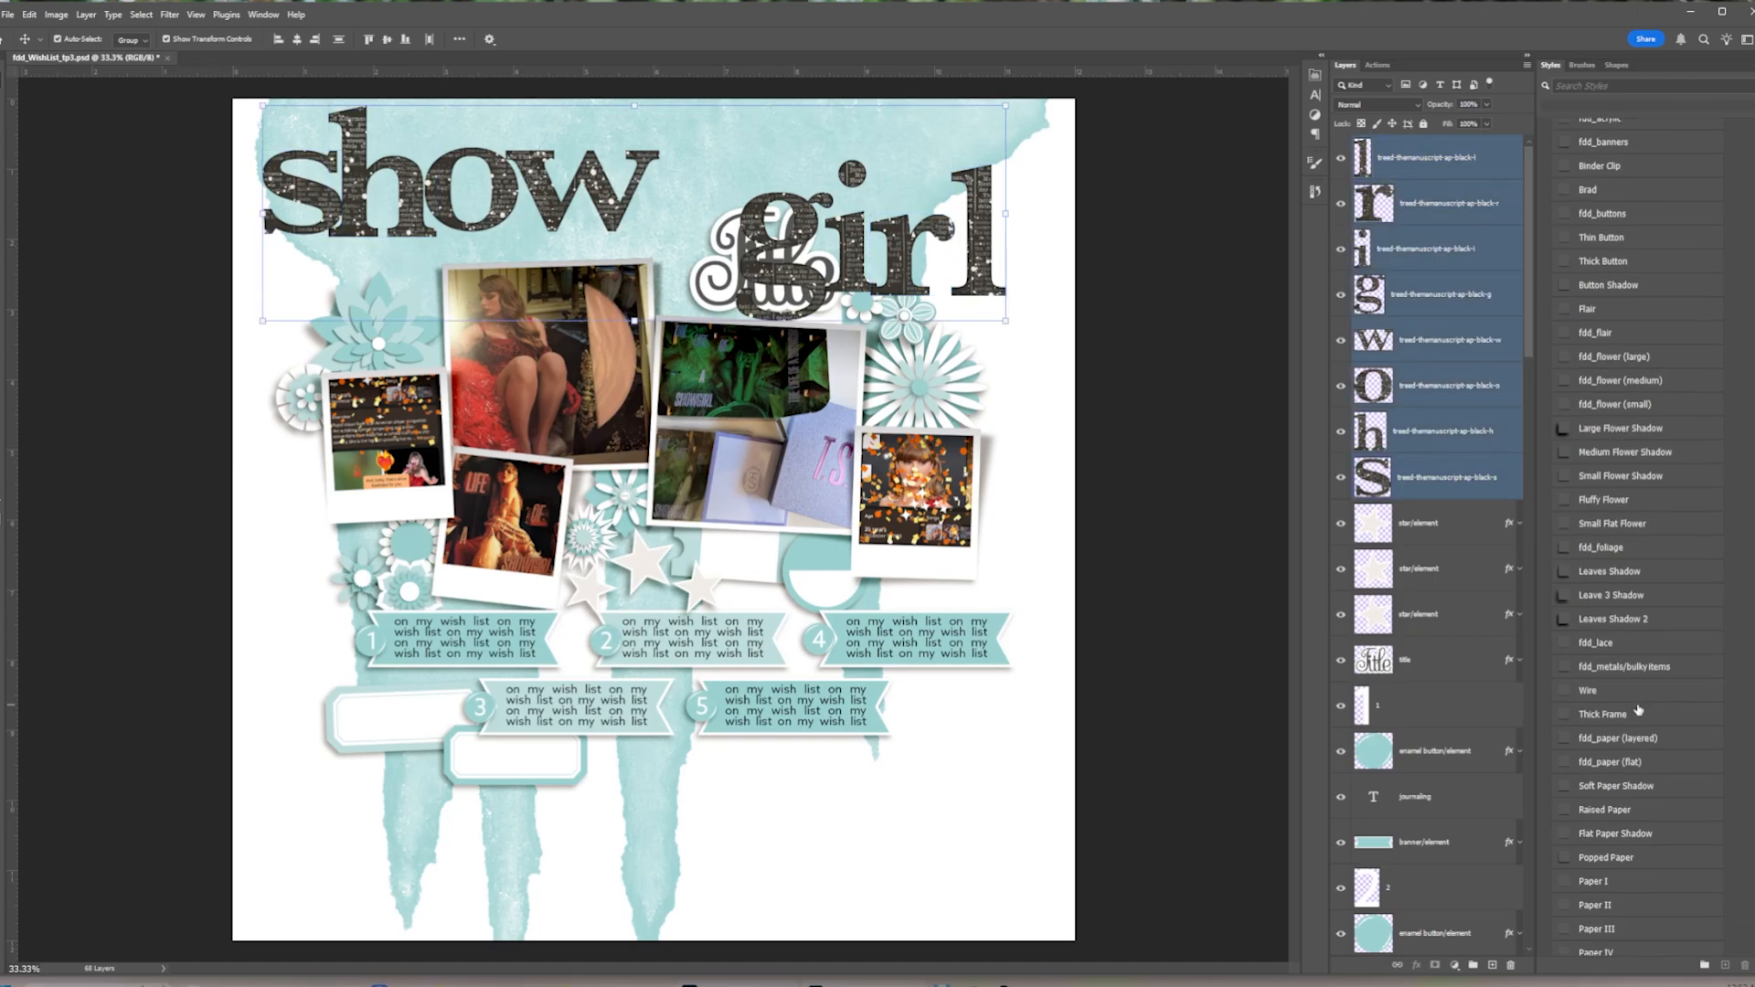
left_click(1620, 786)
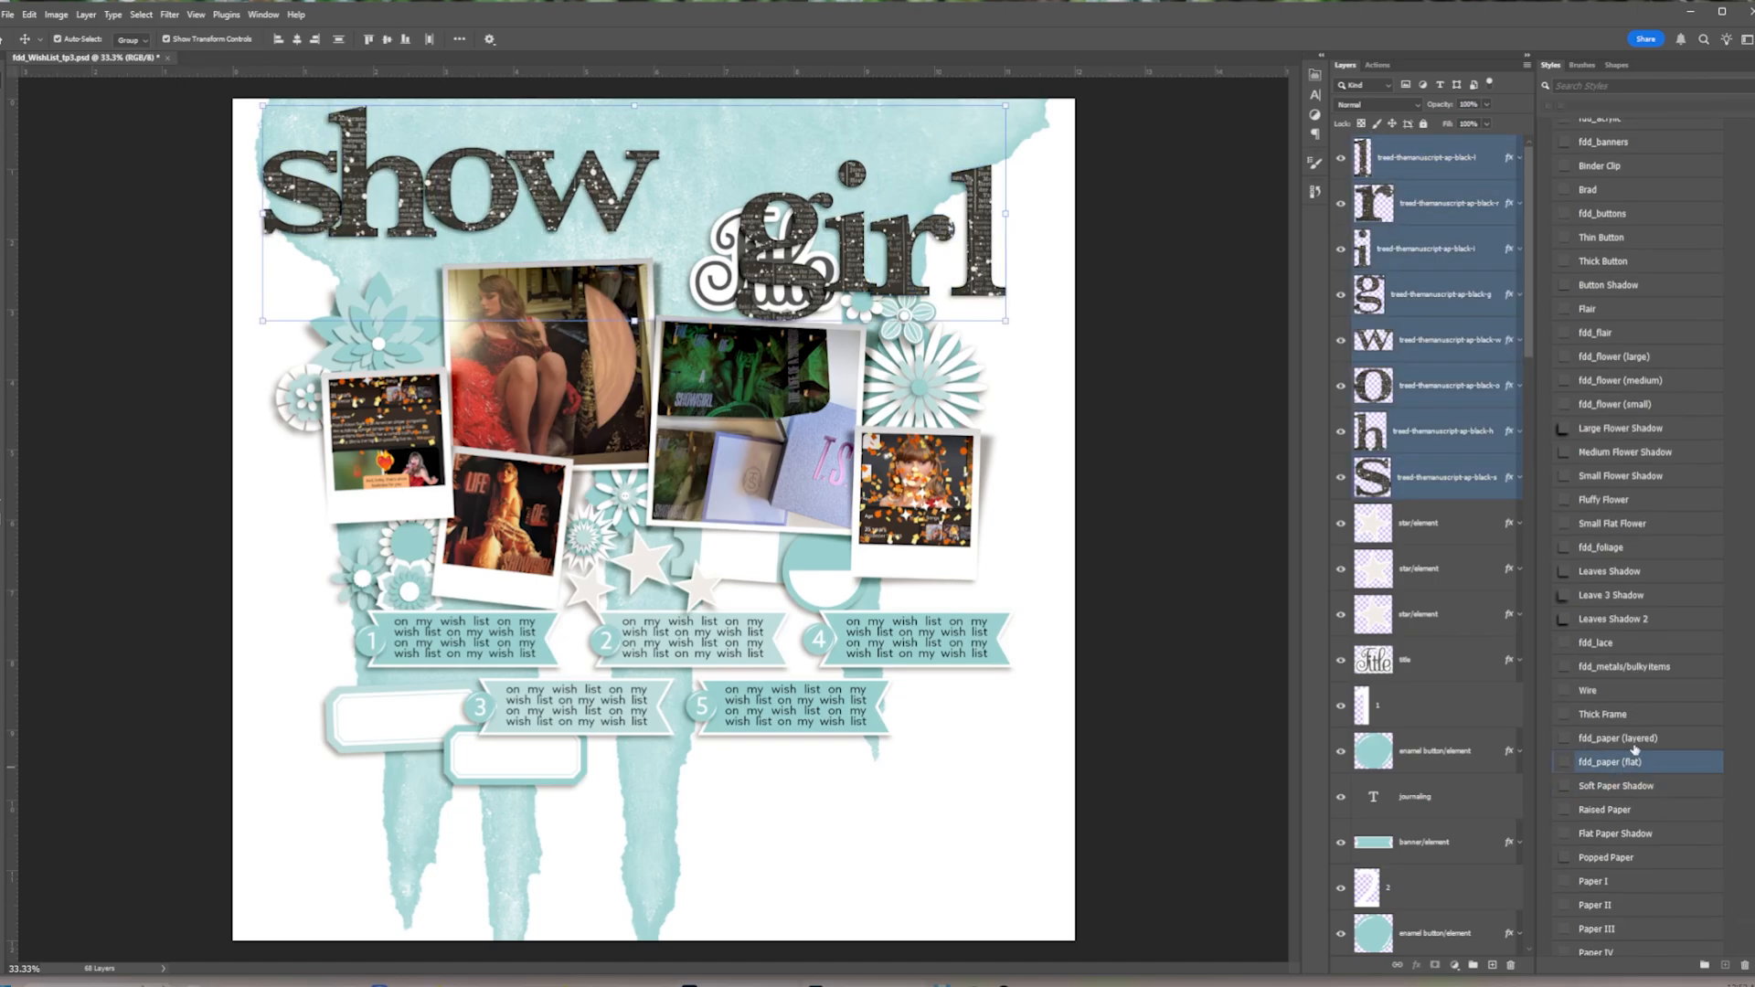
left_click(1618, 737)
Scale all the title letters together to about 65% and move them right, over the template's title
left_click_drag(1006, 105, 746, 185)
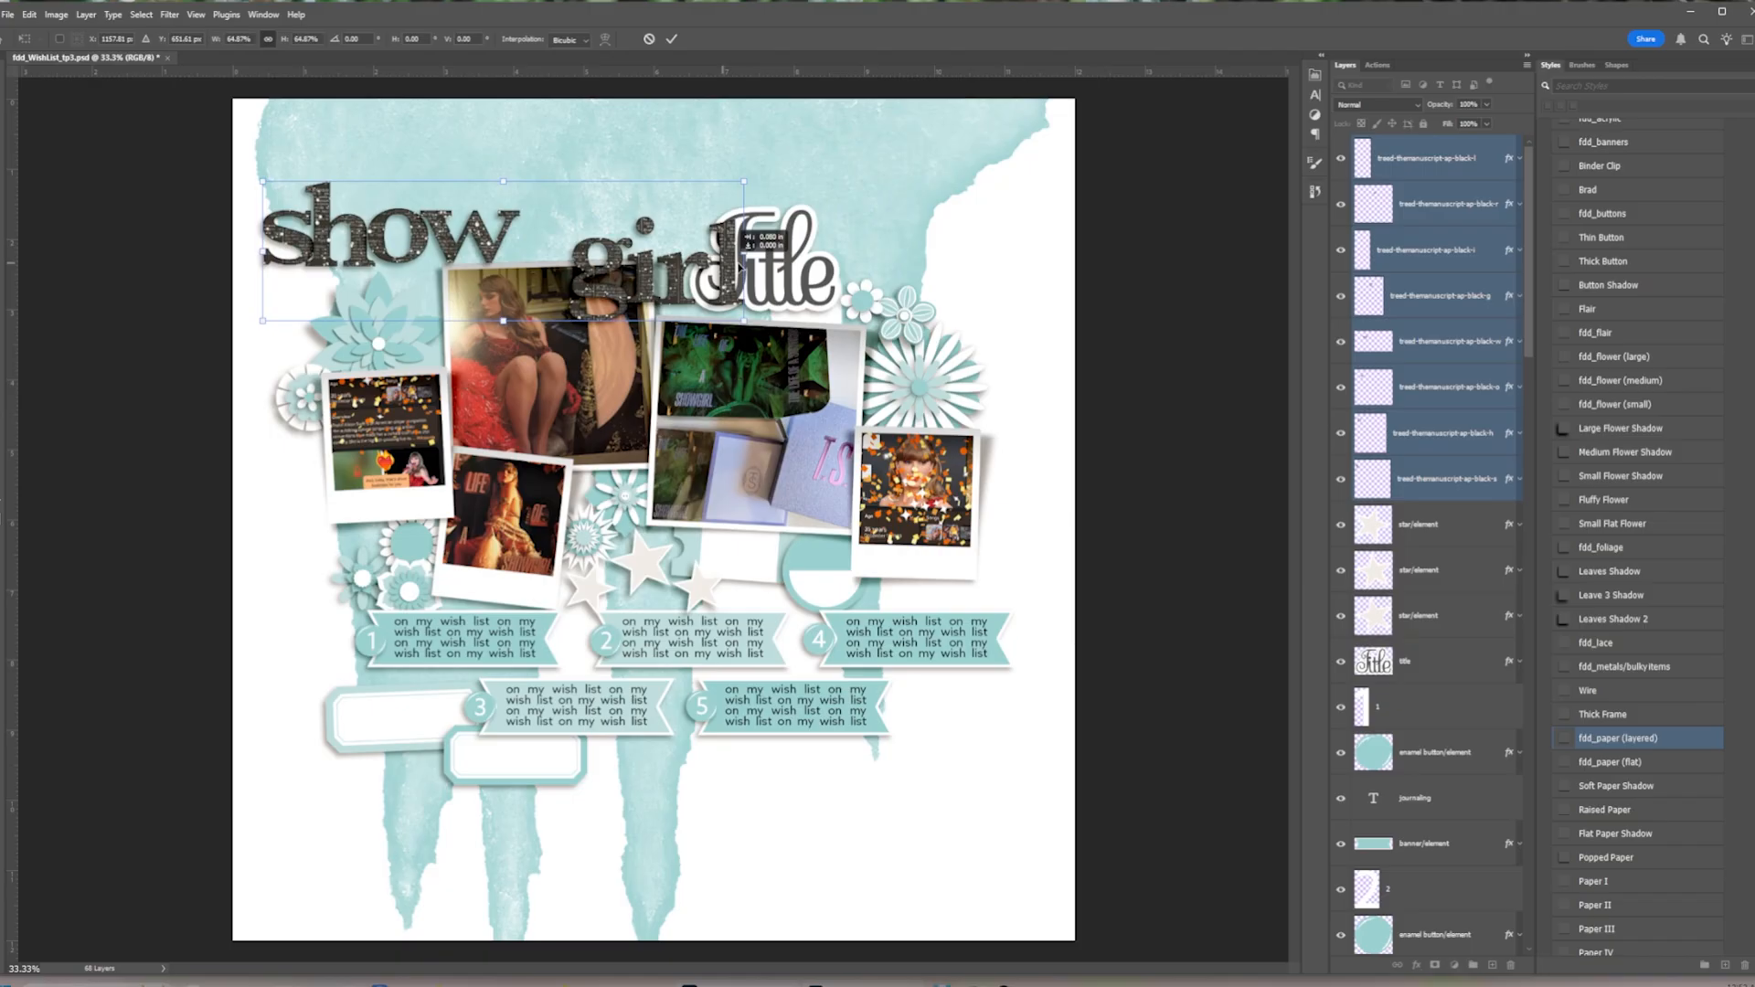
left_click_drag(724, 274, 965, 259)
key("Return")
left_click(1191, 298)
Shift the letters g, i, r and l to the left with tight, even spacing for the word "girl"
scroll(959, 187, "up", 7)
left_click_drag(773, 348, 722, 347)
left_click_drag(834, 340, 775, 338)
left_click_drag(880, 342, 835, 347)
left_click_drag(983, 372, 930, 375)
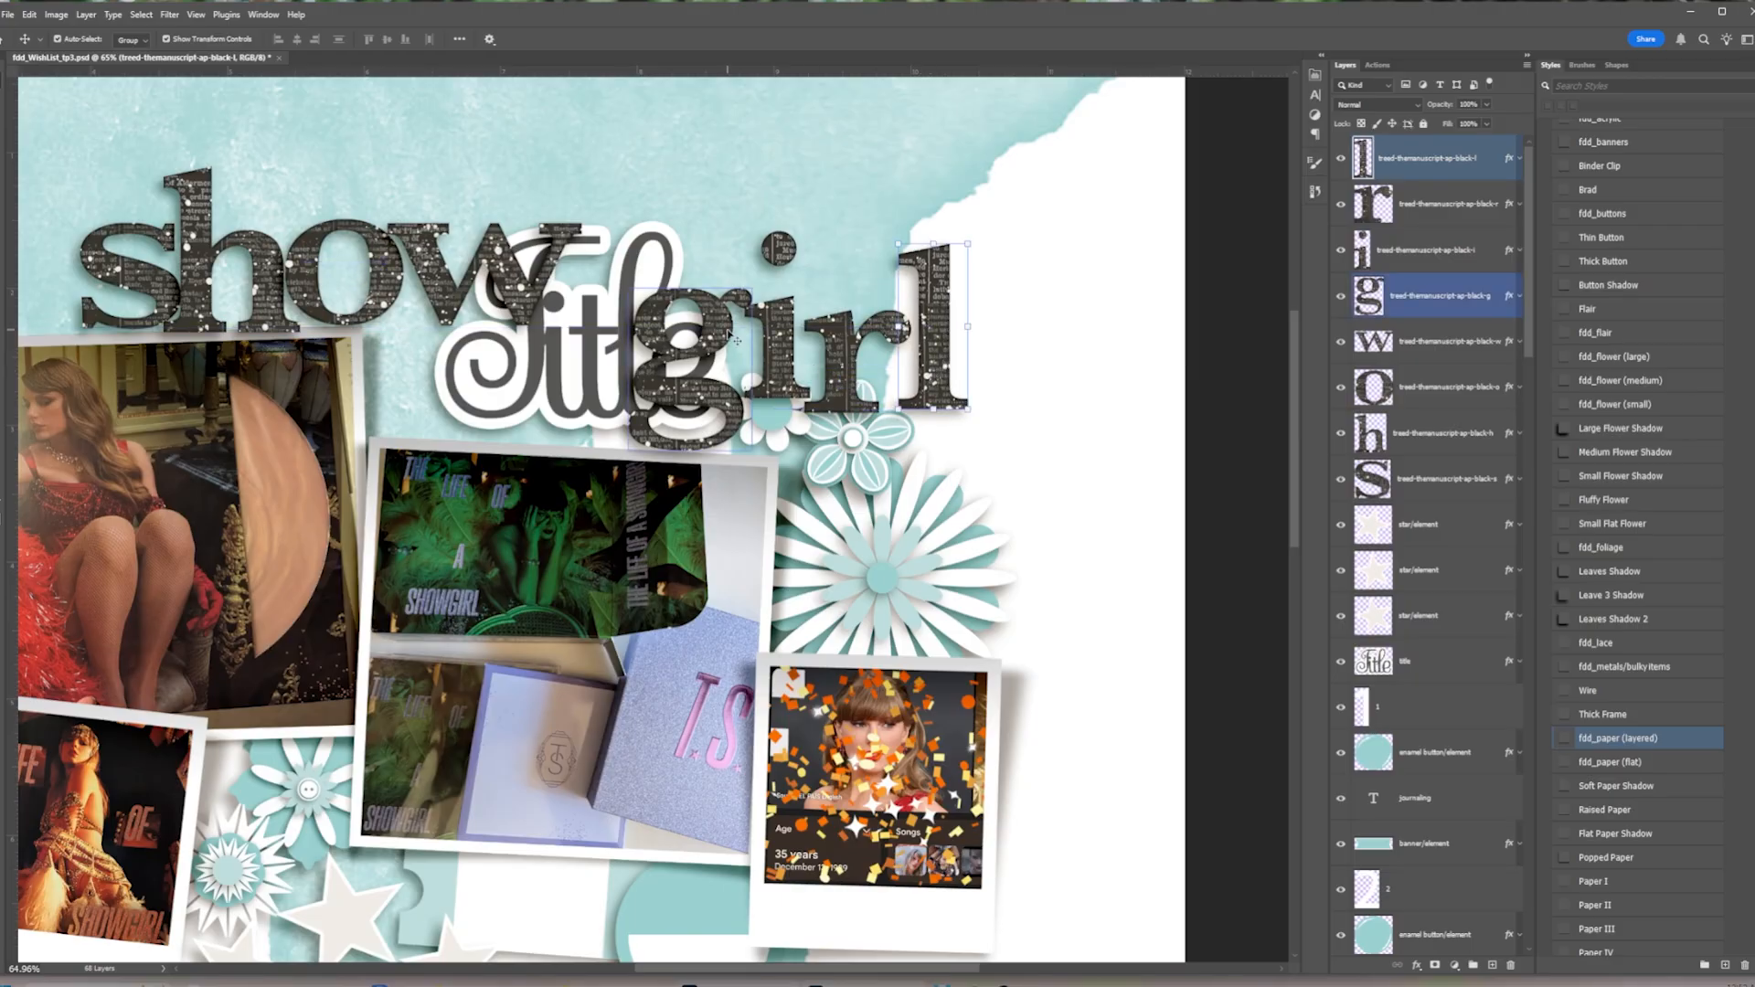
left_click_drag(688, 368, 696, 358)
Move w, o, h and s to the right against "girl" so the title reads as the single word "showgirl"
left_click_drag(478, 272, 570, 300)
left_click_drag(345, 275, 446, 275)
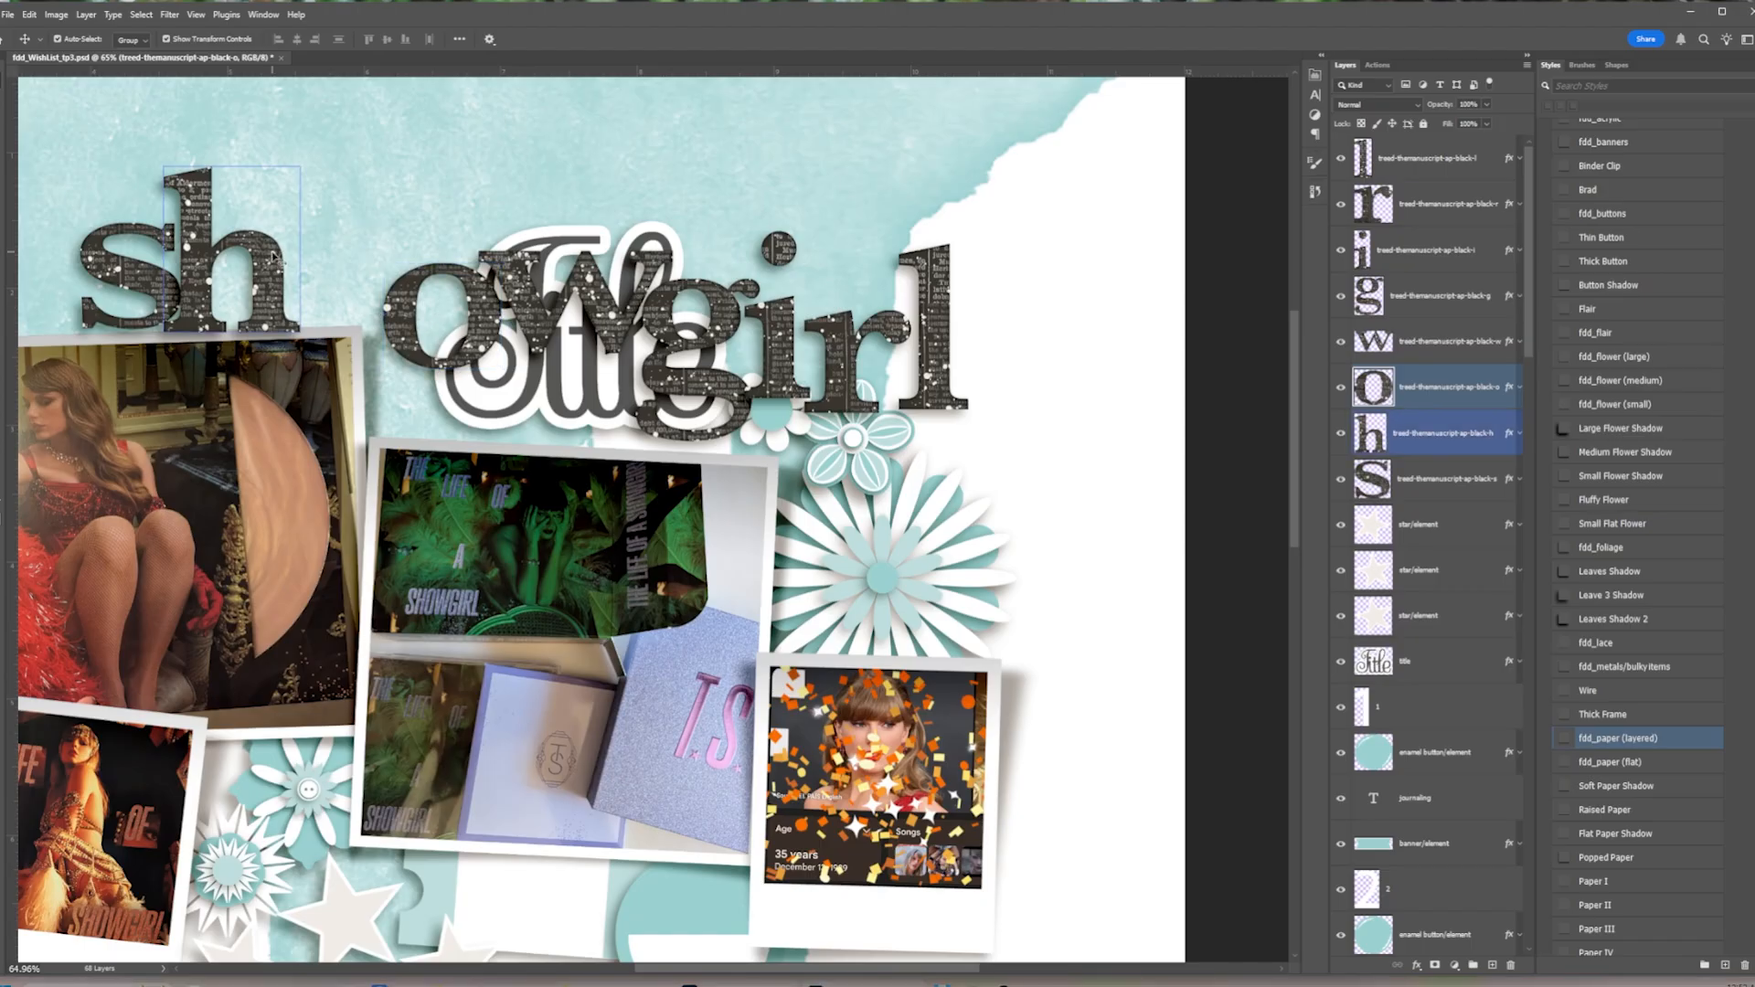
left_click_drag(274, 258, 388, 256)
left_click_drag(151, 283, 262, 306)
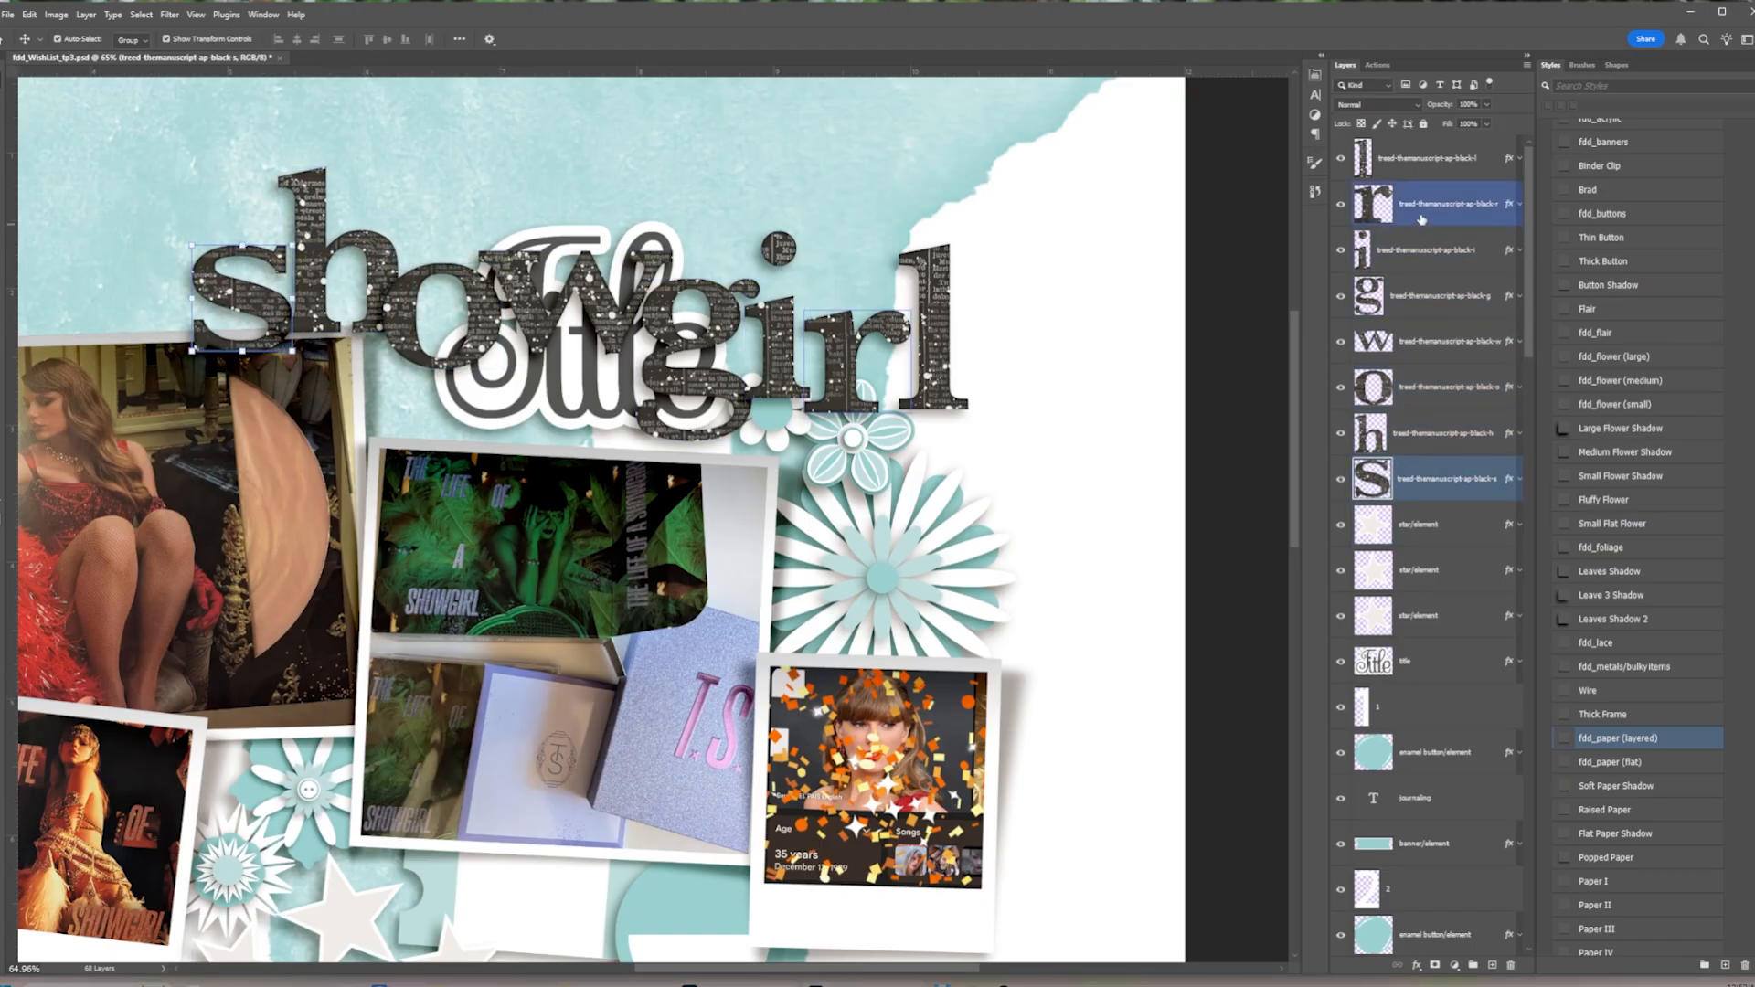
Scale the eight showgirl letters down together, position them over the template's title, and hide the template's title layer
left_click(1425, 158, "shift")
key("ctrl+t")
left_click_drag(576, 166, 591, 262)
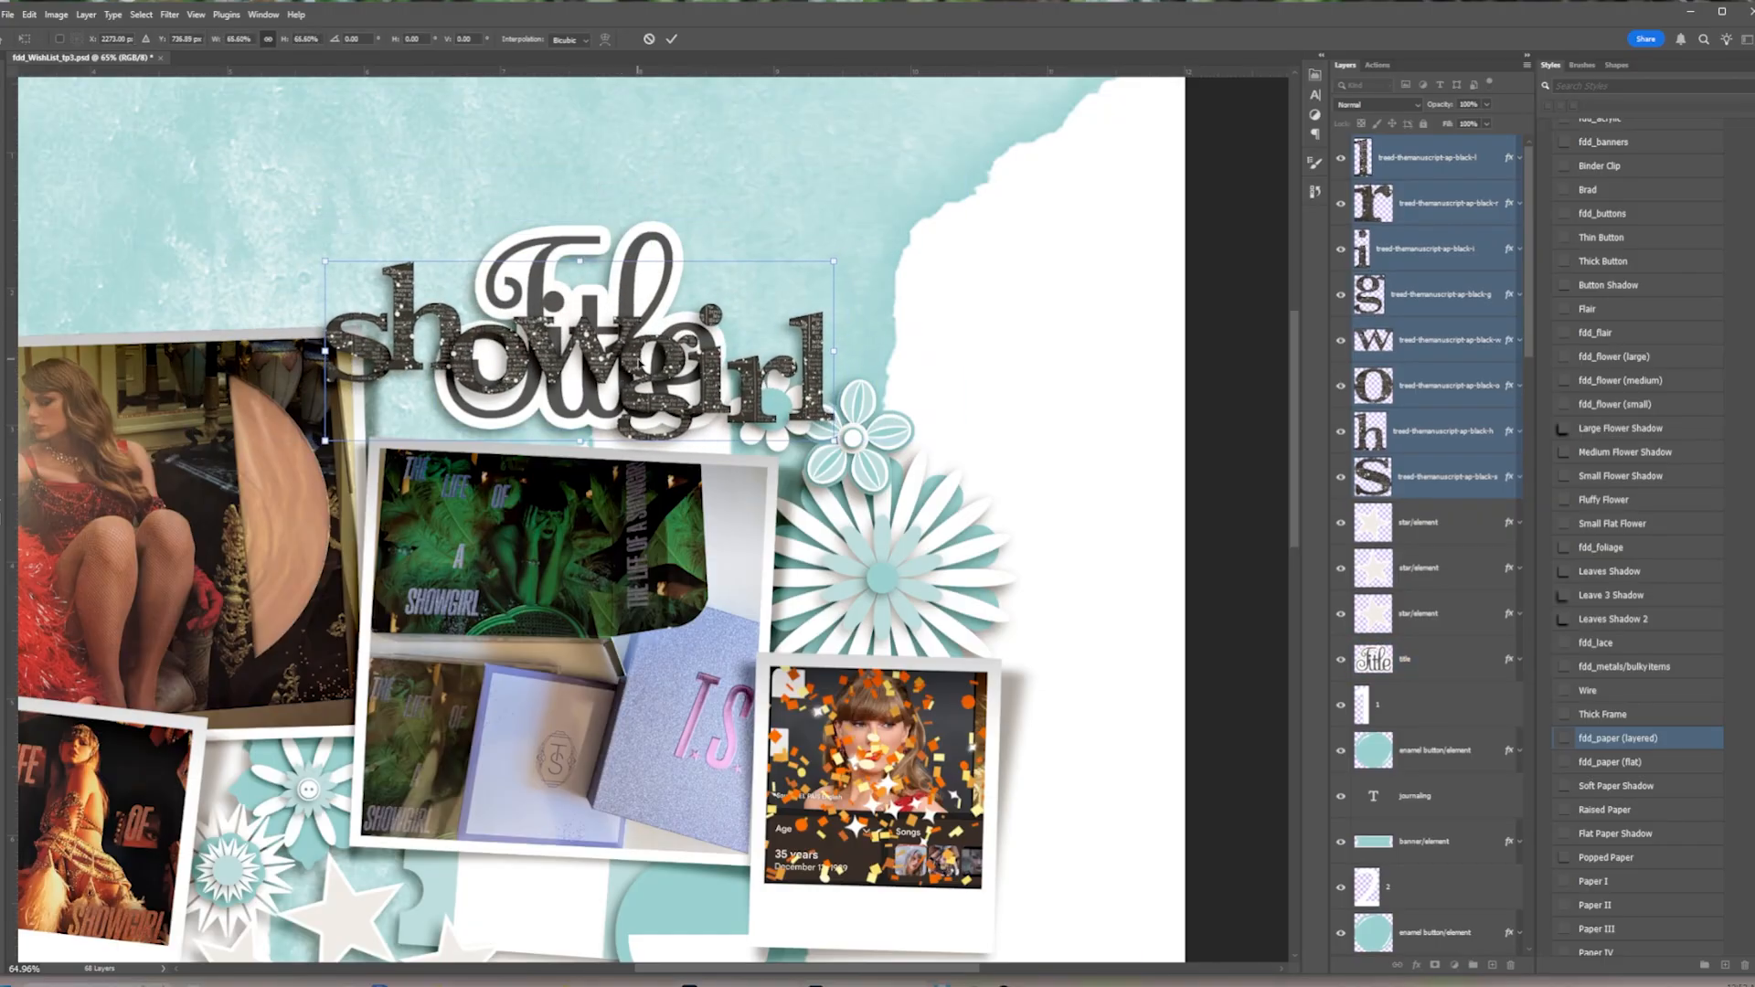
left_click_drag(651, 329, 695, 340)
key("Return")
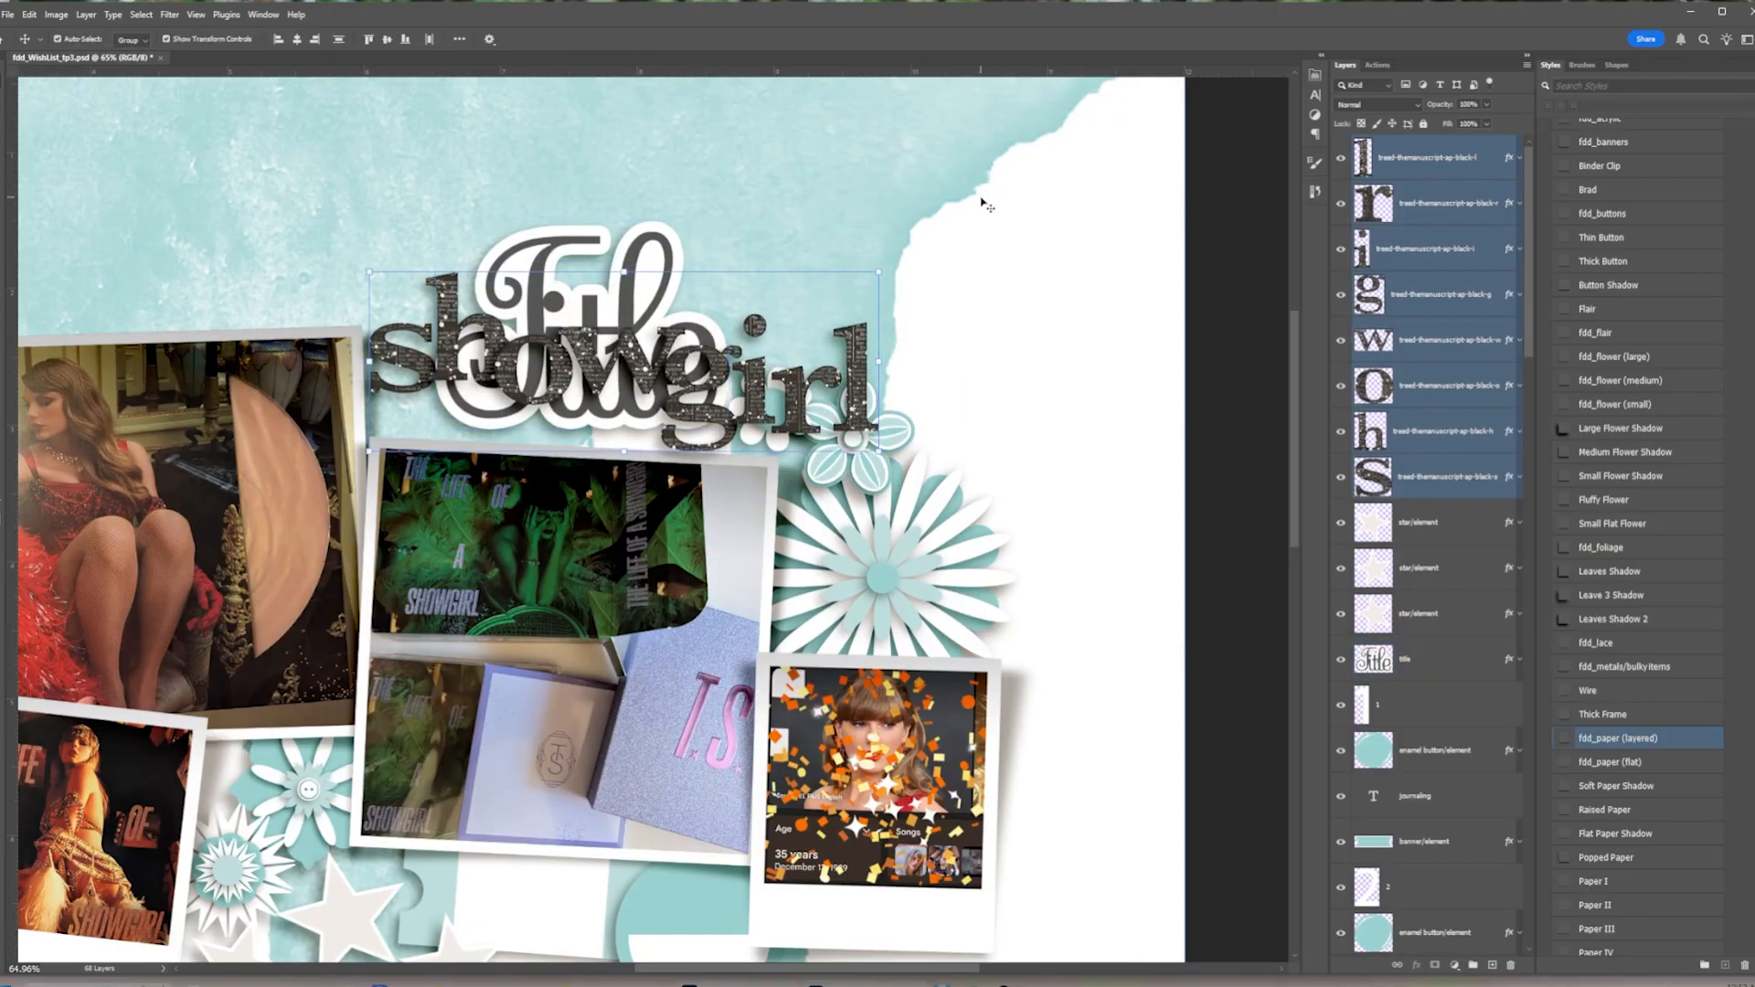
left_click(551, 249)
left_click(1341, 158)
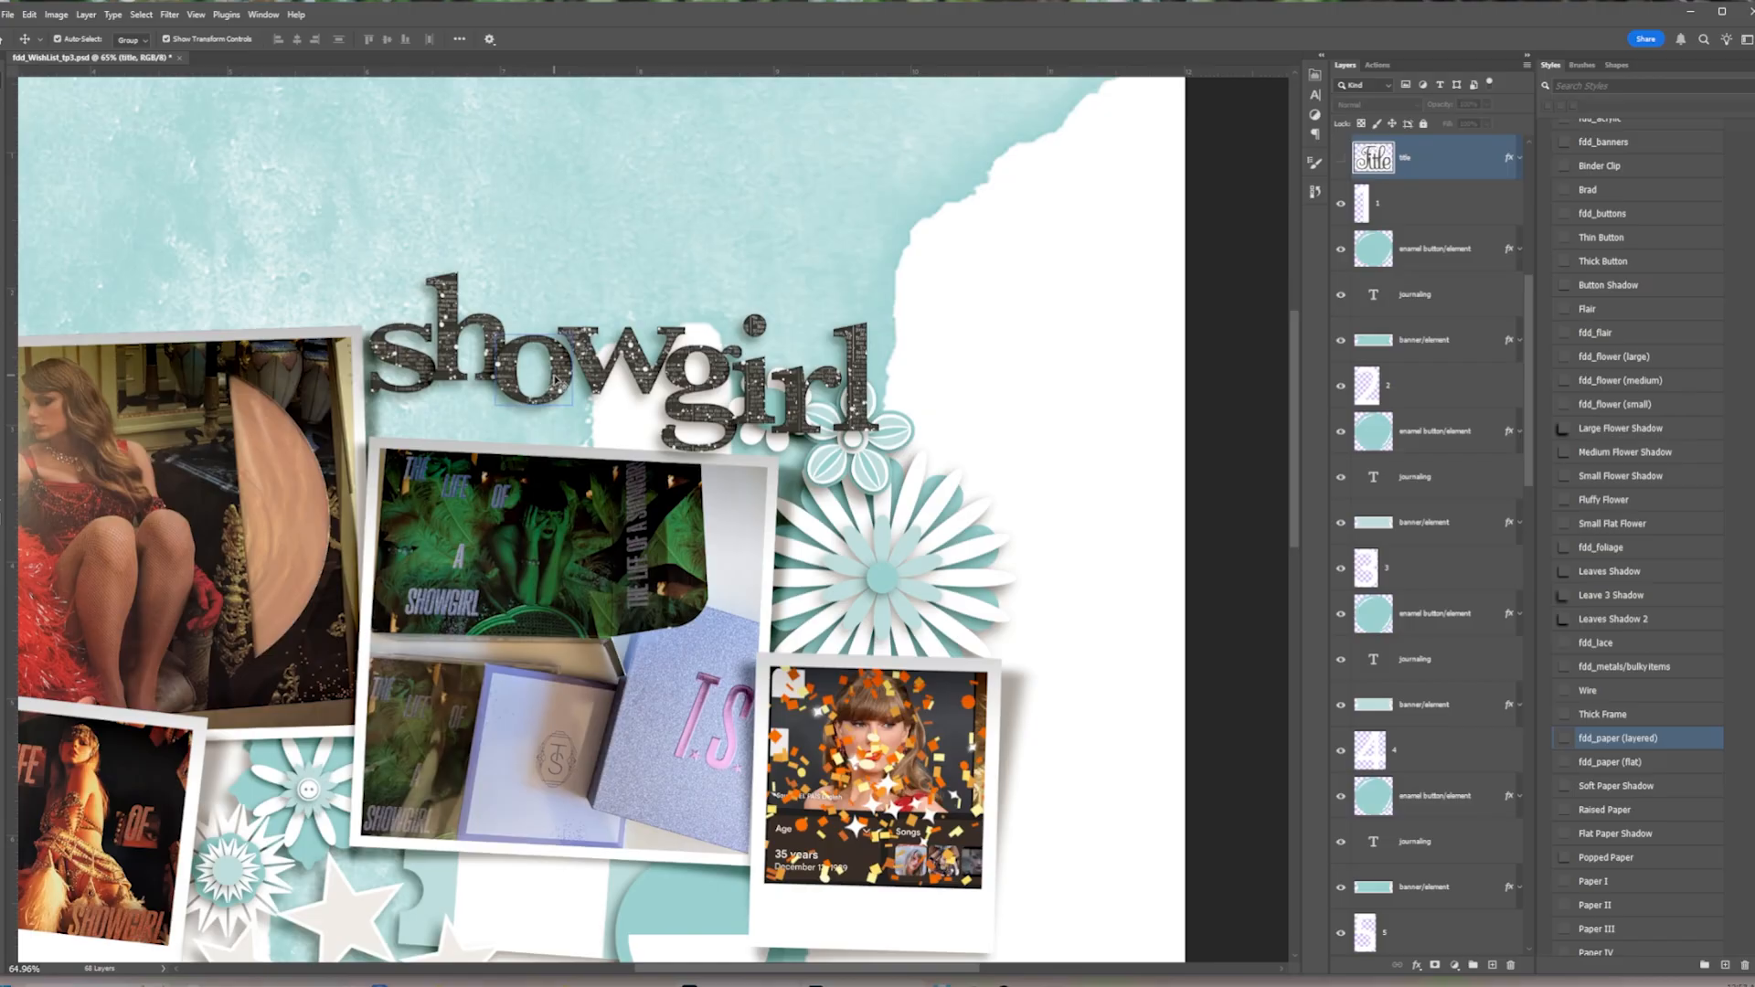
Stagger and tighten the individual showgirl letters so they interlock in a playful, uneven line
left_click_drag(399, 356, 453, 339)
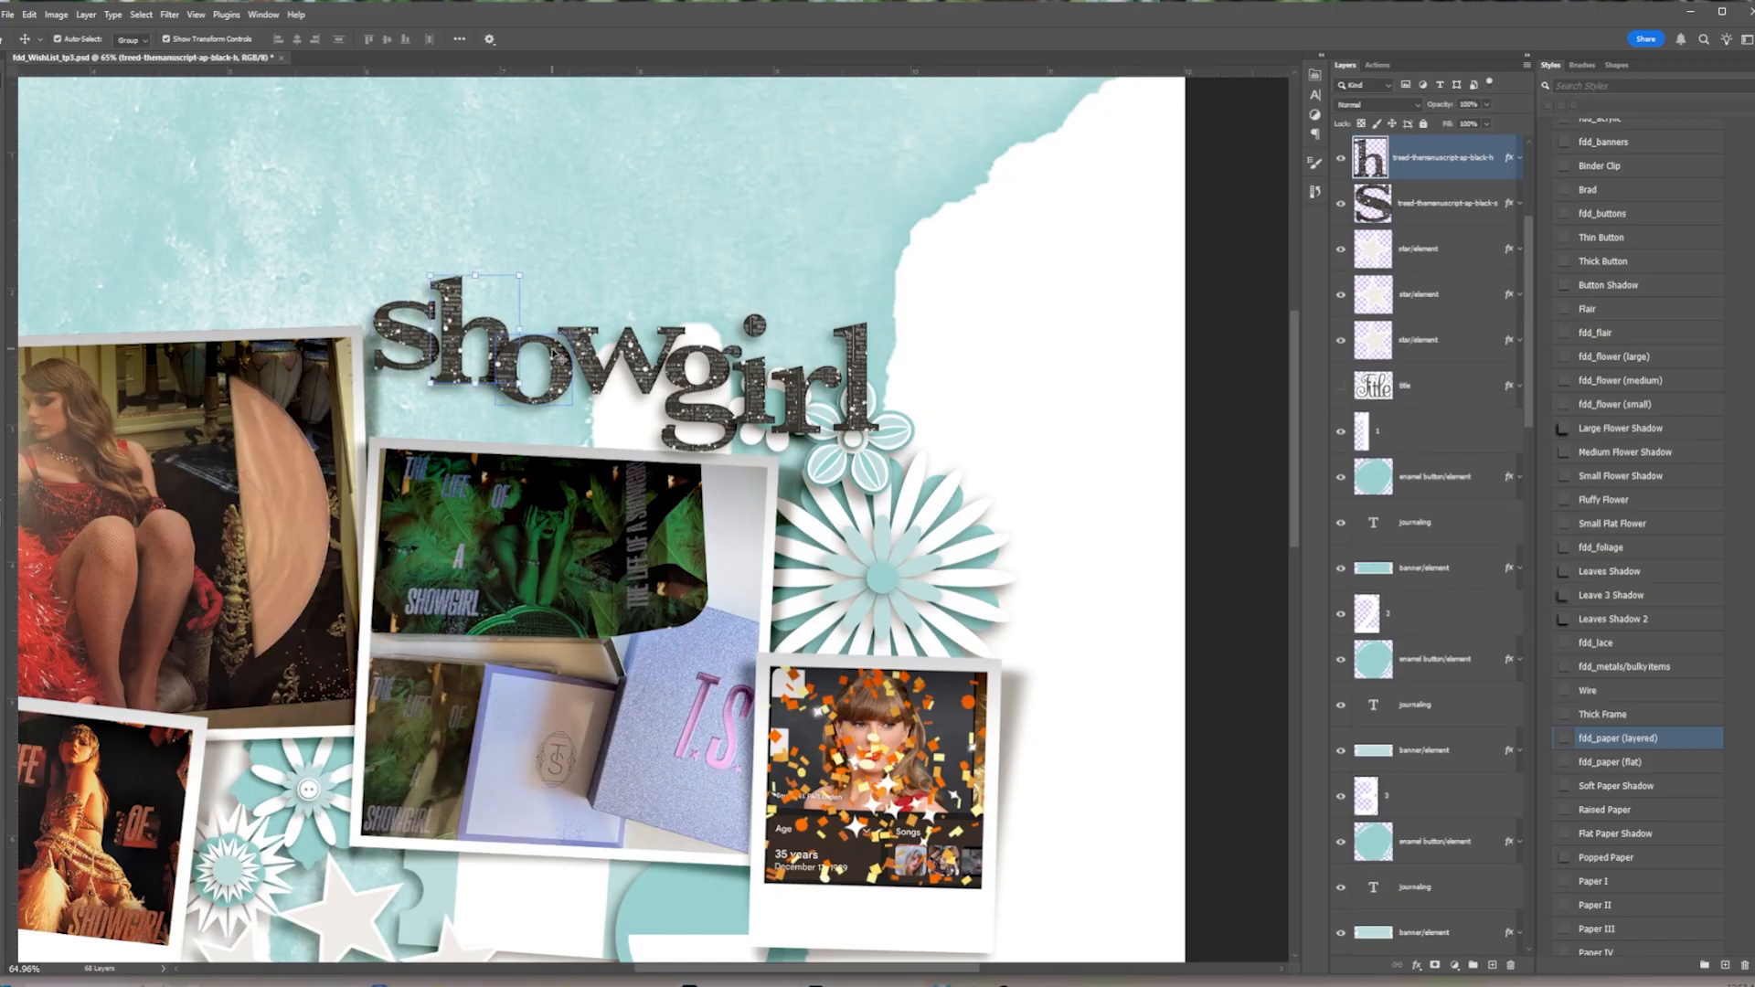
left_click_drag(558, 355, 594, 352)
mouse_move(732, 366)
left_mouse_down()
mouse_move(699, 384)
mouse_move(741, 391)
mouse_move(757, 360)
left_mouse_up()
left_click_drag(864, 402, 836, 400)
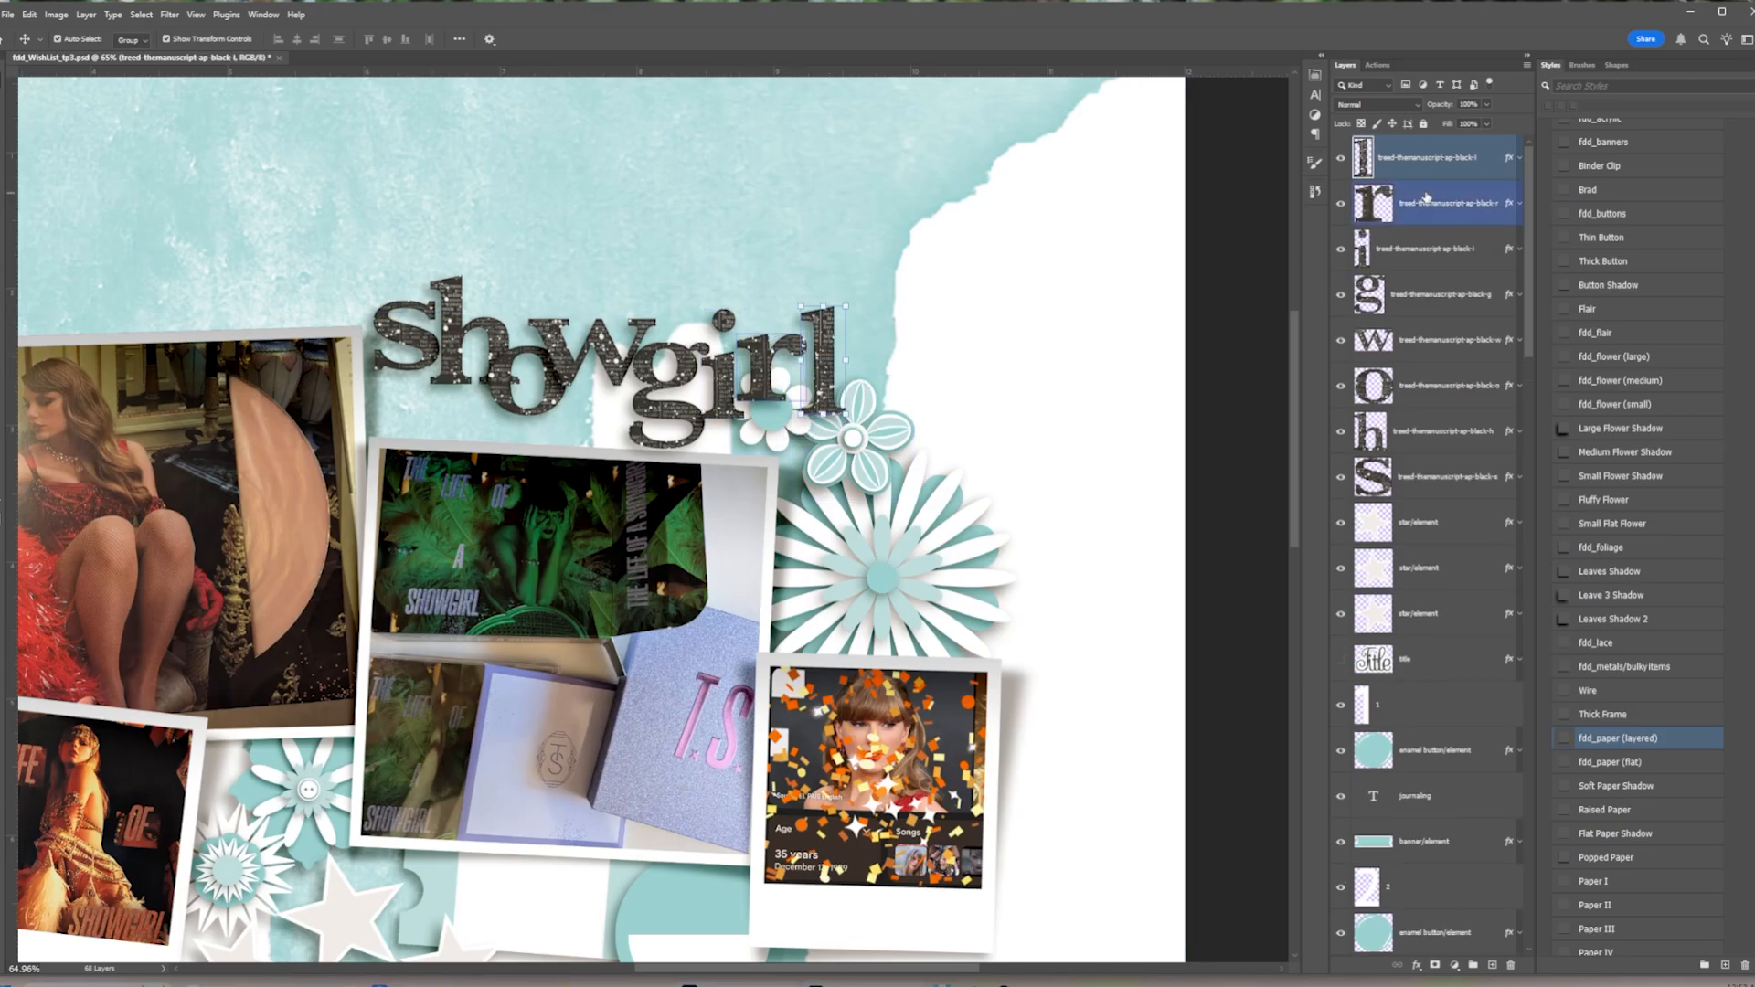
Link the layers of all eight showgirl letters so they move as one
left_click(1445, 476, "shift")
left_click(1397, 965)
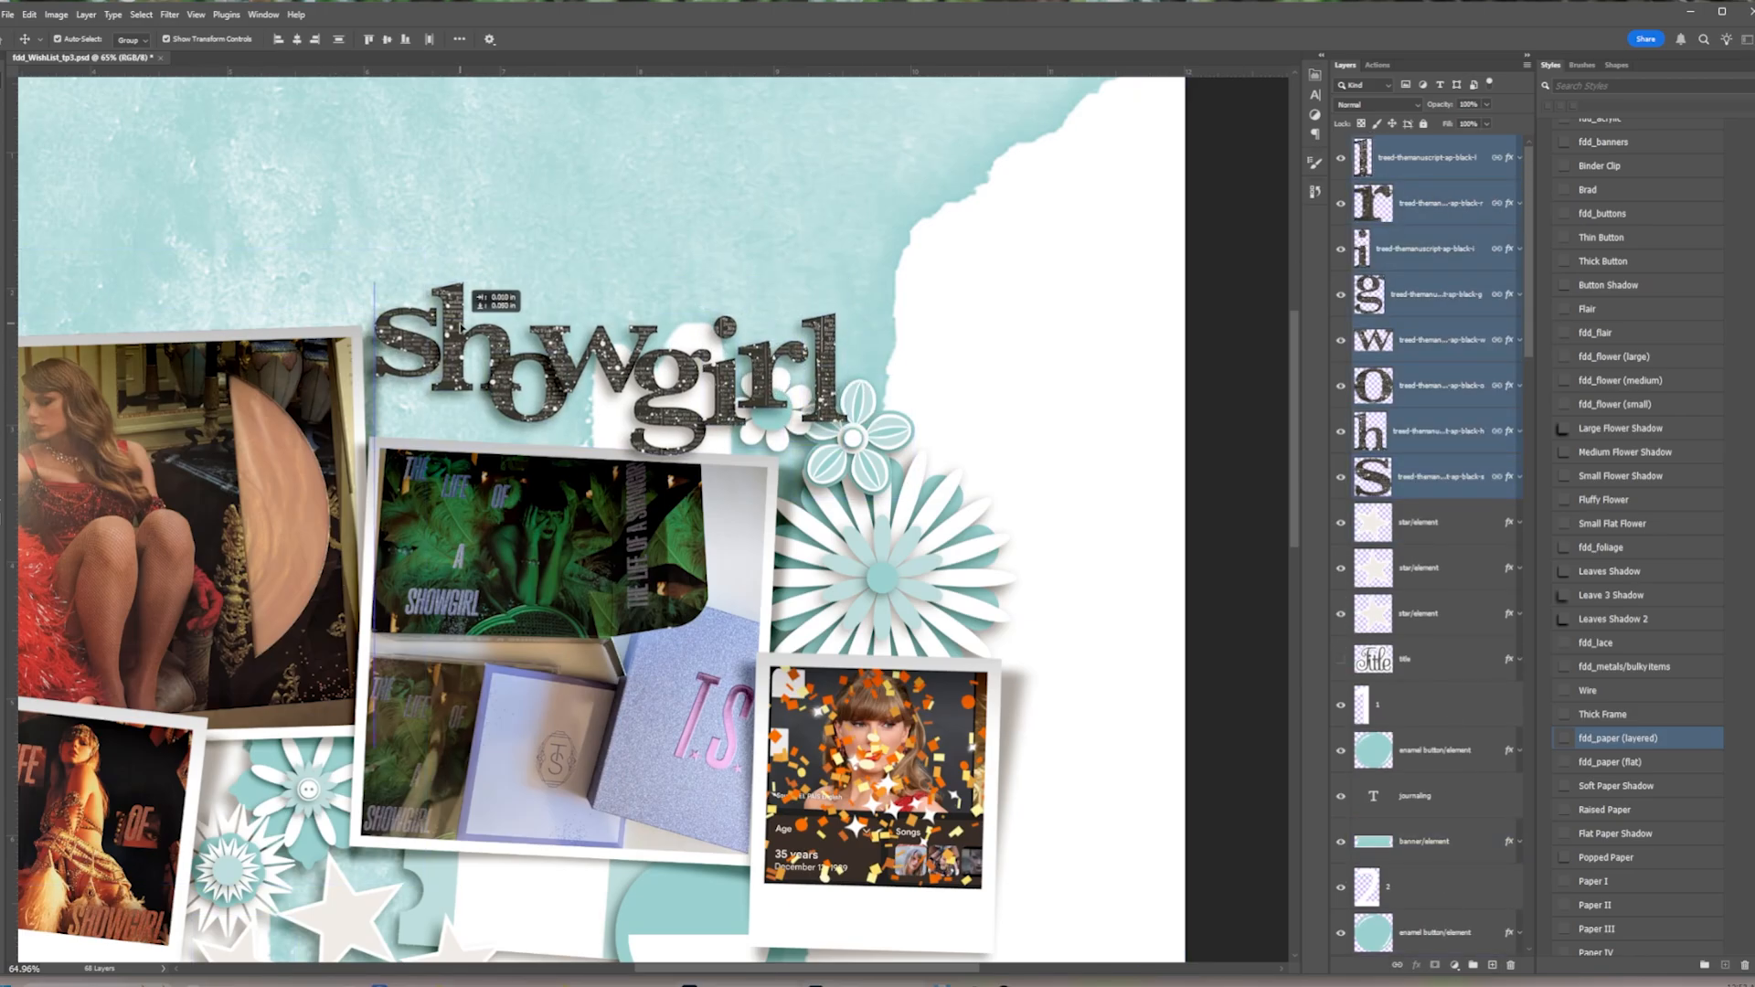
left_click(1197, 346)
key("ctrl+0")
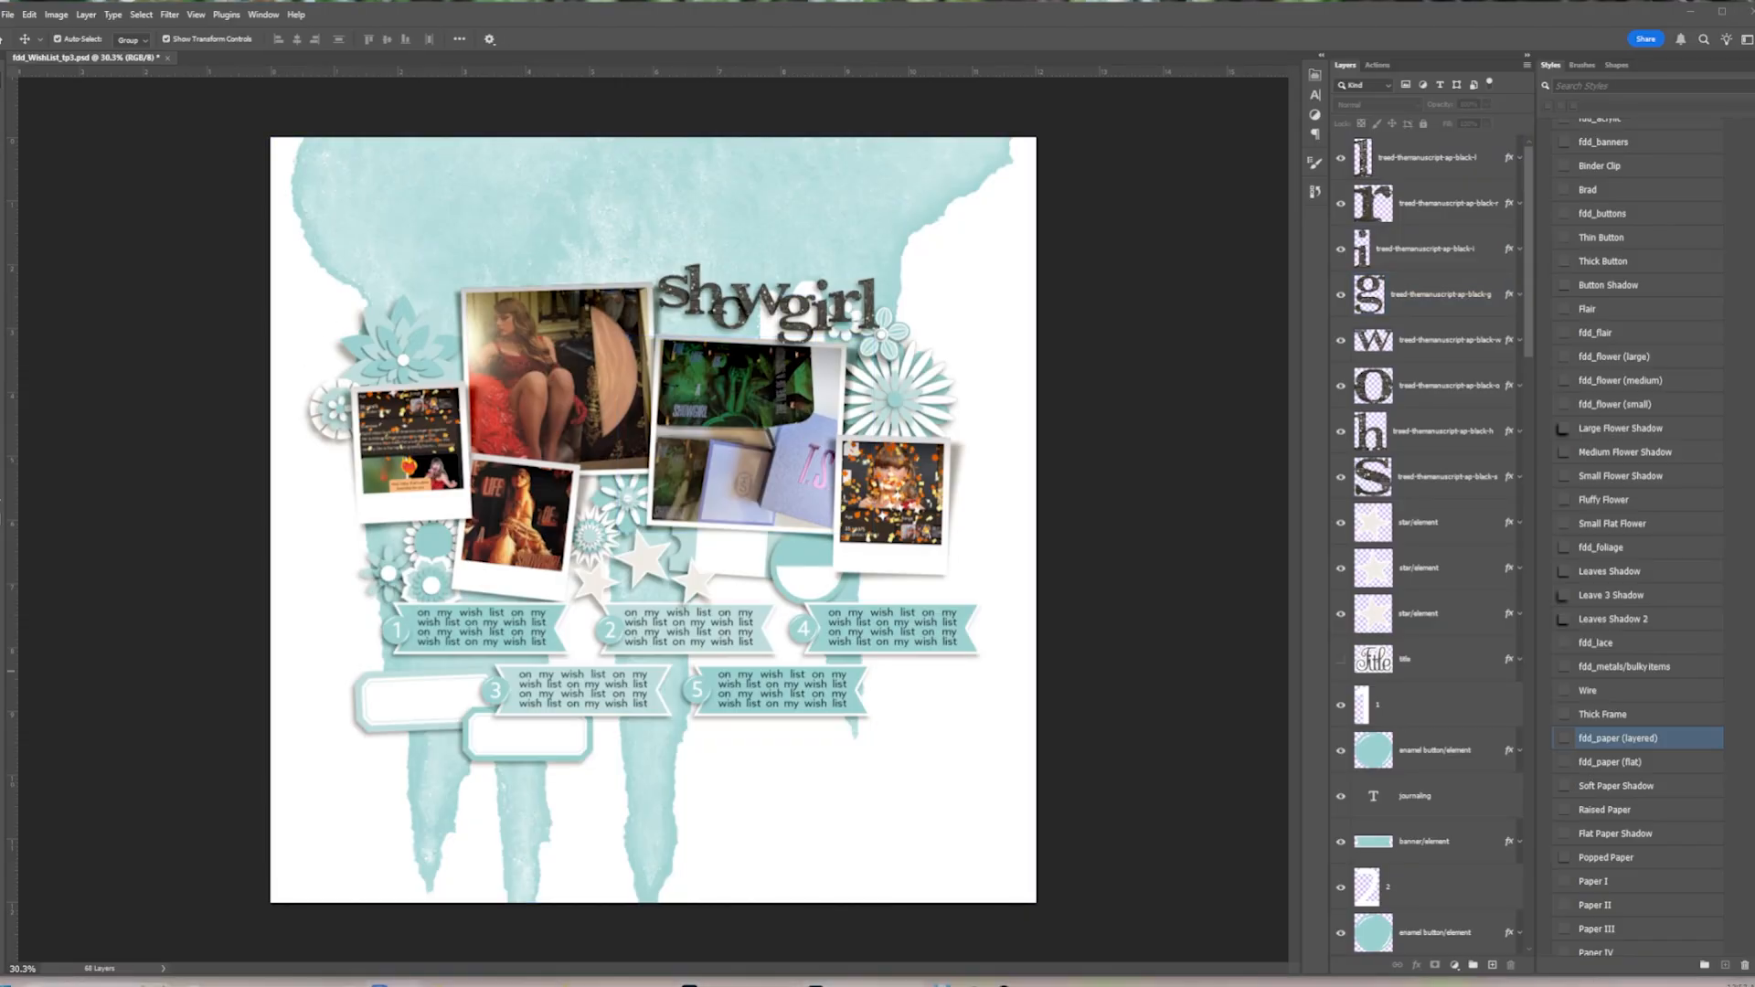
Add the kraft alphabet letters l, i, f and e and arrange them closely above showgirl to spell "life"
key("ctrl+v")
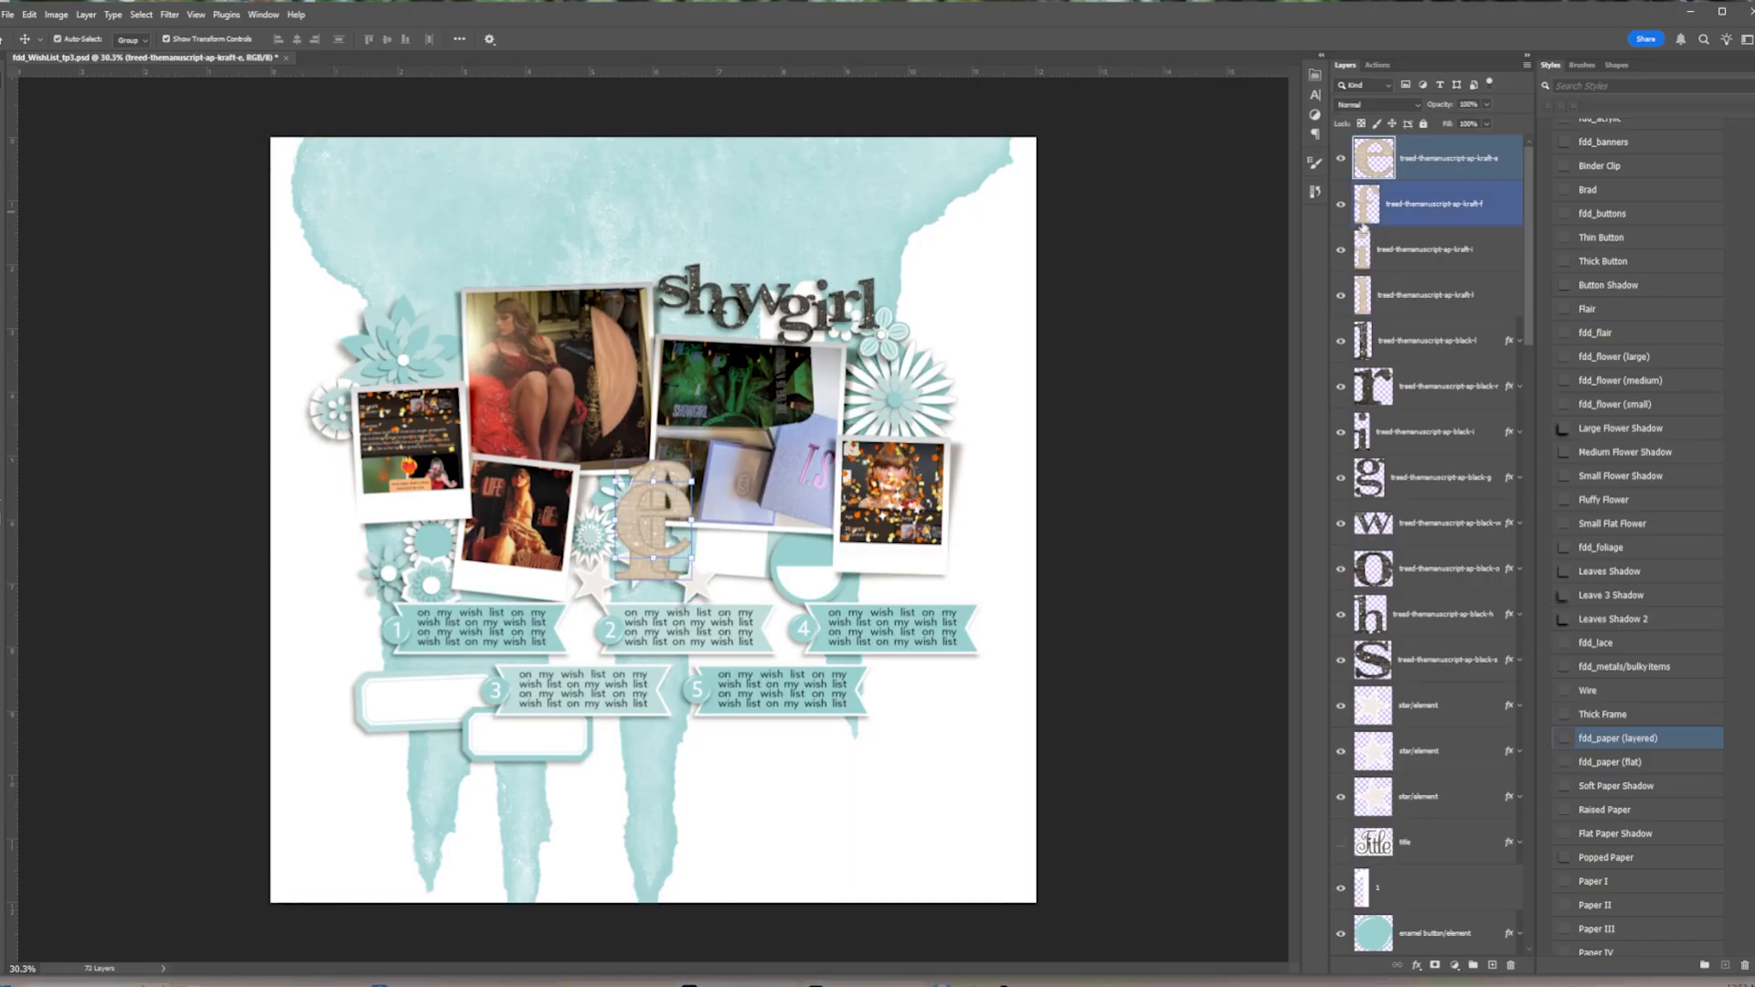
left_click_drag(631, 515, 739, 281)
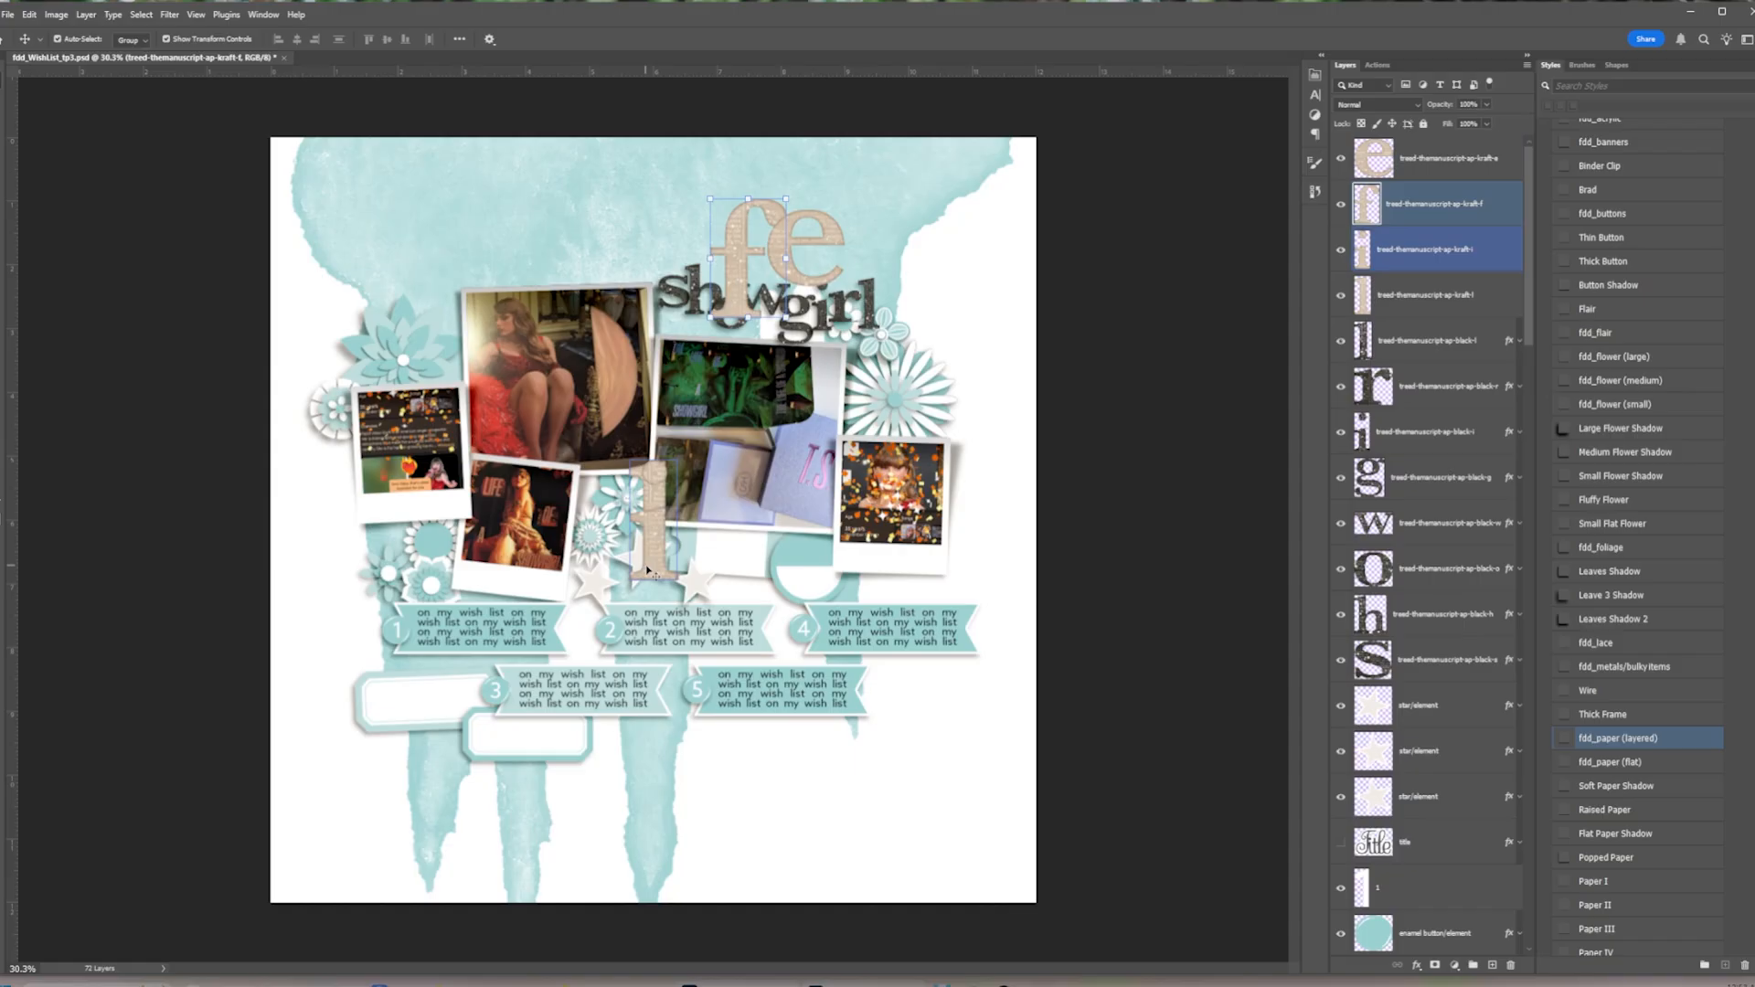
left_click_drag(654, 571, 643, 272)
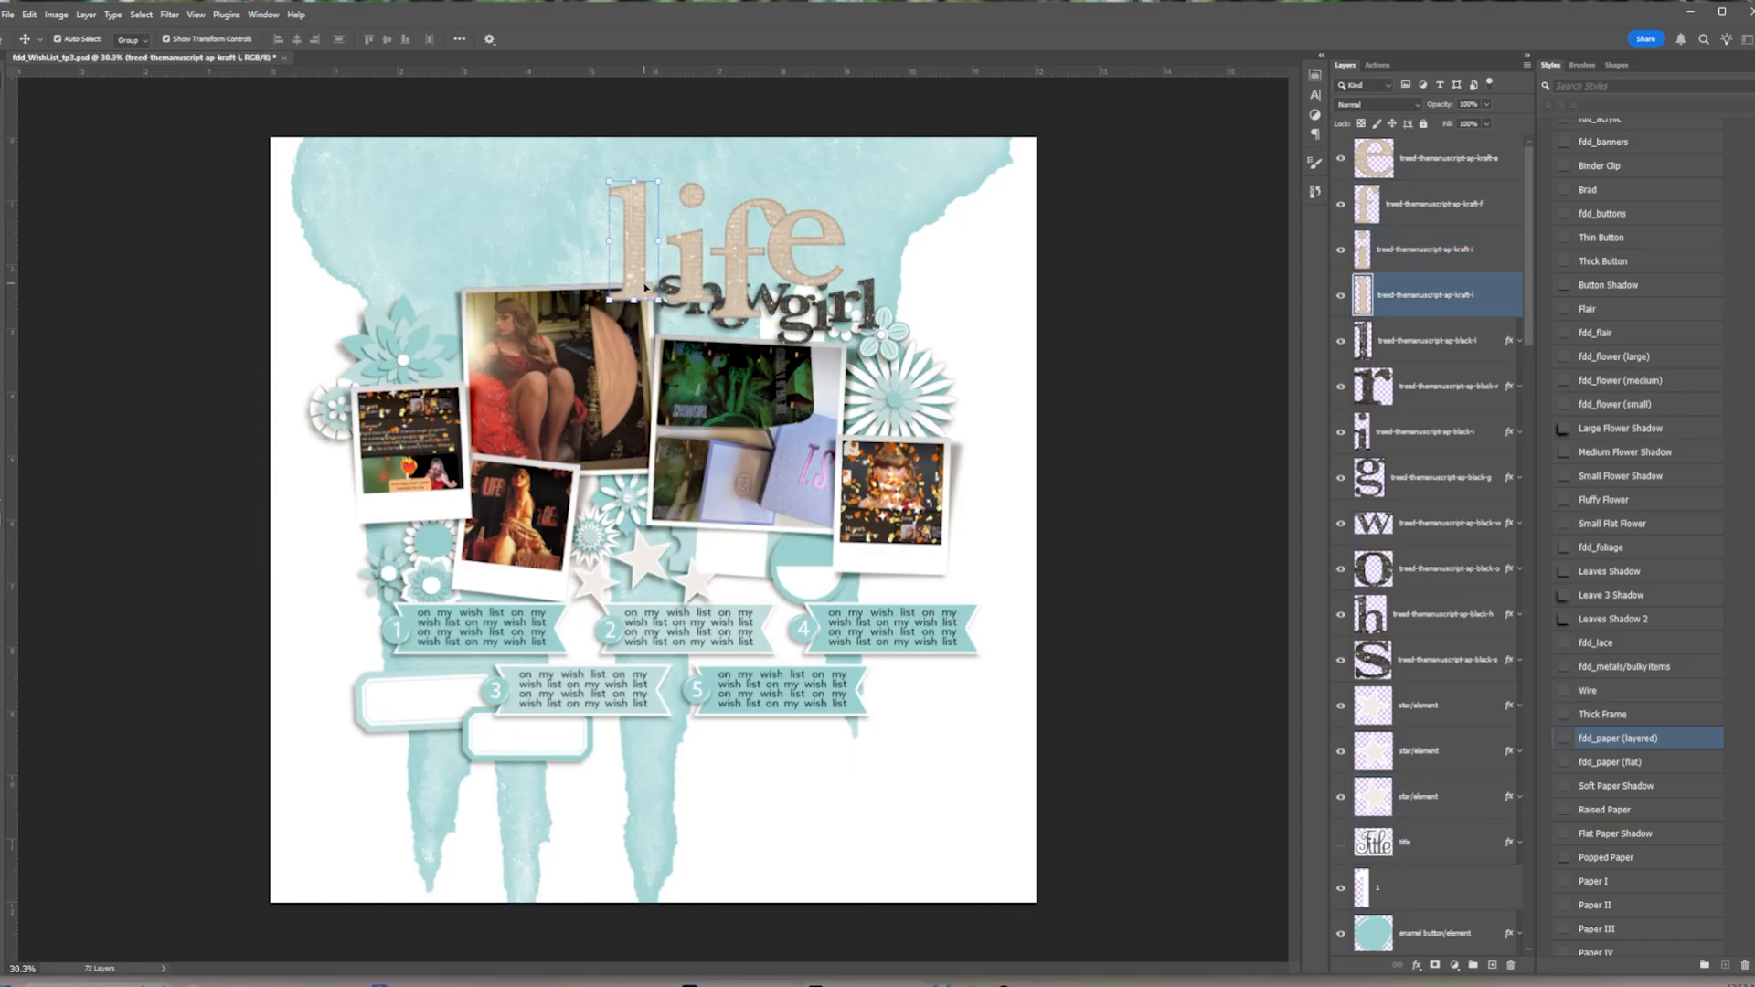
scroll(820, 214, "up", 6)
left_click_drag(521, 303, 712, 308)
left_click_drag(687, 345, 782, 275)
left_click_drag(780, 252, 856, 261)
Scale the four kraft letters together to about 44% and place "life" just above showgirl
left_click(1426, 295, "shift")
left_click_drag(966, 194, 757, 248)
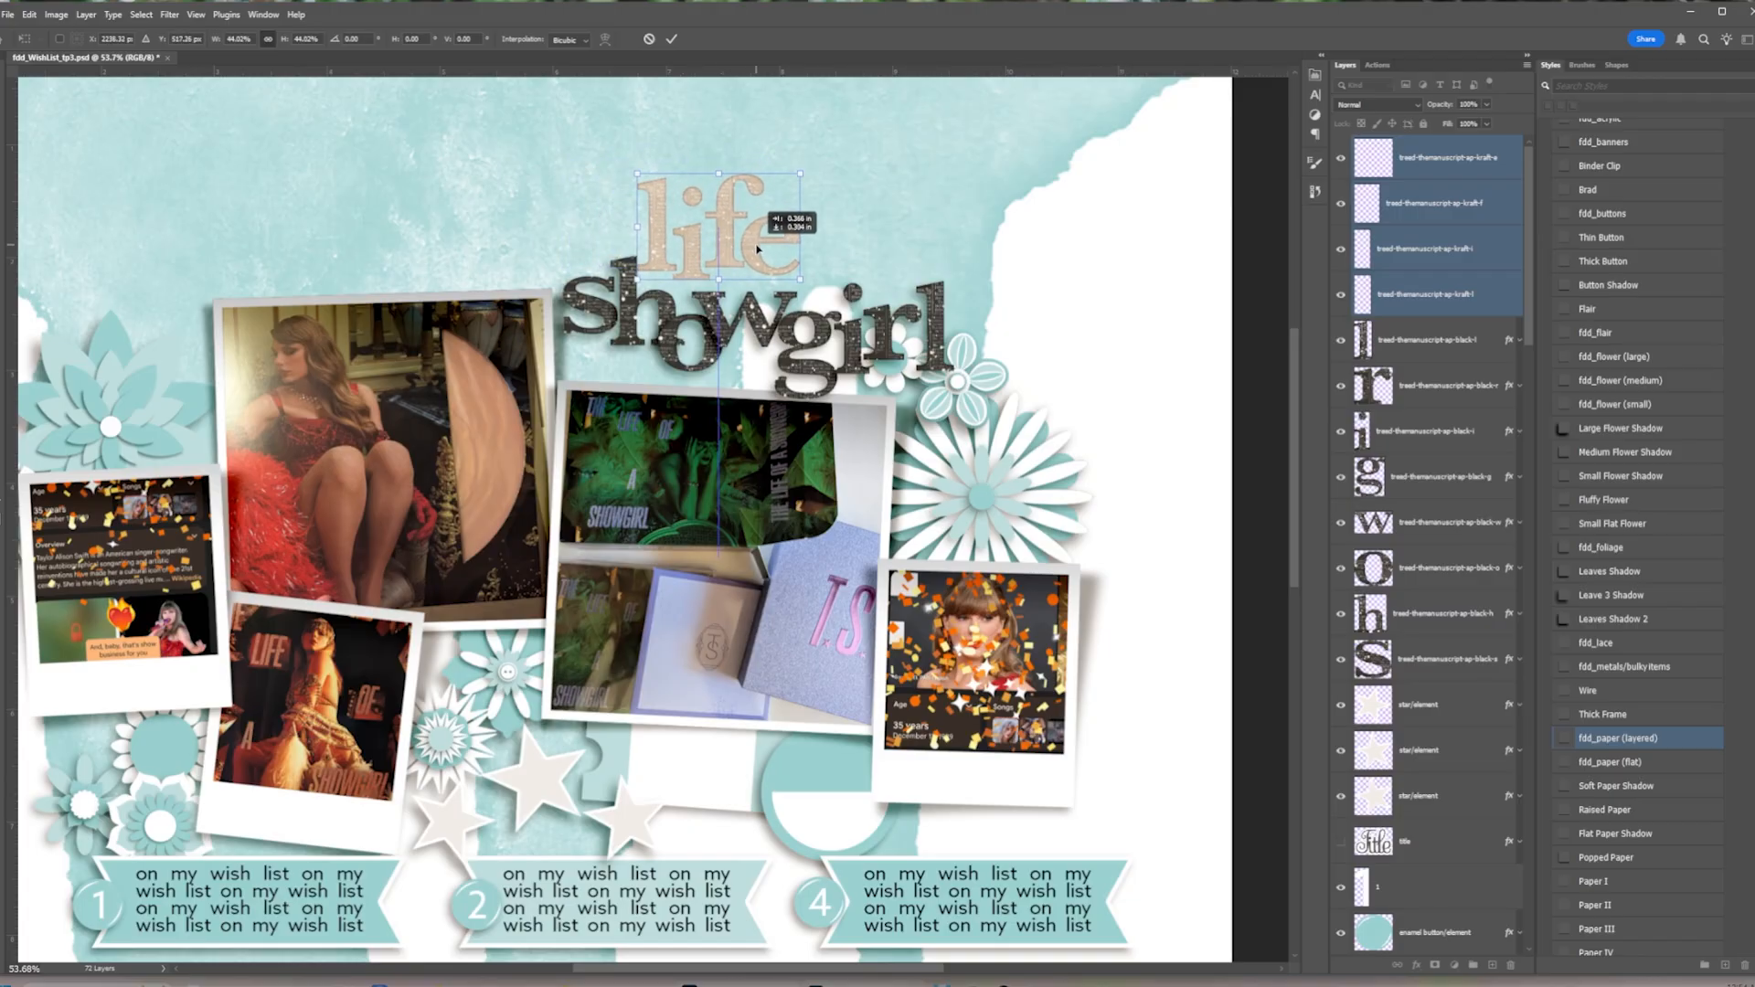
key("Return")
Copy the black letters' shadow effects onto the four kraft letters, then link the kraft letters together
left_click(1487, 348, "shift")
left_click_drag(1515, 308, 1514, 303)
left_click_drag(1512, 299, 1514, 268)
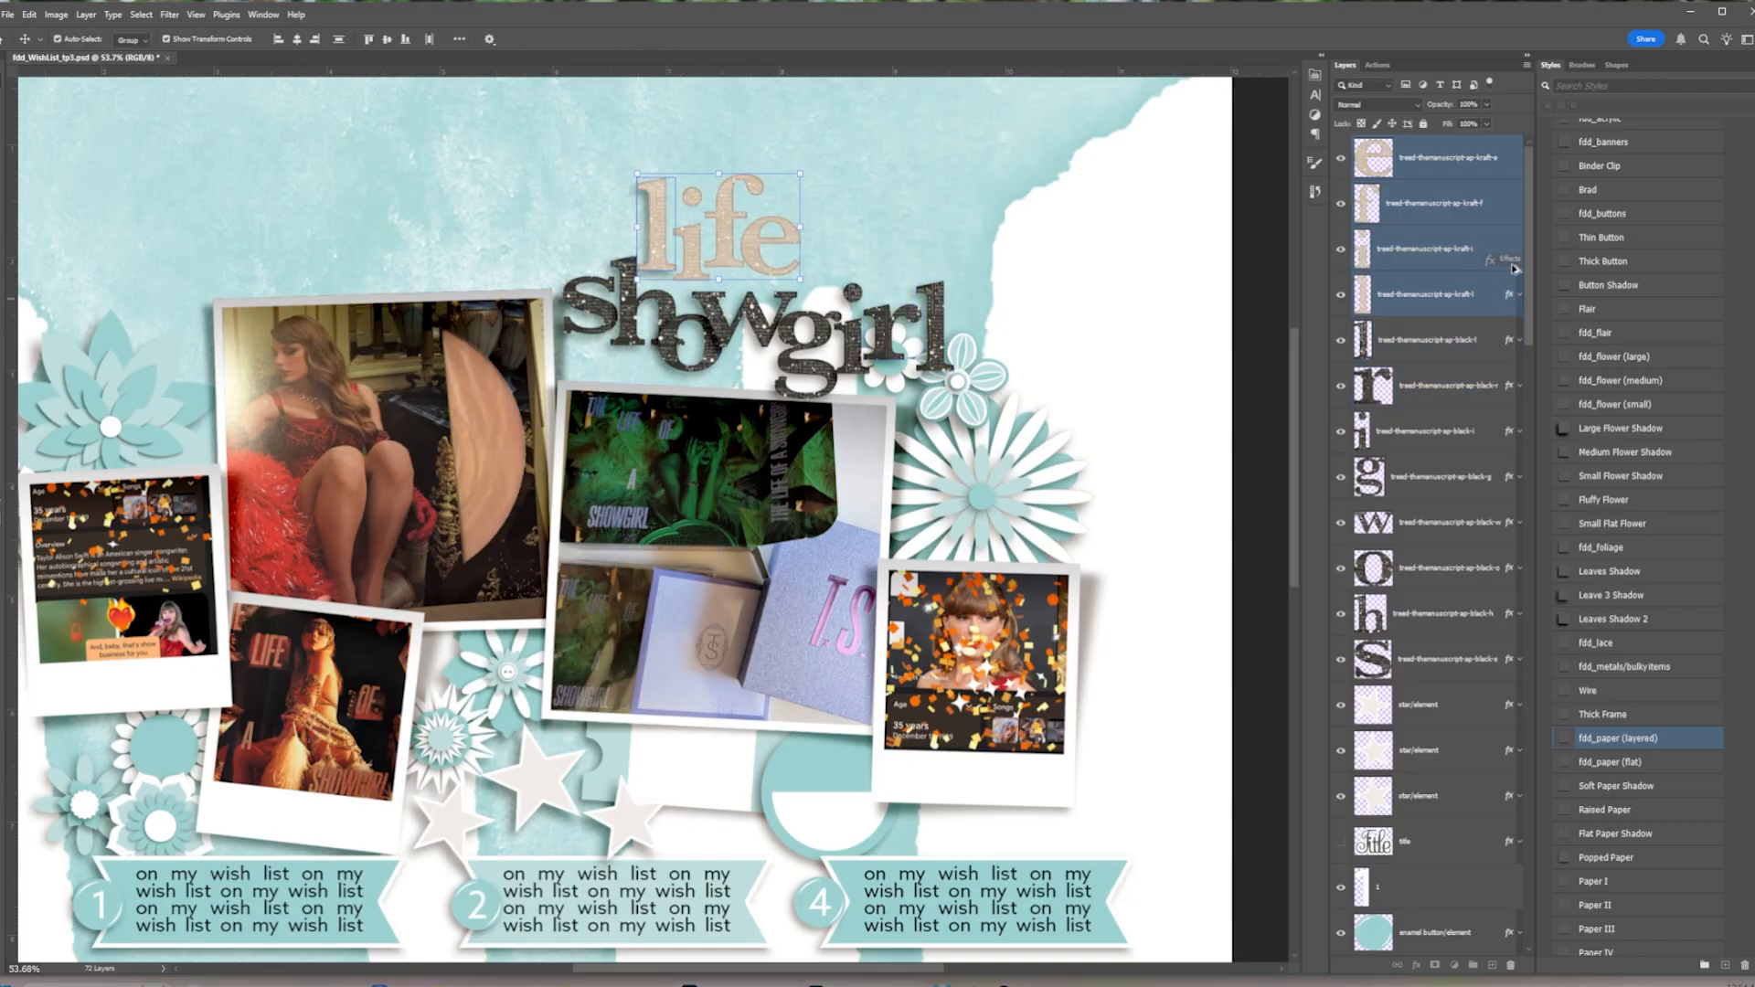
left_click_drag(1509, 160, 1509, 158)
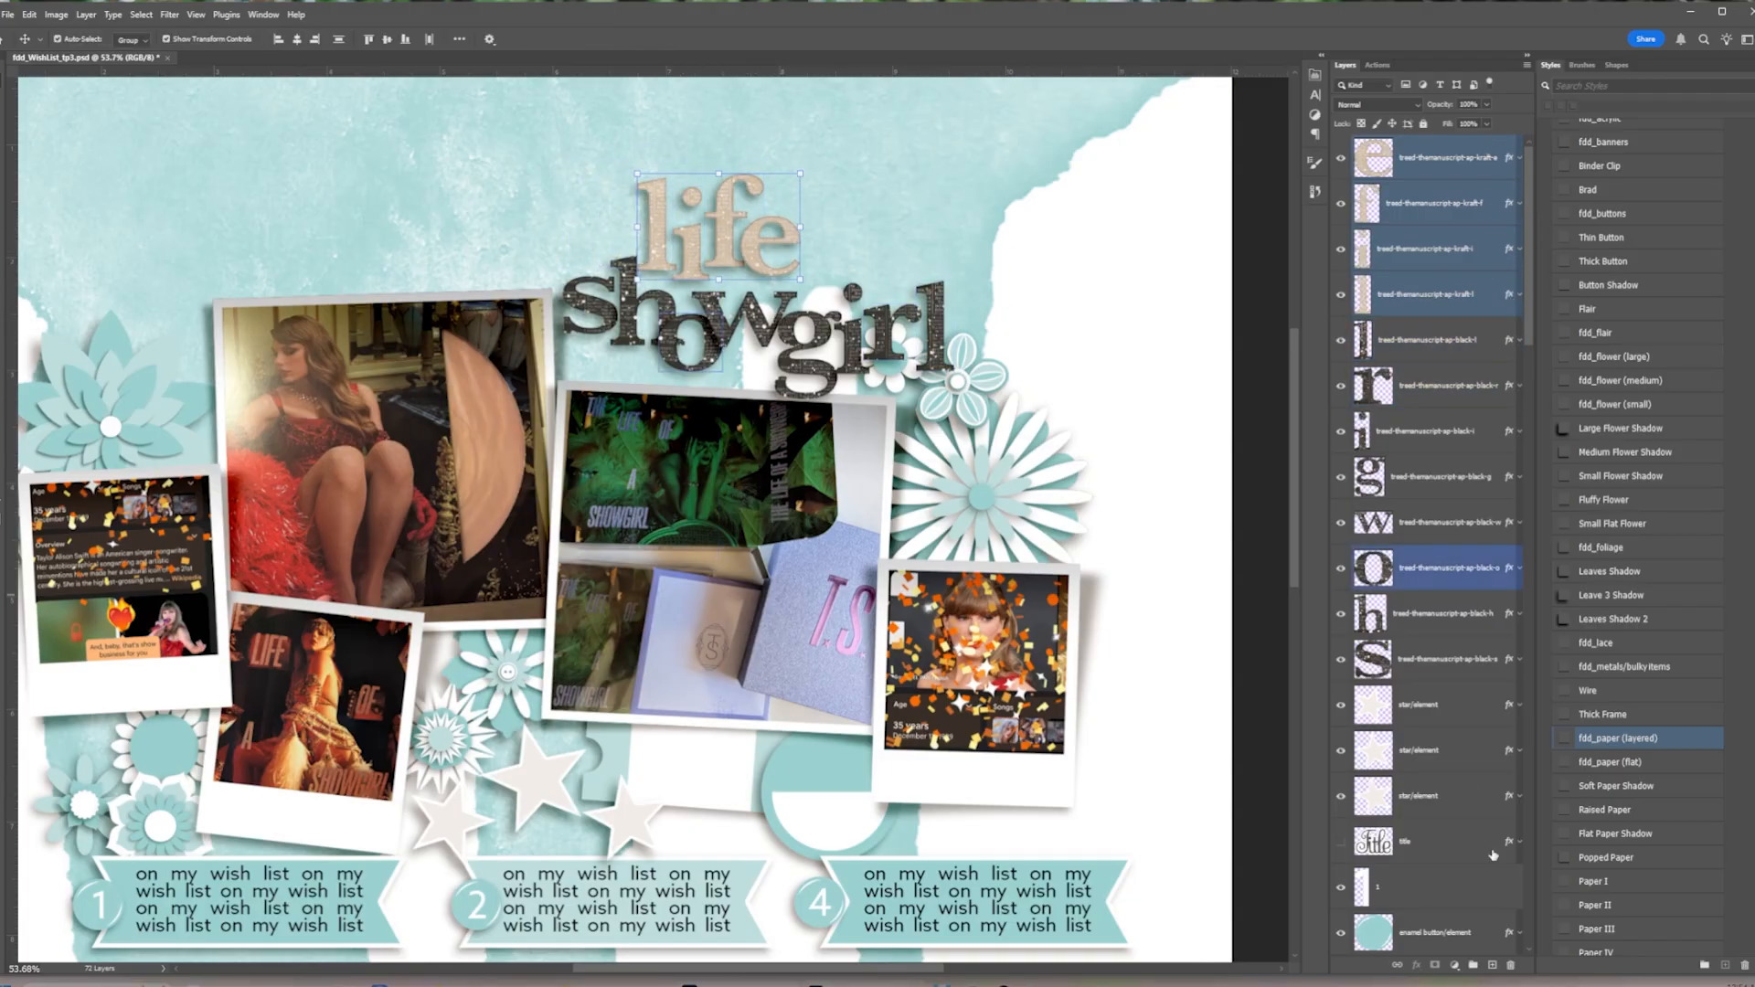
left_click(1396, 965)
left_click_drag(762, 251, 767, 249)
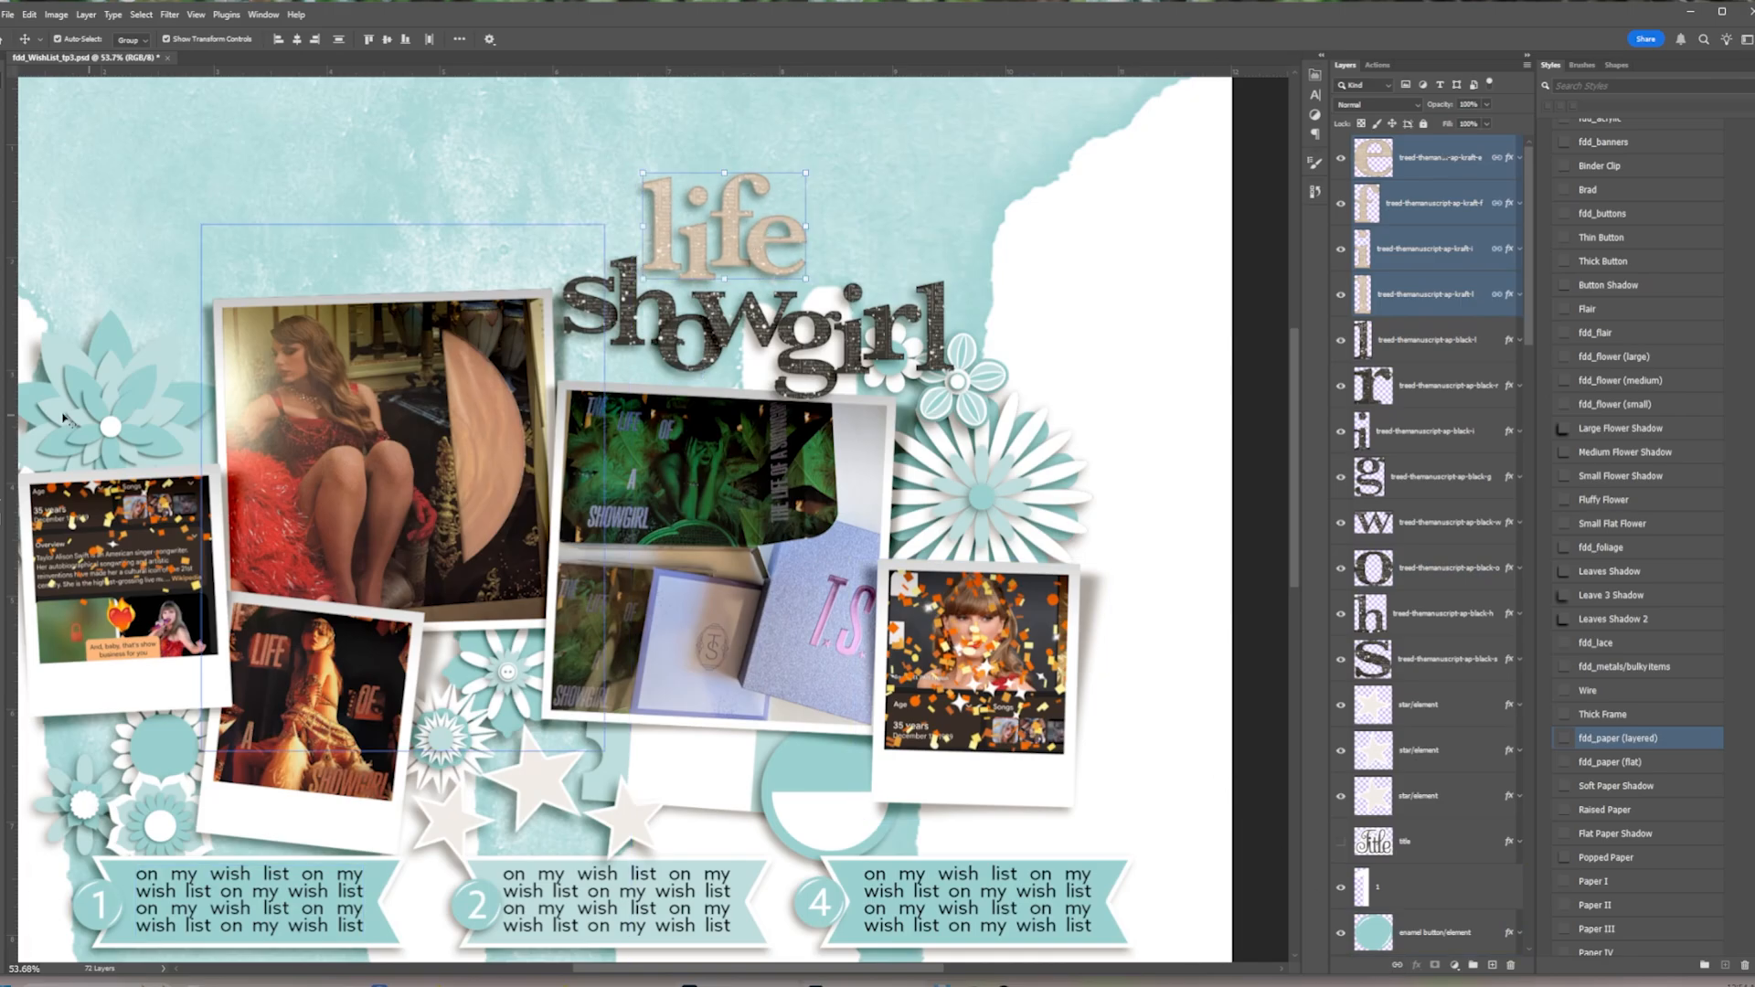
Add the text "of a" in Brush Script Std Medium at 26 pt, between the end of "life" and showgirl
left_click(840, 243)
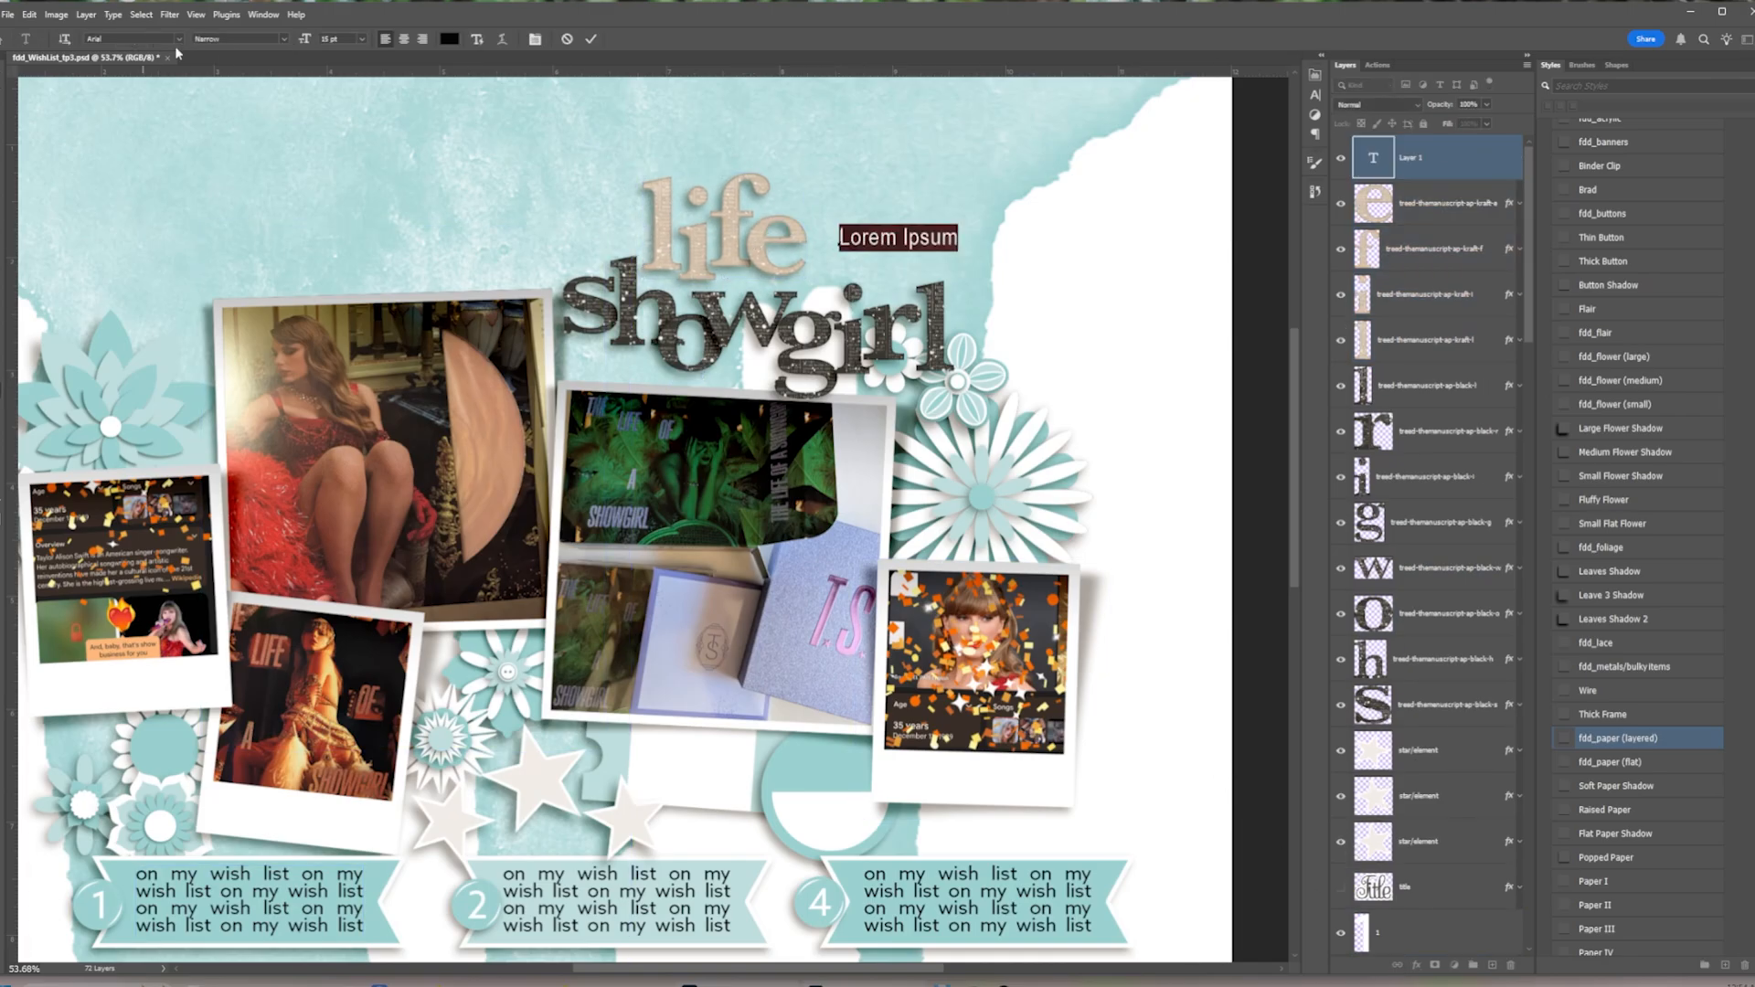
left_click(180, 38)
left_click(225, 118)
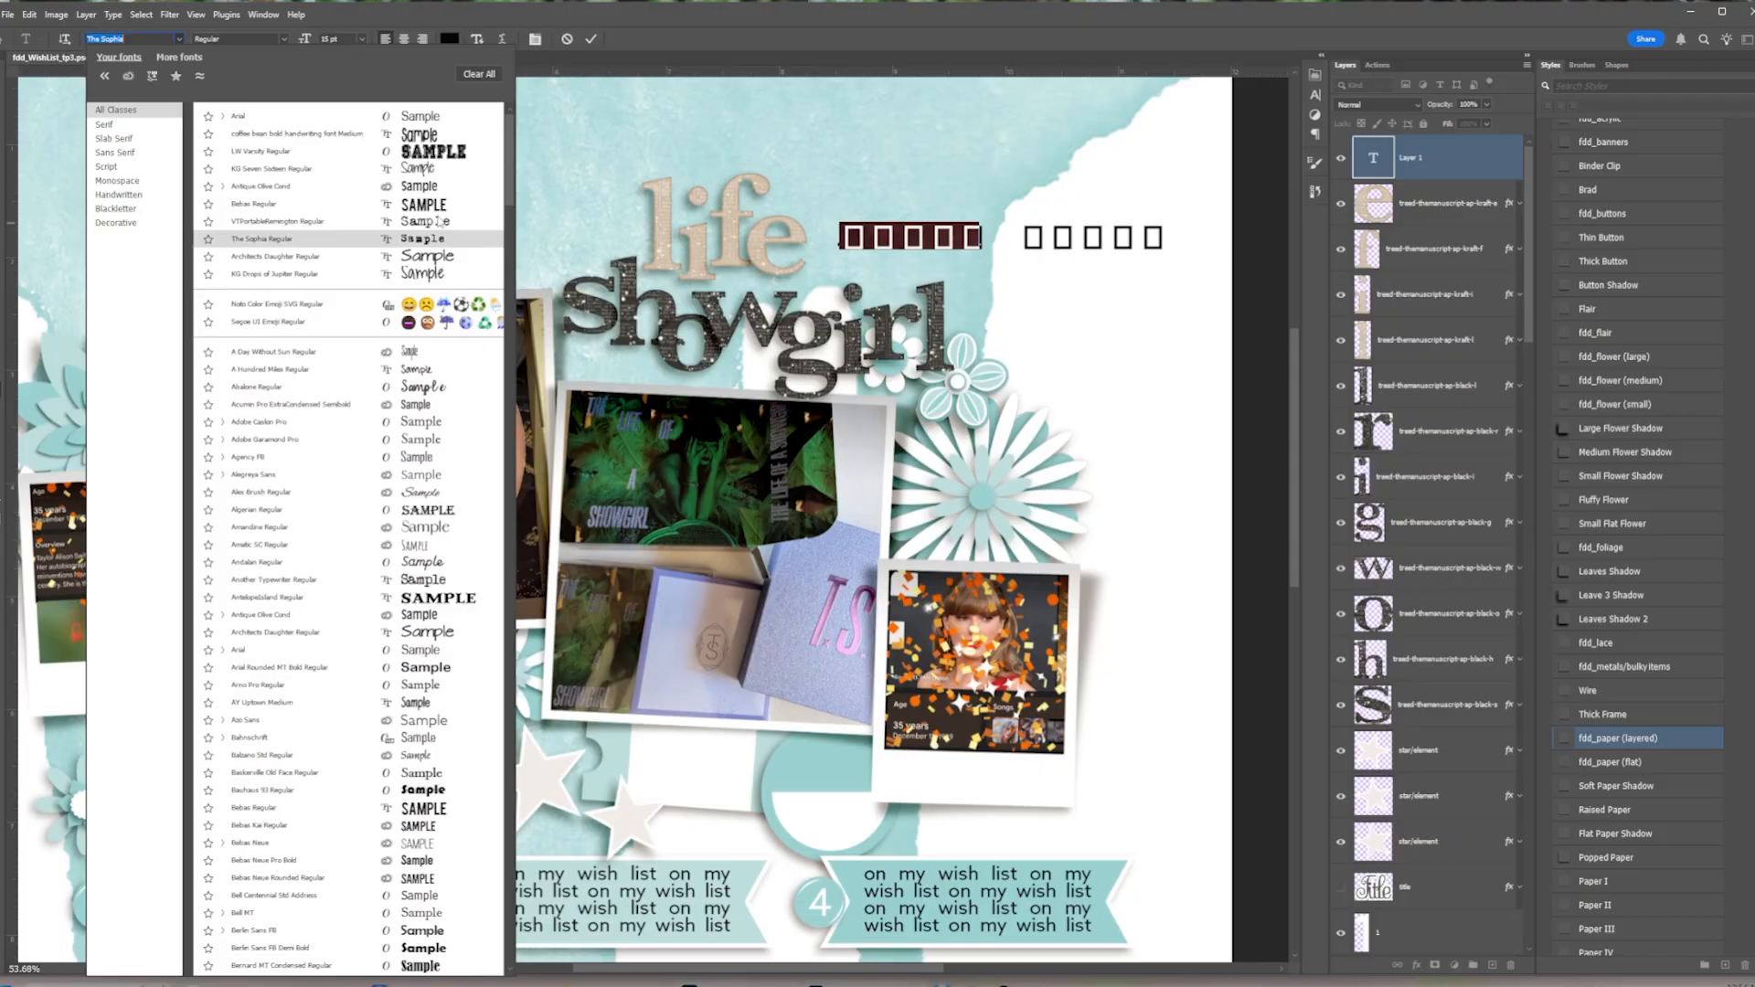
left_click_drag(510, 187, 518, 254)
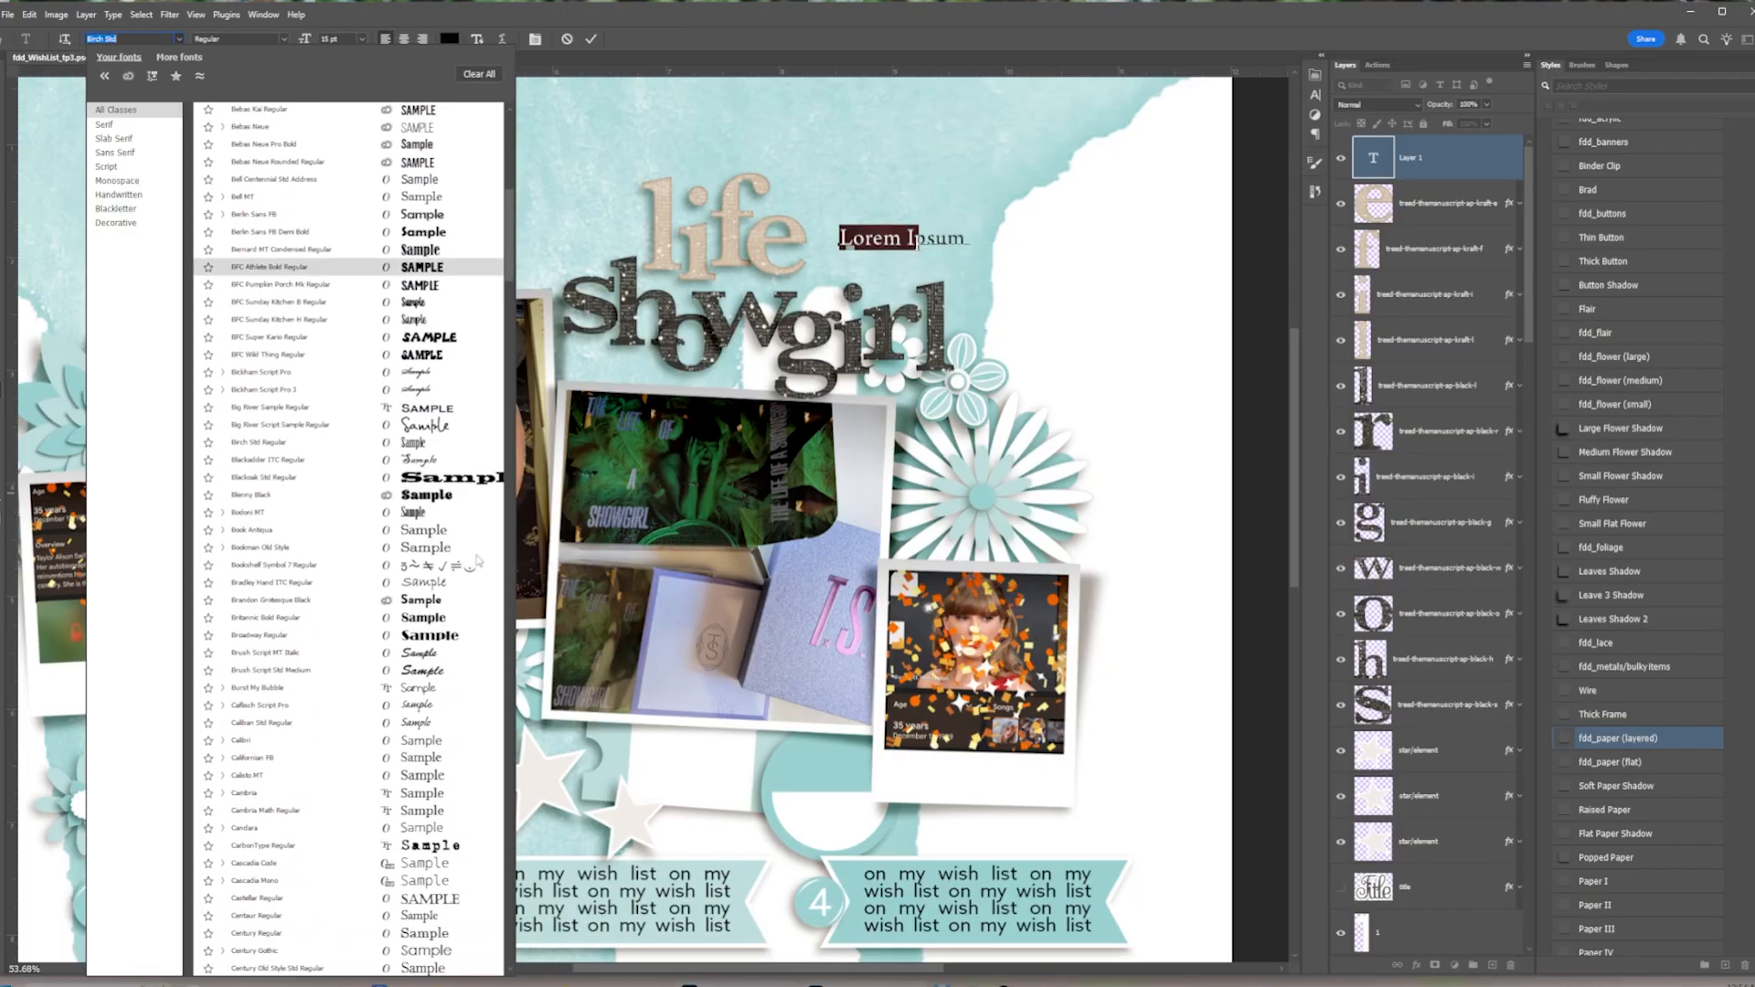
left_click(493, 676)
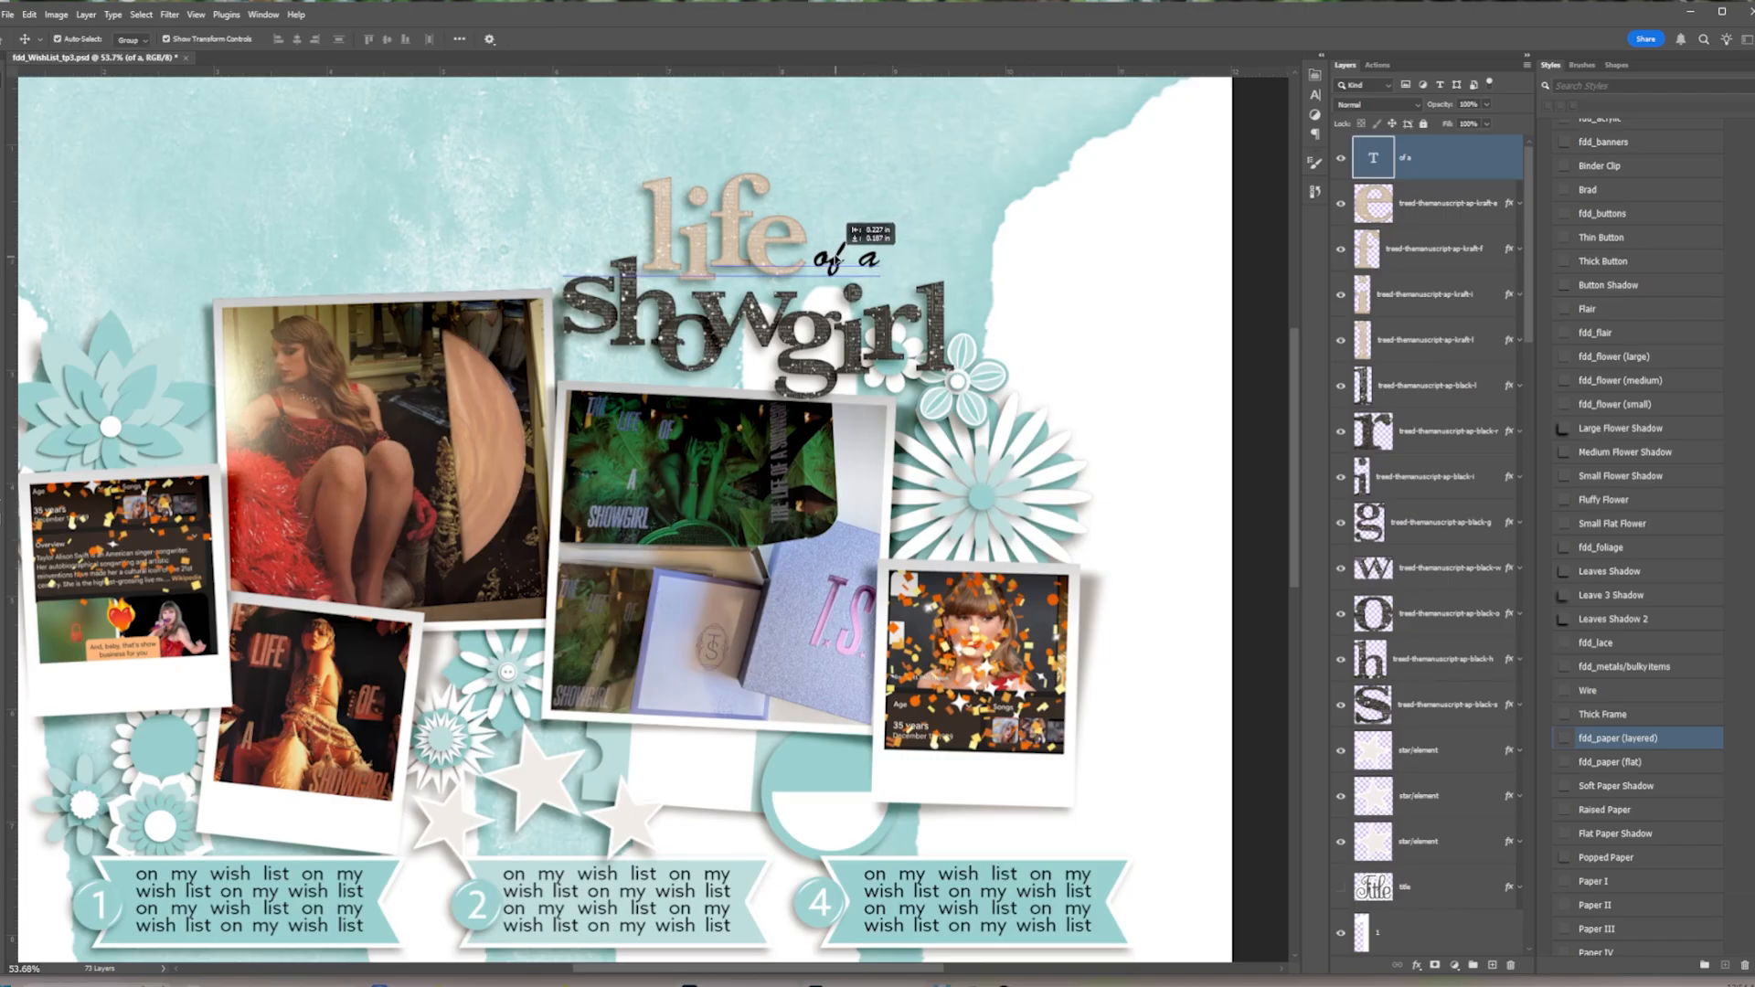
Recolour the "of a" text with dark #3a372f sampled from the showgirl letters
left_click(448, 39)
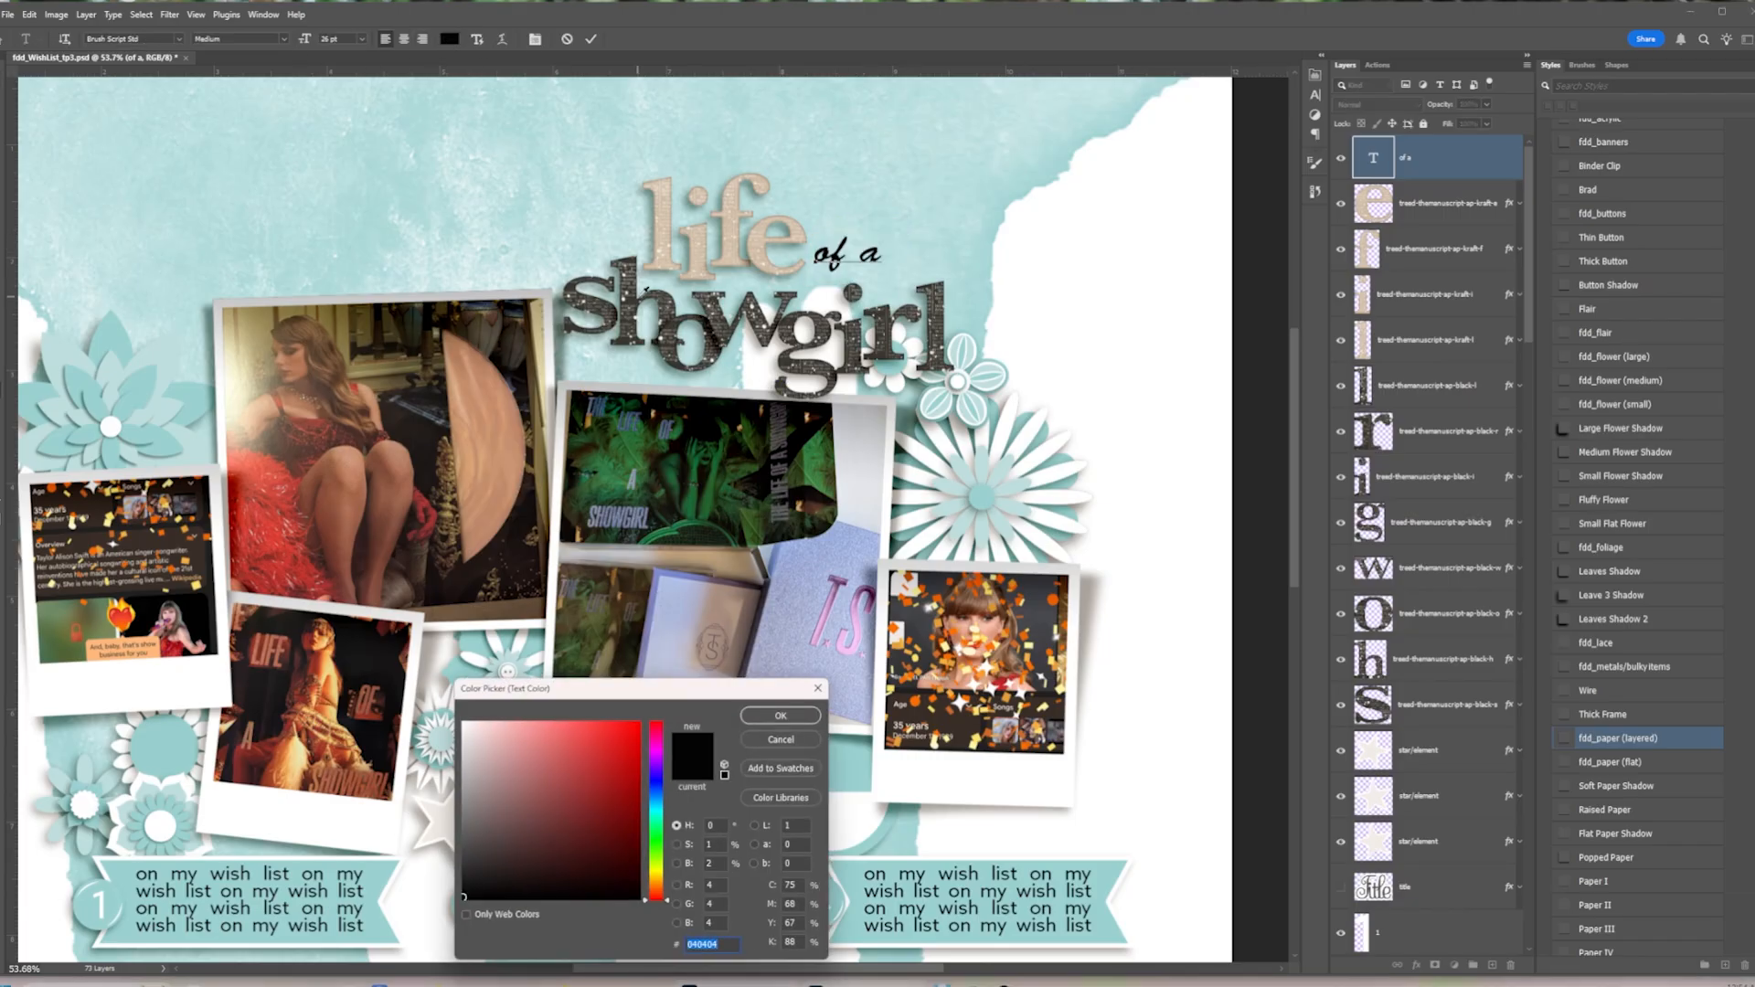
left_click(676, 321)
left_click(791, 719)
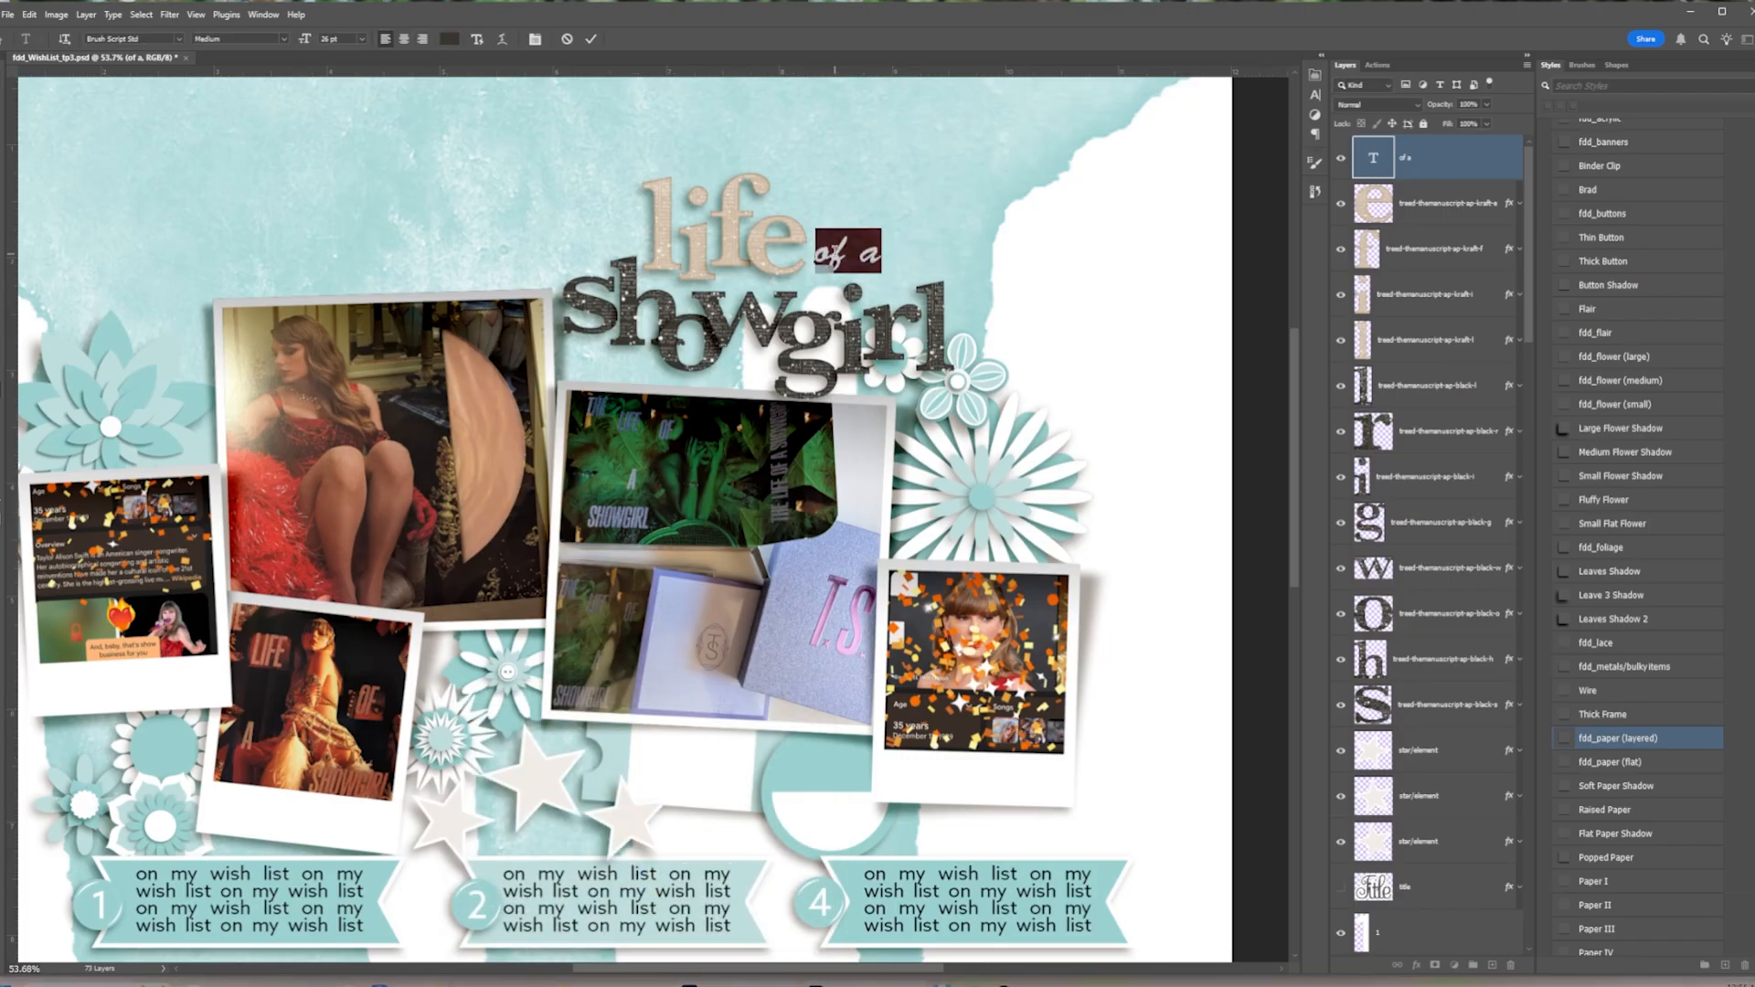
left_click(592, 39)
key("v")
scroll(773, 319, "up", 5)
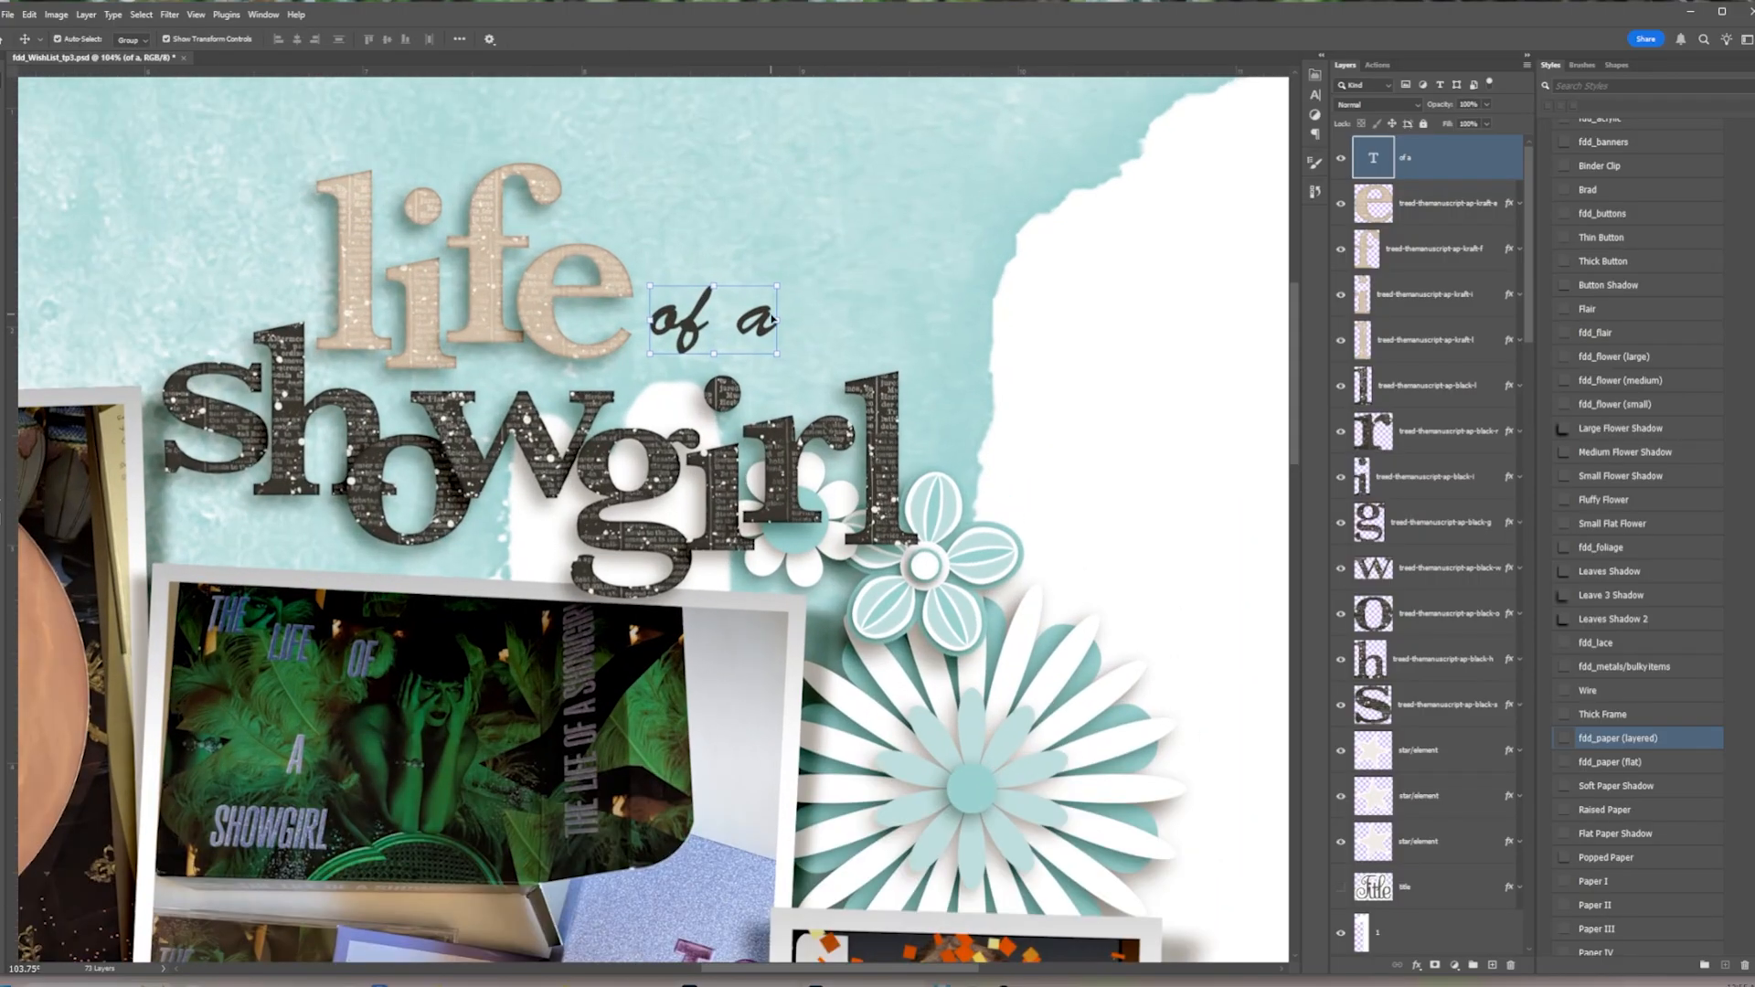
Recolour the "of a" text with a dark brown based on the hue of the kraft "life" letters
double_click(680, 322)
left_click(448, 39)
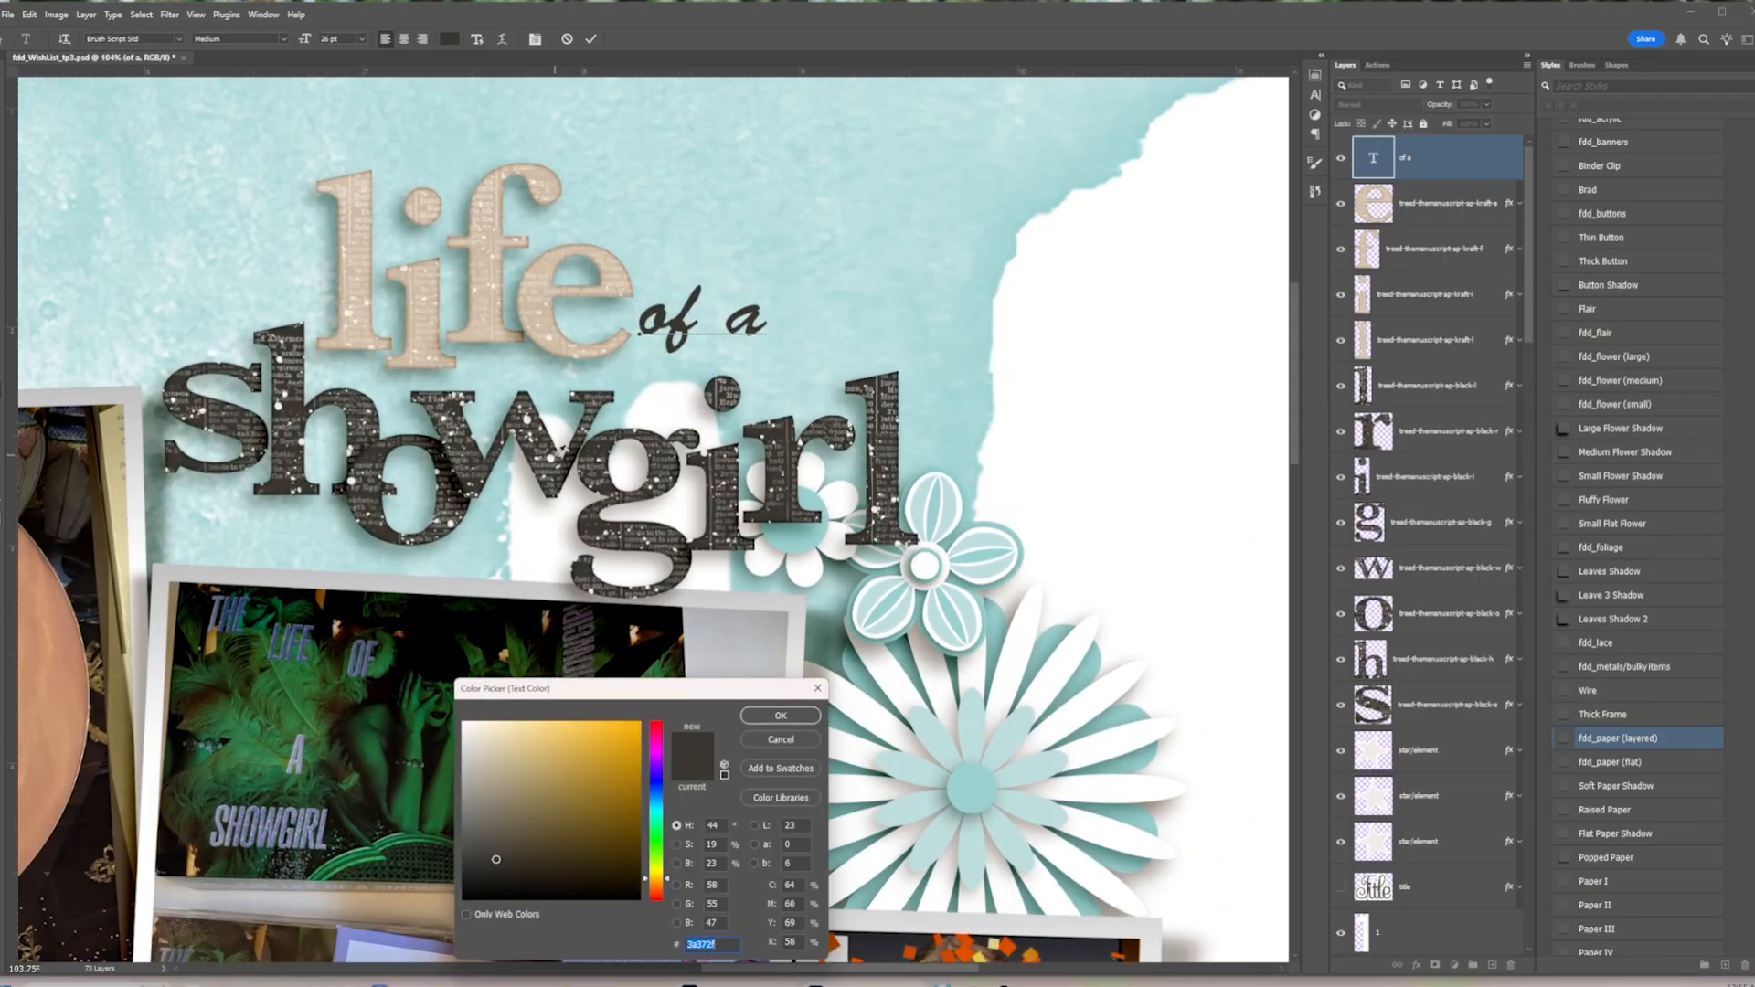
left_click(505, 233)
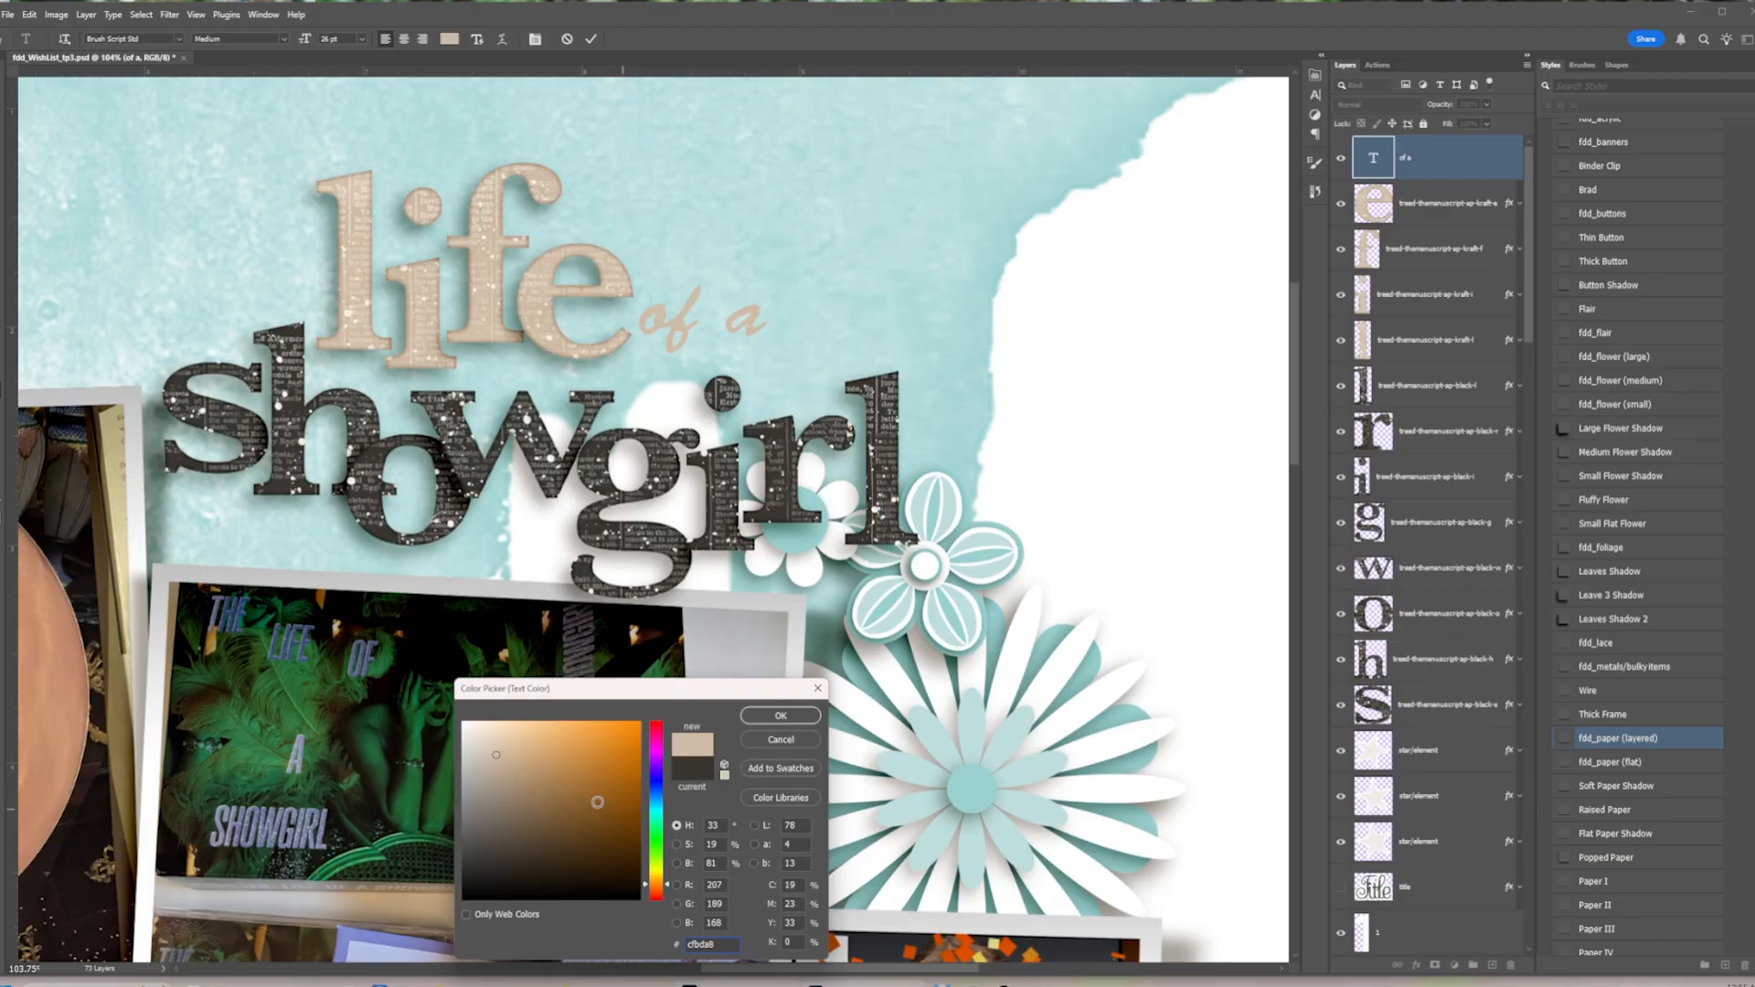
left_click(779, 716)
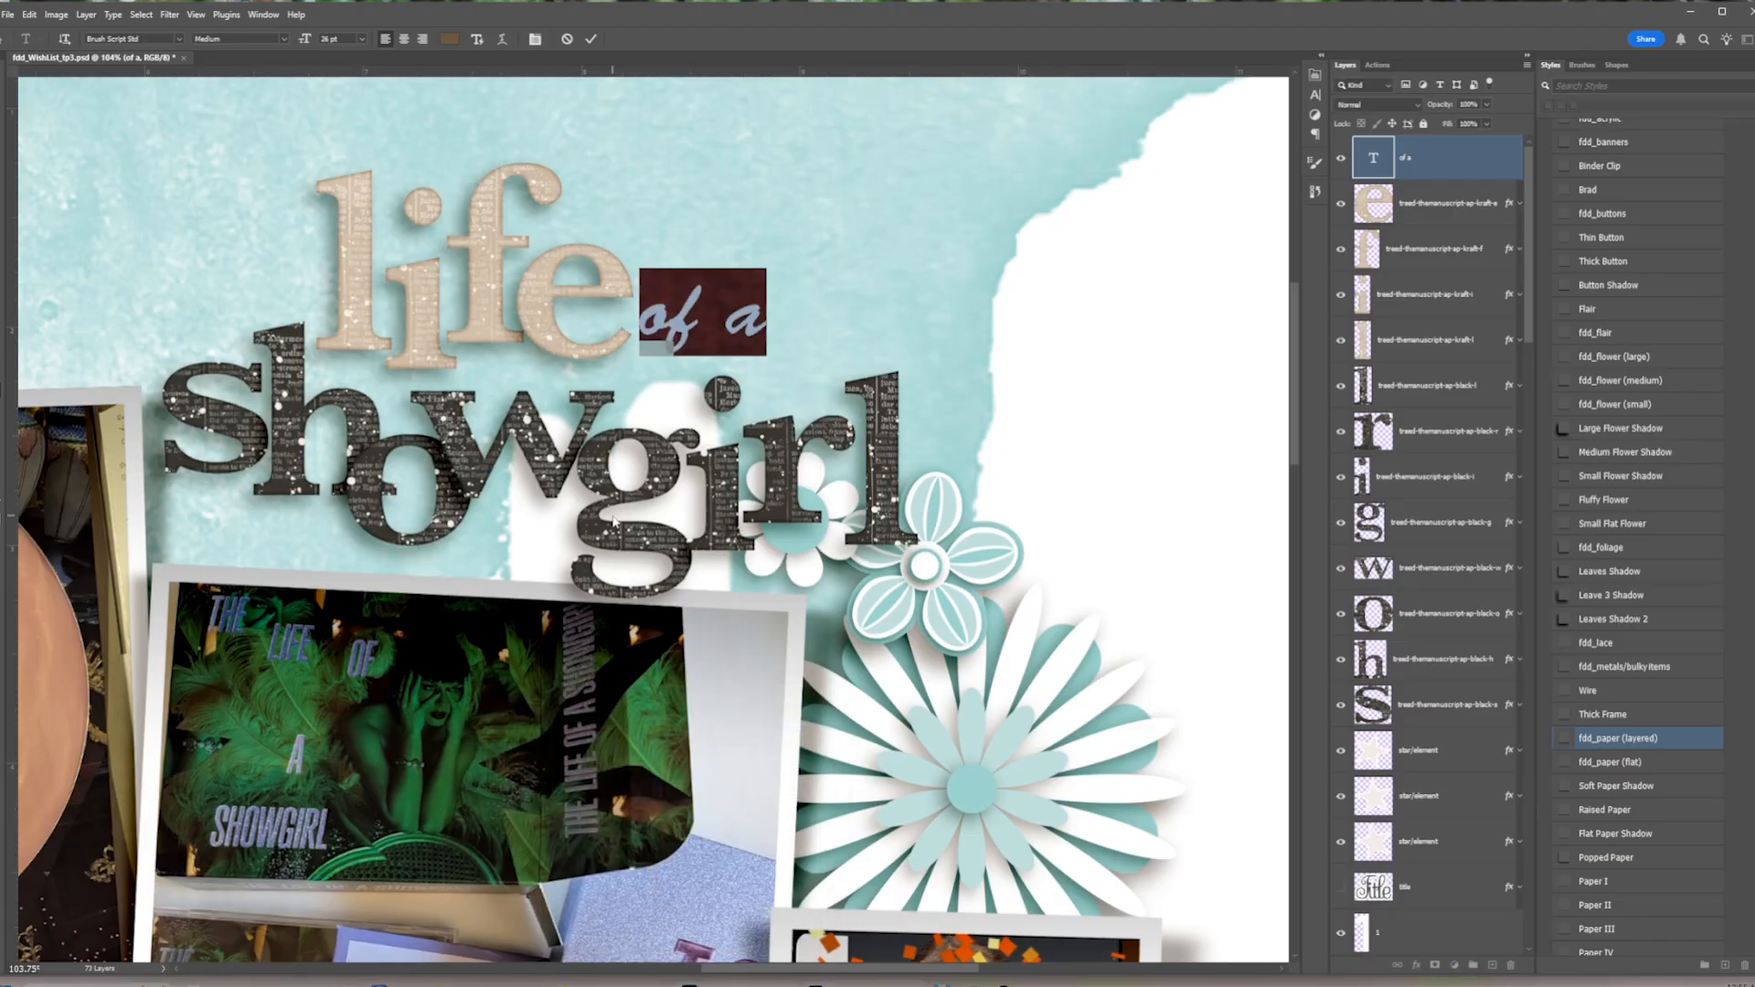
key("ctrl+0")
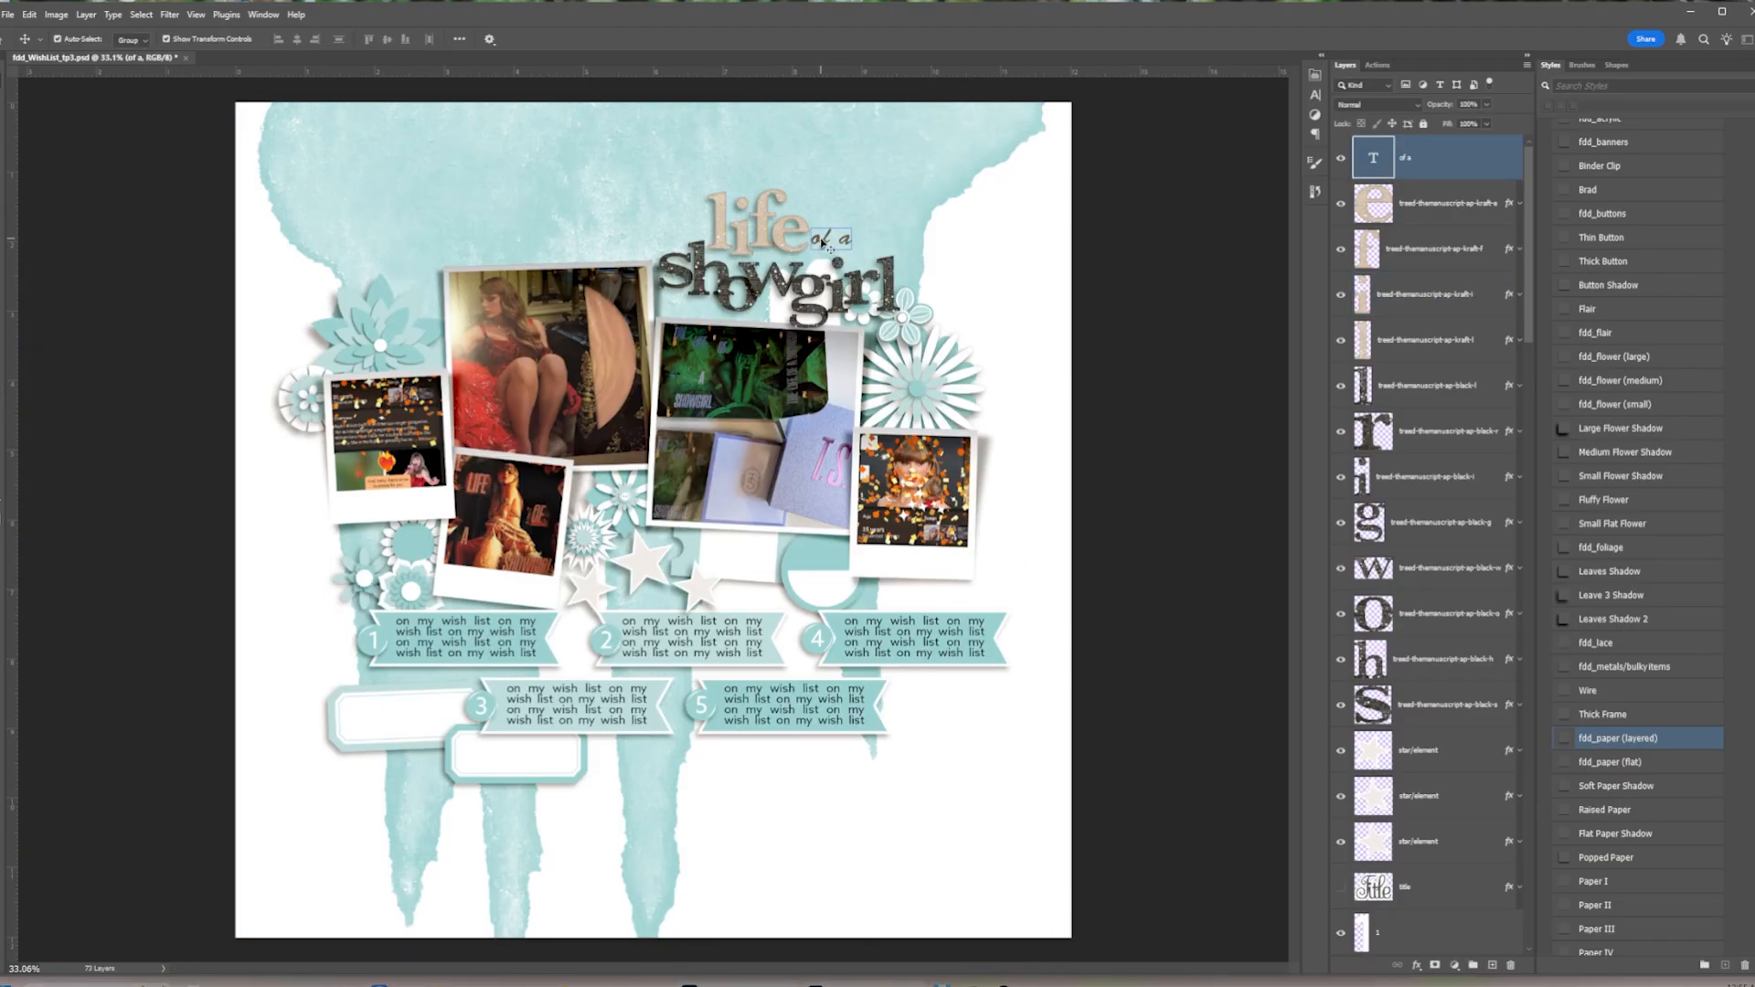
Place the kit's "NEXT CHAPTER" bead element over the ticket below the album photo, layered above the flowers
left_click(961, 162)
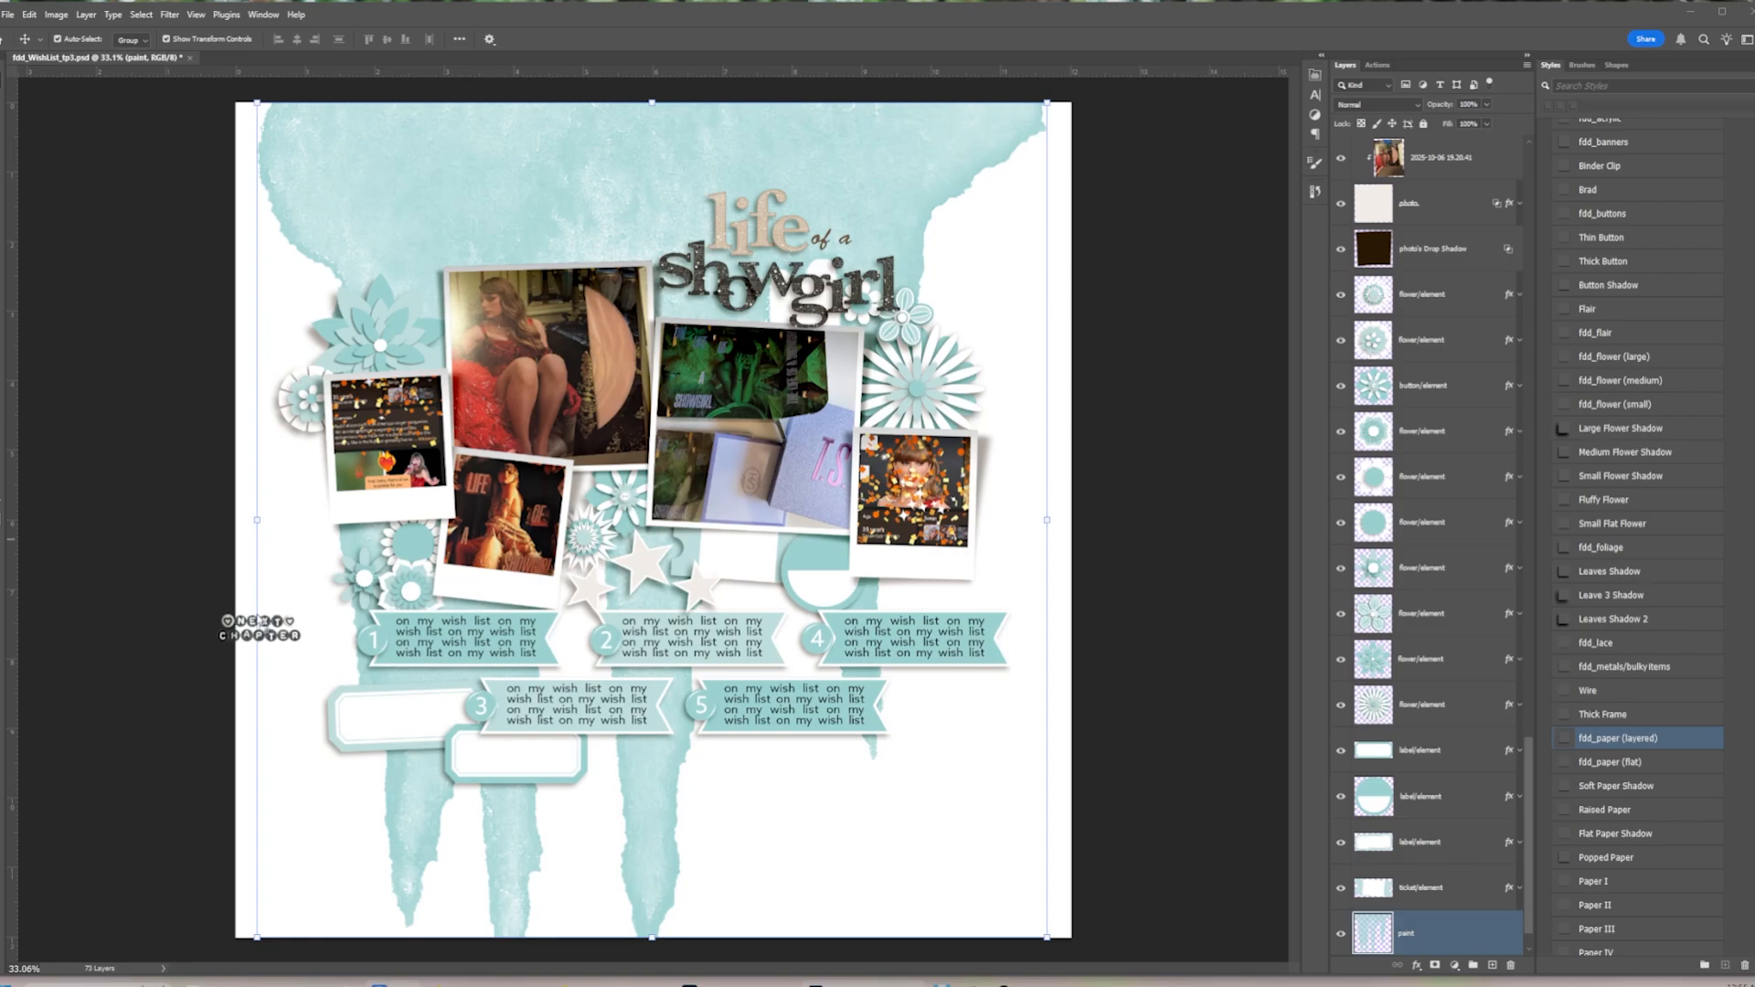
left_click_drag(261, 628, 653, 520)
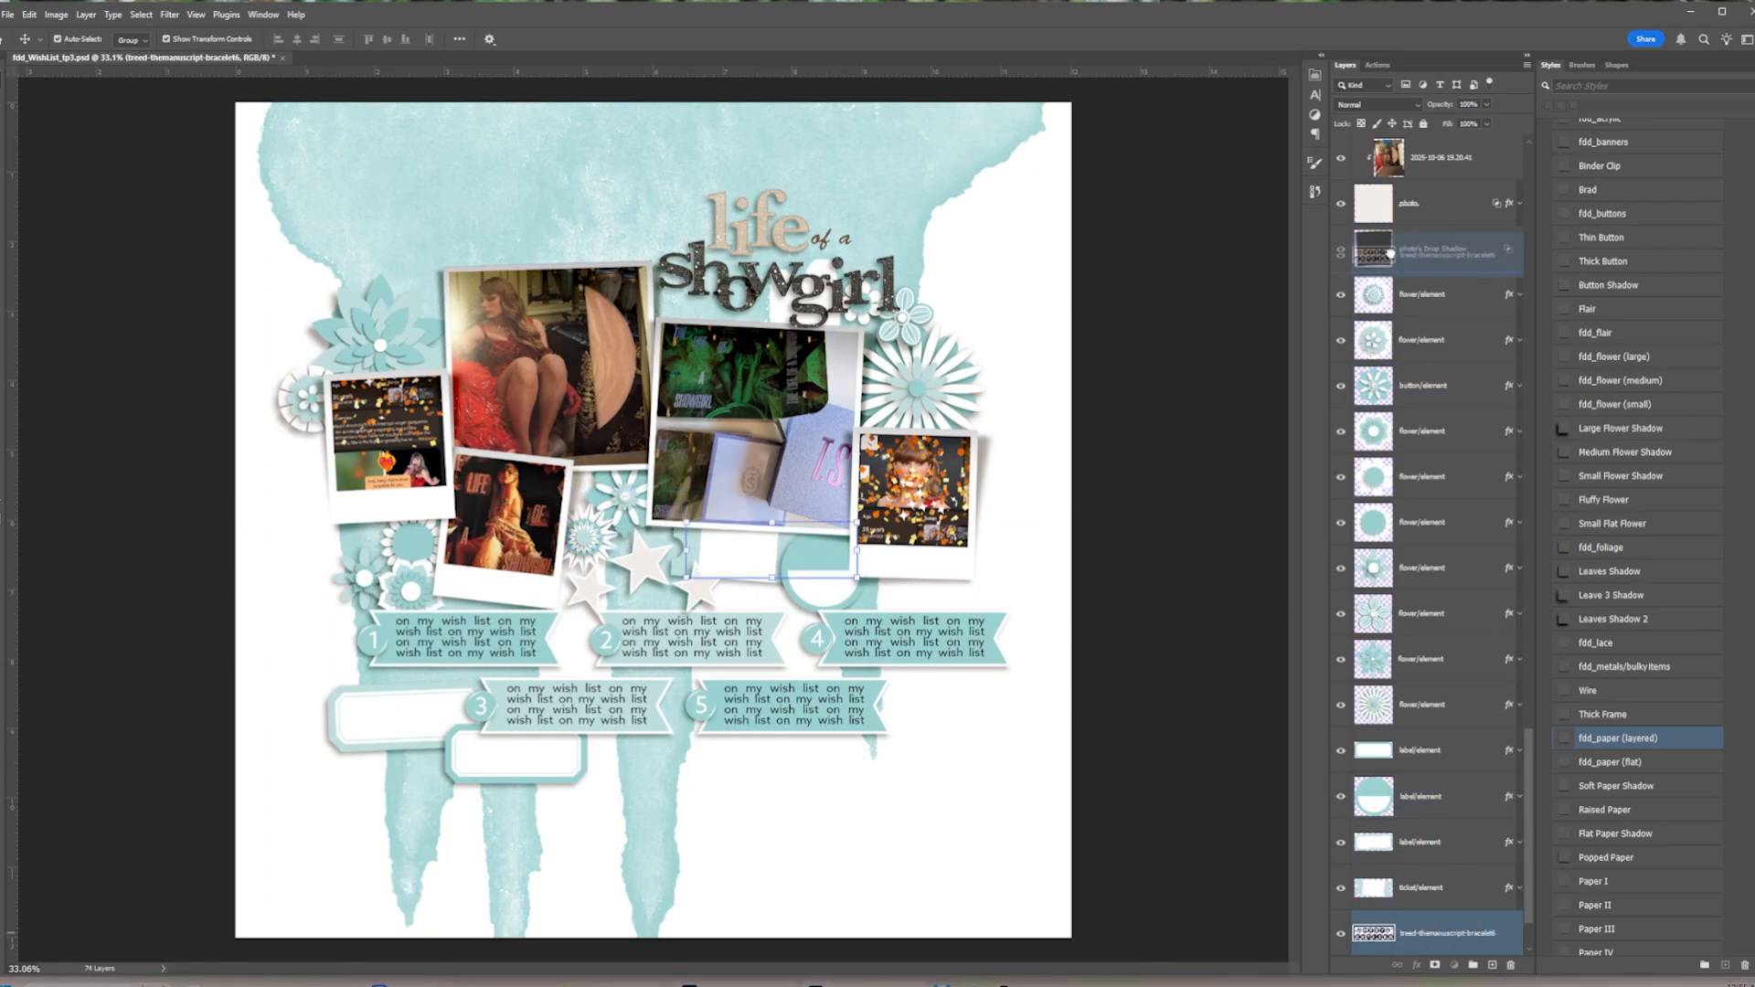
left_click_drag(1390, 253, 1390, 274)
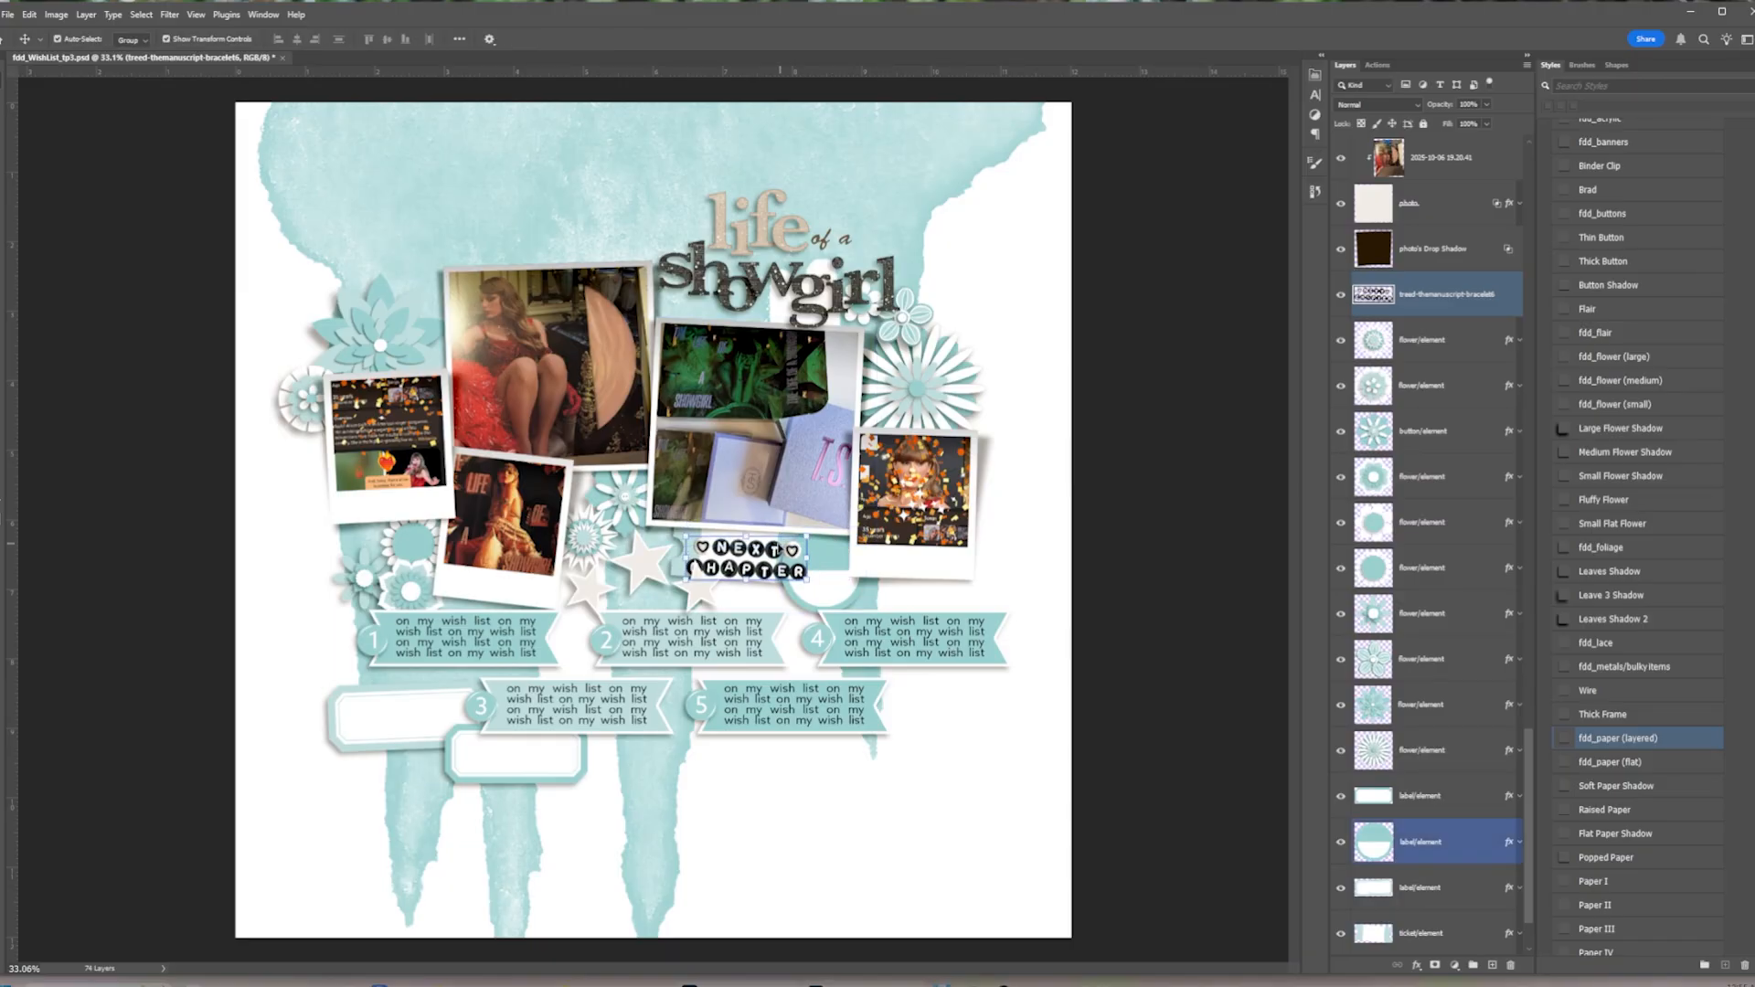
mouse_move(775, 550)
left_mouse_down()
mouse_move(894, 541)
mouse_move(752, 544)
mouse_move(773, 554)
left_mouse_up()
Resize the "NEXT CHAPTER" beads and tilt them slightly to match the ticket's angle
scroll(773, 546, "up", 5)
key("ctrl+t")
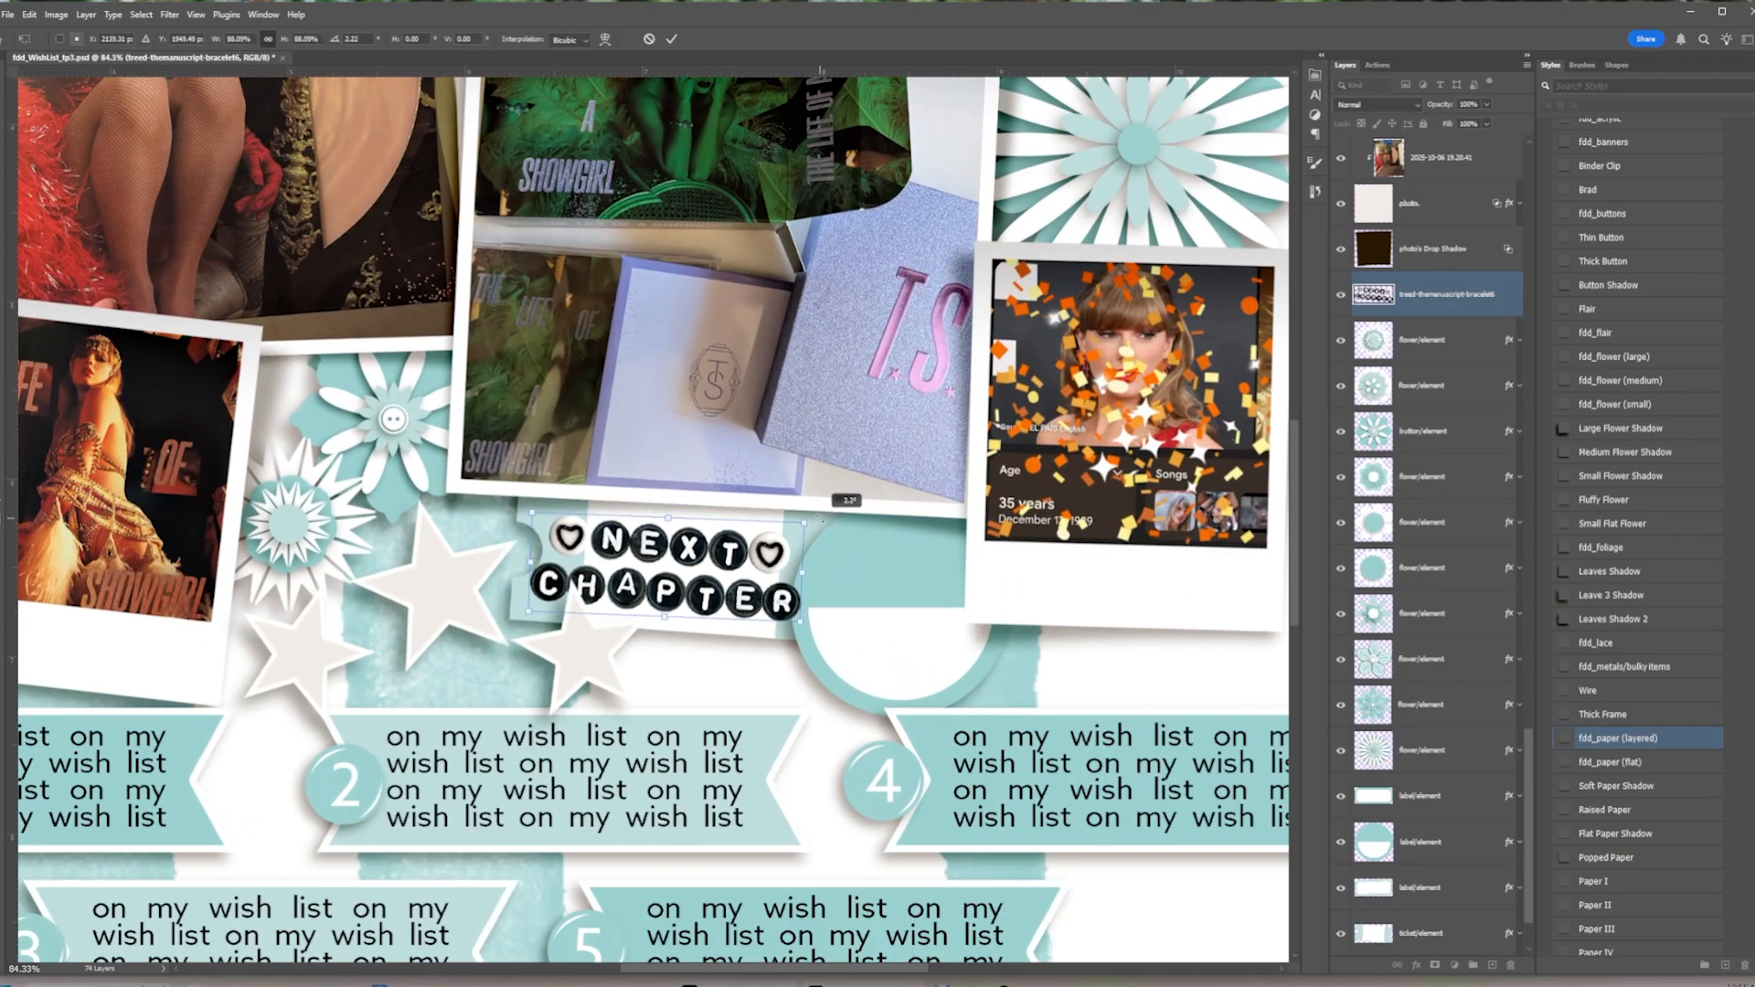
key("Return")
Nudge the round label and the "NEXT CHAPTER" beads to the right, and give the beads the Raised Paper style
left_click_drag(863, 618, 889, 620)
left_click_drag(768, 601, 779, 598)
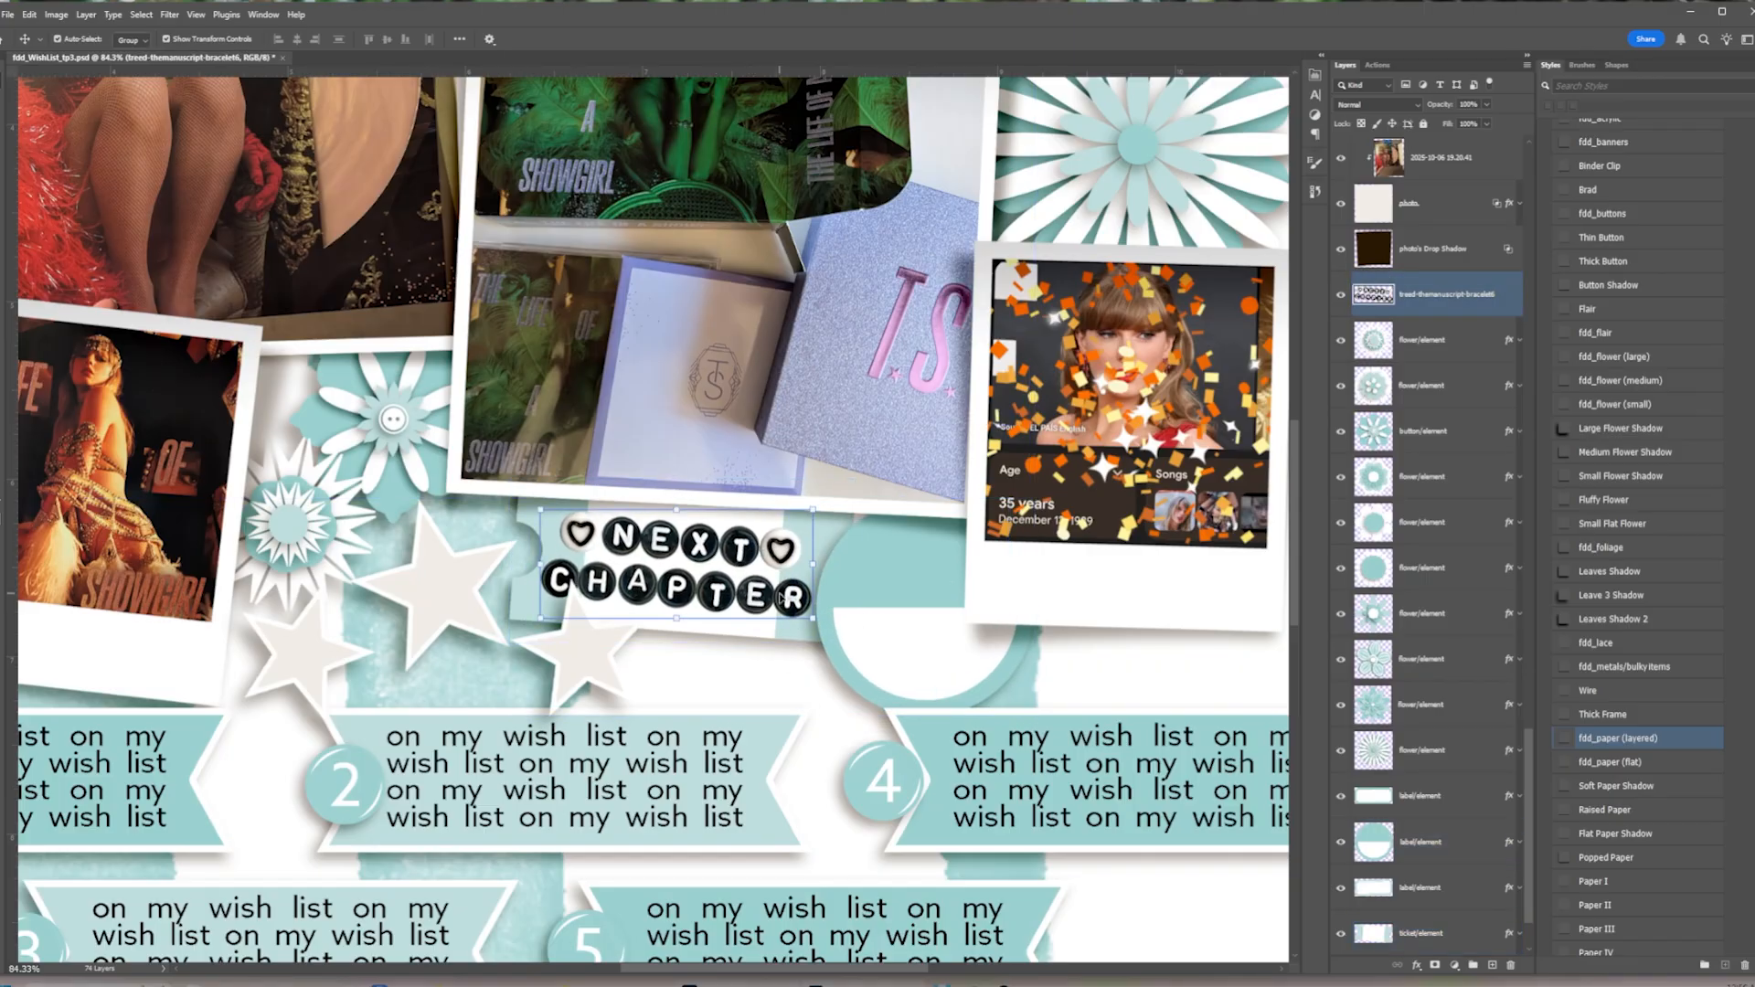
scroll(1606, 768, "down", 3)
left_click(1630, 675)
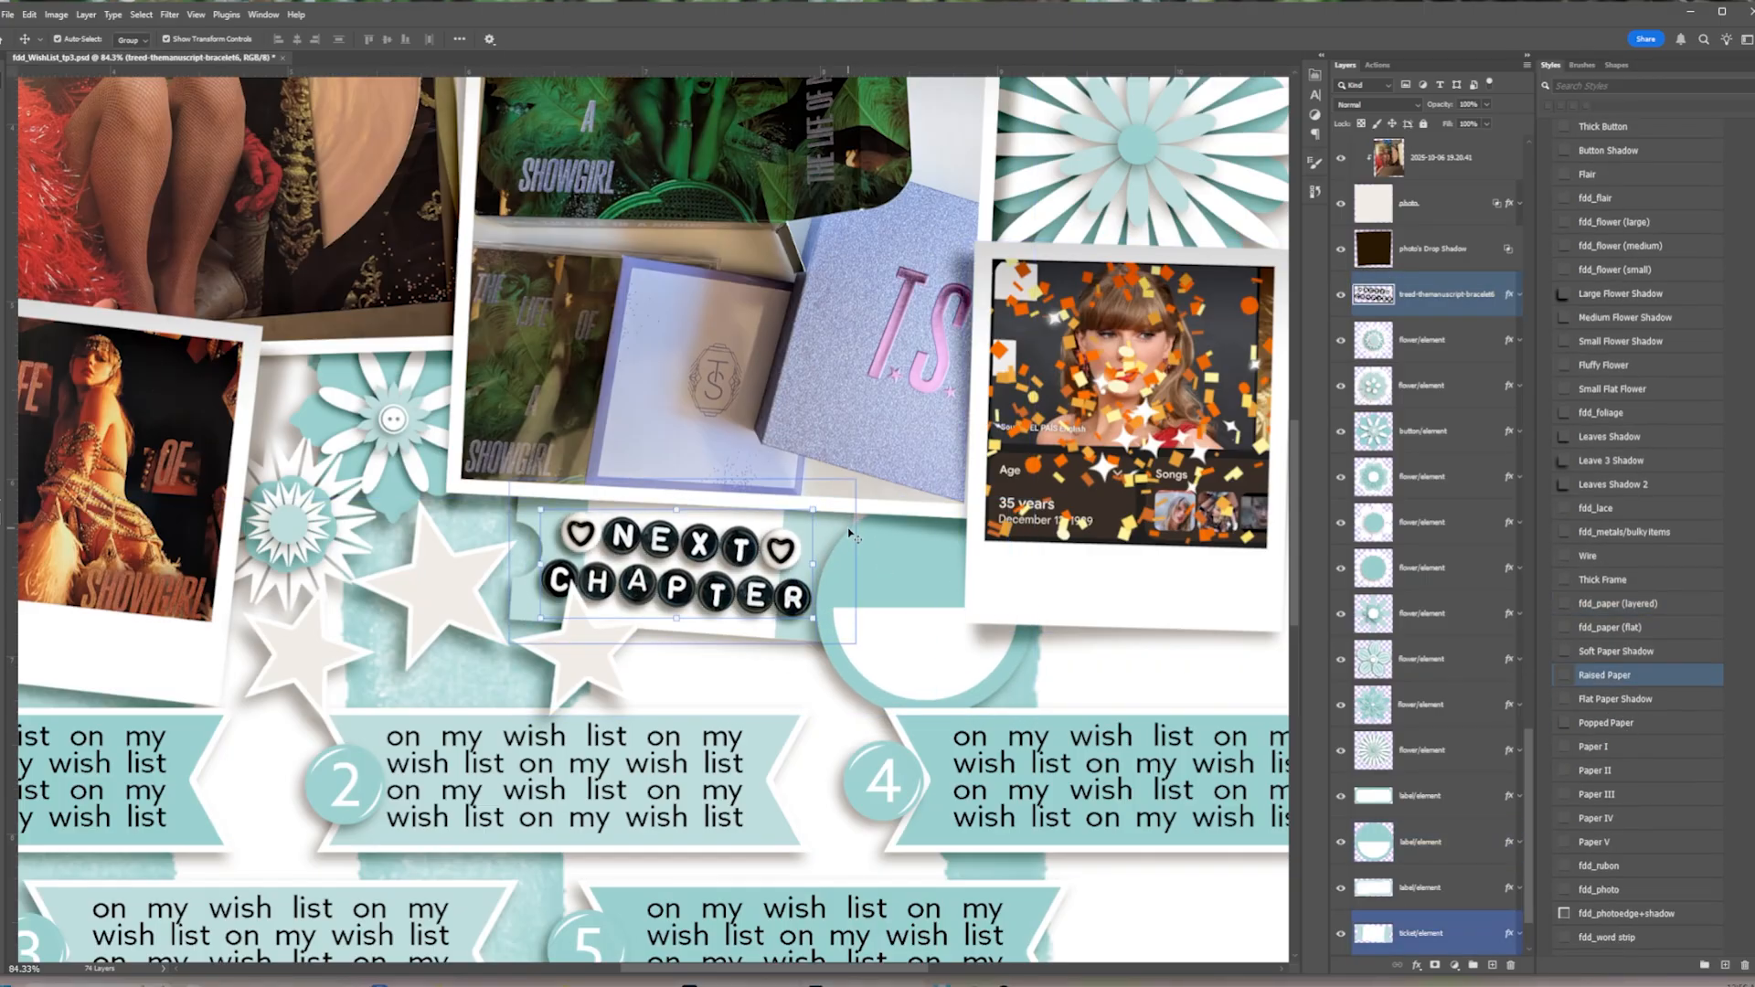
Place the kit's envelope2 paper directly above the ticket layer and size it to cover the ticket behind the beads
left_click(1422, 932)
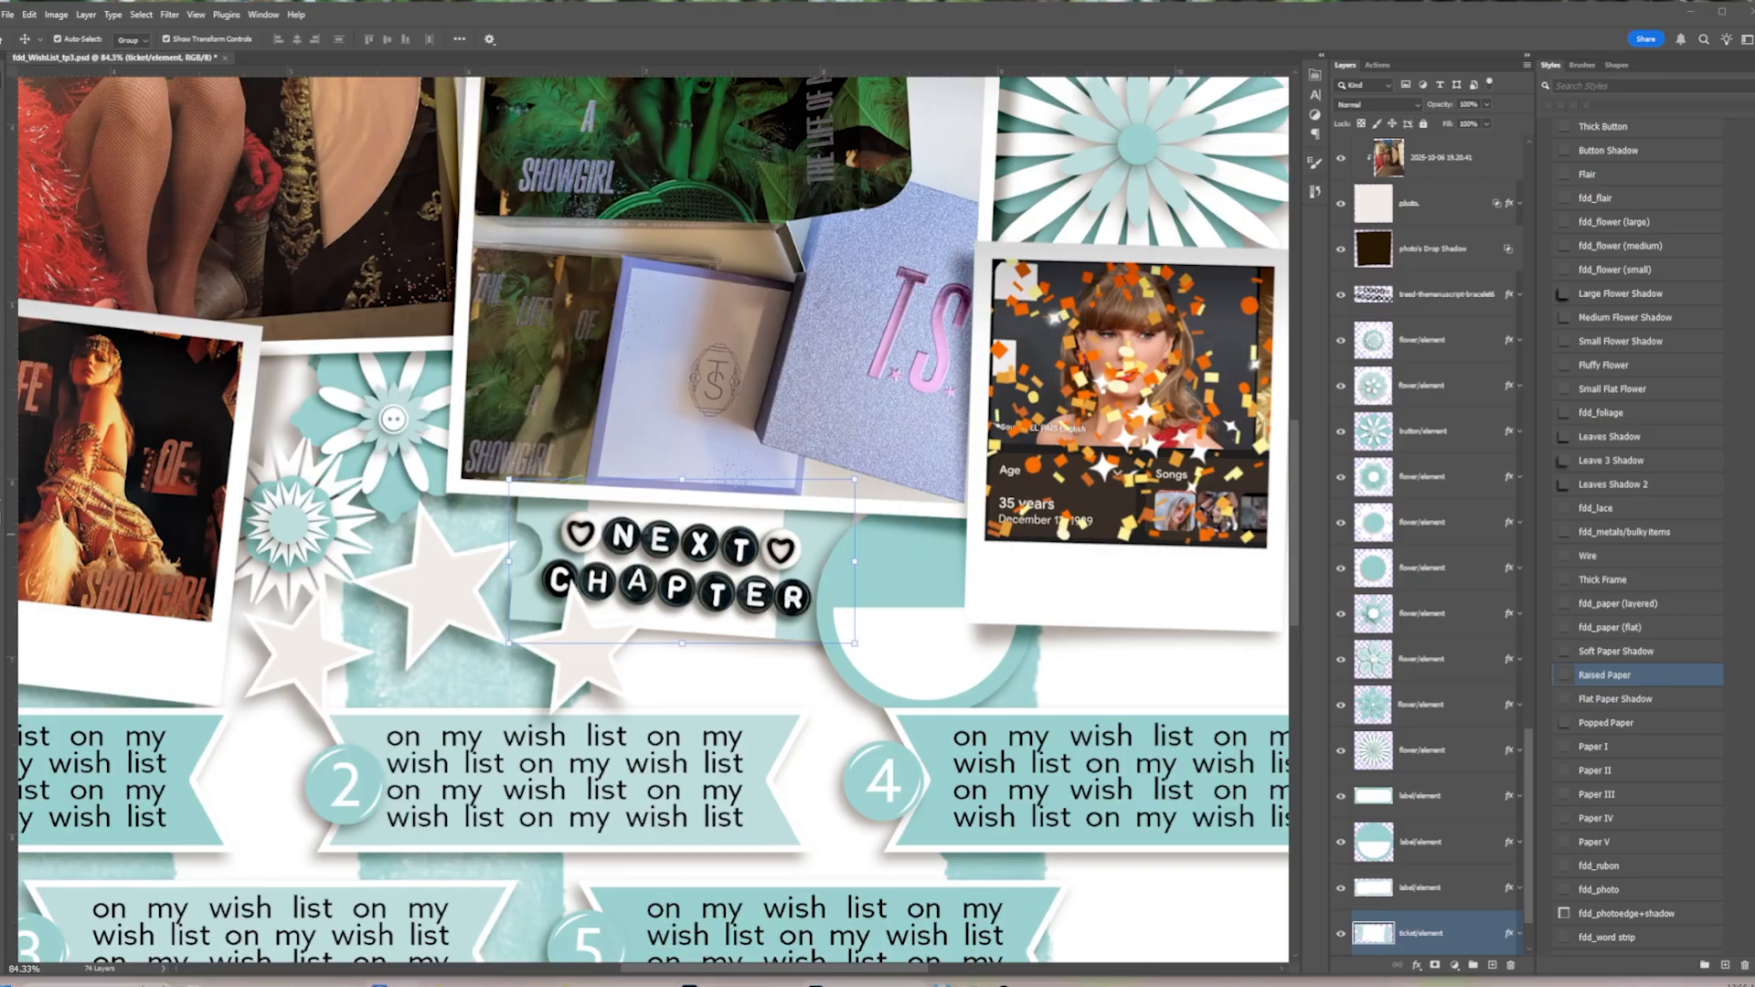
left_click_drag(592, 557, 594, 559)
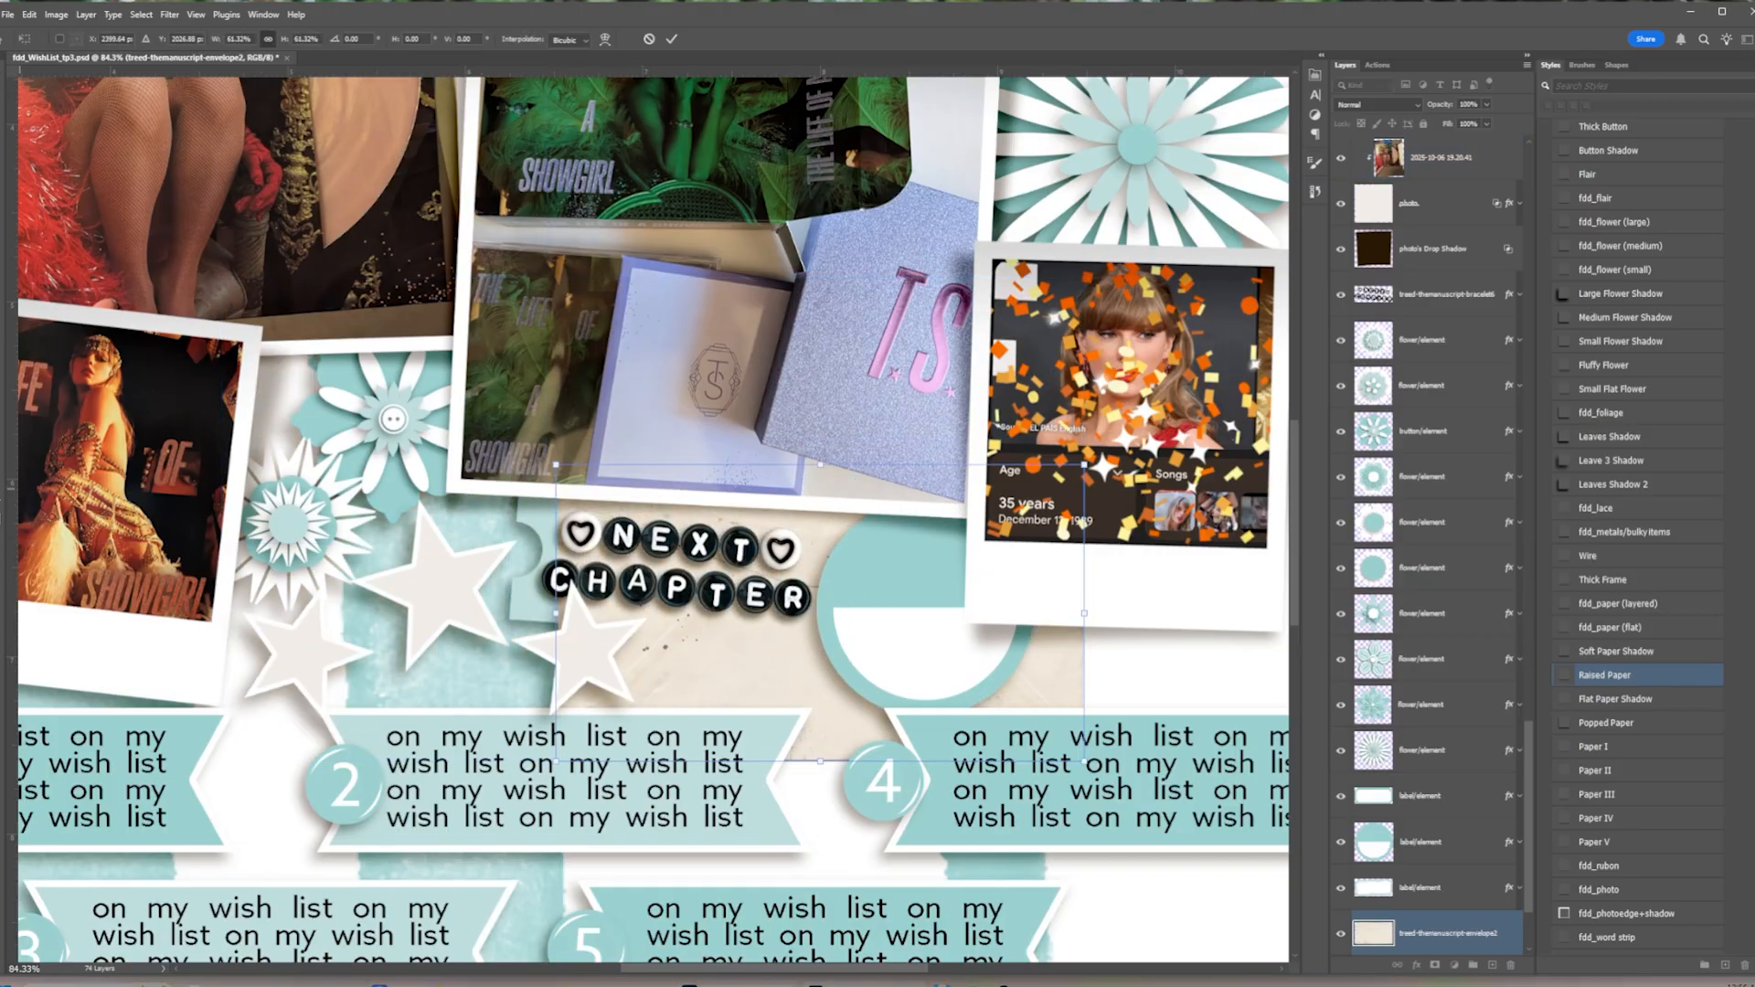
left_click_drag(556, 465, 222, 277)
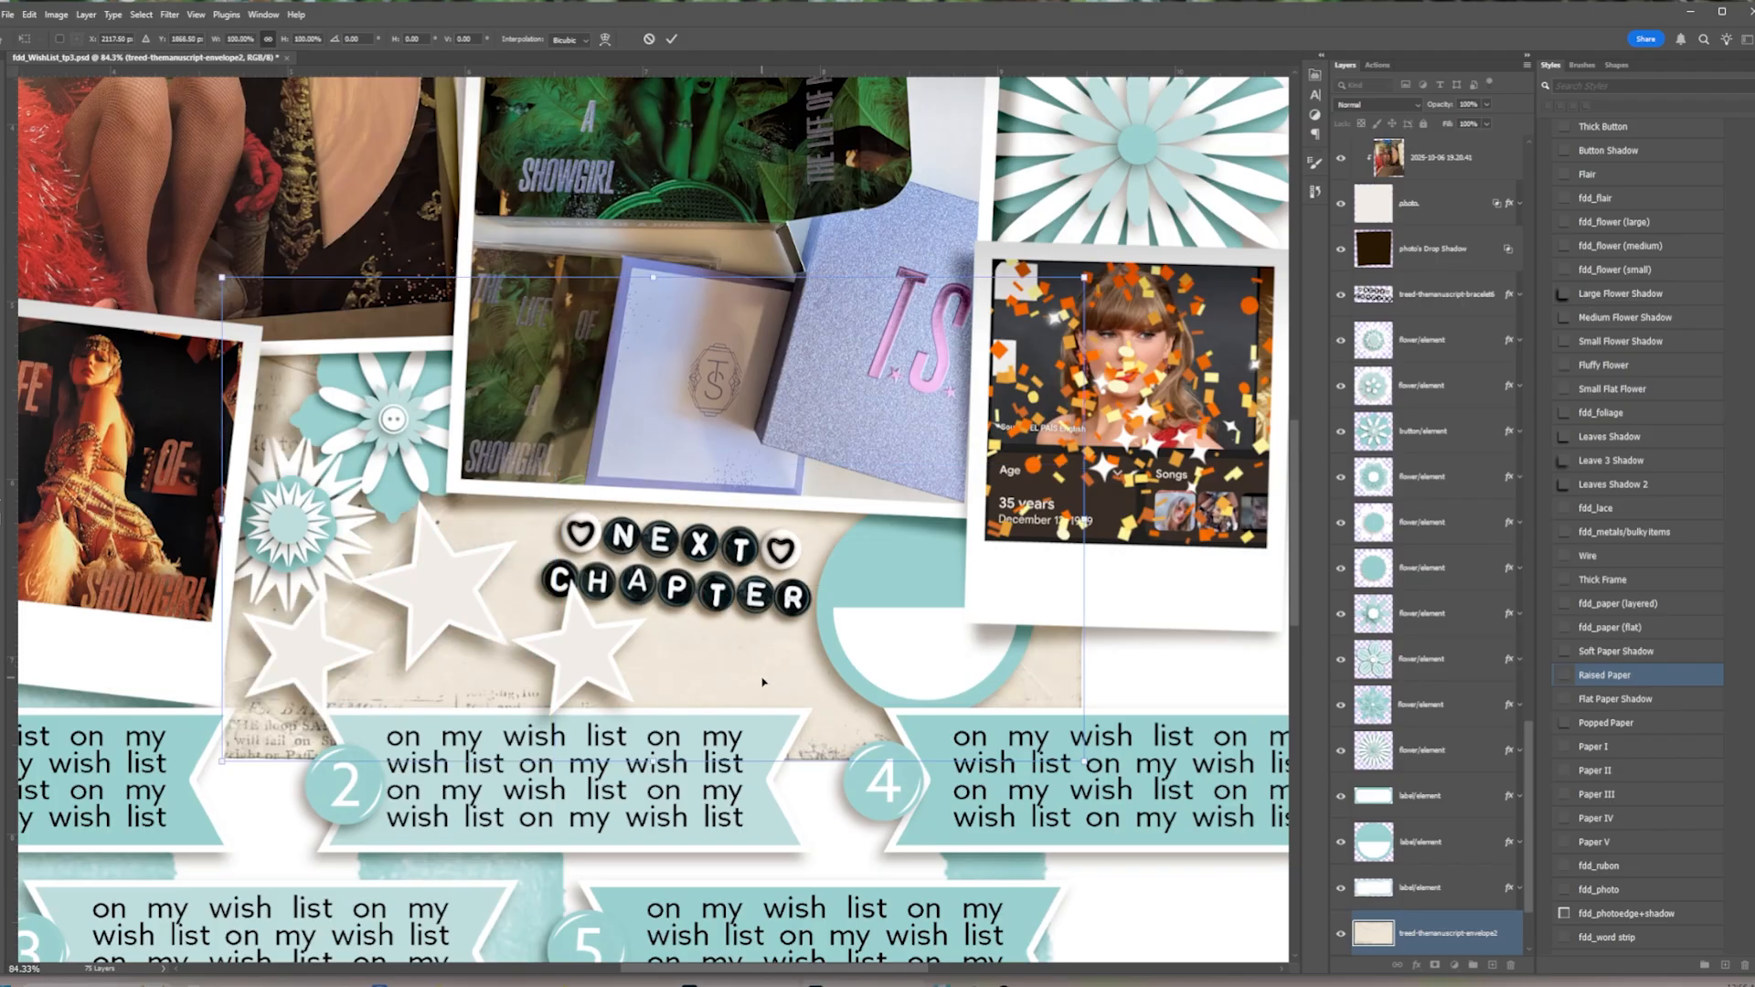
left_click_drag(739, 517, 893, 630)
left_click_drag(808, 391, 738, 533)
left_click_drag(975, 480, 822, 563)
left_click_drag(859, 551, 865, 564)
left_click_drag(791, 647, 829, 582)
key("Return")
Replace the ticket with the envelope2 paper, transferring the ticket's layer style, hiding the ticket and shrinking the envelope behind the beads
scroll(1435, 822, "down", 2)
left_click(1512, 846, "shift")
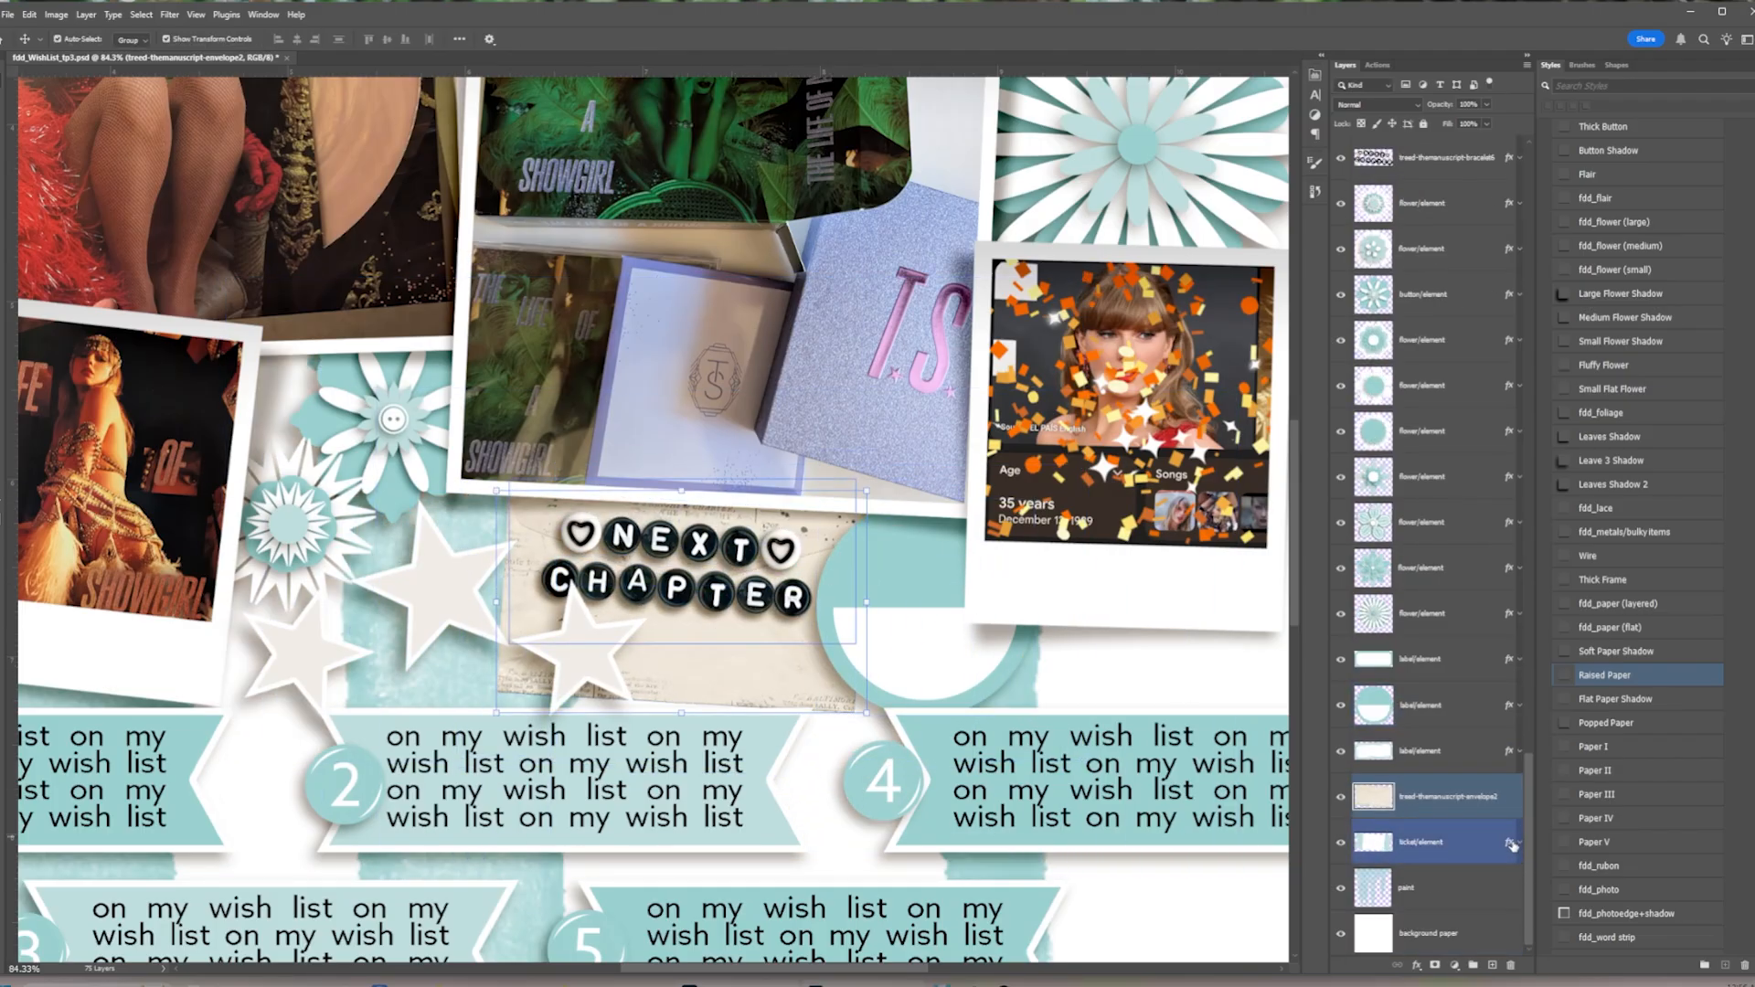
left_click(1341, 842)
left_click_drag(866, 713, 787, 656)
key("Return")
scroll(775, 651, "down", 6)
Replace the teal flowers beside the title with the kit's flower3 and a smaller flower6, giving flower6 the Medium Flower Shadow style
left_click(858, 650)
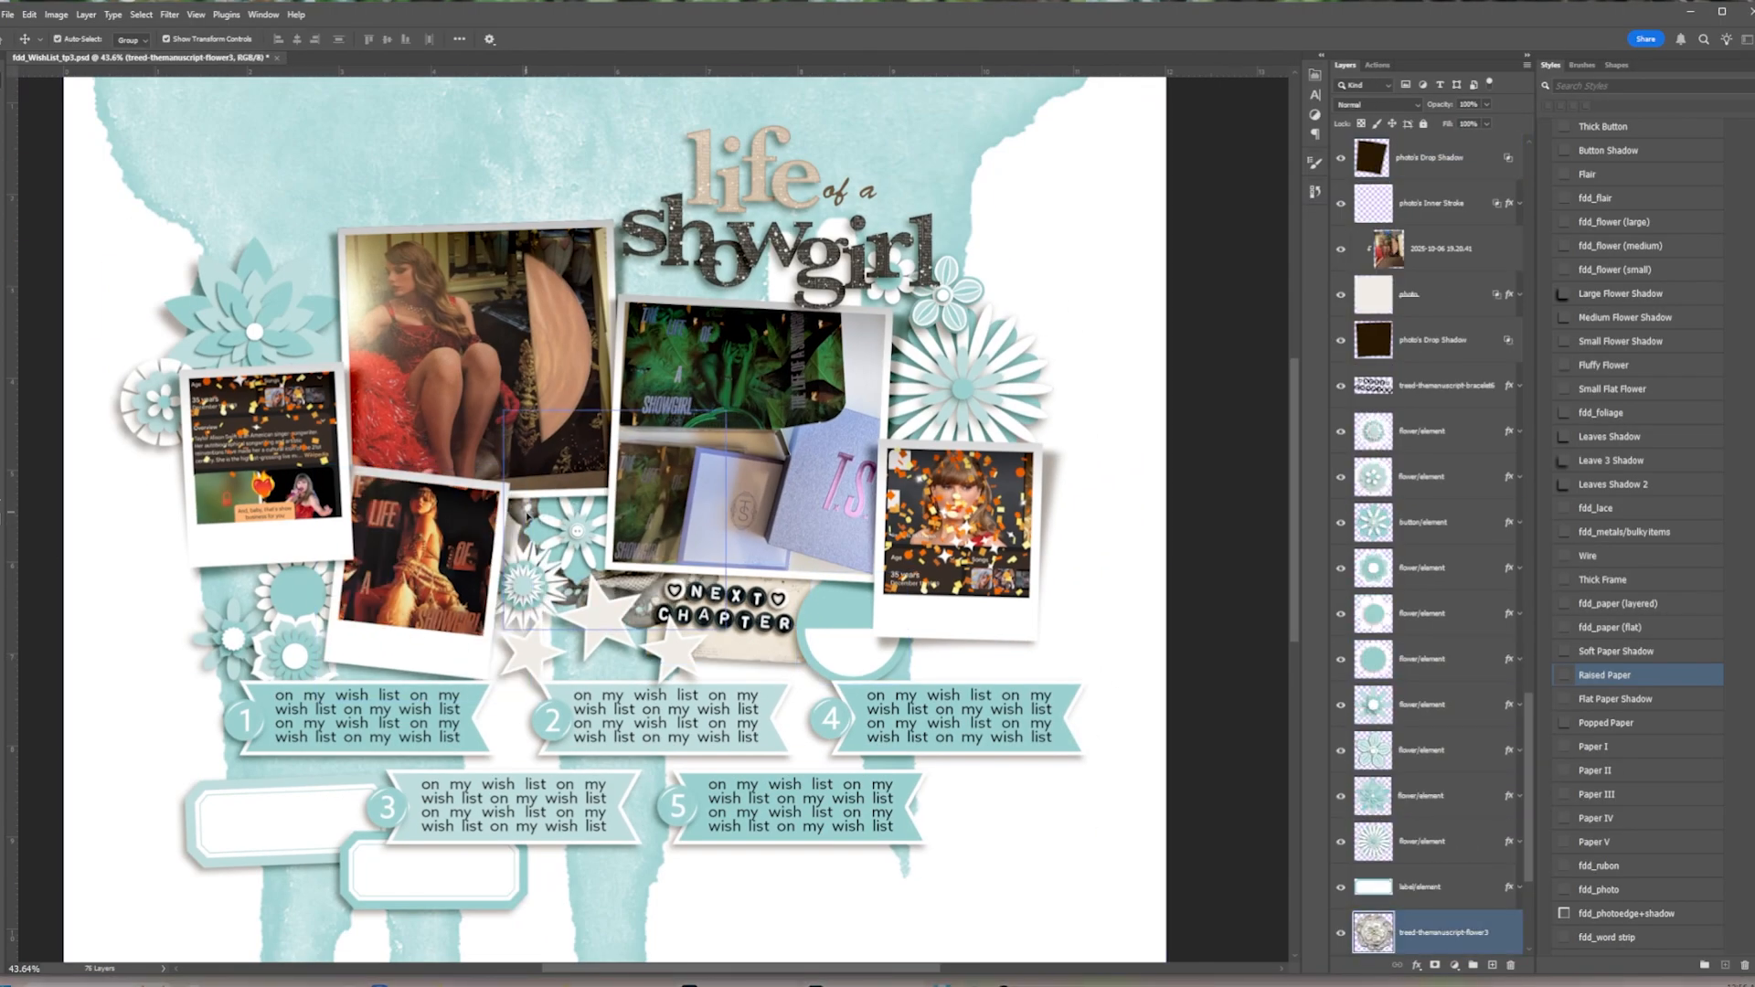
left_click_drag(633, 601, 795, 611)
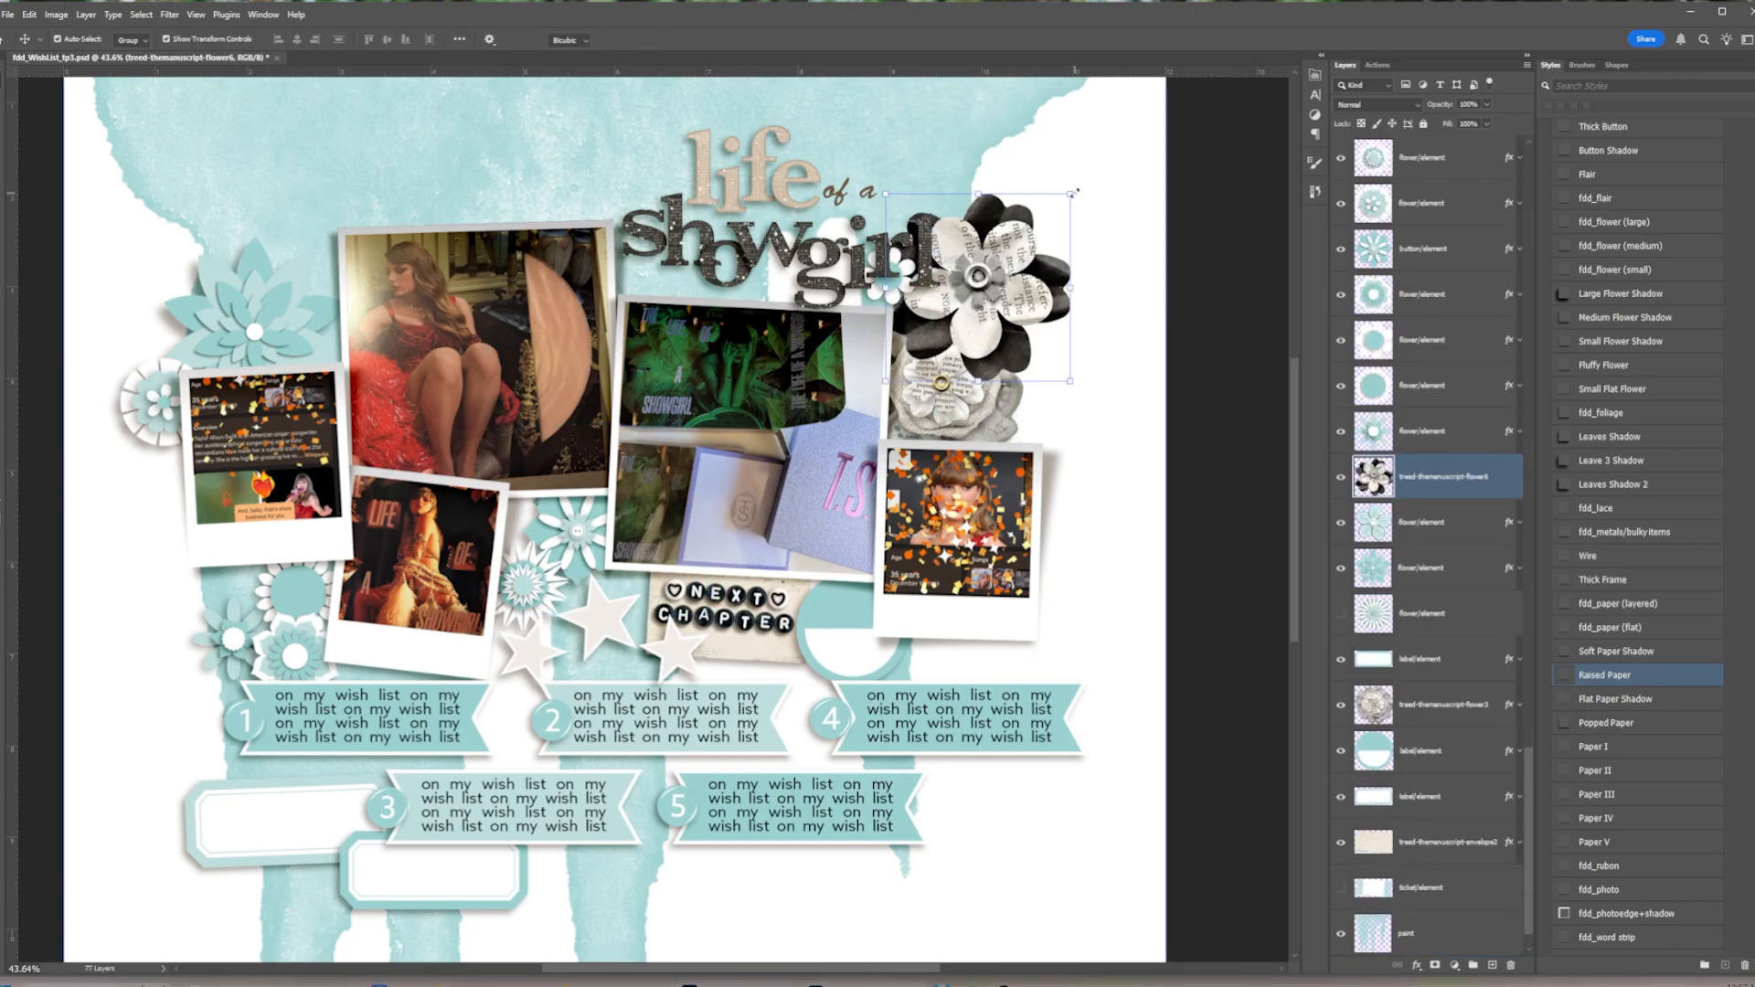
scroll(1636, 548, "up", 1)
left_click(1625, 396)
left_click_drag(1504, 484, 1503, 478)
left_click(877, 291)
left_click(1341, 340)
left_click(932, 118)
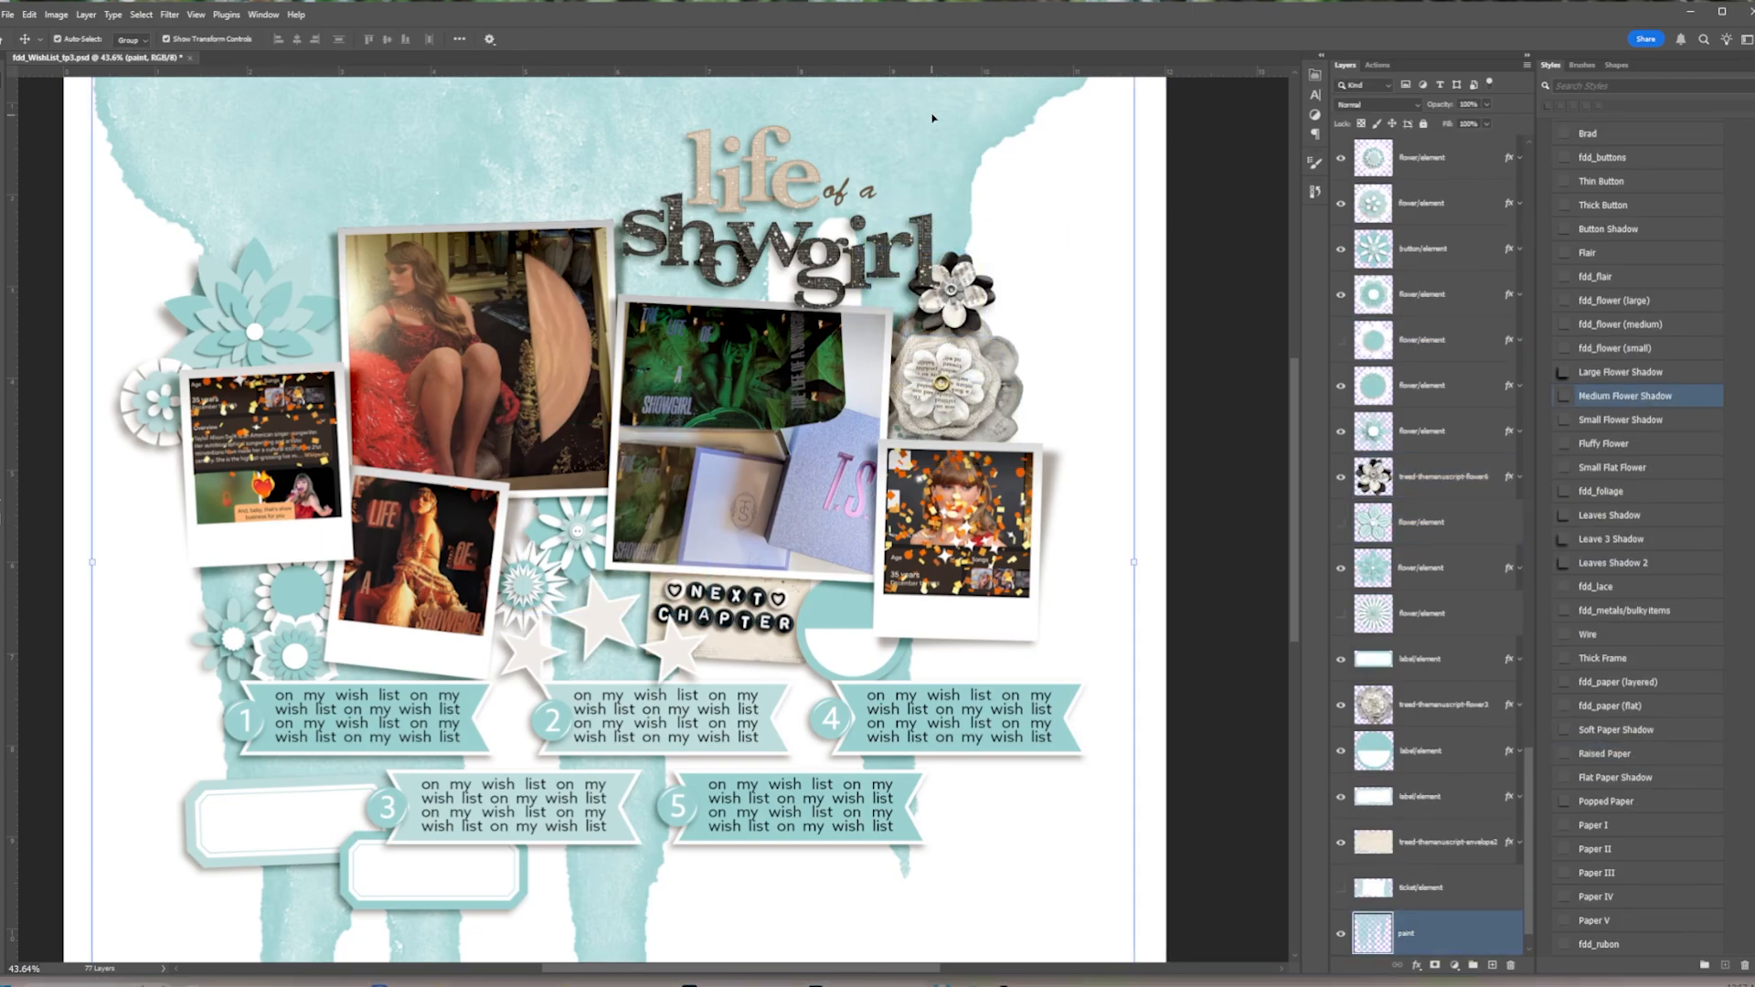
Replace the two teal flowers around the leftmost photo with the kit's flower5 above it and the flair1 element beside it
scroll(604, 298, "down", 5)
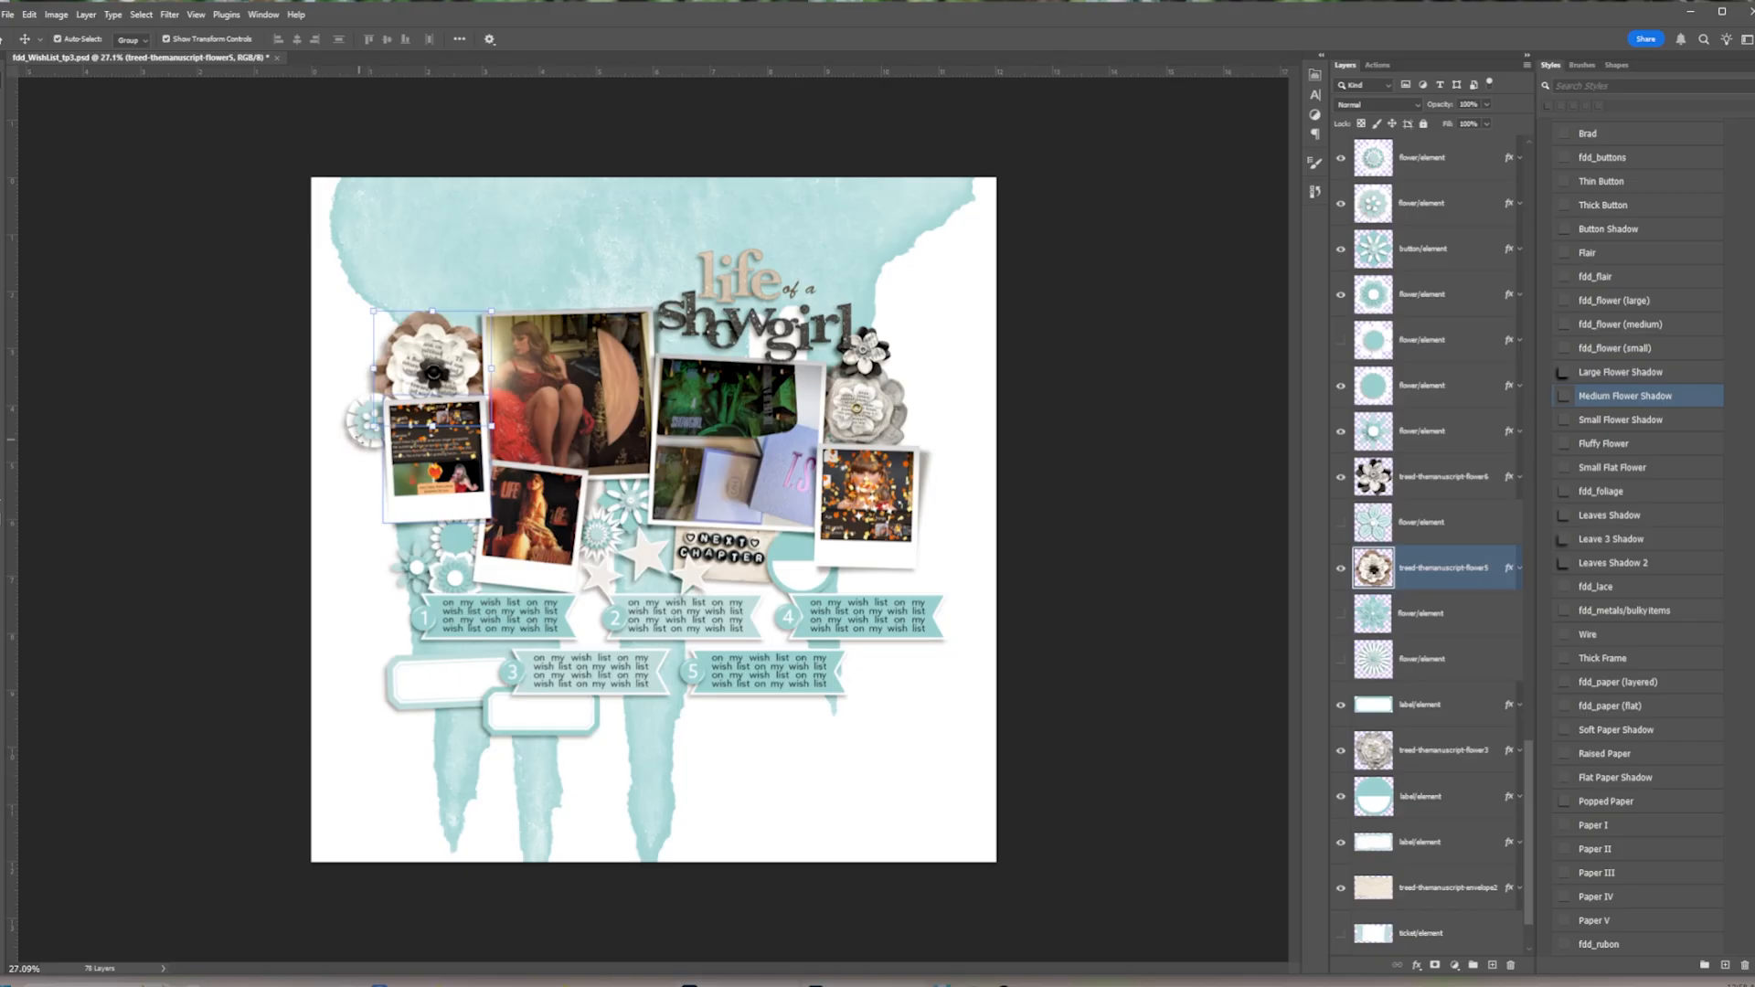
left_click_drag(269, 548, 370, 426)
key("Return")
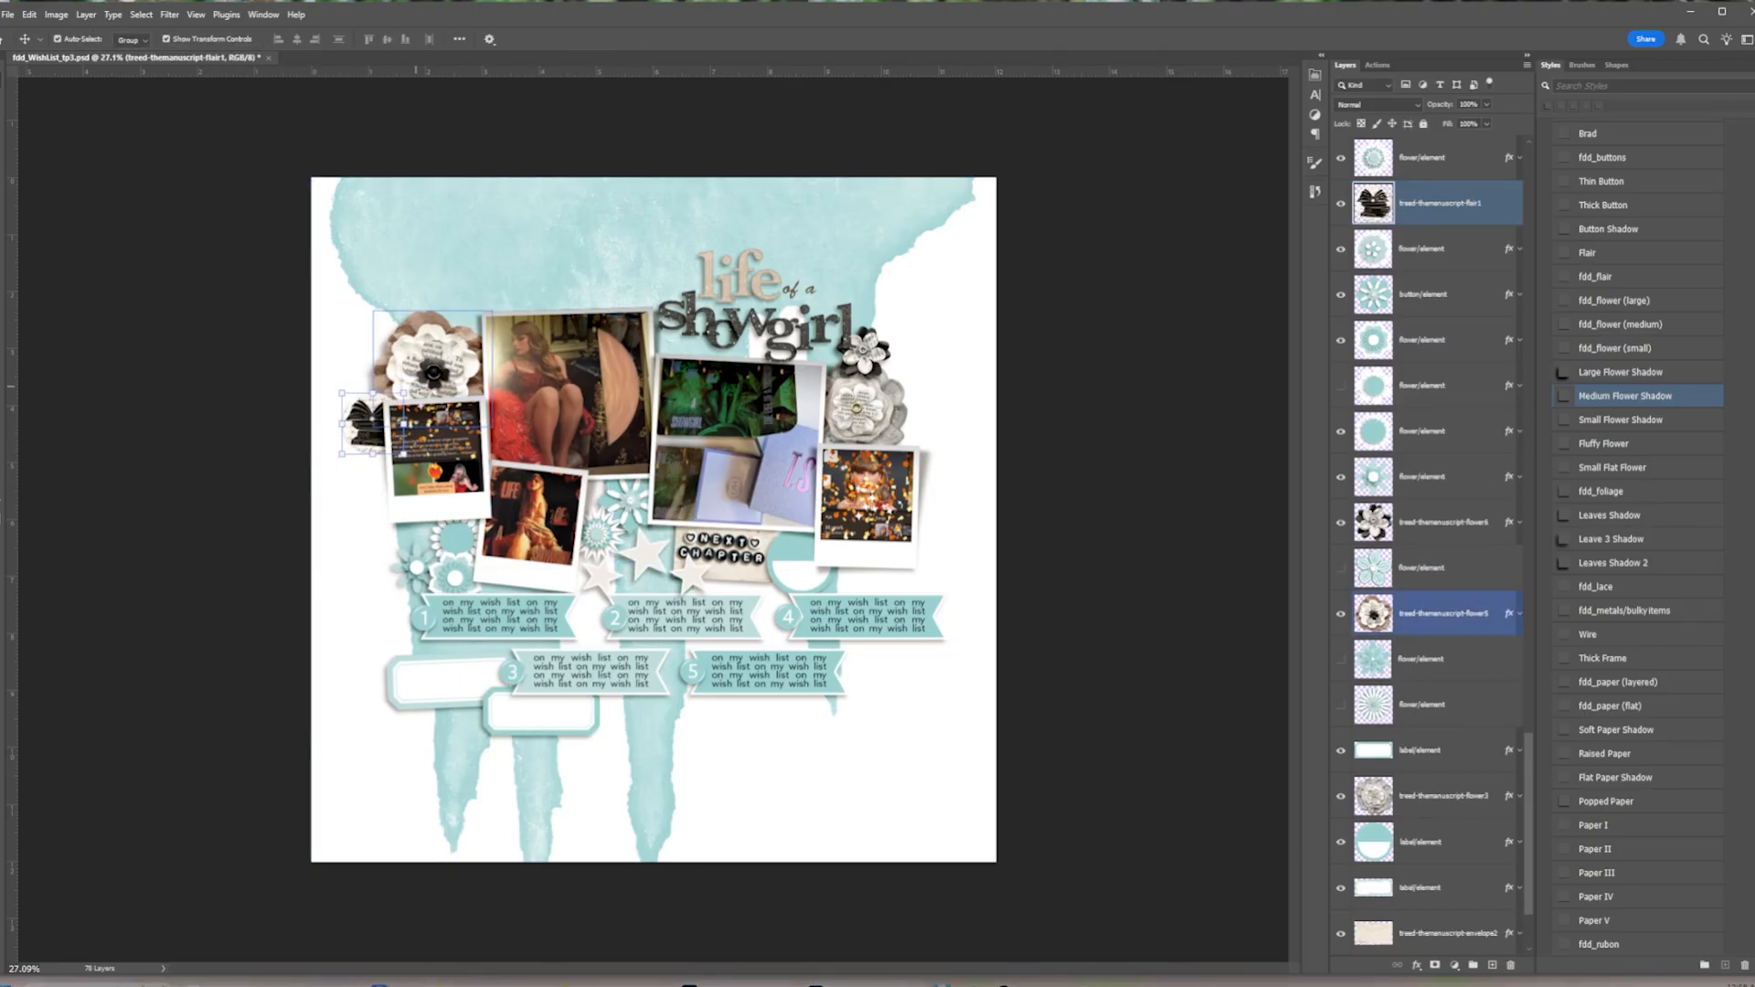
left_click_drag(1509, 250, 1494, 206)
left_click(1340, 250)
Place the kit's kraft rose below the leftmost photo, transfer the teal flower's shadow to it and hide that flower
left_click(455, 539)
left_click_drag(268, 548, 484, 561)
key("Return")
left_click_drag(1509, 477, 1499, 433)
left_click(1341, 478)
Place the kit's paperstar1 over the lower-left template star and shrink it to fit
left_click(415, 577, "ctrl")
scroll(660, 602, "up", 7)
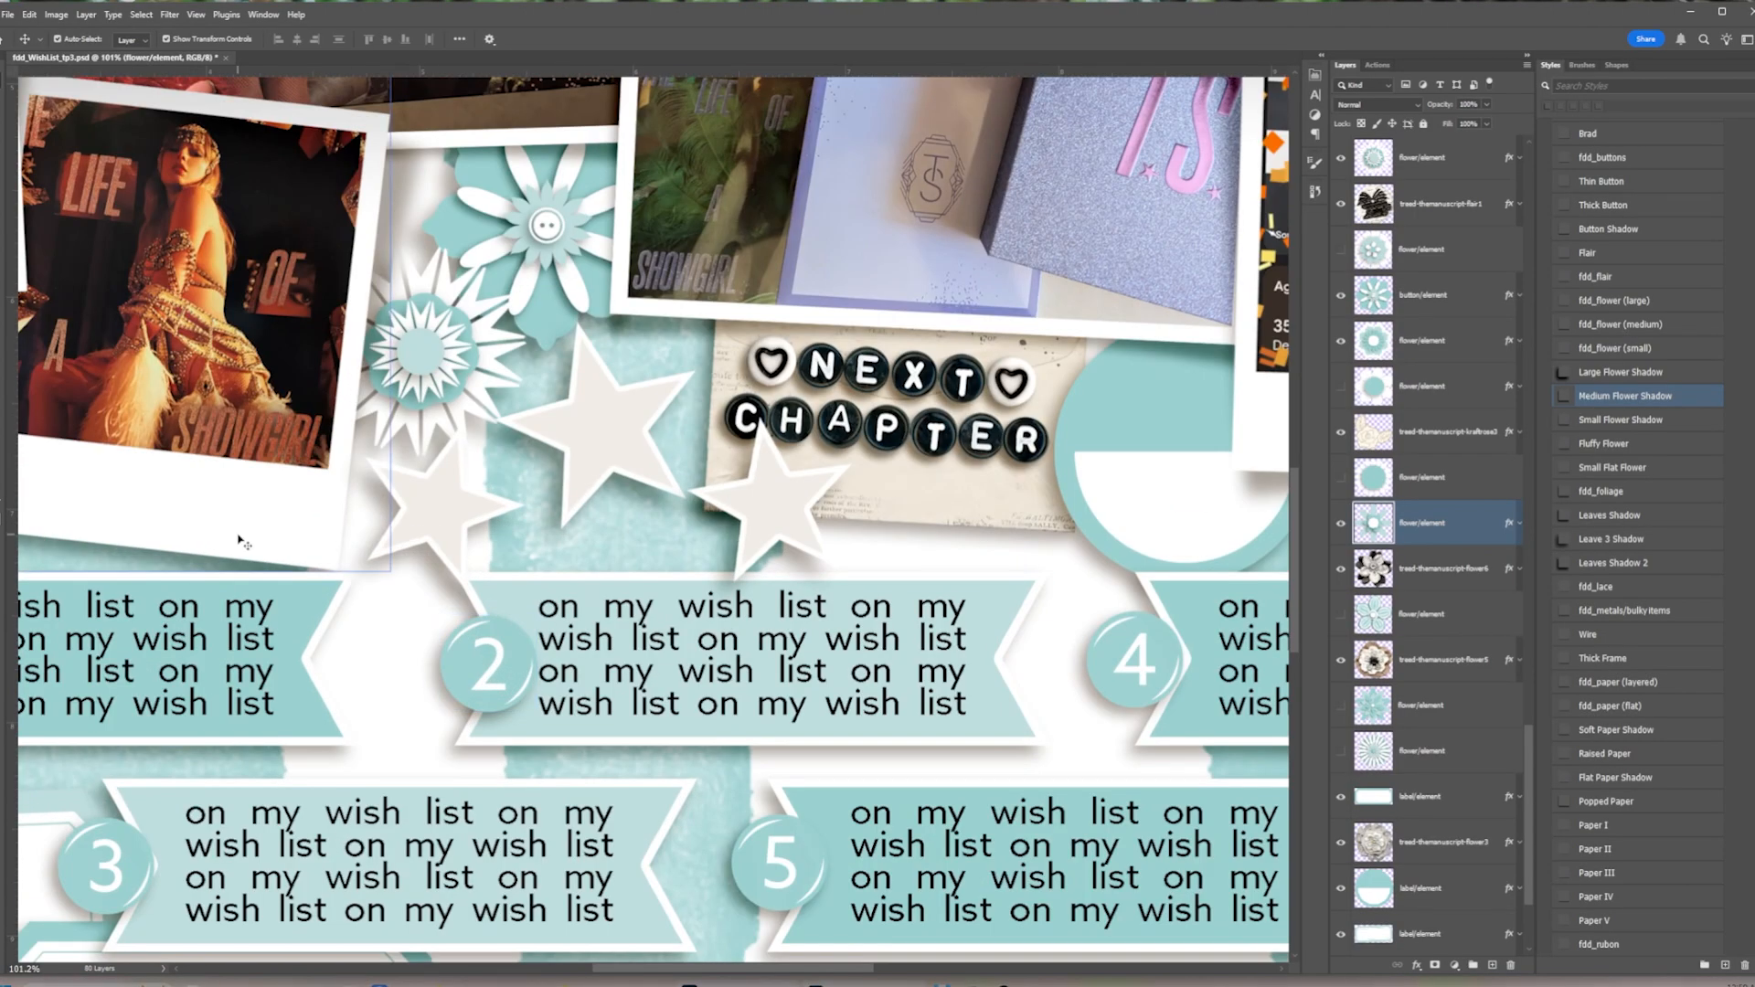
left_click(439, 507)
left_click_drag(269, 548, 654, 519)
left_click_drag(869, 254, 625, 585)
left_click_drag(519, 677, 437, 505)
key("Return")
Place the kit's paperstar2 and paperstar4 over the middle and right template stars, shrinking each to fit
left_click_drag(268, 549, 654, 519)
left_click_drag(868, 782, 636, 499)
left_click_drag(536, 377, 618, 424)
left_click_drag(269, 549, 653, 519)
left_click_drag(884, 775, 614, 471)
left_click_drag(518, 368, 752, 502)
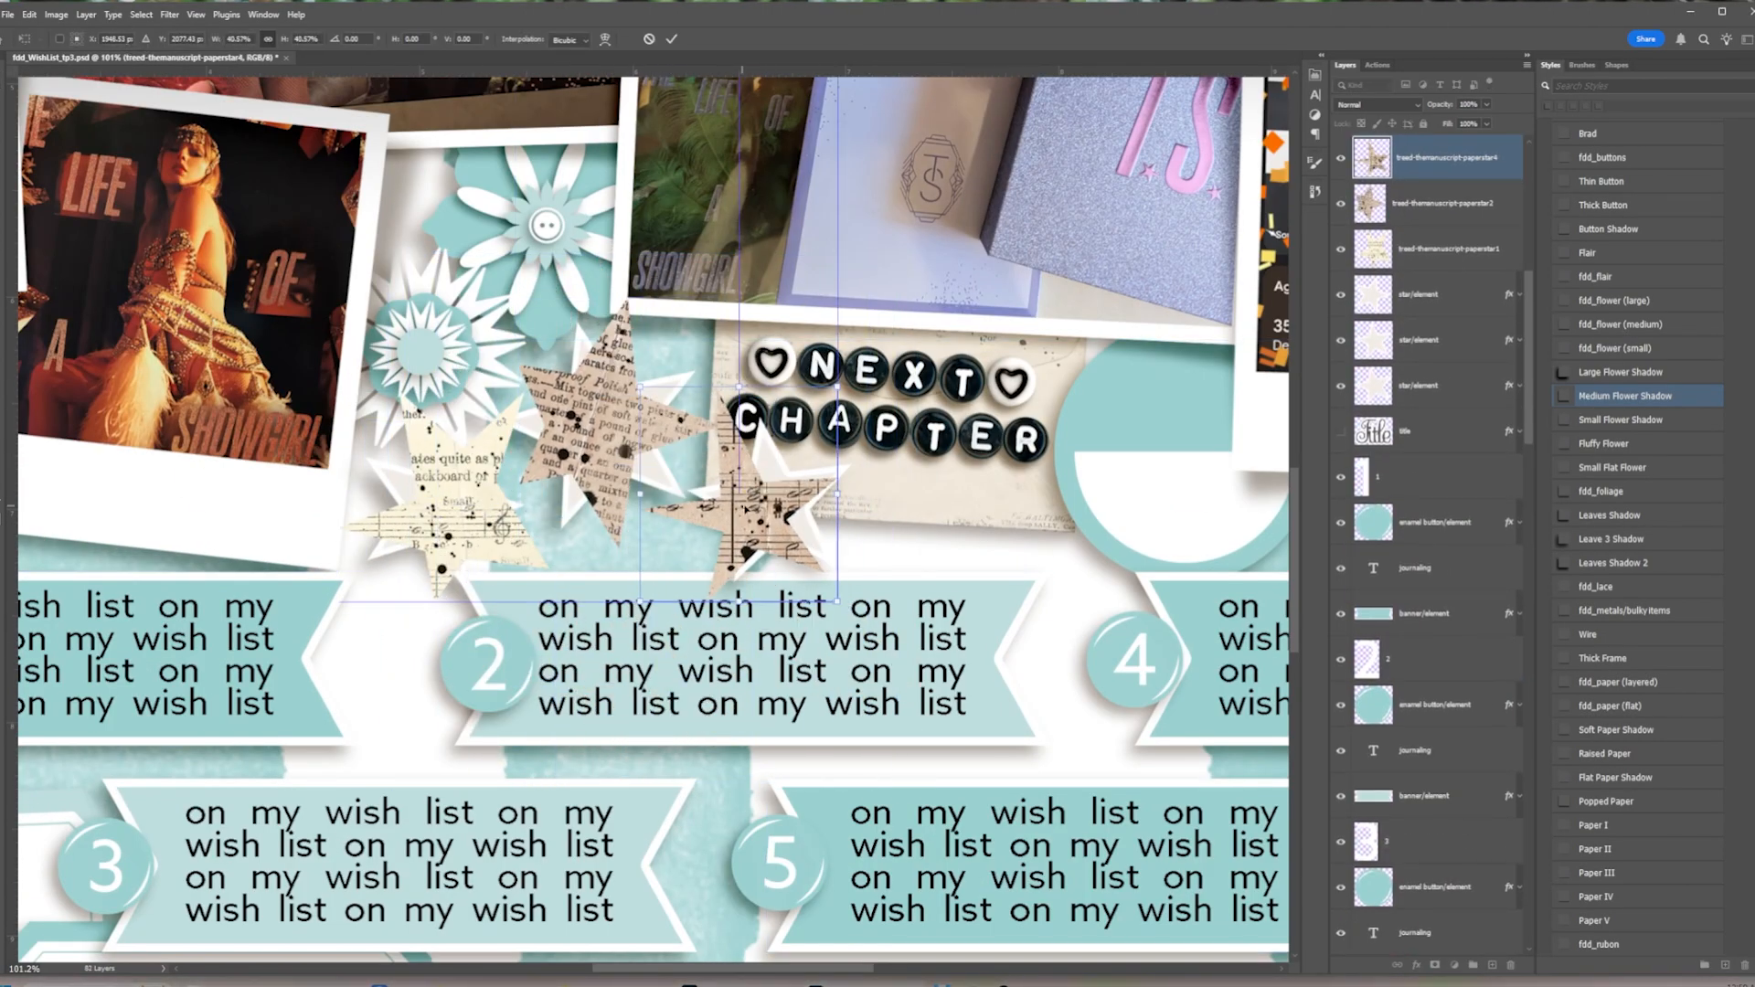
key("Return")
Transfer the shadow styles of the three template stars to the matching paper stars
left_click(434, 512)
left_click_drag(1509, 295, 1494, 250)
left_click_drag(1509, 342, 1495, 204)
left_click_drag(1509, 386, 1495, 158)
left_click_drag(434, 512, 440, 519)
Move the three paper stars lower in the layer stack and hide the template stars
left_click(1444, 159, "shift")
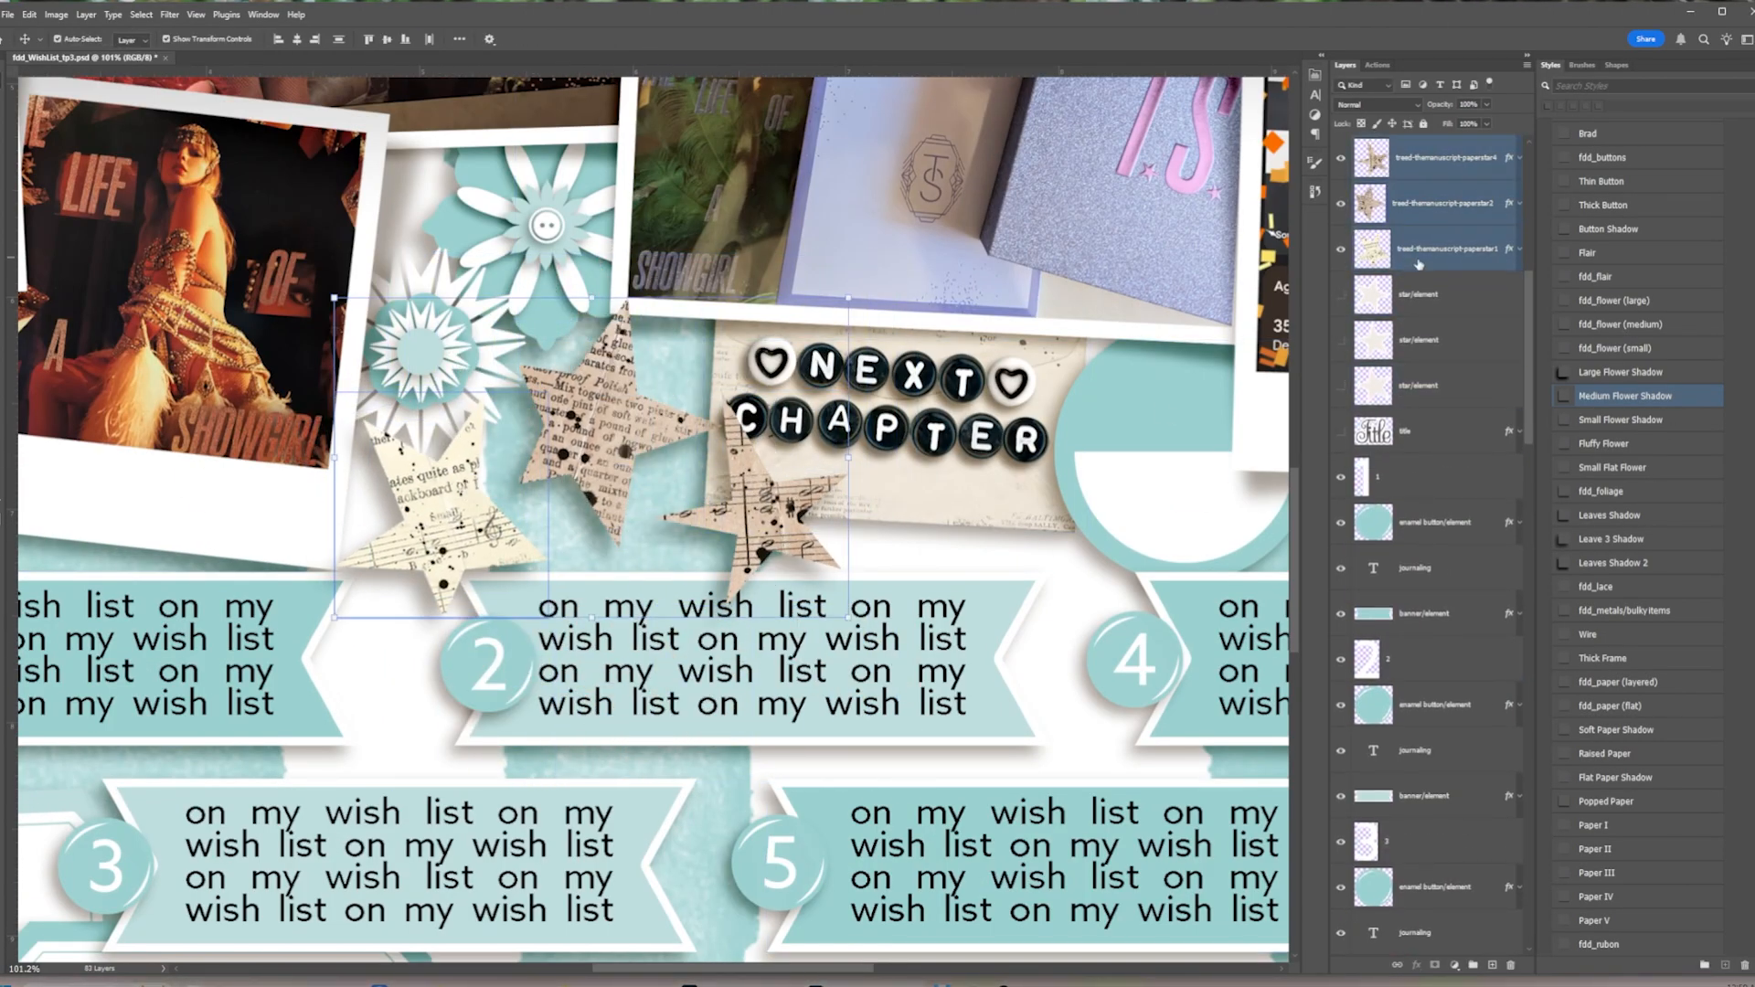
left_click_drag(1445, 158, 1414, 402)
left_click_drag(613, 471, 621, 468)
left_click_drag(1340, 294, 1341, 386)
Rotate the middle and right paper stars slightly and nudge them into place
left_click(621, 469)
left_click_drag(742, 281, 766, 303)
left_click_drag(622, 420, 629, 408)
key("Return")
left_click(775, 520)
left_click_drag(864, 391, 882, 411)
left_click_drag(775, 521, 784, 518)
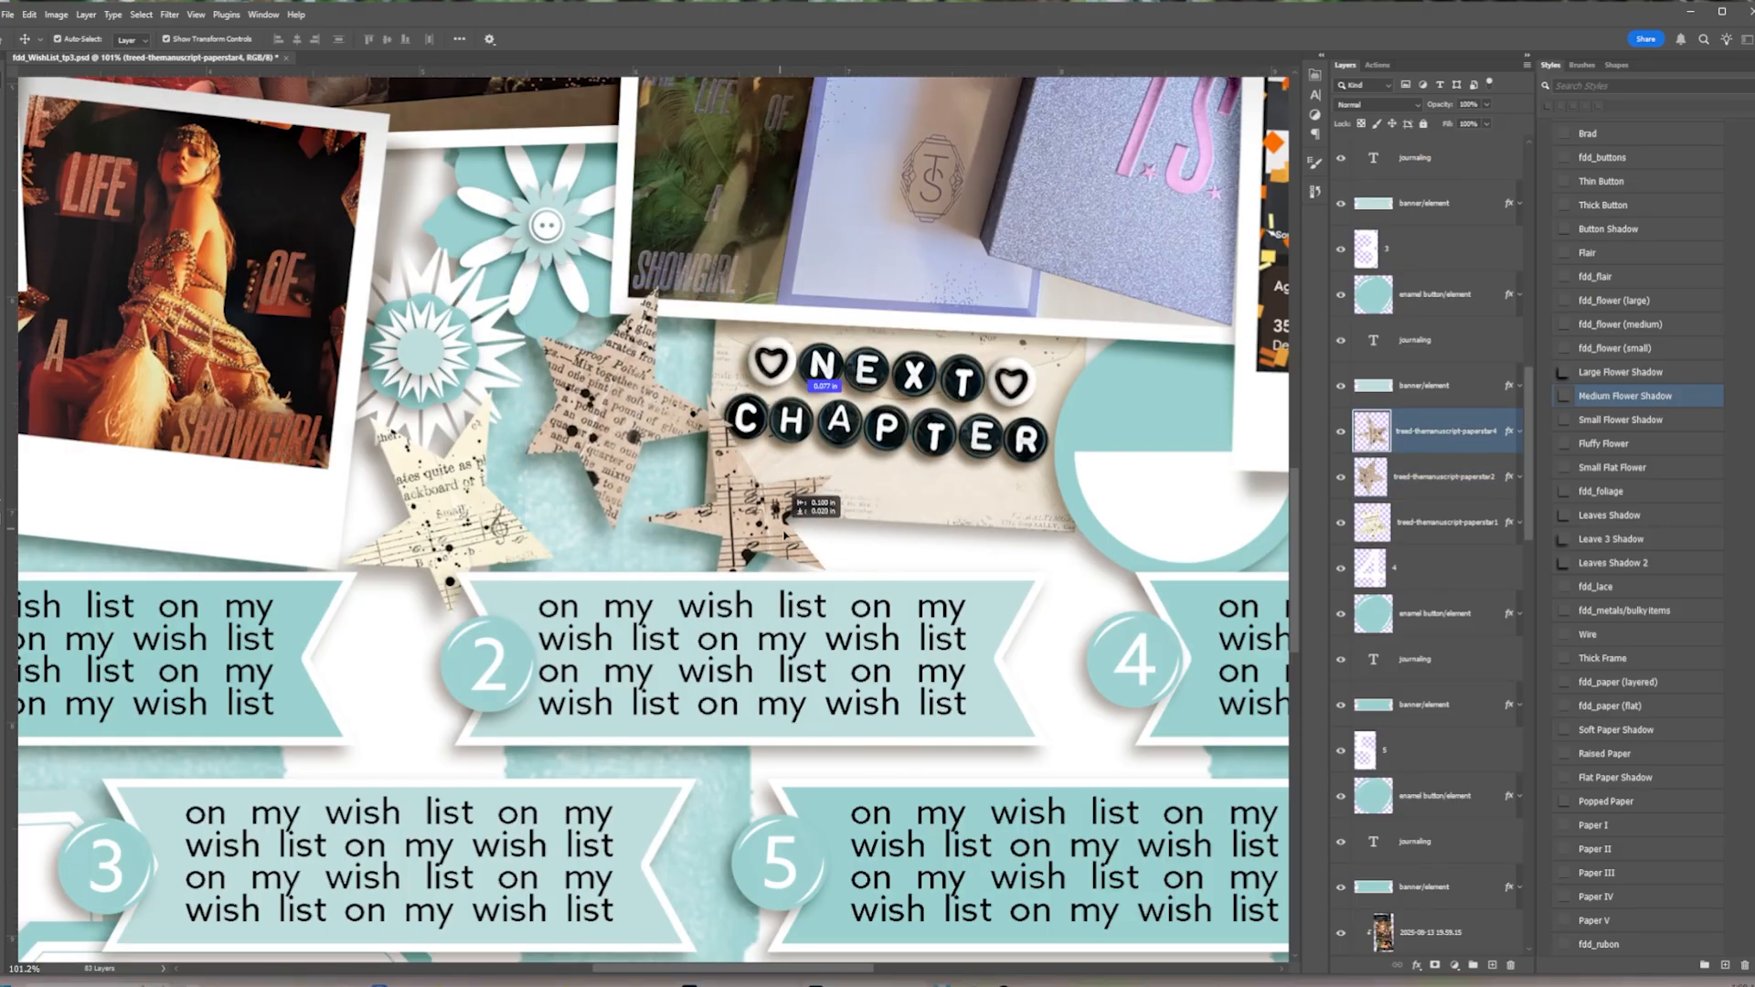
Move the right paper star's layer down to just above the envelope paper, behind the beads, and shrink the star
left_click_drag(1444, 432, 1441, 729)
left_click_drag(869, 608, 824, 559)
left_click_drag(785, 477, 775, 489)
key("Return")
Shrink the middle and left paper stars slightly
left_click(613, 429)
left_click_drag(729, 286, 691, 327)
key("Return")
left_click(448, 517)
left_click_drag(555, 393, 508, 442)
key("Return")
Paste the kit's vinyl record element and resize it over the round label beside the "NEXT CHAPTER" beads
left_click(422, 413)
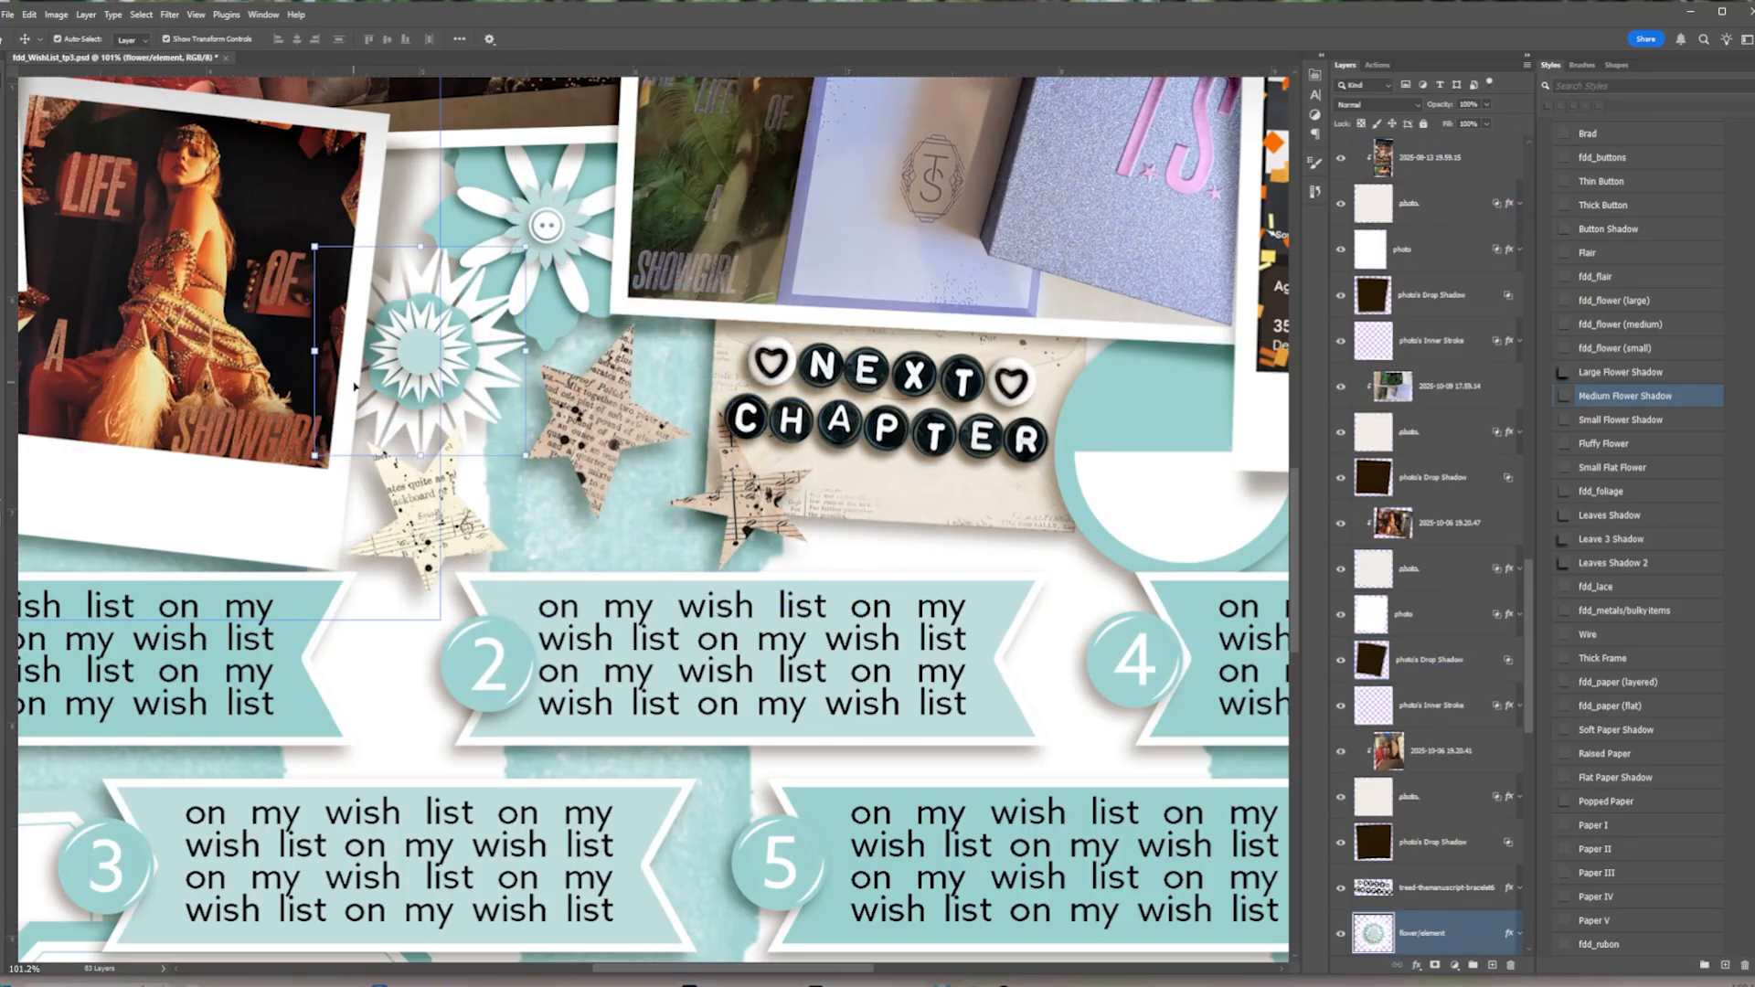
key("ctrl+v")
left_click_drag(836, 702, 625, 528)
left_click_drag(530, 315, 1226, 384)
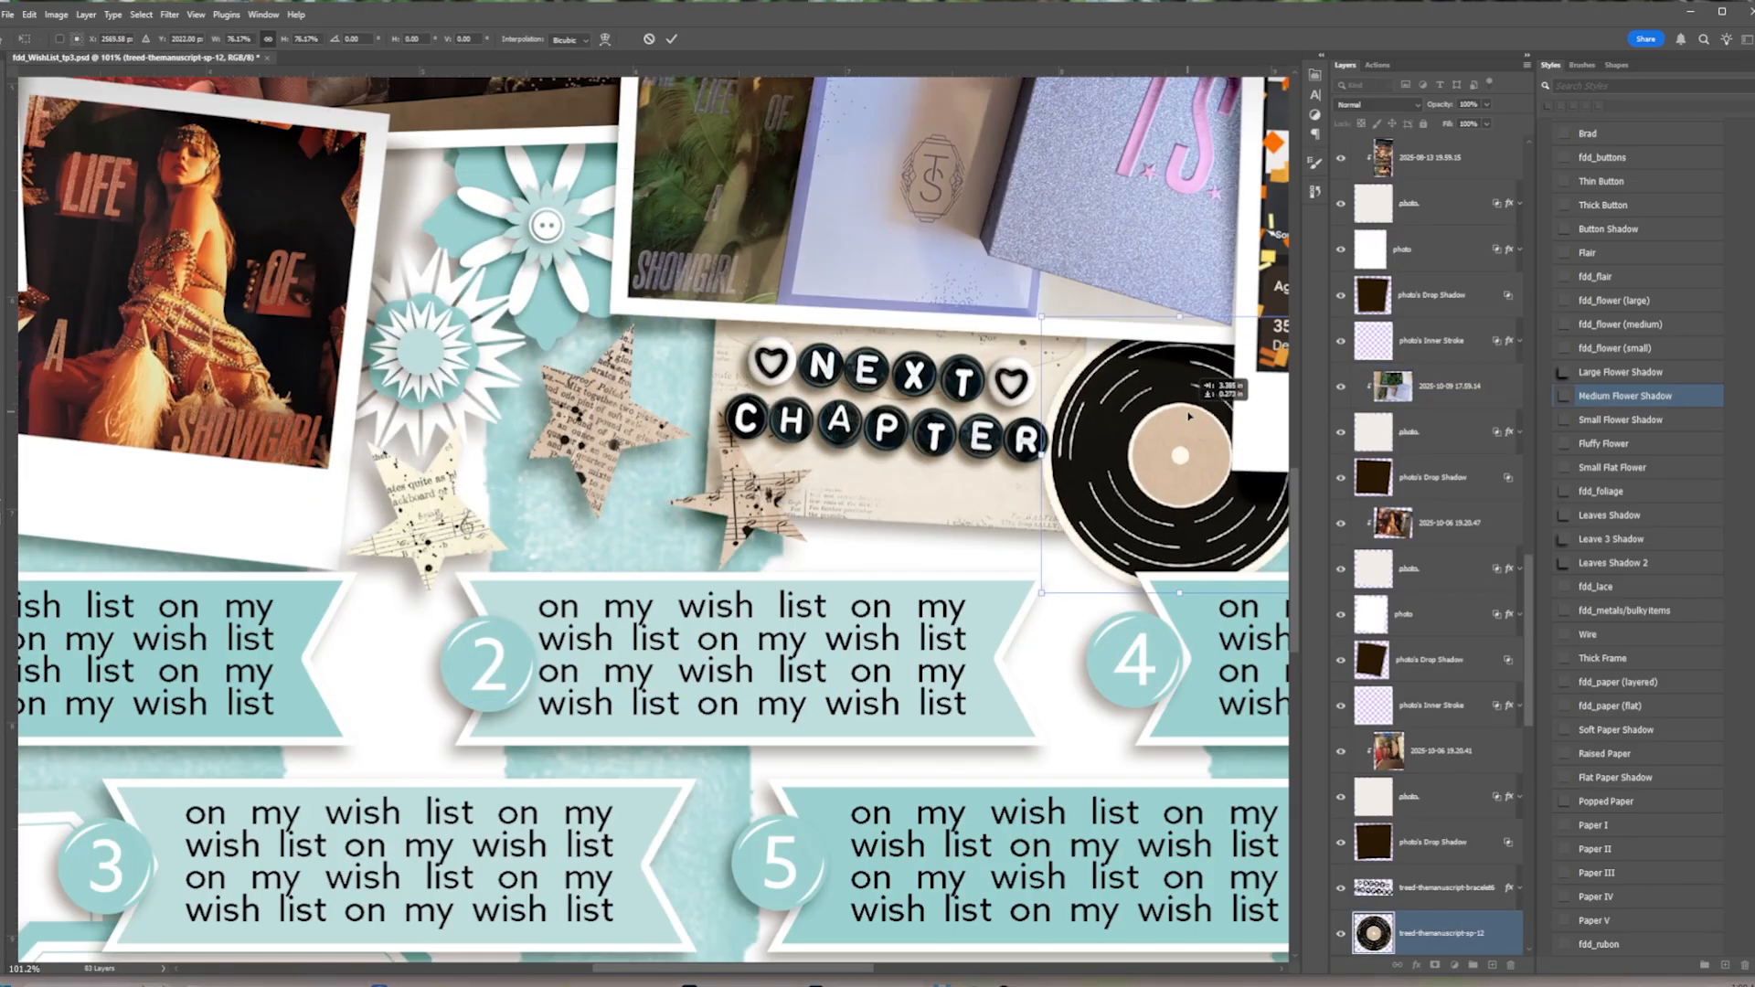
scroll(698, 555, "down", 2)
left_click_drag(1029, 491, 1061, 489)
key("Return")
Move the vinyl record directly below the round label in the layer stack, hide the label and nudge the record
left_click_drag(1441, 933, 1432, 658)
left_click(1341, 614)
left_click_drag(1051, 493, 1025, 482)
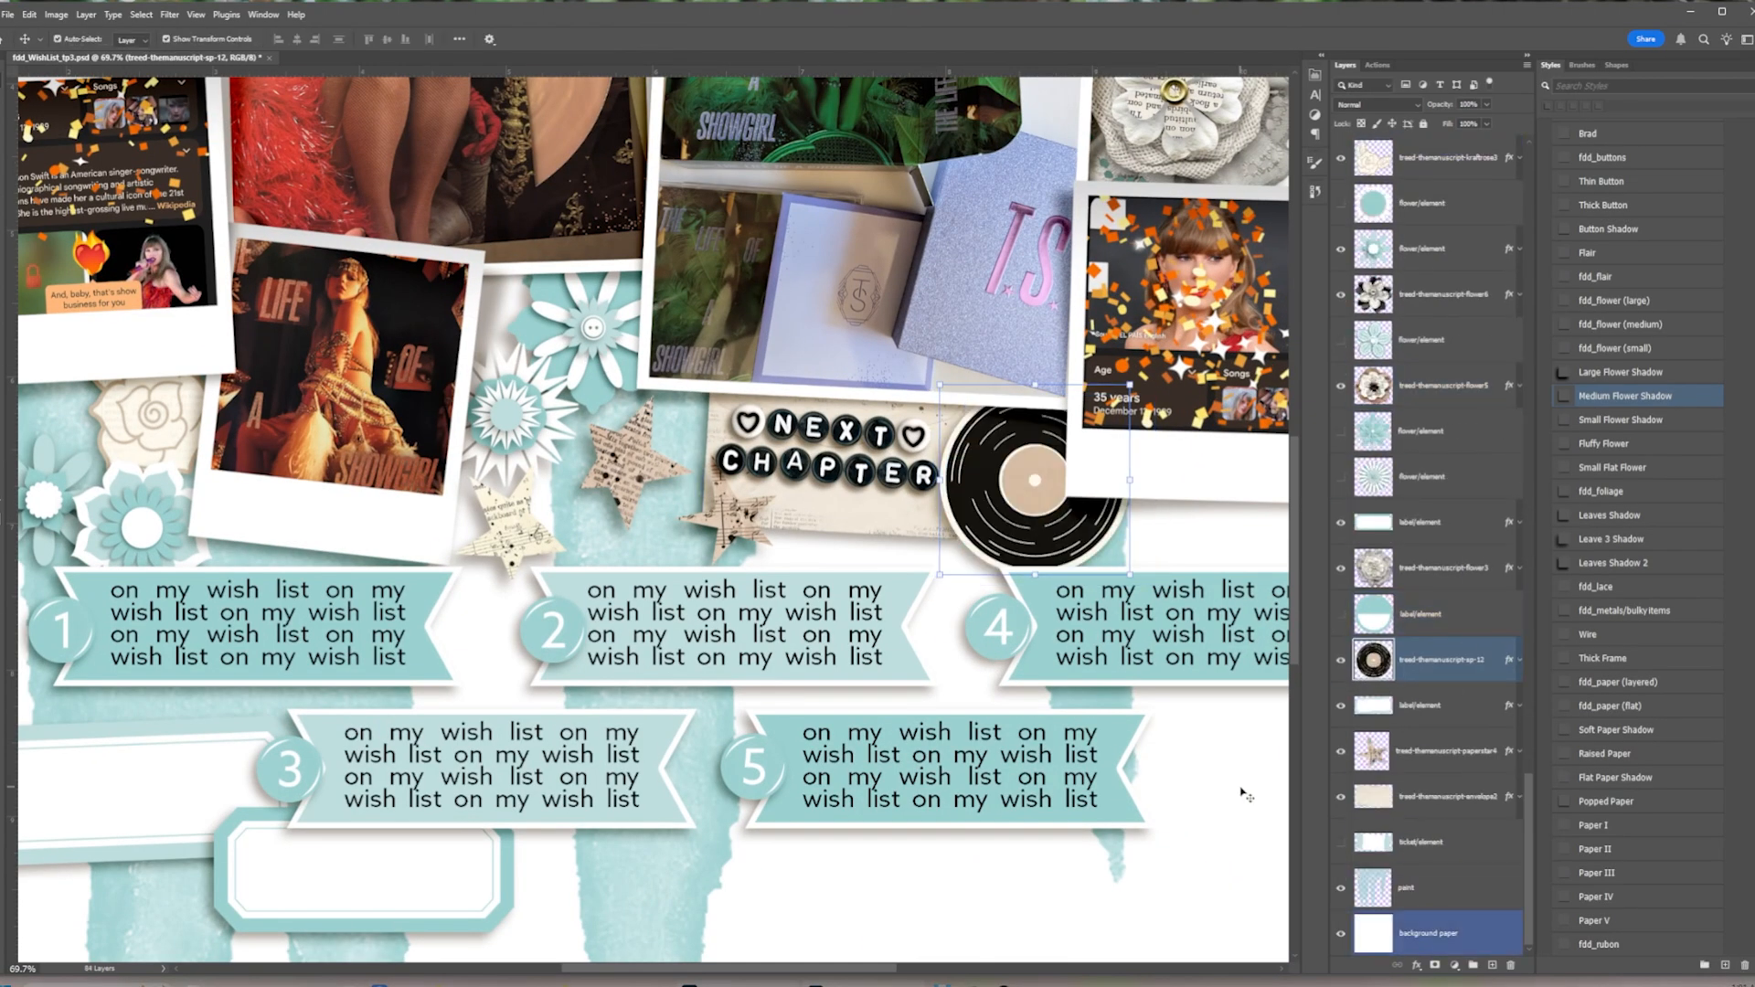
Paste the kit's dripping black heart below the leftmost photo, shrink it and transfer the teal flower's shadow to it
scroll(1245, 791, "down", 5)
left_click(425, 587)
scroll(320, 603, "up", 7)
key("ctrl+v")
left_click_drag(856, 306, 682, 515)
left_click_drag(594, 558, 599, 526)
key("Return")
left_click_drag(1509, 522, 1453, 158)
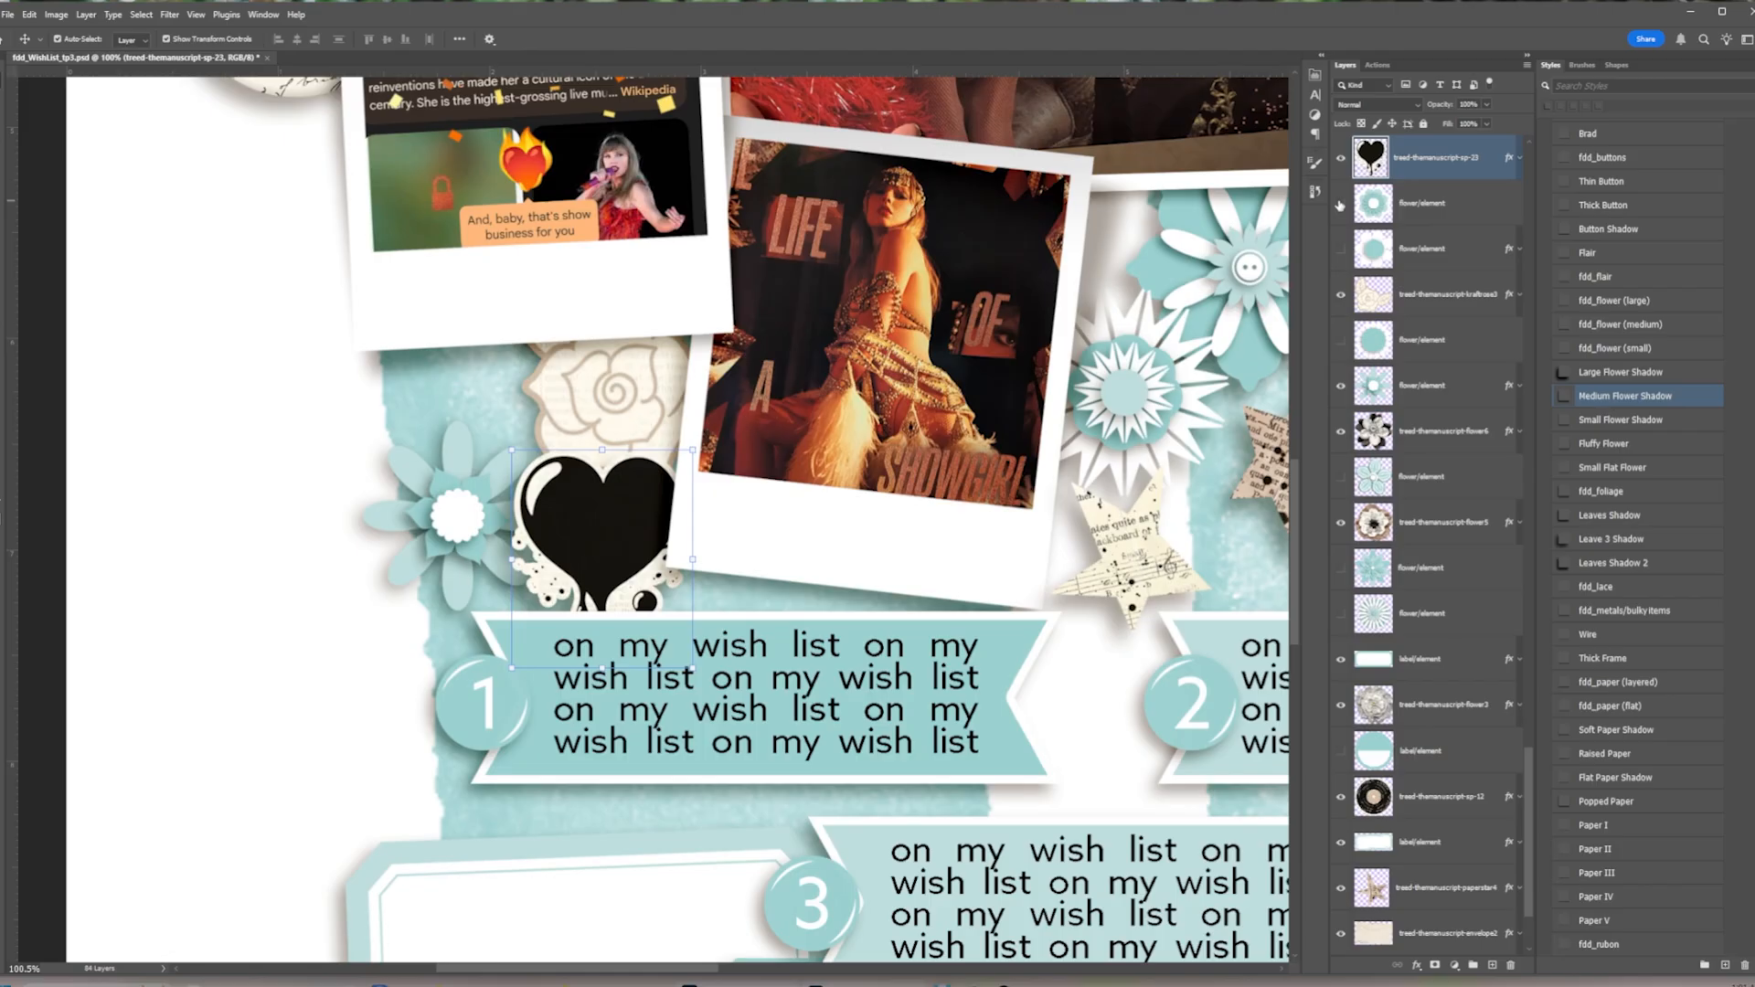
Move the black heart over the outermost teal flower beside the kraft rose, hide that flower and tilt the heart slightly
scroll(1435, 411, "up", 3)
left_click_drag(599, 511, 513, 489)
left_click(1341, 613)
left_click_drag(552, 625, 562, 616)
left_click_drag(494, 494, 498, 501)
key("Return")
Replace the remaining teal flower beside the heart with a shrunken camera sticker in Small Flower Shadow style, layered below the kraft rose
left_click(599, 594)
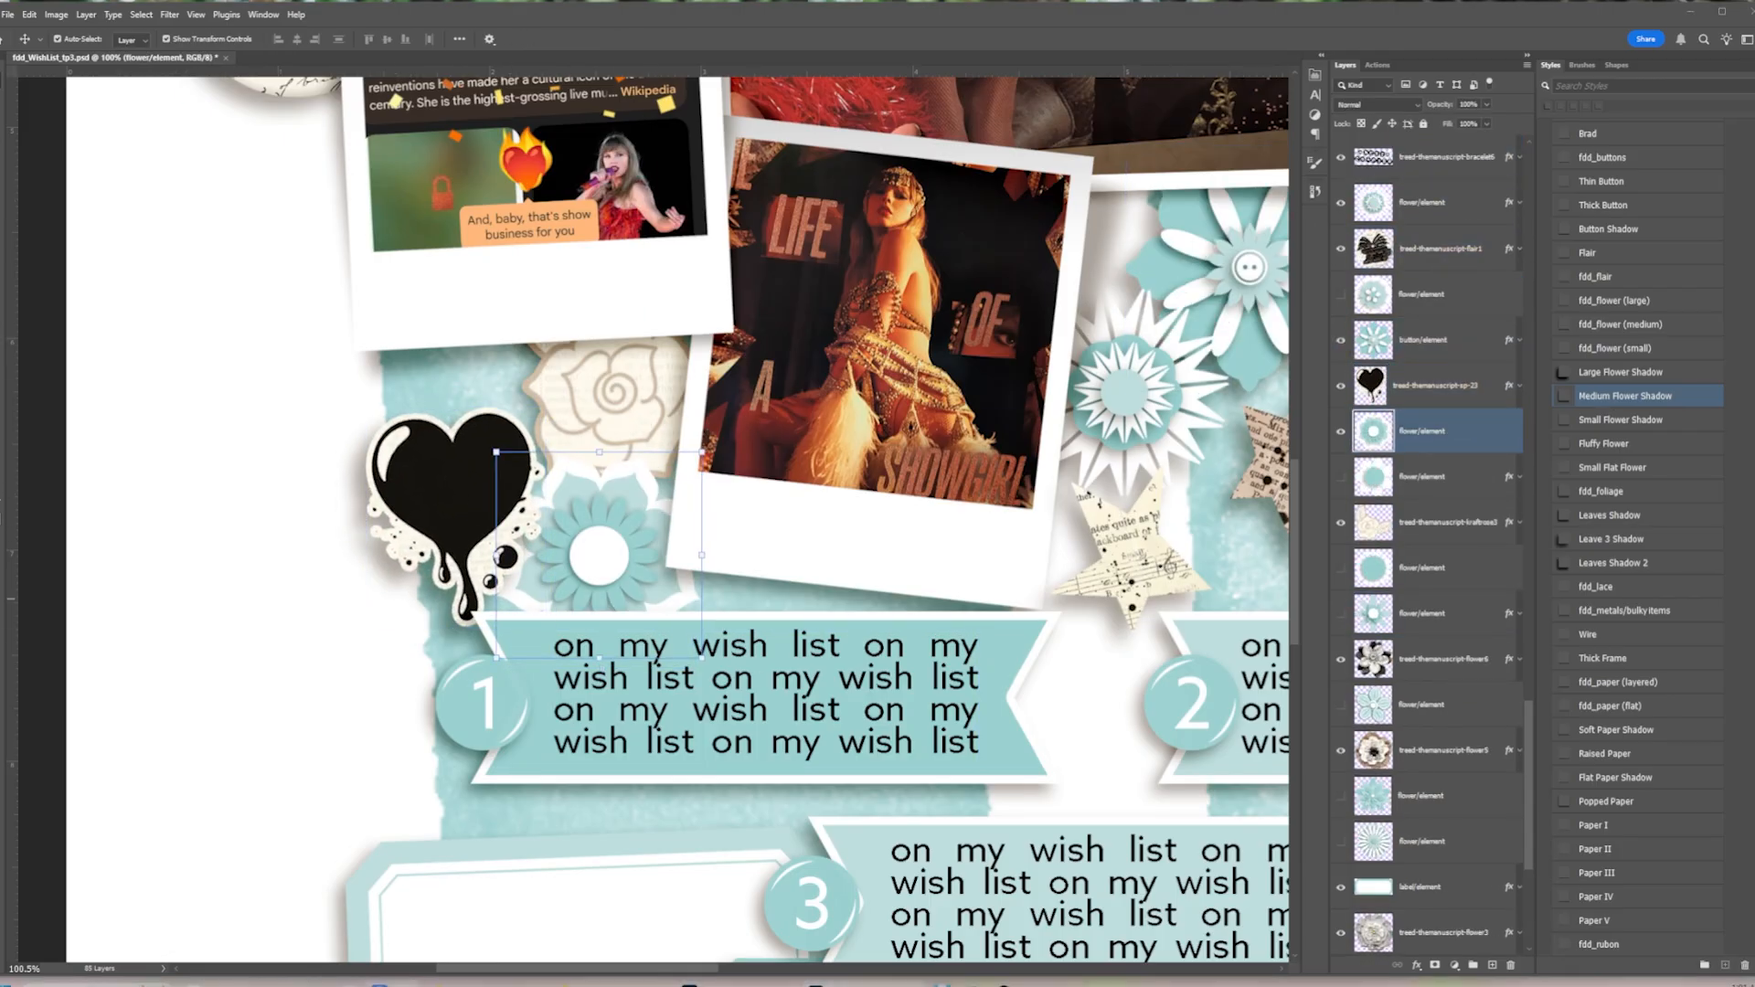
key("ctrl+v")
left_click_drag(857, 314, 676, 494)
key("Return")
left_click(1620, 420)
left_click_drag(1441, 431, 1442, 549)
left_click(1341, 431)
left_click_drag(596, 535, 599, 543)
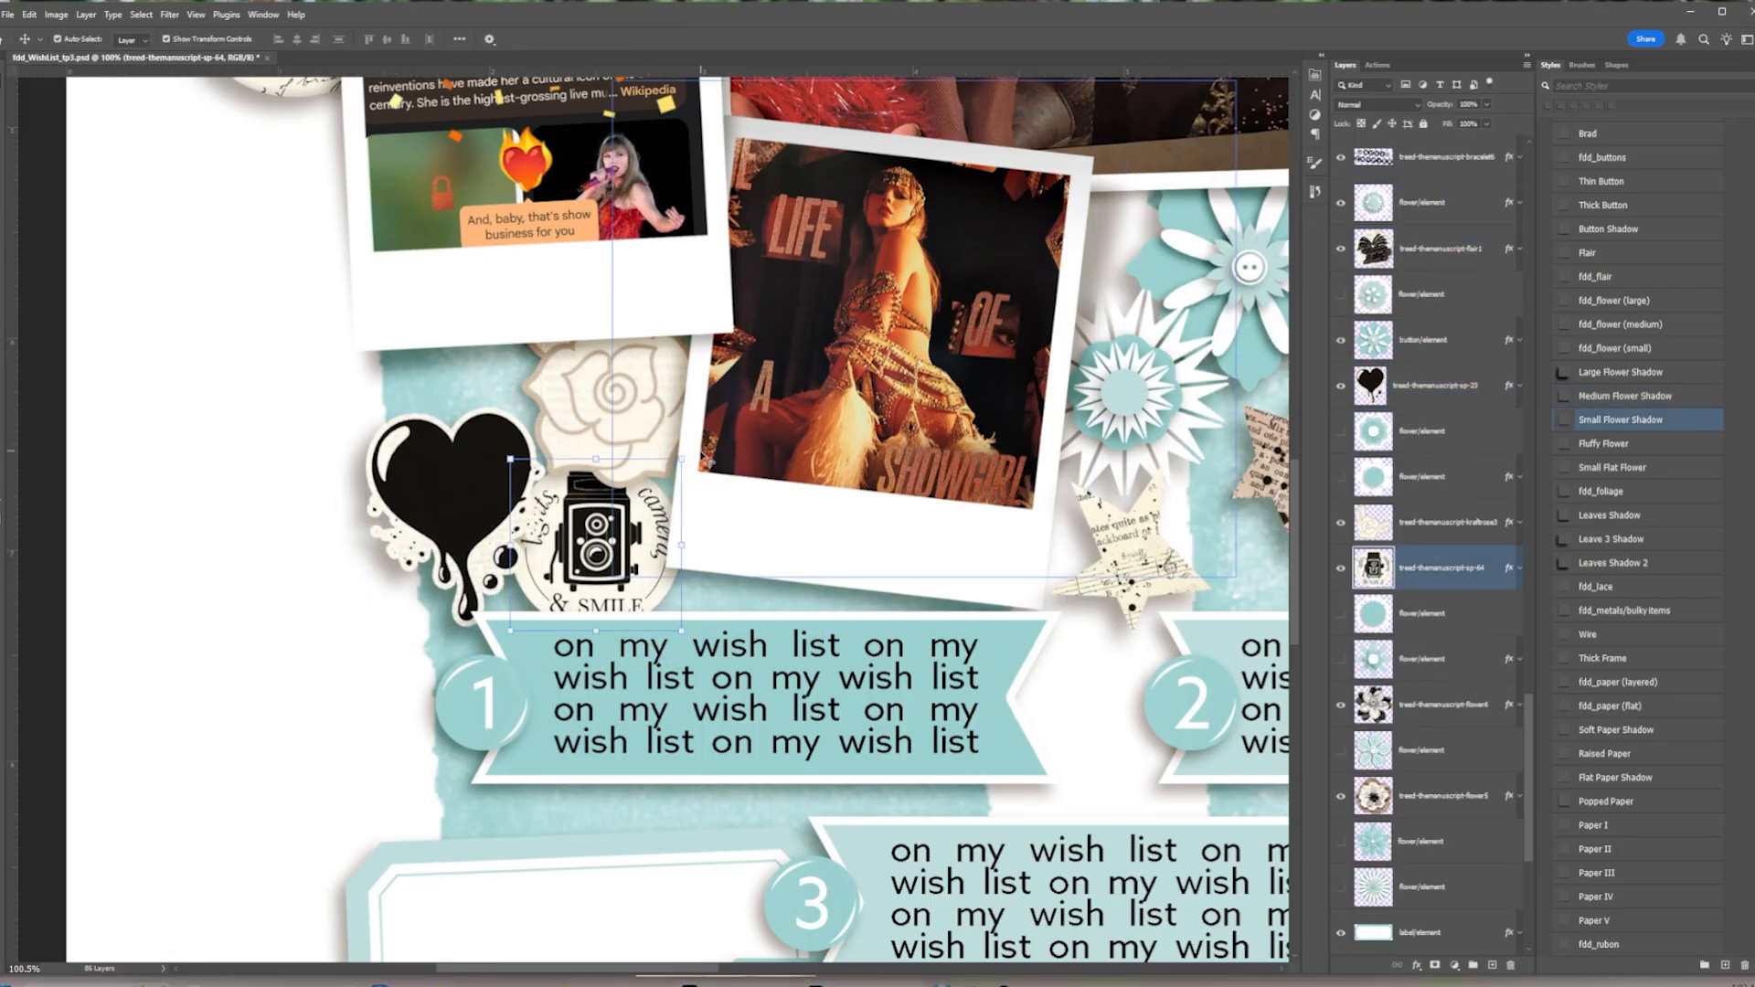
Move the black heart's layer beneath the camera sticker and nudge the heart closer to it
left_click_drag(483, 491, 485, 481)
left_click_drag(1435, 385, 1435, 588)
left_click_drag(442, 487, 455, 492)
scroll(454, 492, "down", 5)
scroll(571, 603, "up", 5)
Replace the starburst and button flowers above the paper stars with the kit's flower2 and flower4, using the template flowers' shadows
left_click(573, 612)
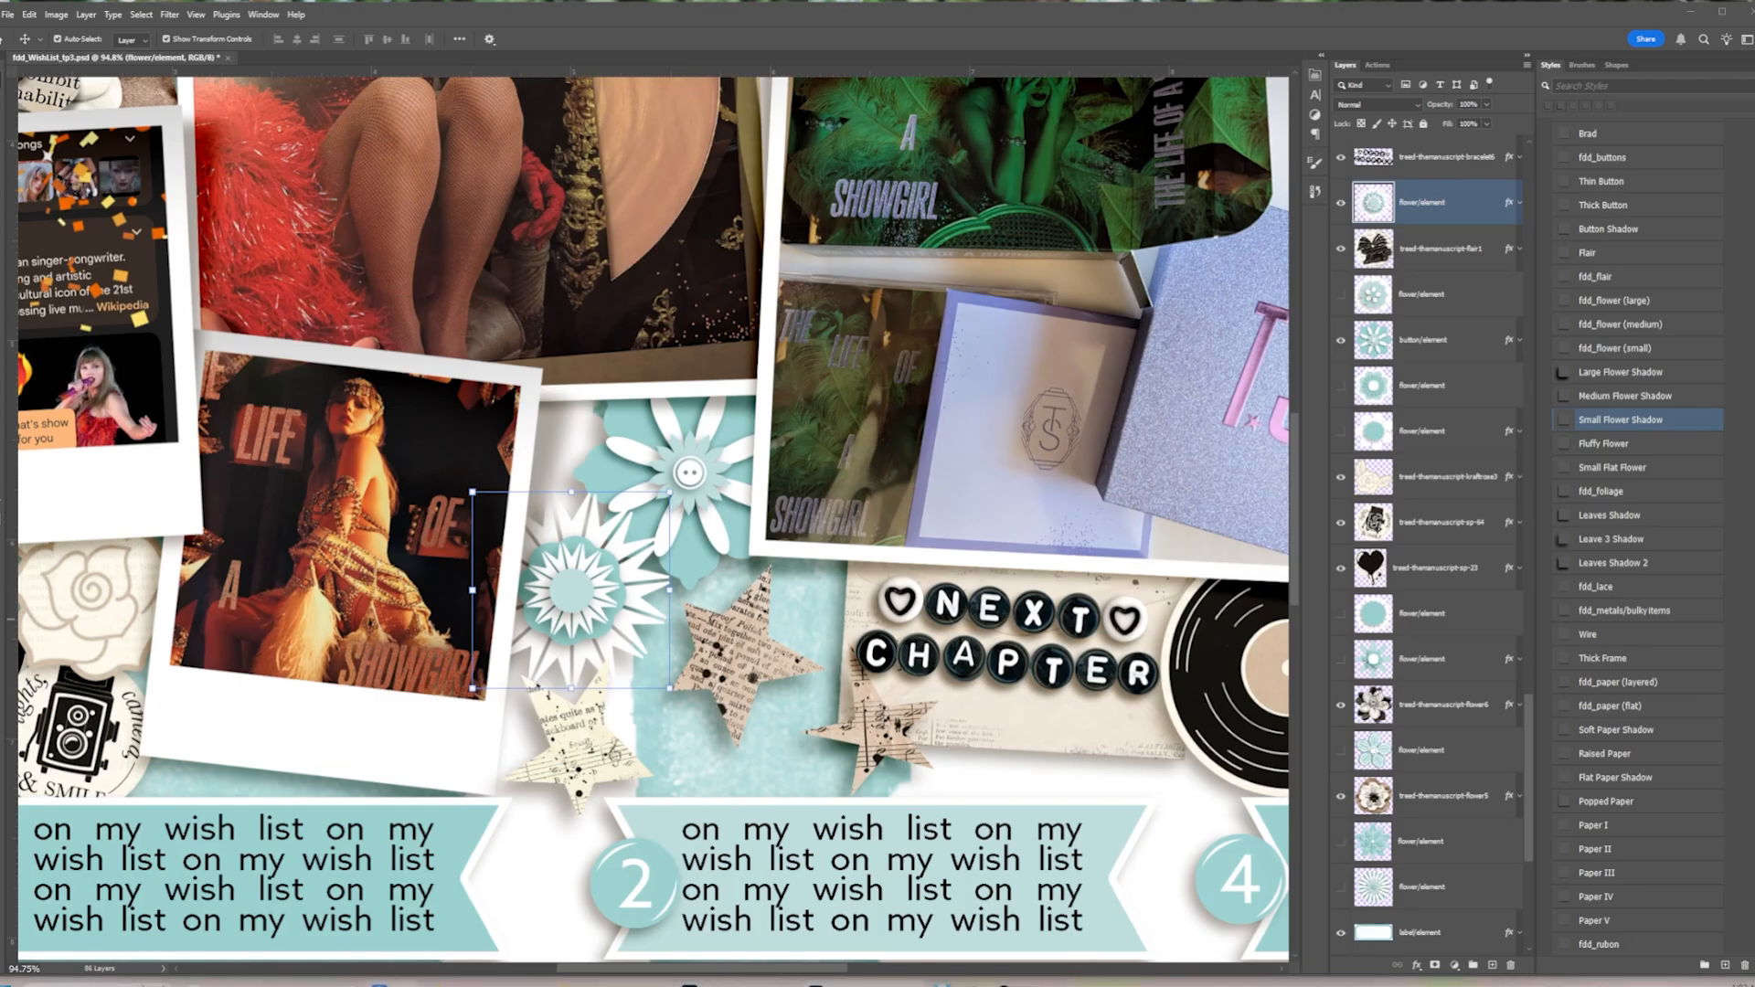
scroll(447, 522, "down", 5)
key("ctrl+v")
left_click_drag(678, 452, 589, 539)
left_click_drag(548, 581, 507, 550)
key("Return")
left_click_drag(1509, 248, 1453, 202)
left_click(1341, 248)
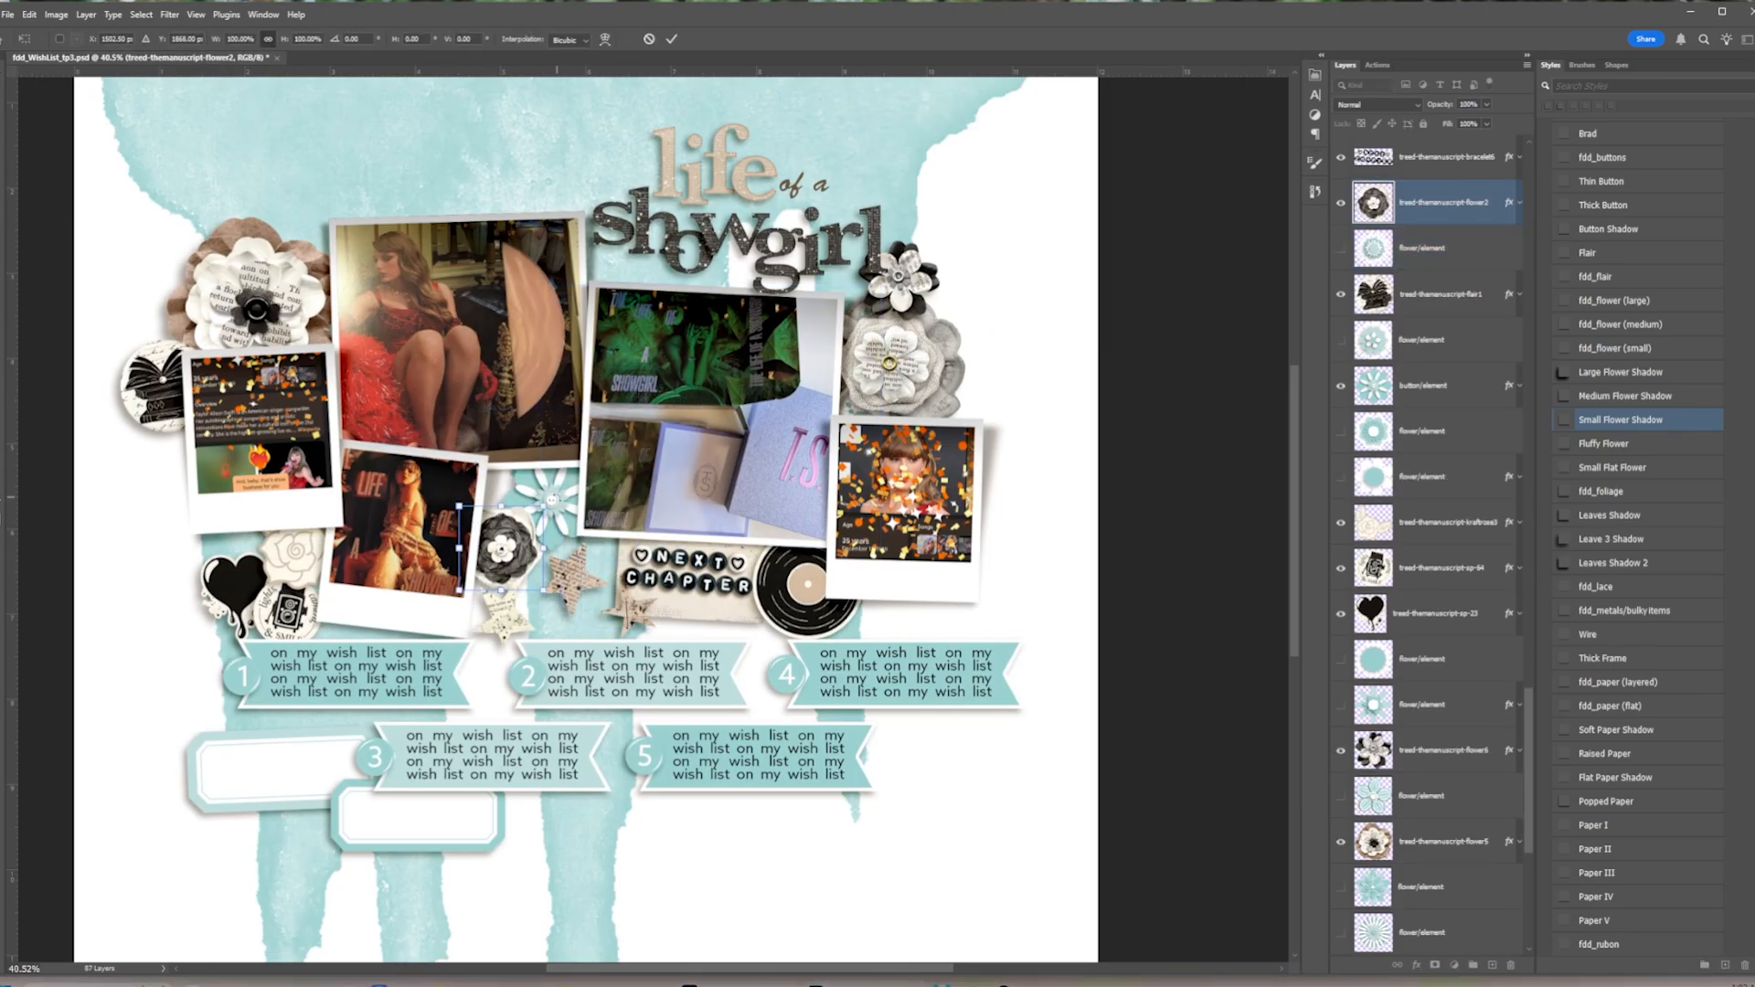
left_click(551, 501)
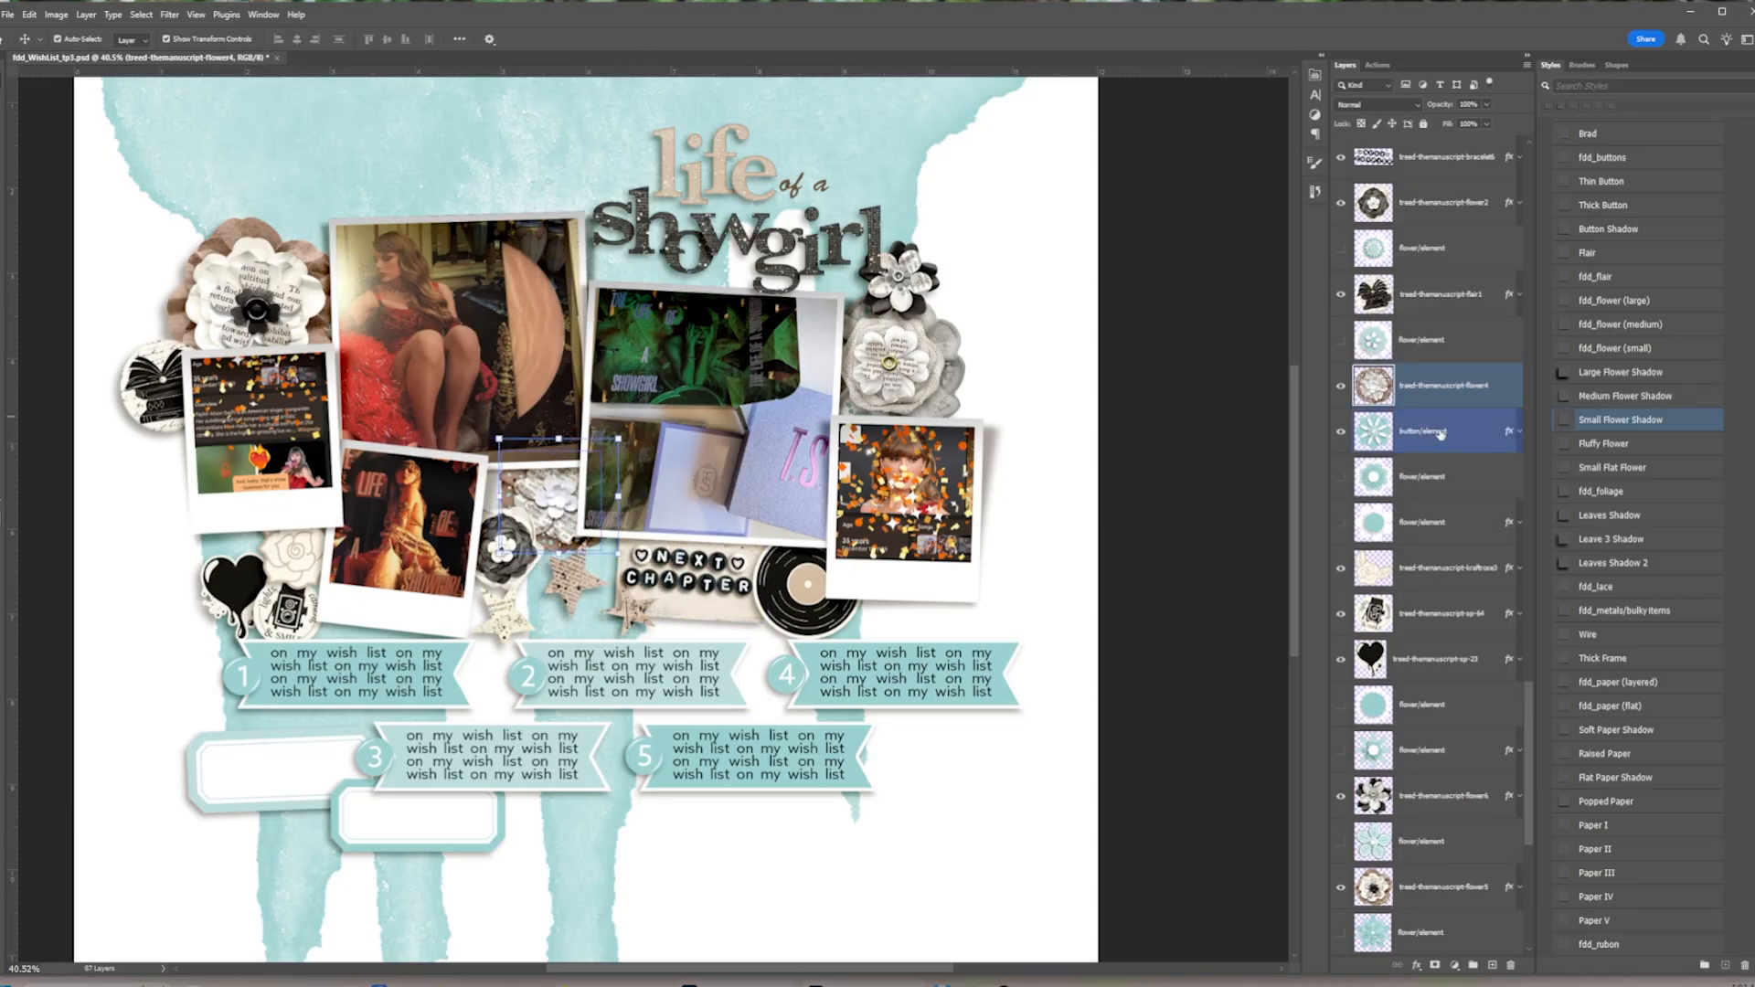
left_click(1448, 431)
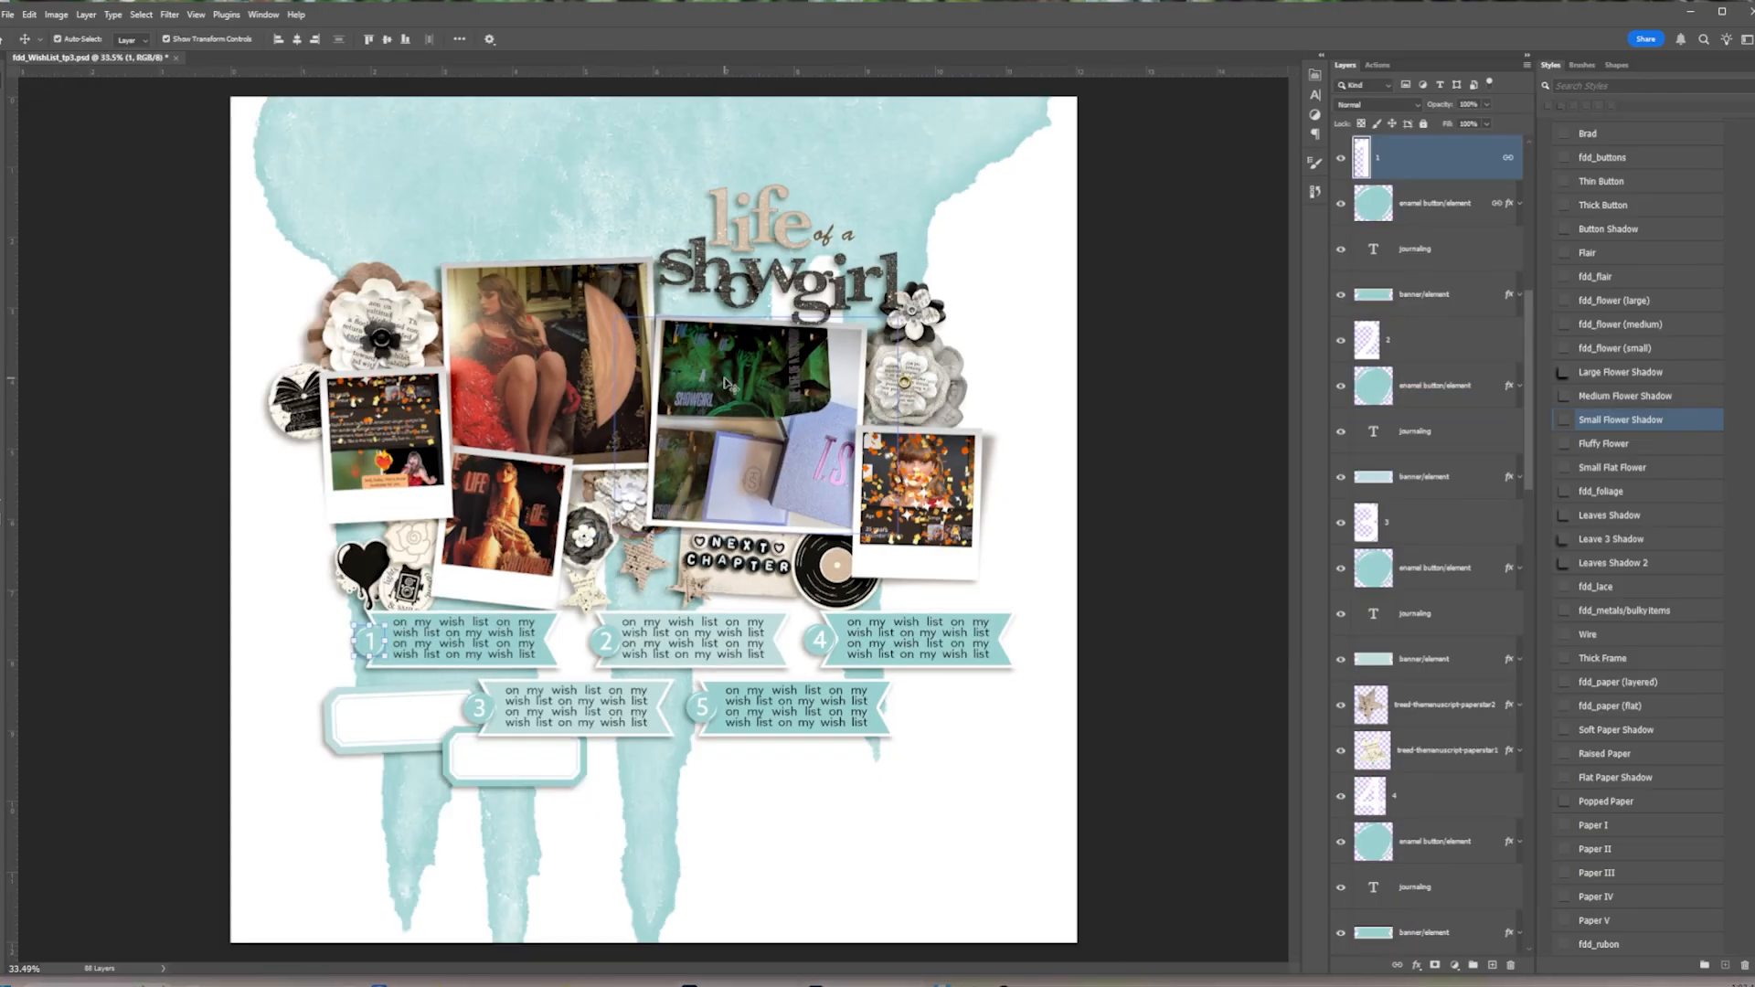
Add the kit's butterfly paper pp-09 above the paint layer and clip it to the paint
scroll(724, 384, "down", 1)
left_click(516, 197)
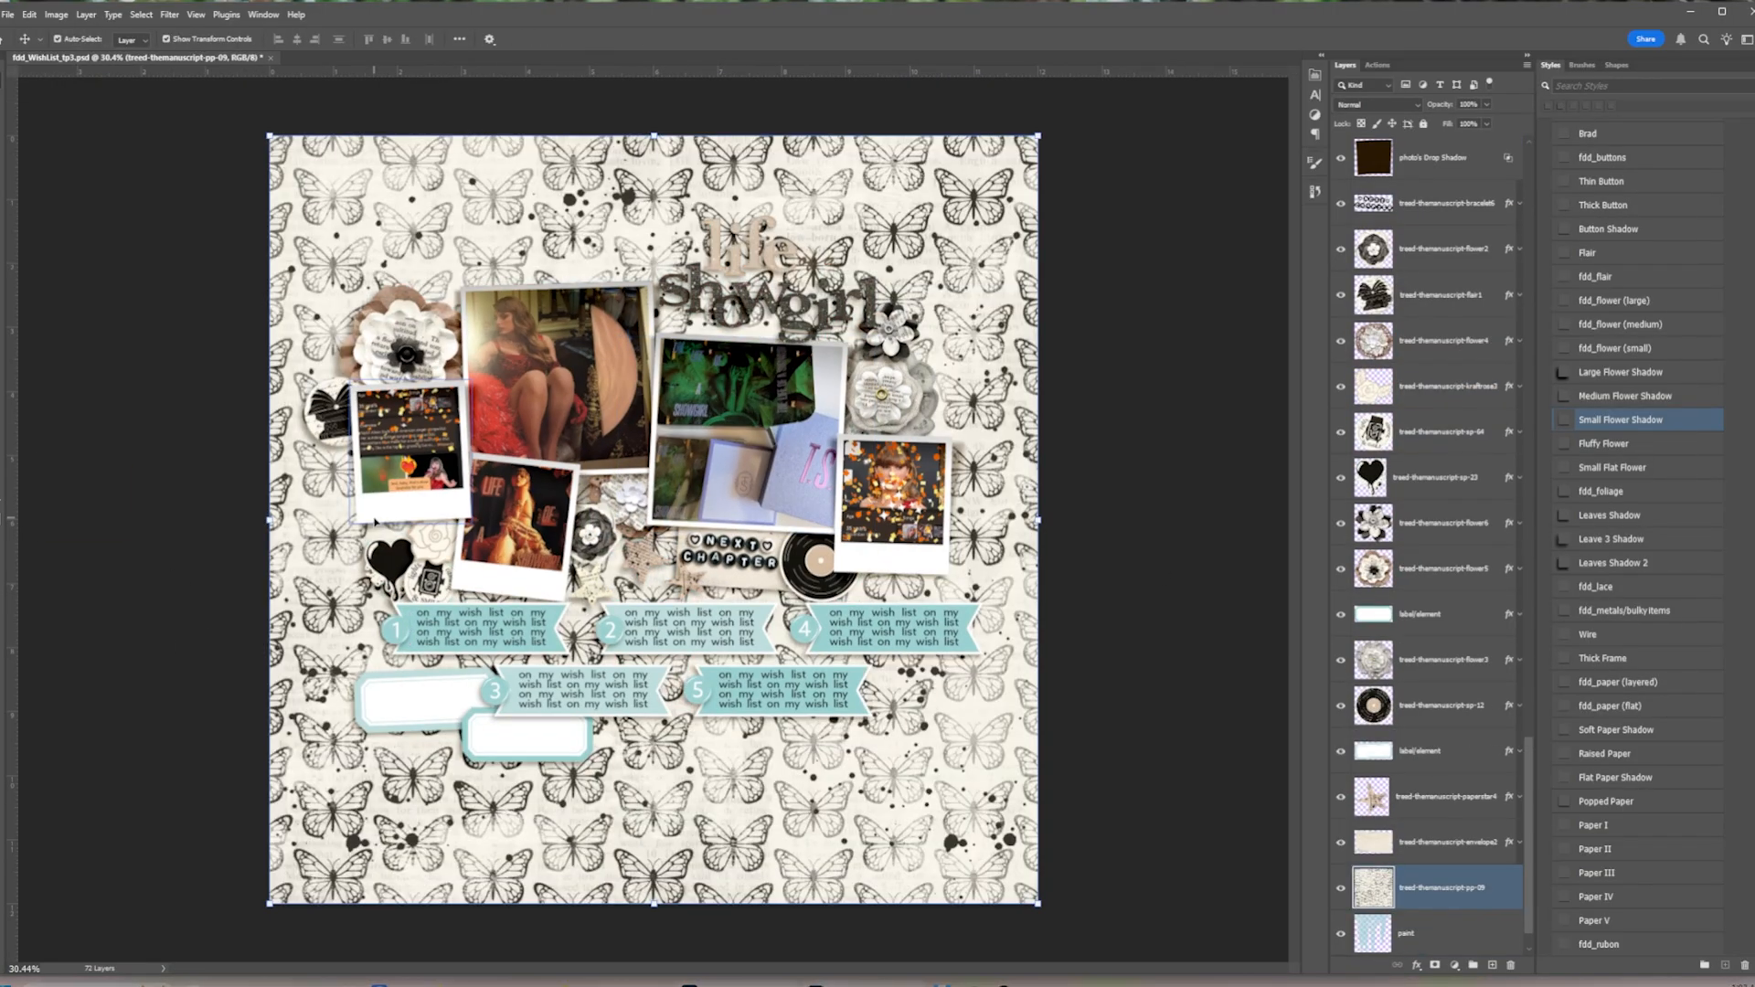
key("ctrl+alt+g")
Brush additional paint onto the paint layer behind the photos and title
left_click(1403, 931)
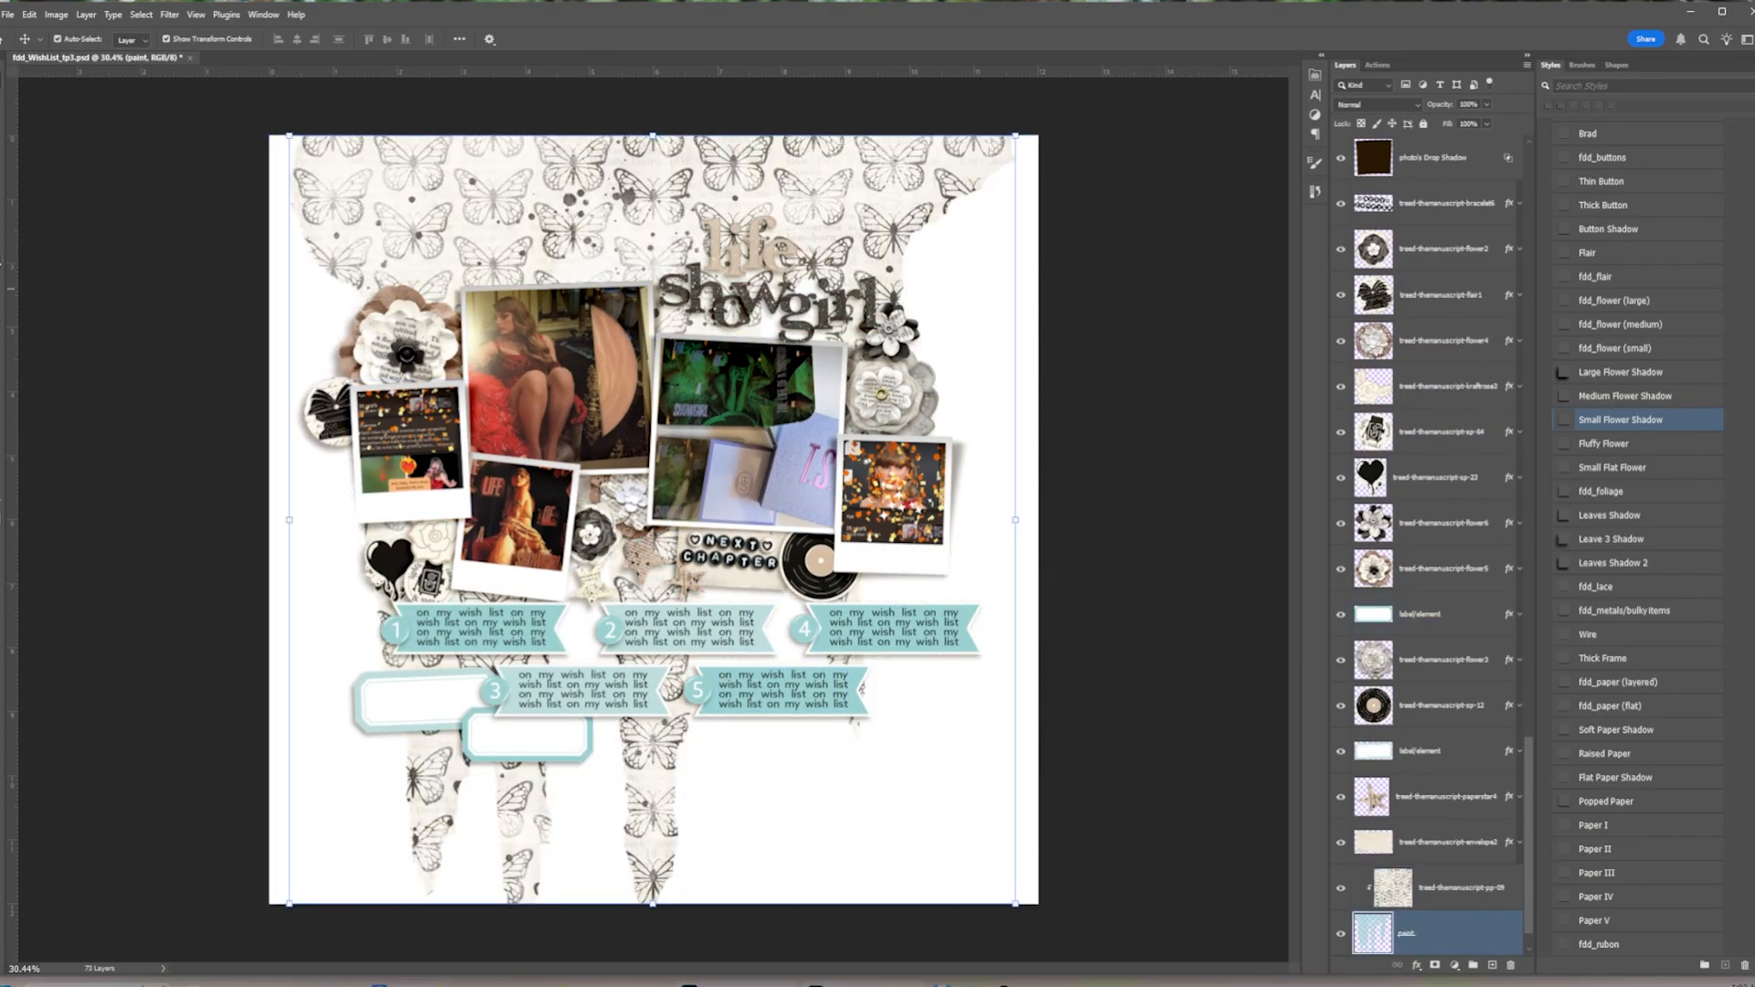
key("b")
left_click(79, 39)
left_click(552, 357)
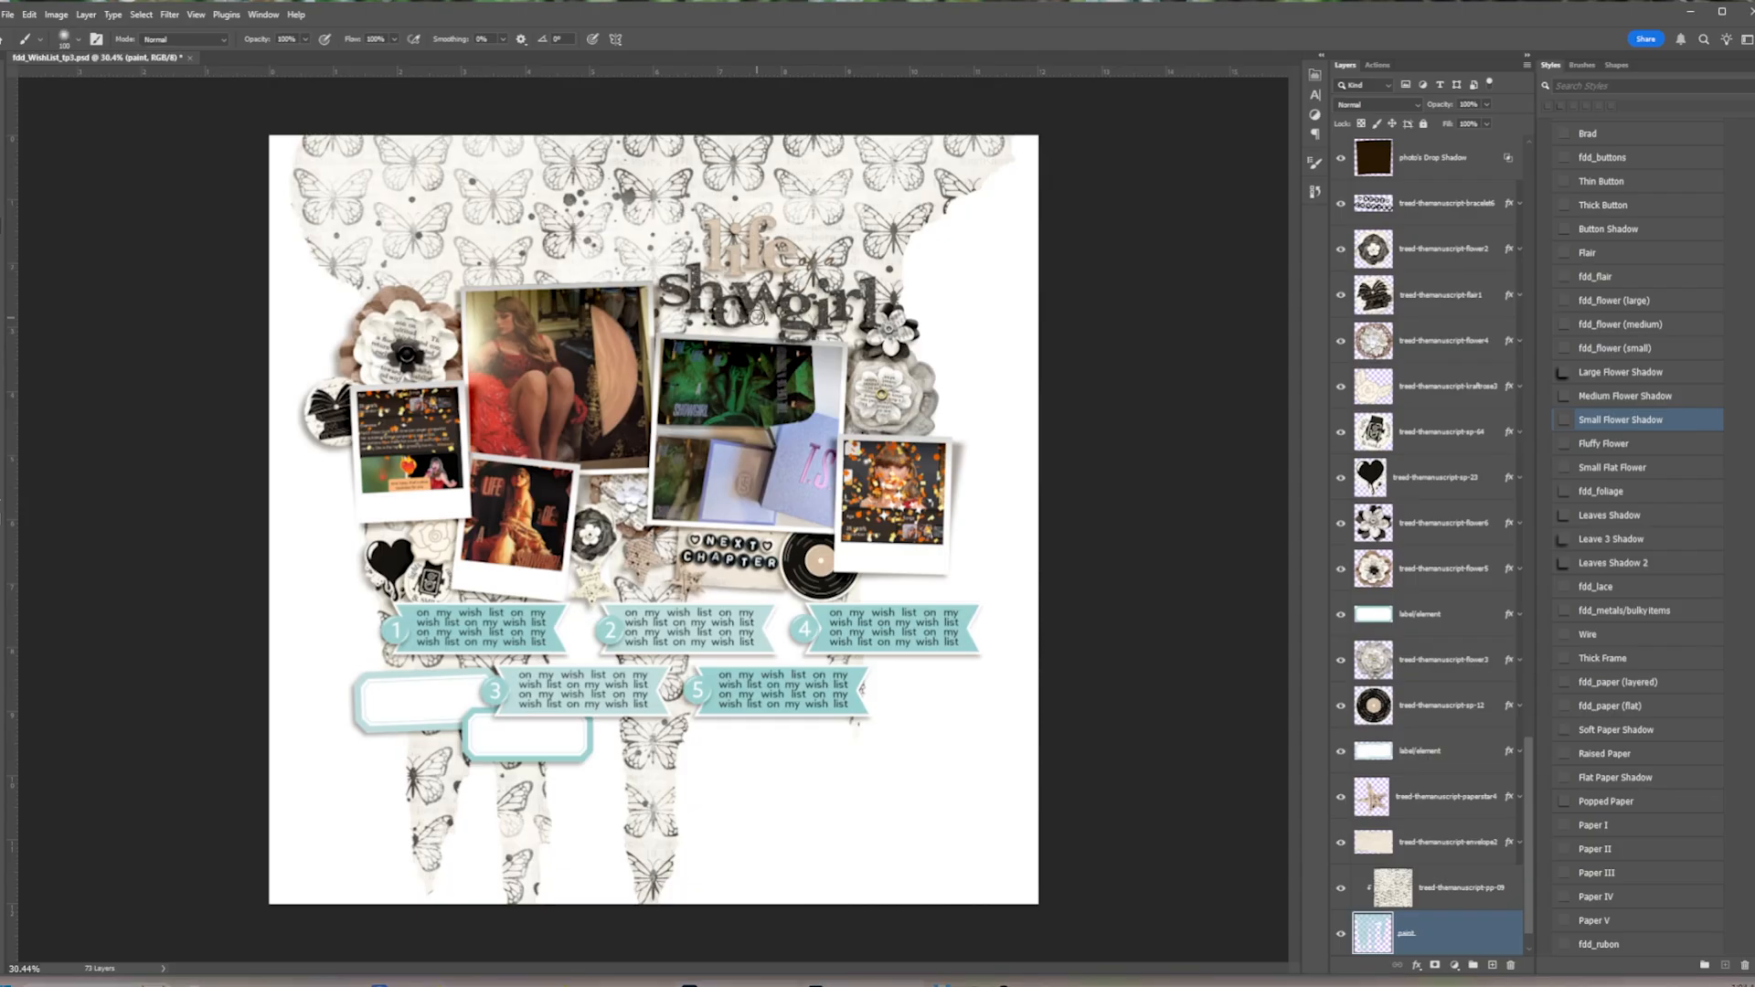
key("v")
Compare the paint area with the butterfly paper hidden and shown, and inspect the page up close
left_click(1143, 469)
left_click(1474, 929)
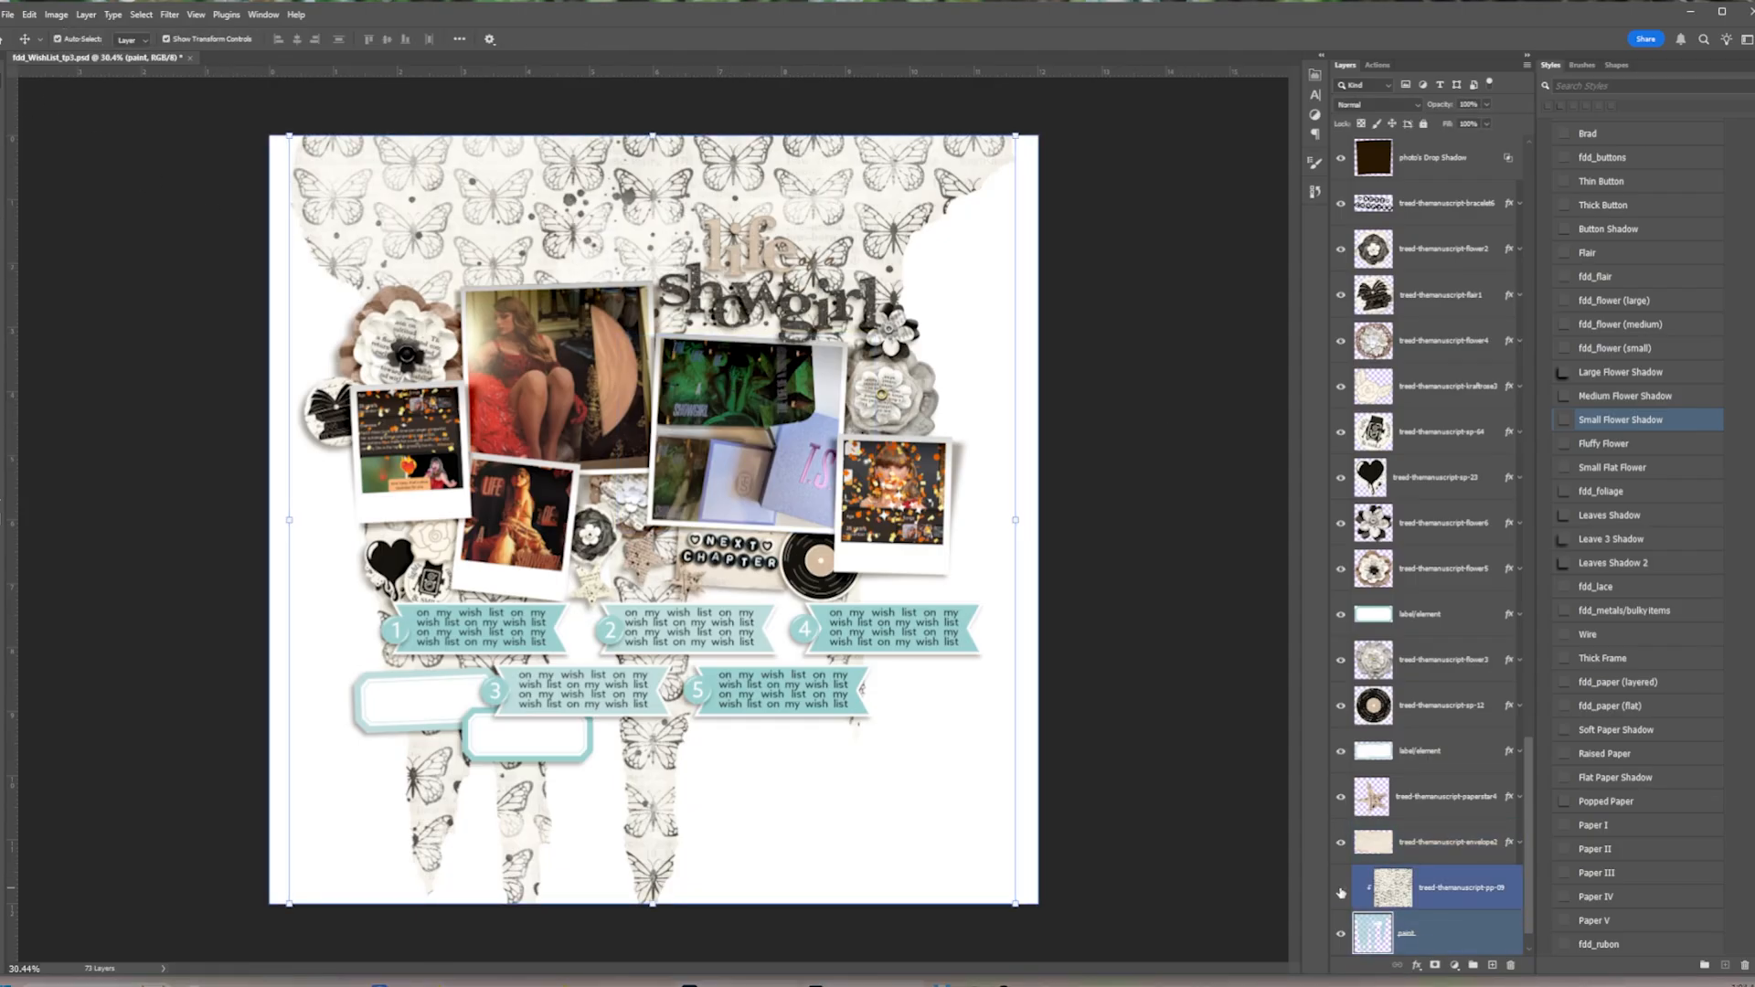
left_click(1341, 889)
left_click(1340, 890)
left_click(1133, 558)
scroll(804, 343, "up", 8)
scroll(804, 365, "down", 9)
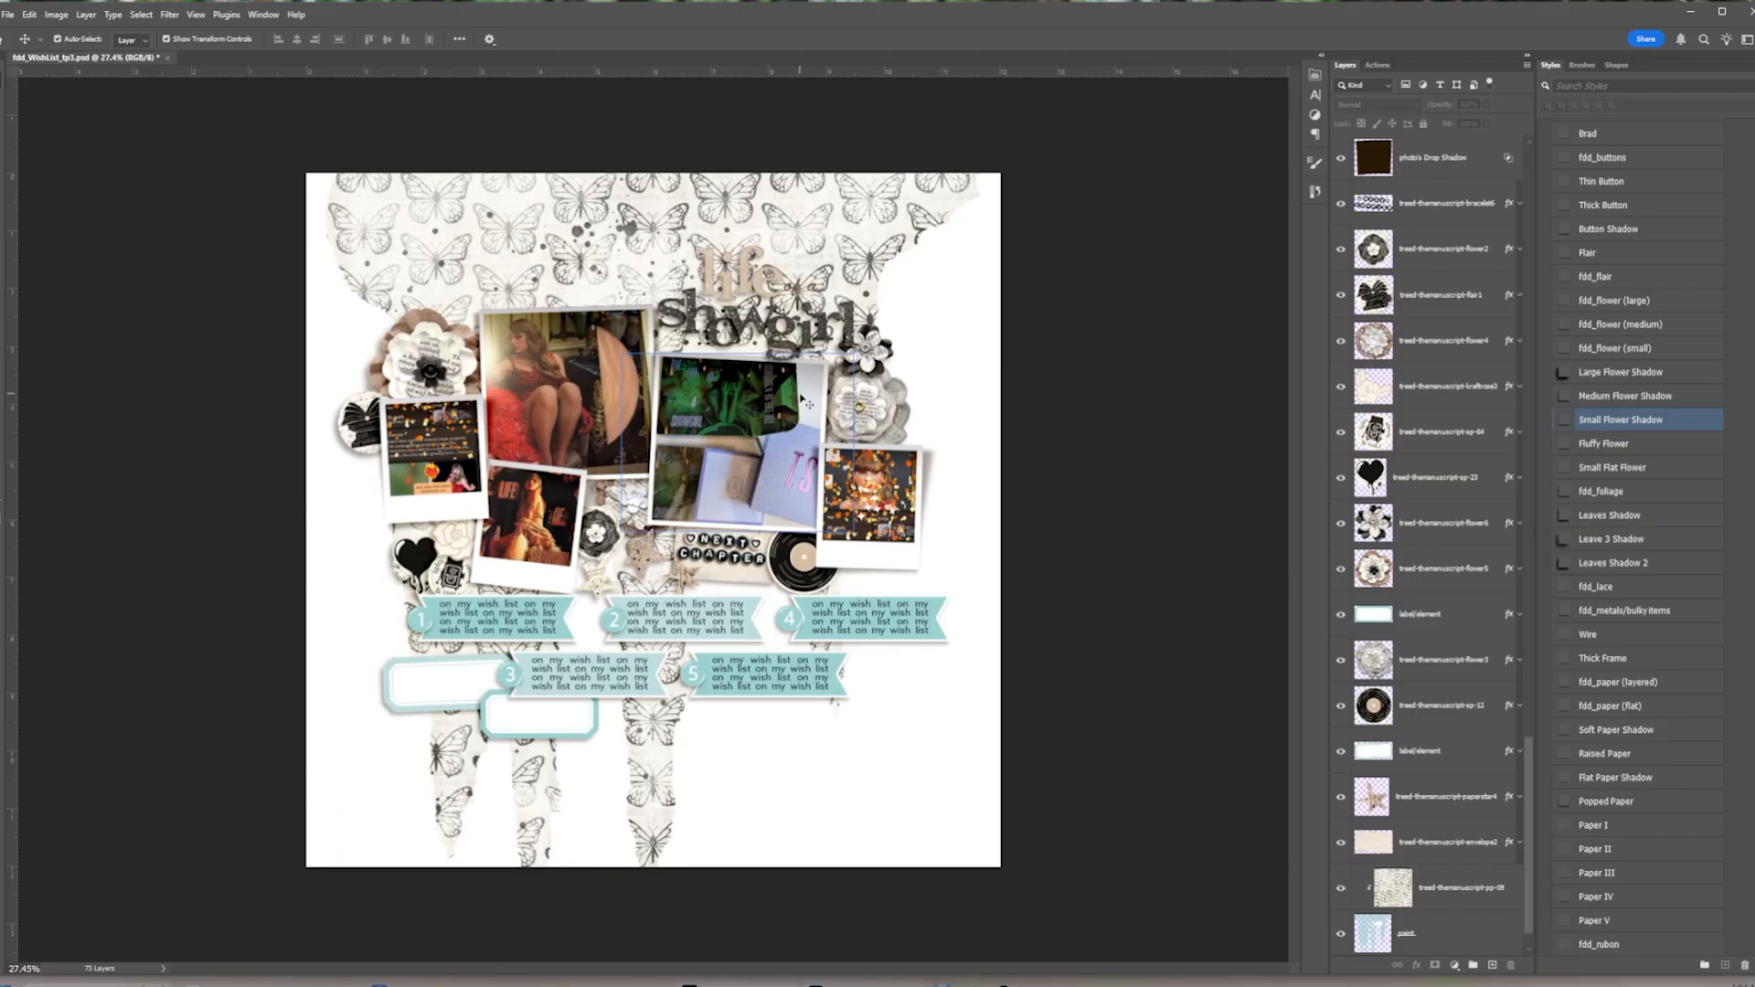
Place the kit's grey patterned paper pp-12 between the paint layer and the background paper
left_click(858, 684)
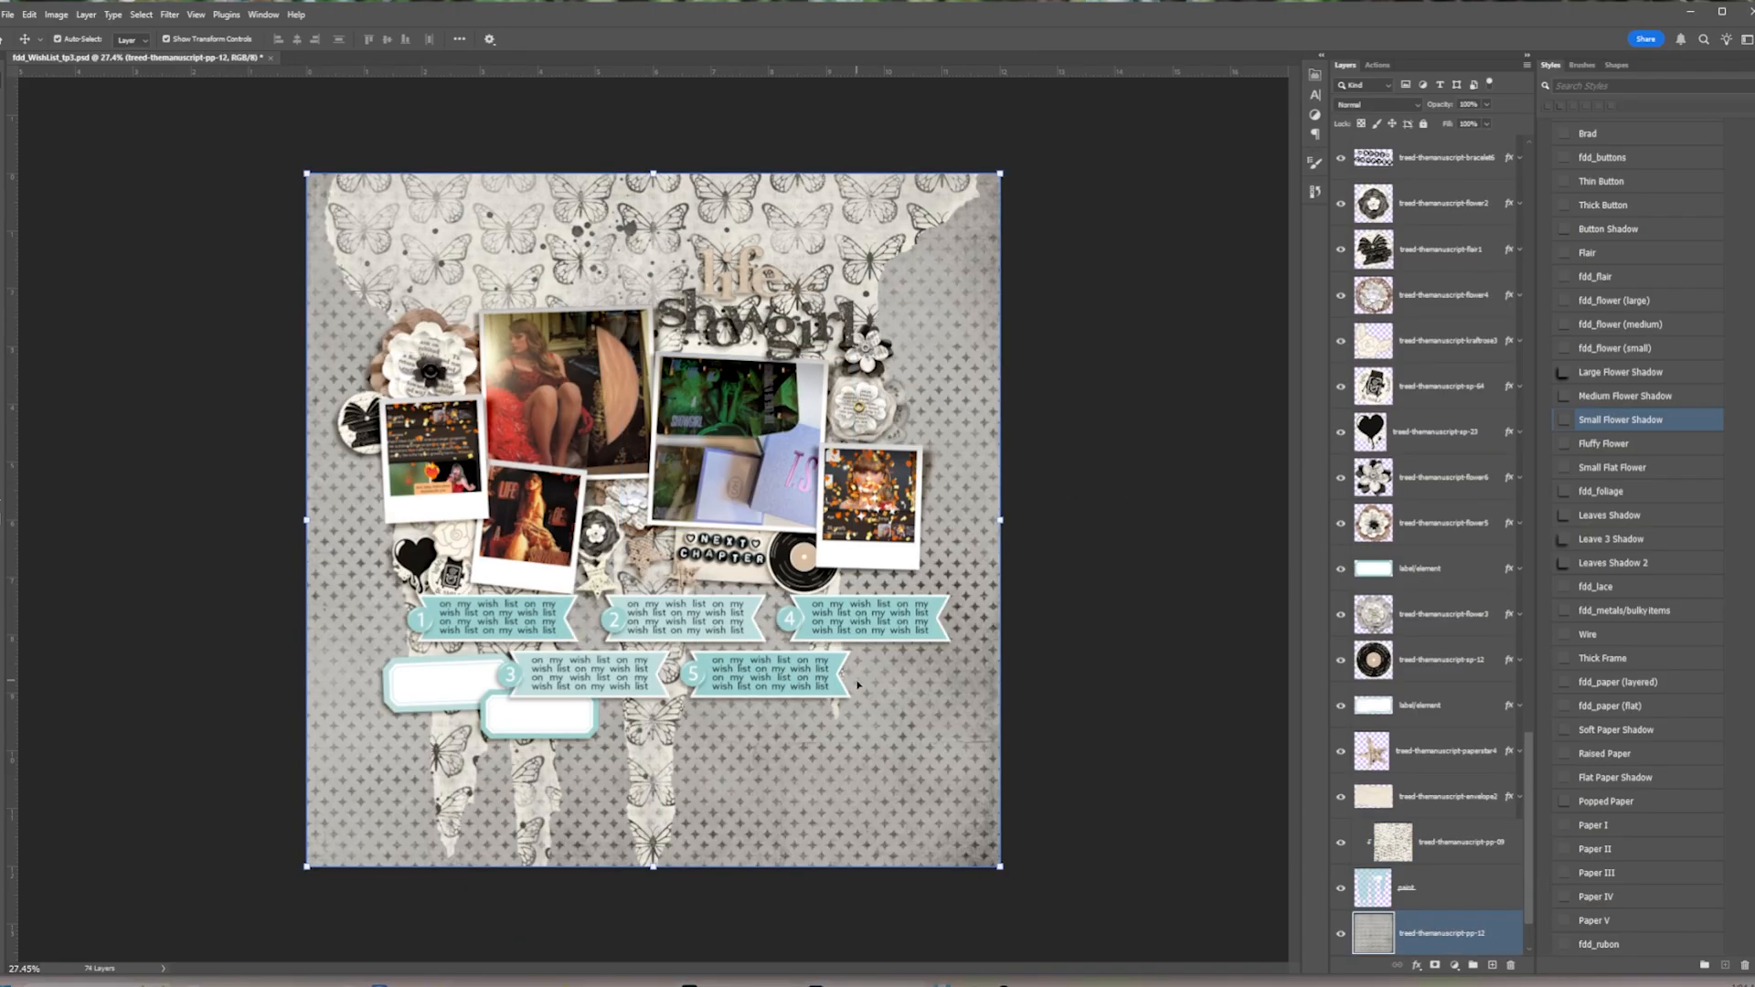
Try other kit papers as the page background and undo each placement
left_click_drag(2, 594, 567, 594)
key("ctrl+z")
left_click_drag(2, 621, 614, 548)
key("ctrl+z")
key("ctrl+z")
left_click_drag(2, 541, 700, 522)
key("ctrl+z")
Select the paint layer and search the layer styles for "pain"
left_click(1457, 841)
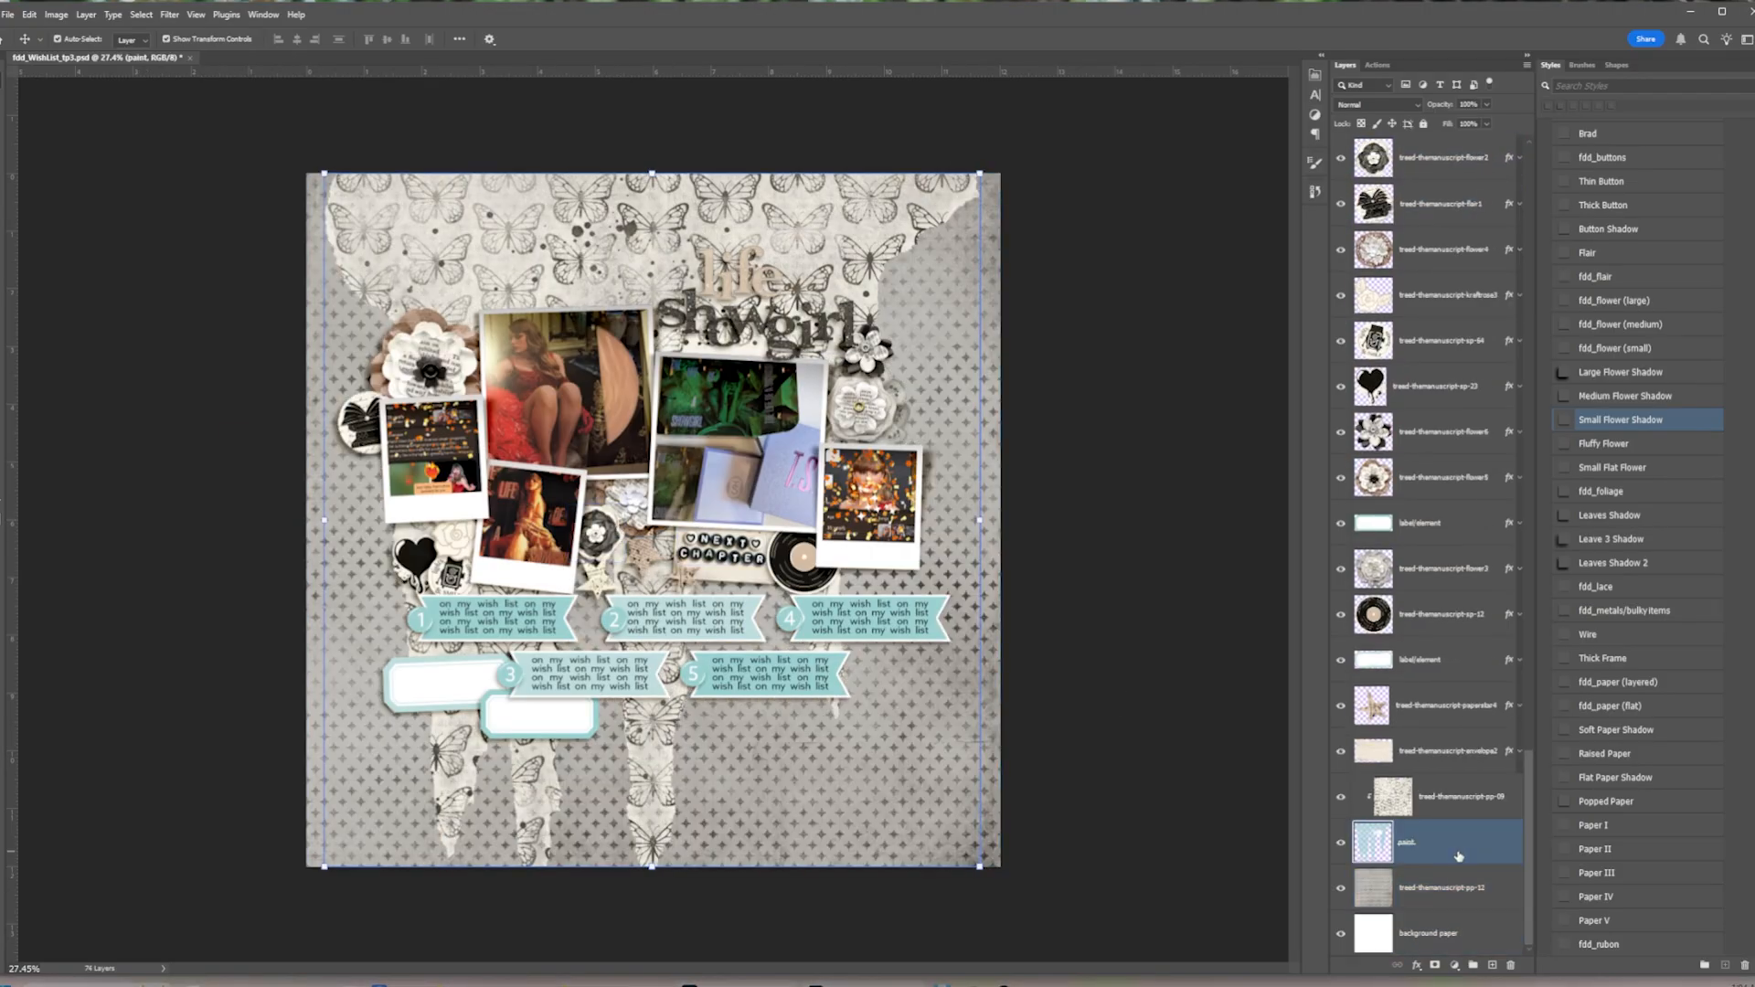
scroll(1613, 765, "down", 10)
left_click(1600, 85)
type("pain")
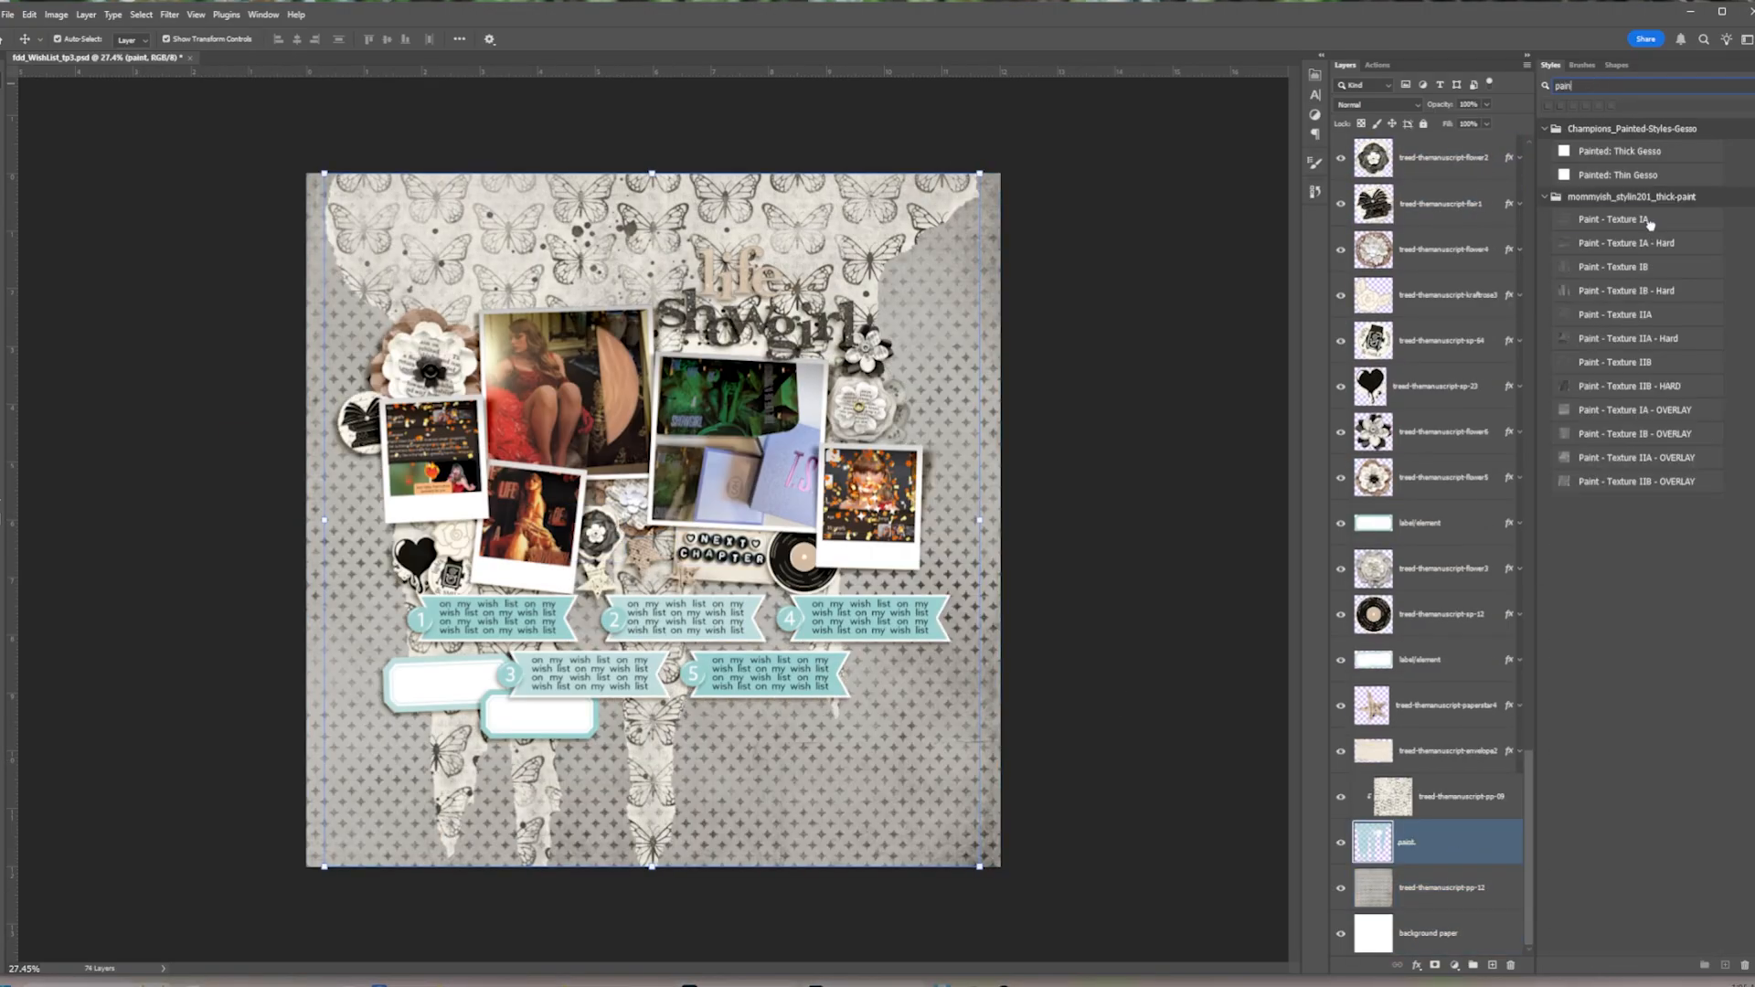
Try the Paint - Texture IB, IIA, IIA - Hard, IIB and IIB - HARD styles on the paint layer
left_click(1623, 267)
left_click(1627, 314)
left_click(1633, 340)
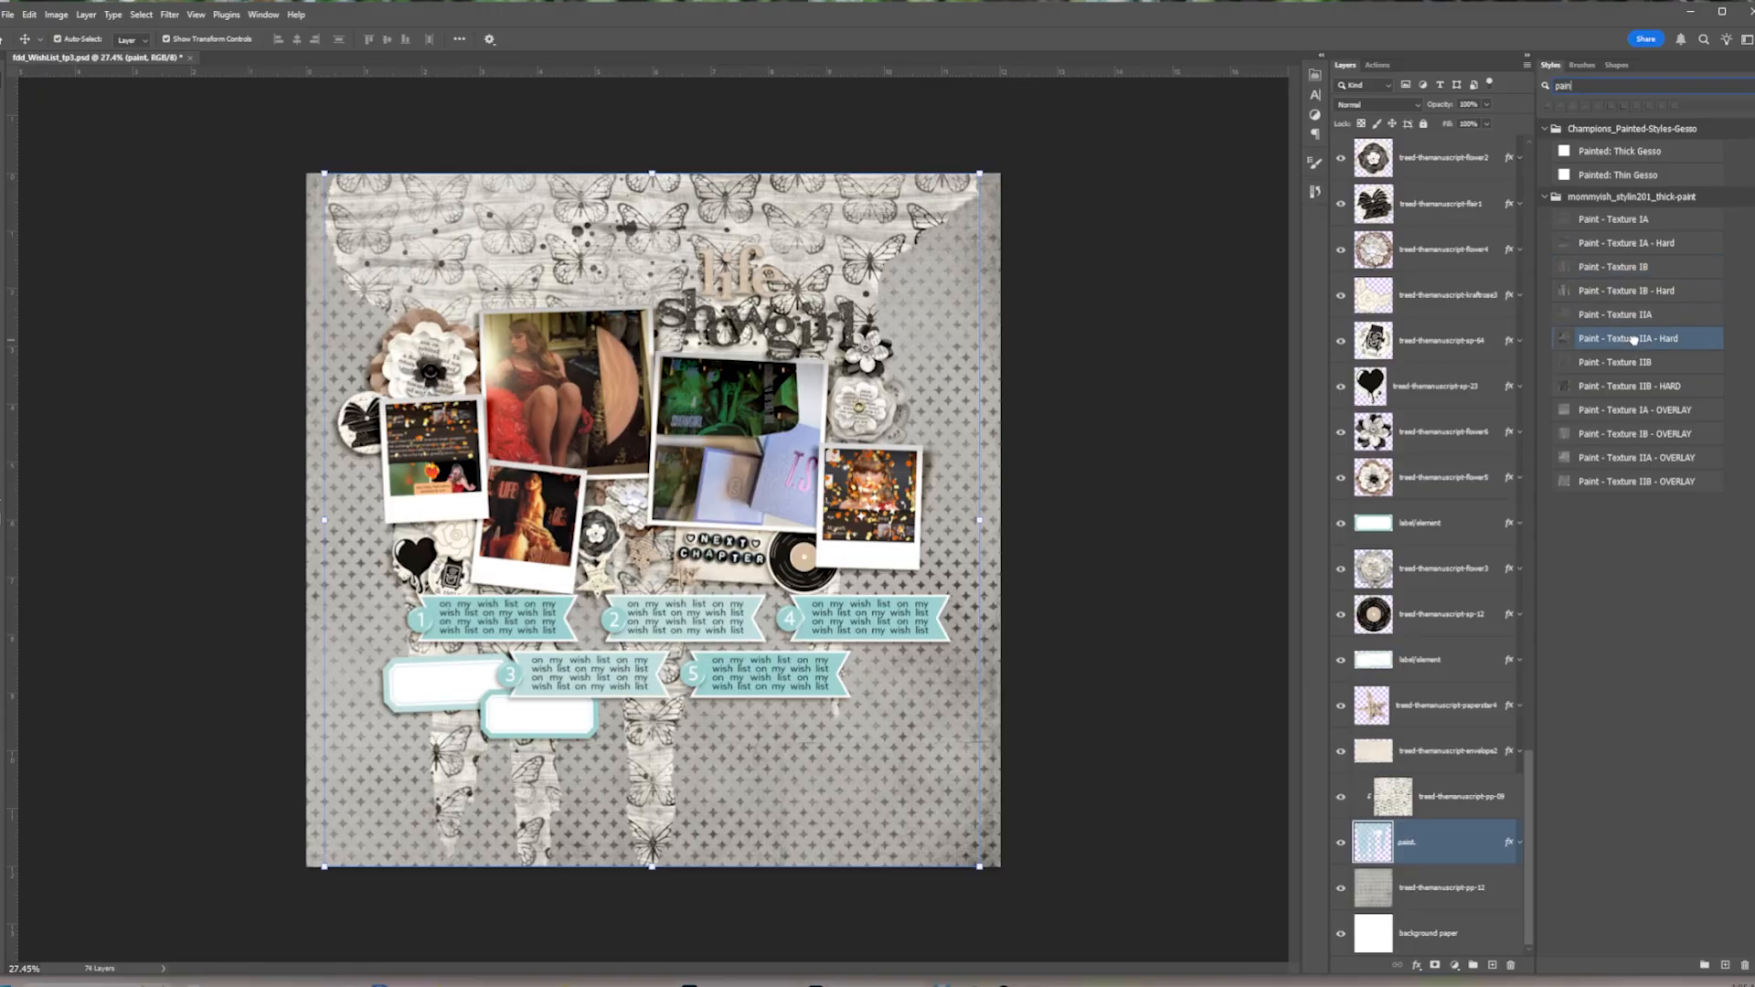
left_click(1643, 359)
left_click(1637, 390)
left_click(1634, 318)
left_click(1635, 363)
left_click(1634, 319)
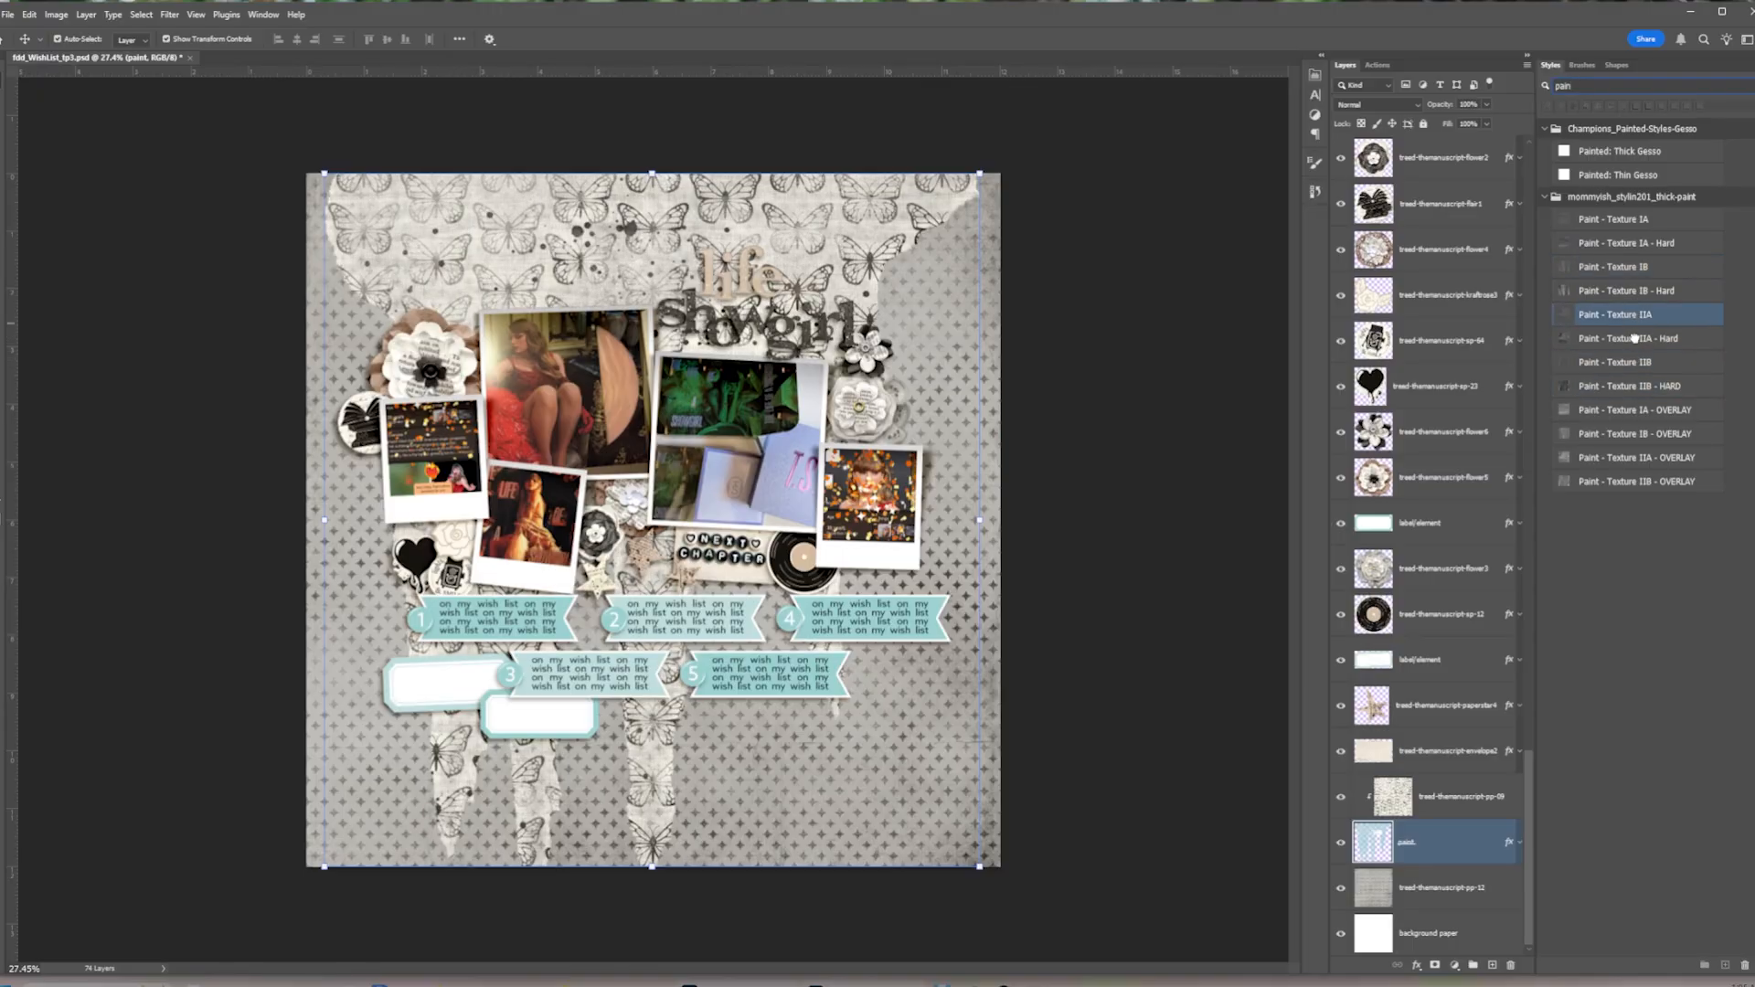
Compare the remaining thick-paint styles on the paint layer, apply Paint - Texture IA - Hard, and clear the style search
left_click(1636, 340)
left_click(1638, 367)
left_click(1632, 245)
left_click(1624, 362)
left_click(1626, 221)
left_click(1626, 382)
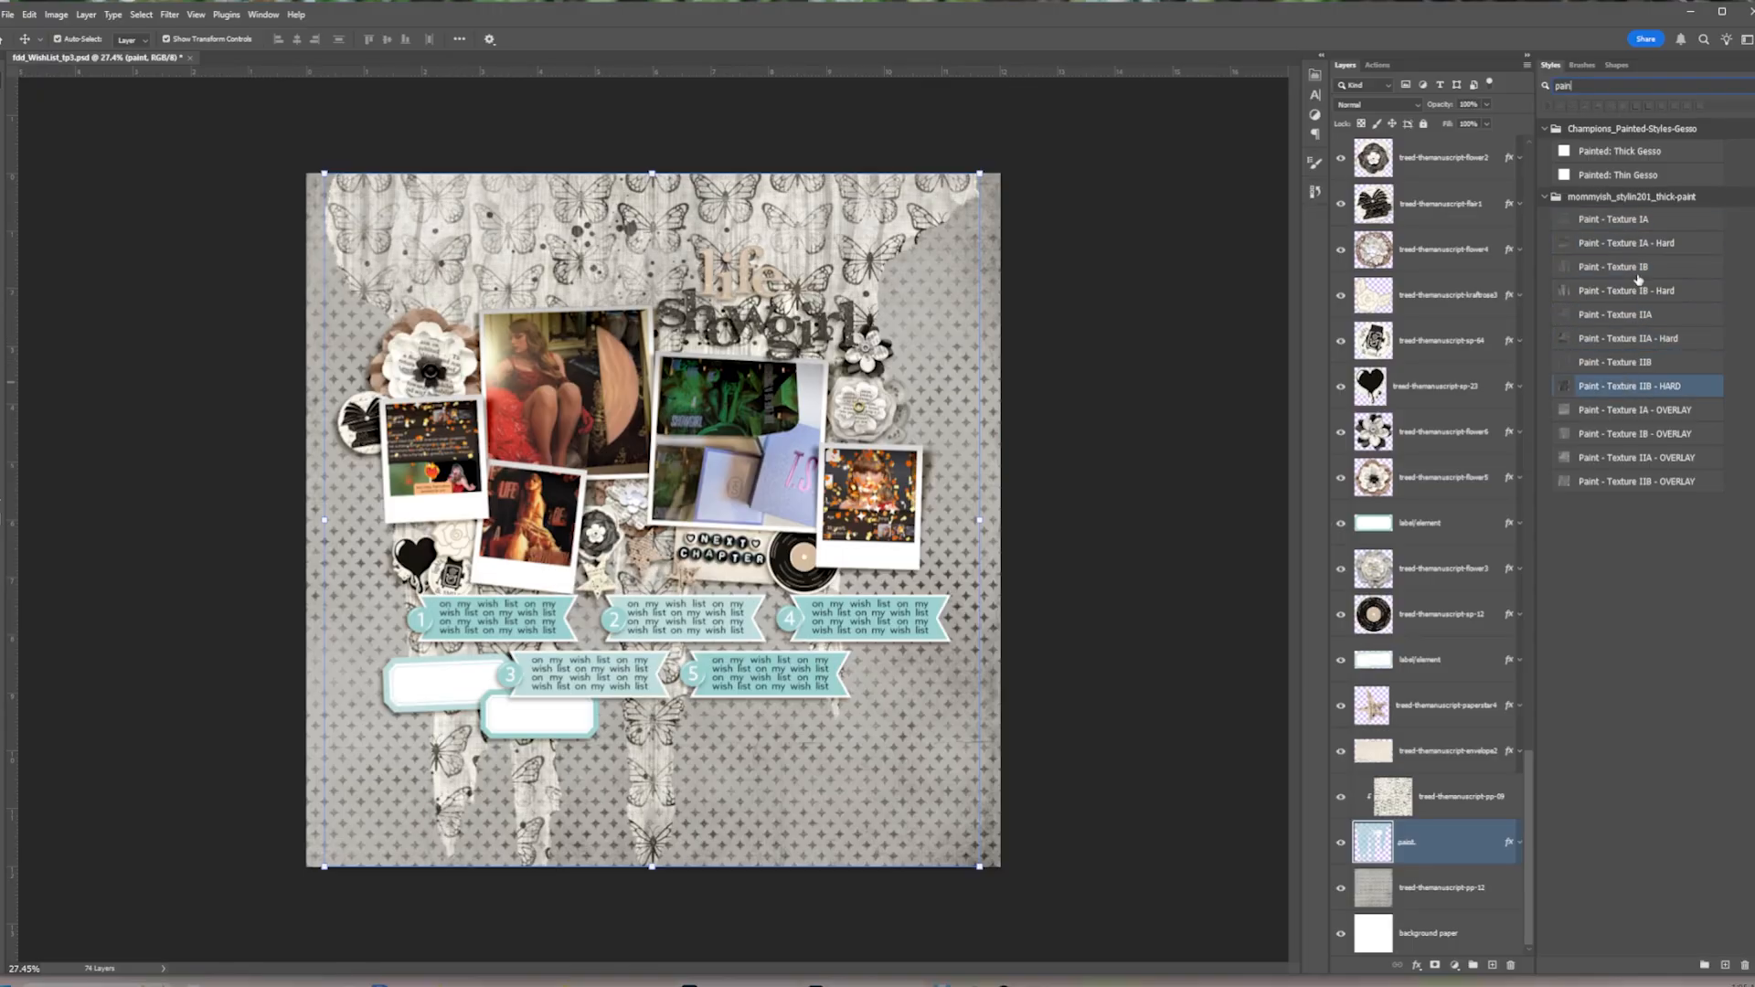
left_click(1642, 247)
key("BackSpace")
left_click(1115, 411)
Place the kit's striped tag sp-53 over the lower teal label, order it beside the label's layer, and hide that label
left_click(438, 685)
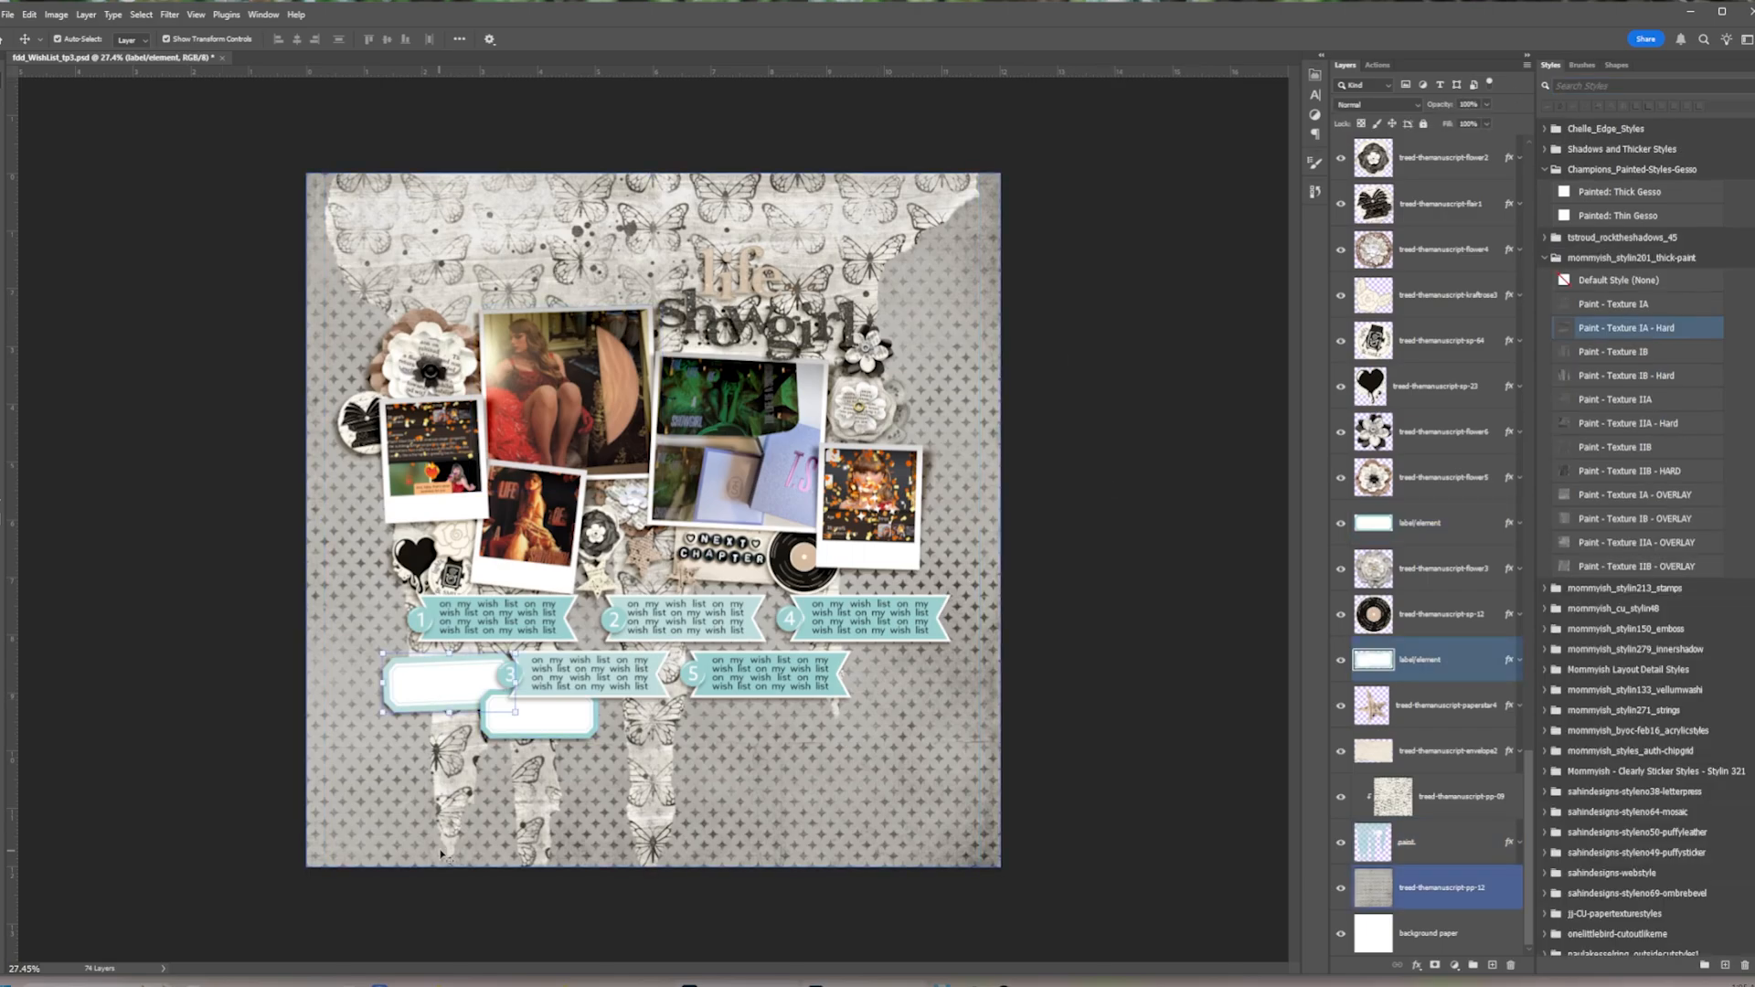
left_click(431, 508)
scroll(347, 530, "up", 1)
left_click(448, 708)
scroll(448, 731, "up", 3)
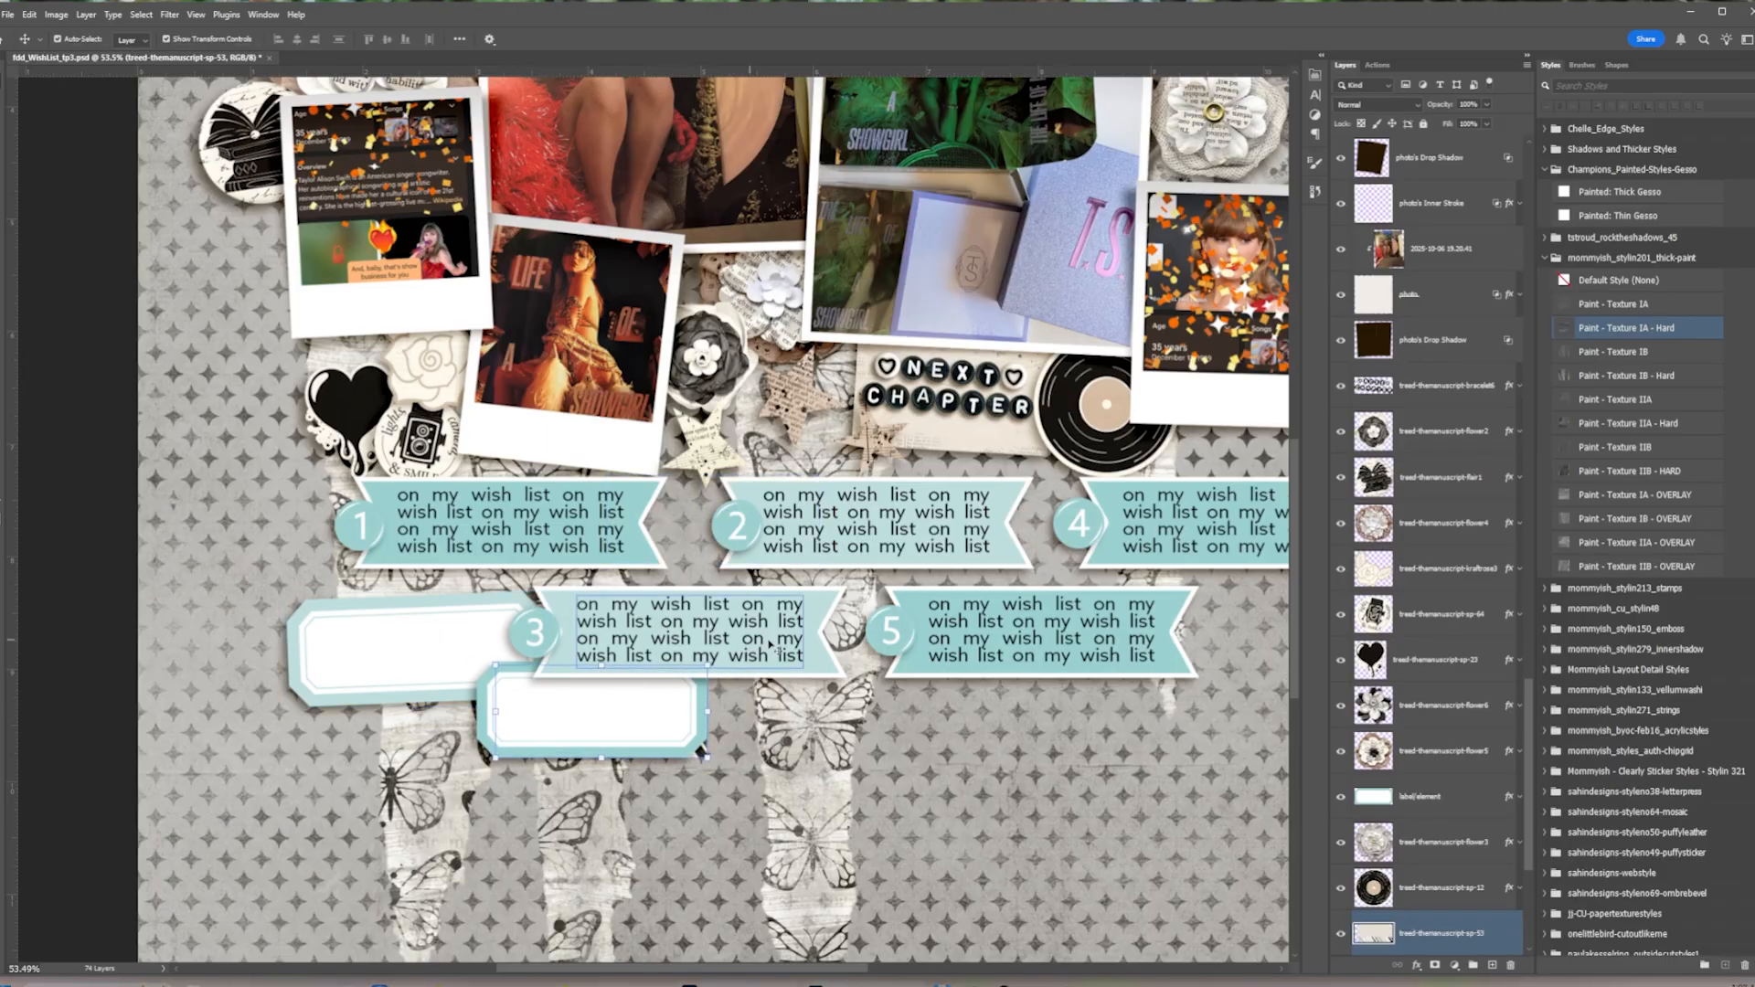
scroll(1445, 804, "down", 2)
left_click_drag(1510, 798, 1499, 753)
scroll(1499, 753, "down", 2)
key("ctrl+]")
key("ctrl+]")
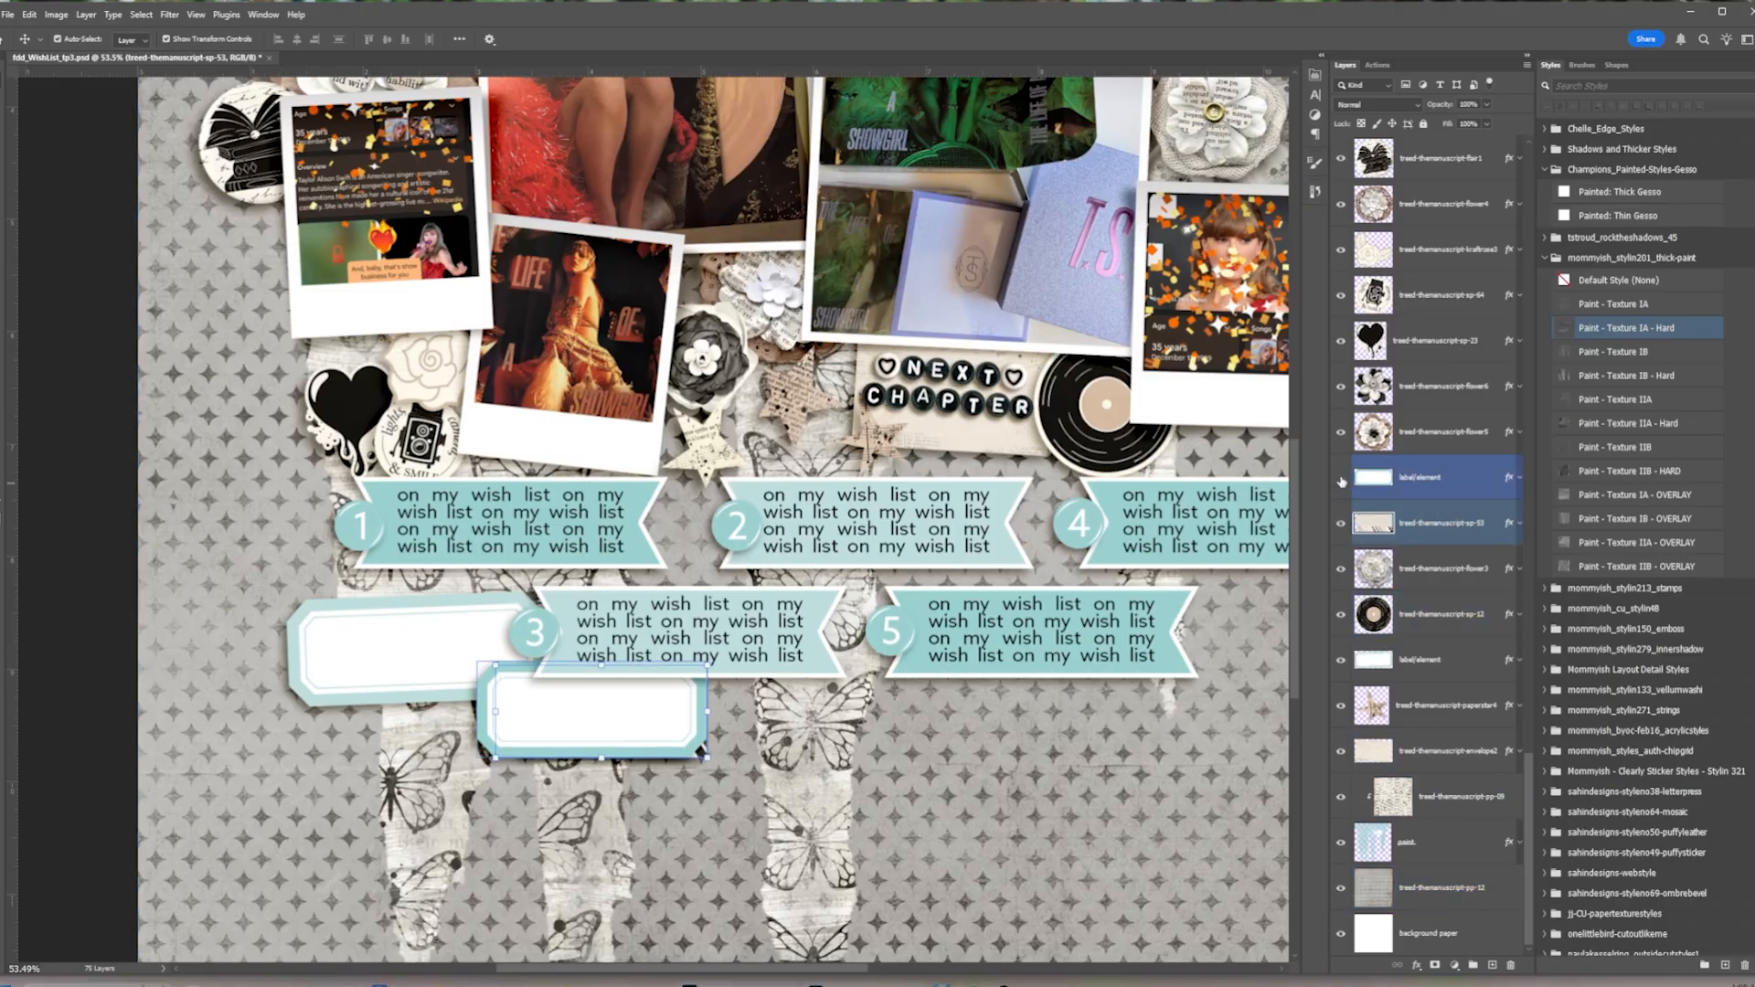
left_click(1341, 477)
left_click(1340, 477)
left_click(1341, 477)
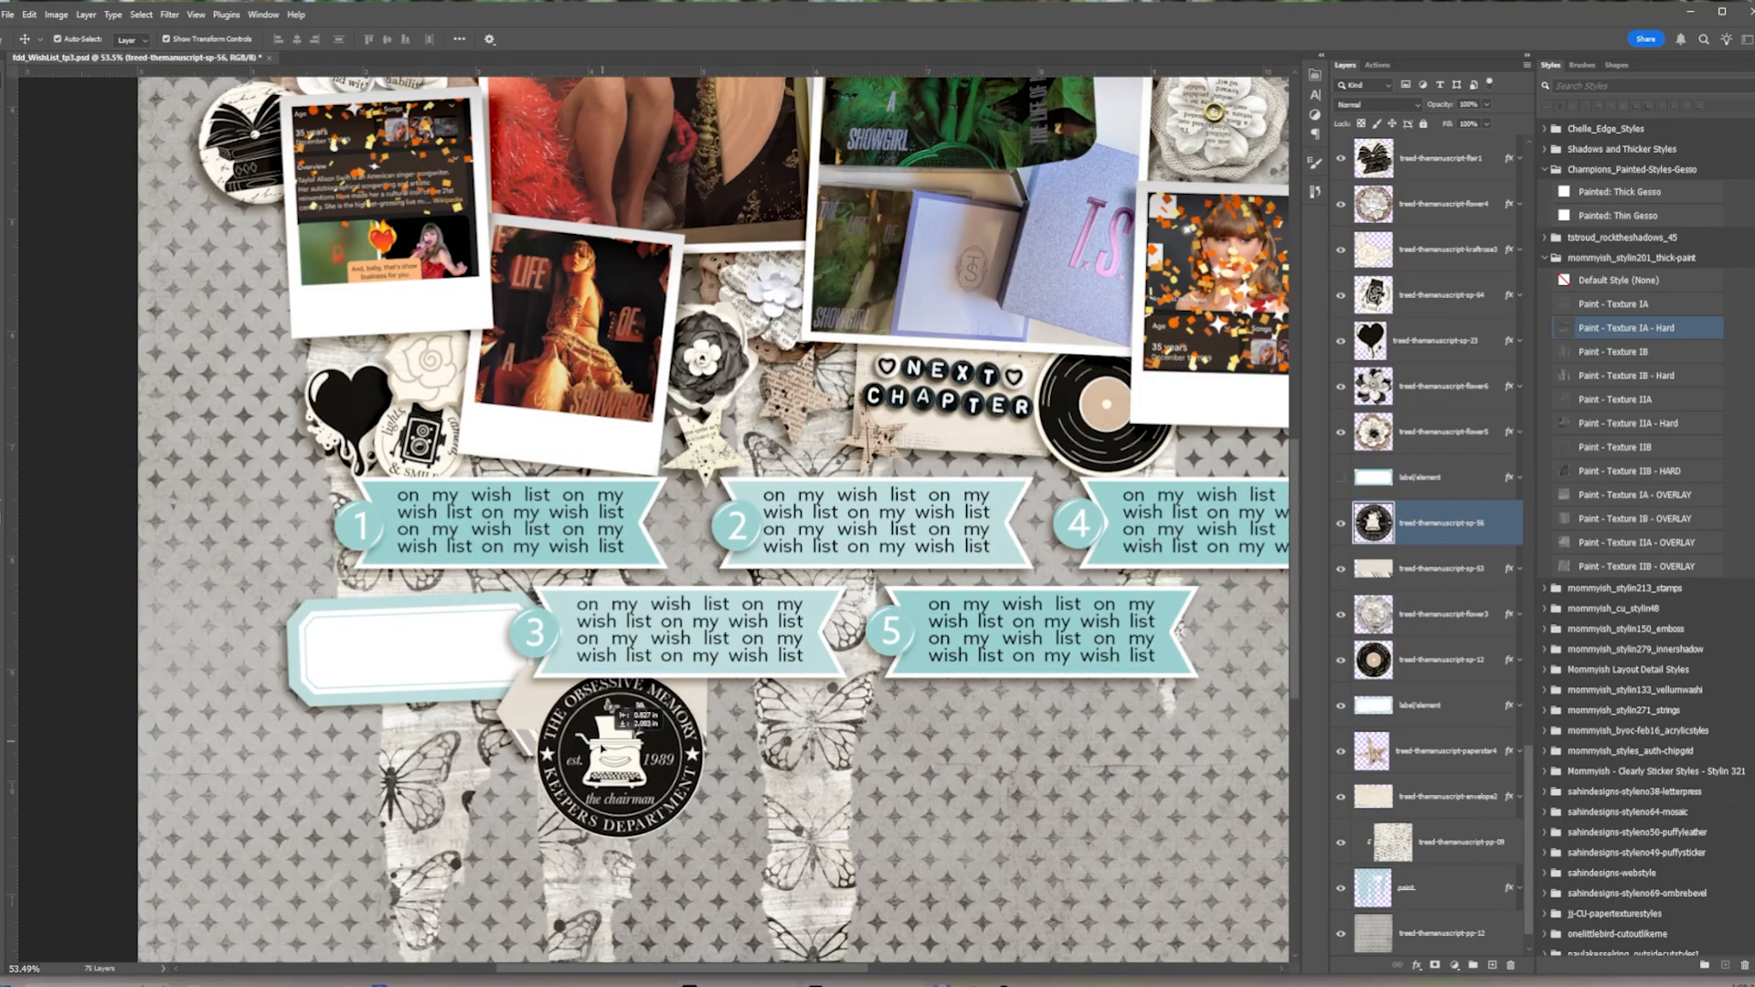
Scale down the butterfly paper pp-09 and arrange it with three duplicates so the copies cover the whole paint shape
scroll(271, 693, "down", 2)
scroll(268, 692, "down", 4)
left_click(1459, 797)
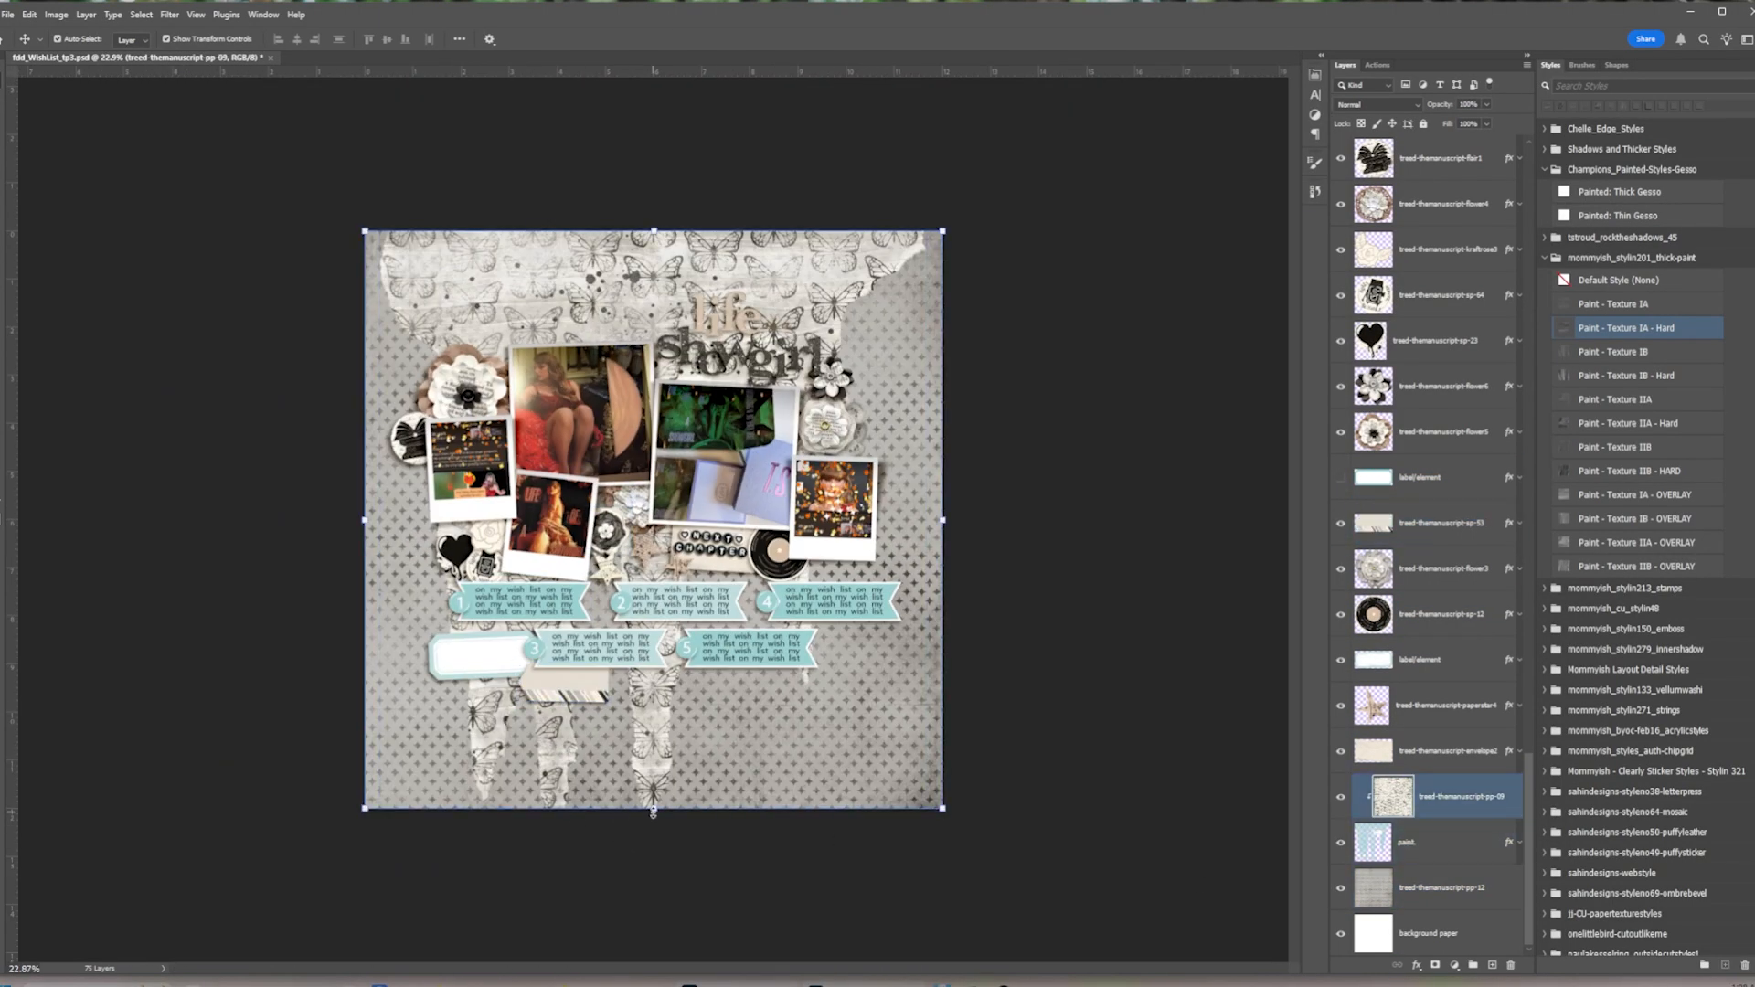
left_click_drag(653, 809, 654, 636)
left_click_drag(797, 246, 716, 221)
key("Return")
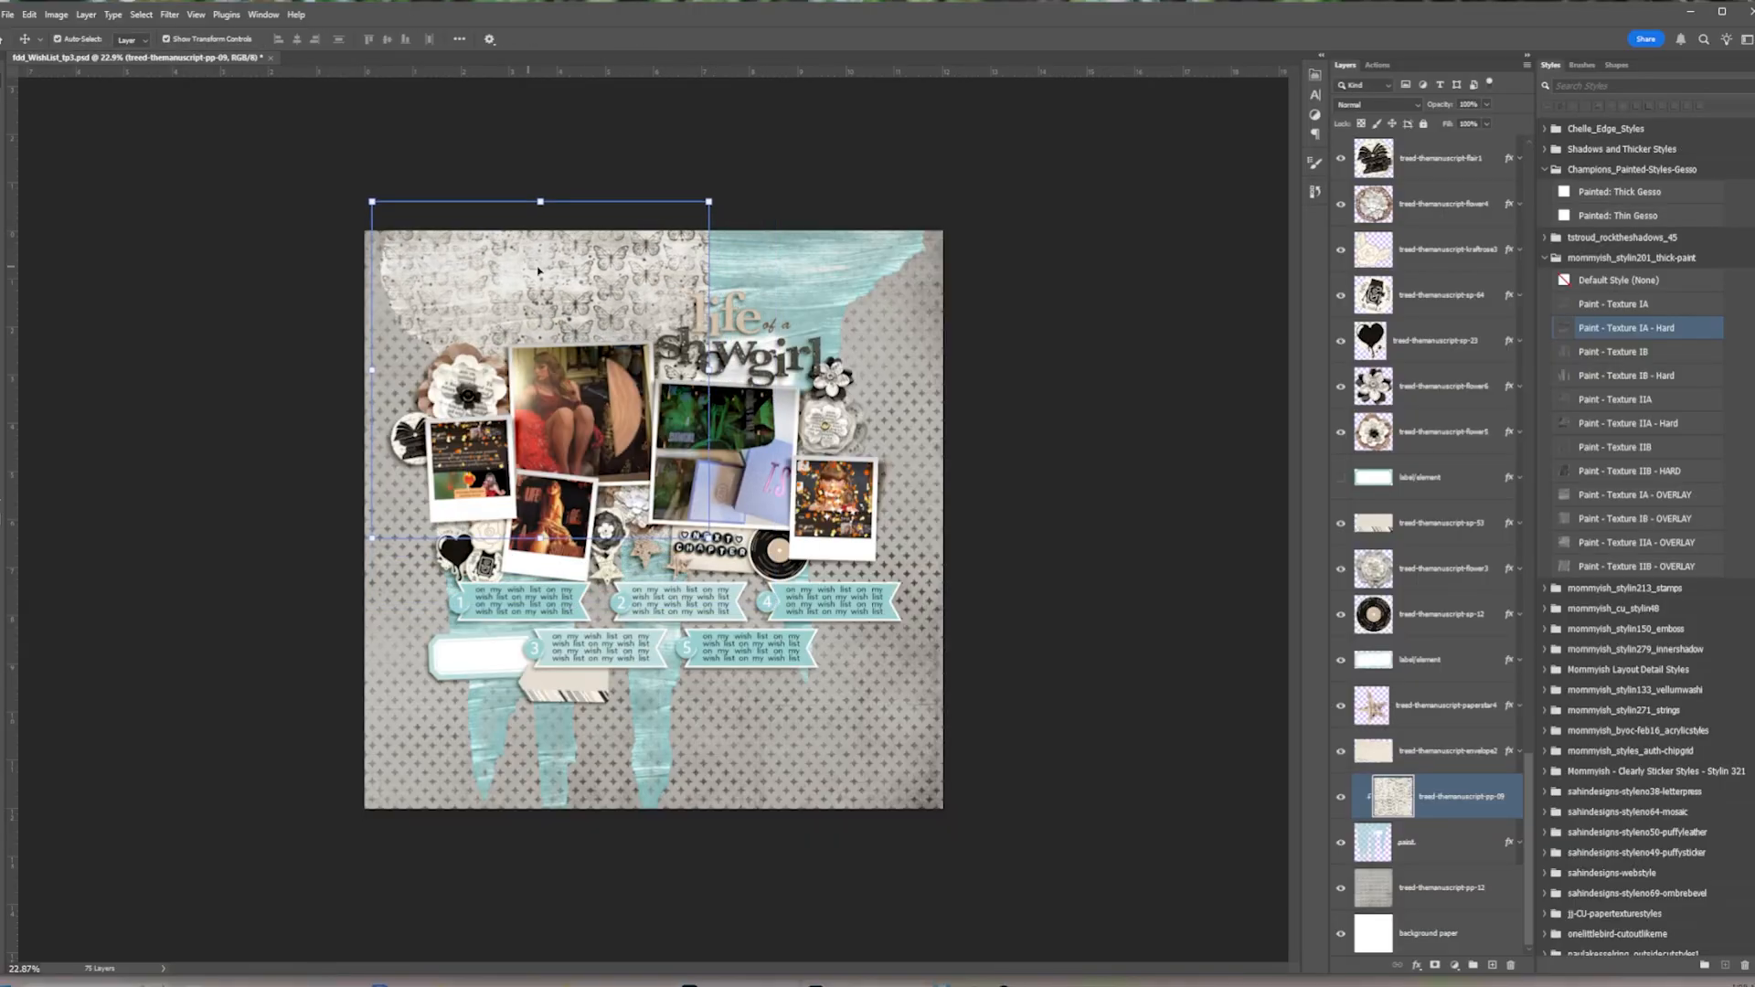
left_click_drag(594, 280, 798, 568)
left_click(1116, 427)
left_click(1011, 622)
left_click_drag(651, 714, 337, 698)
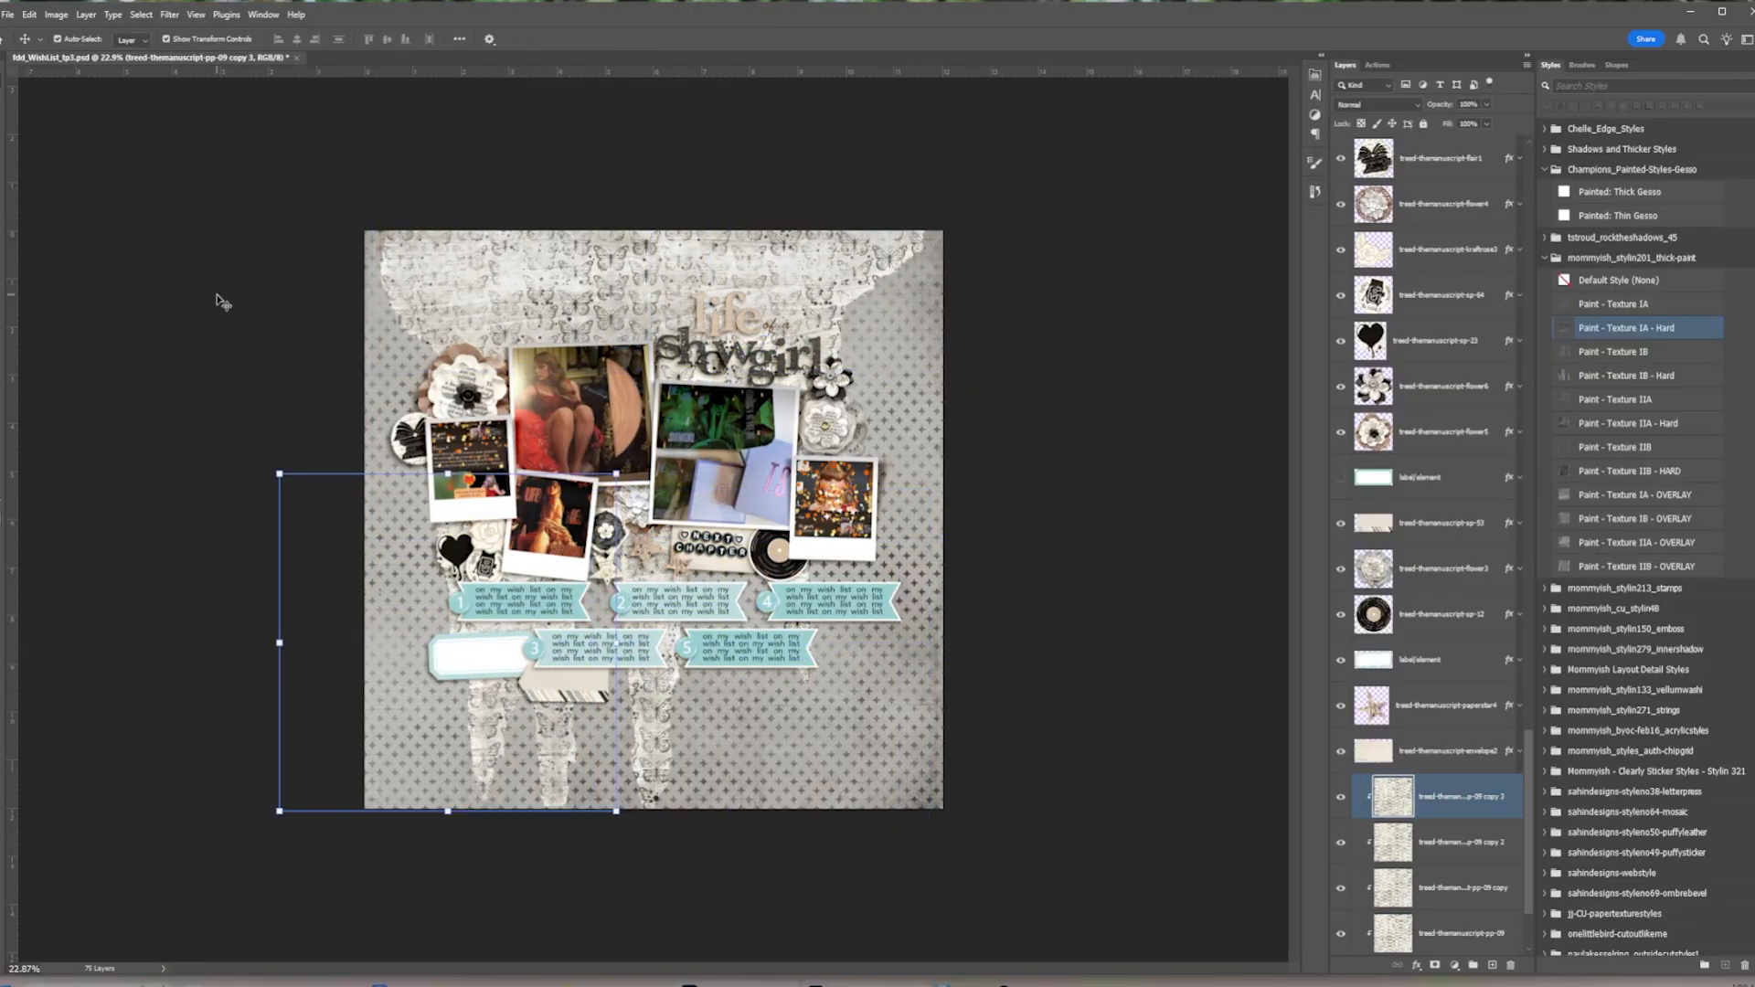
Try the kit's cream card sp-59 over the remaining wide teal label
left_click(220, 299)
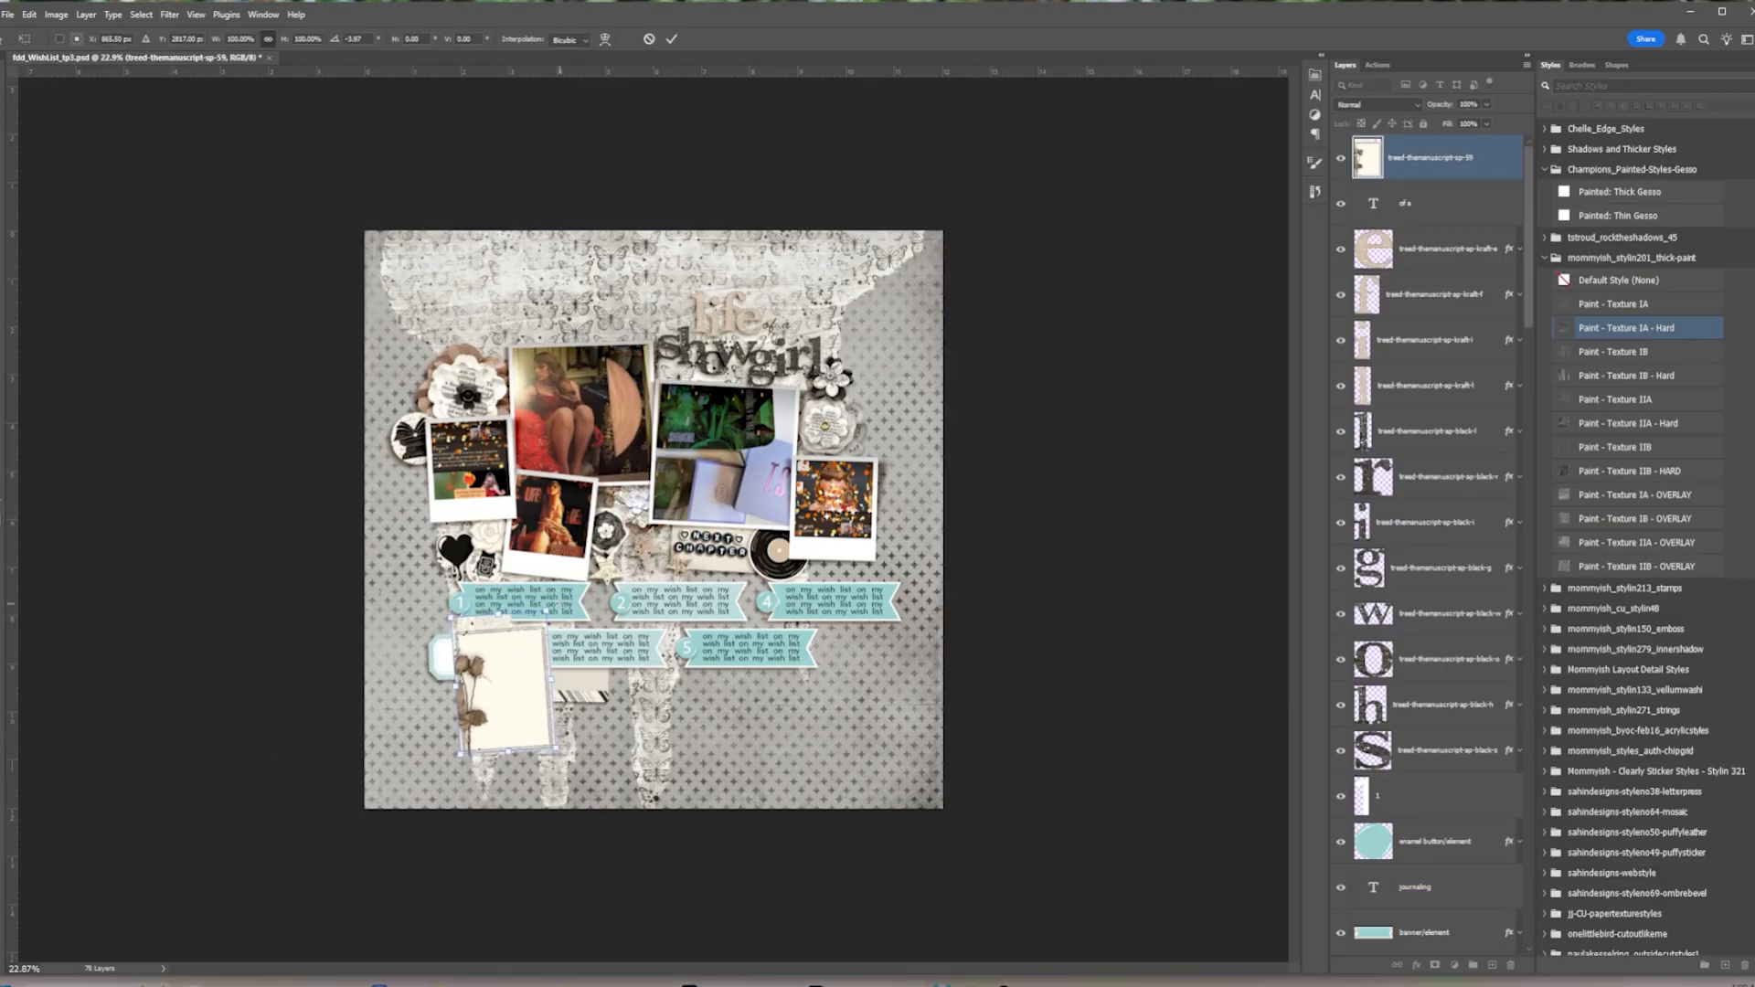
left_click_drag(614, 787, 486, 723)
key("Delete")
Replace the wide teal label with the kit's "From the desk of" tag sp-52 and nudge both tags into position
left_click(445, 661)
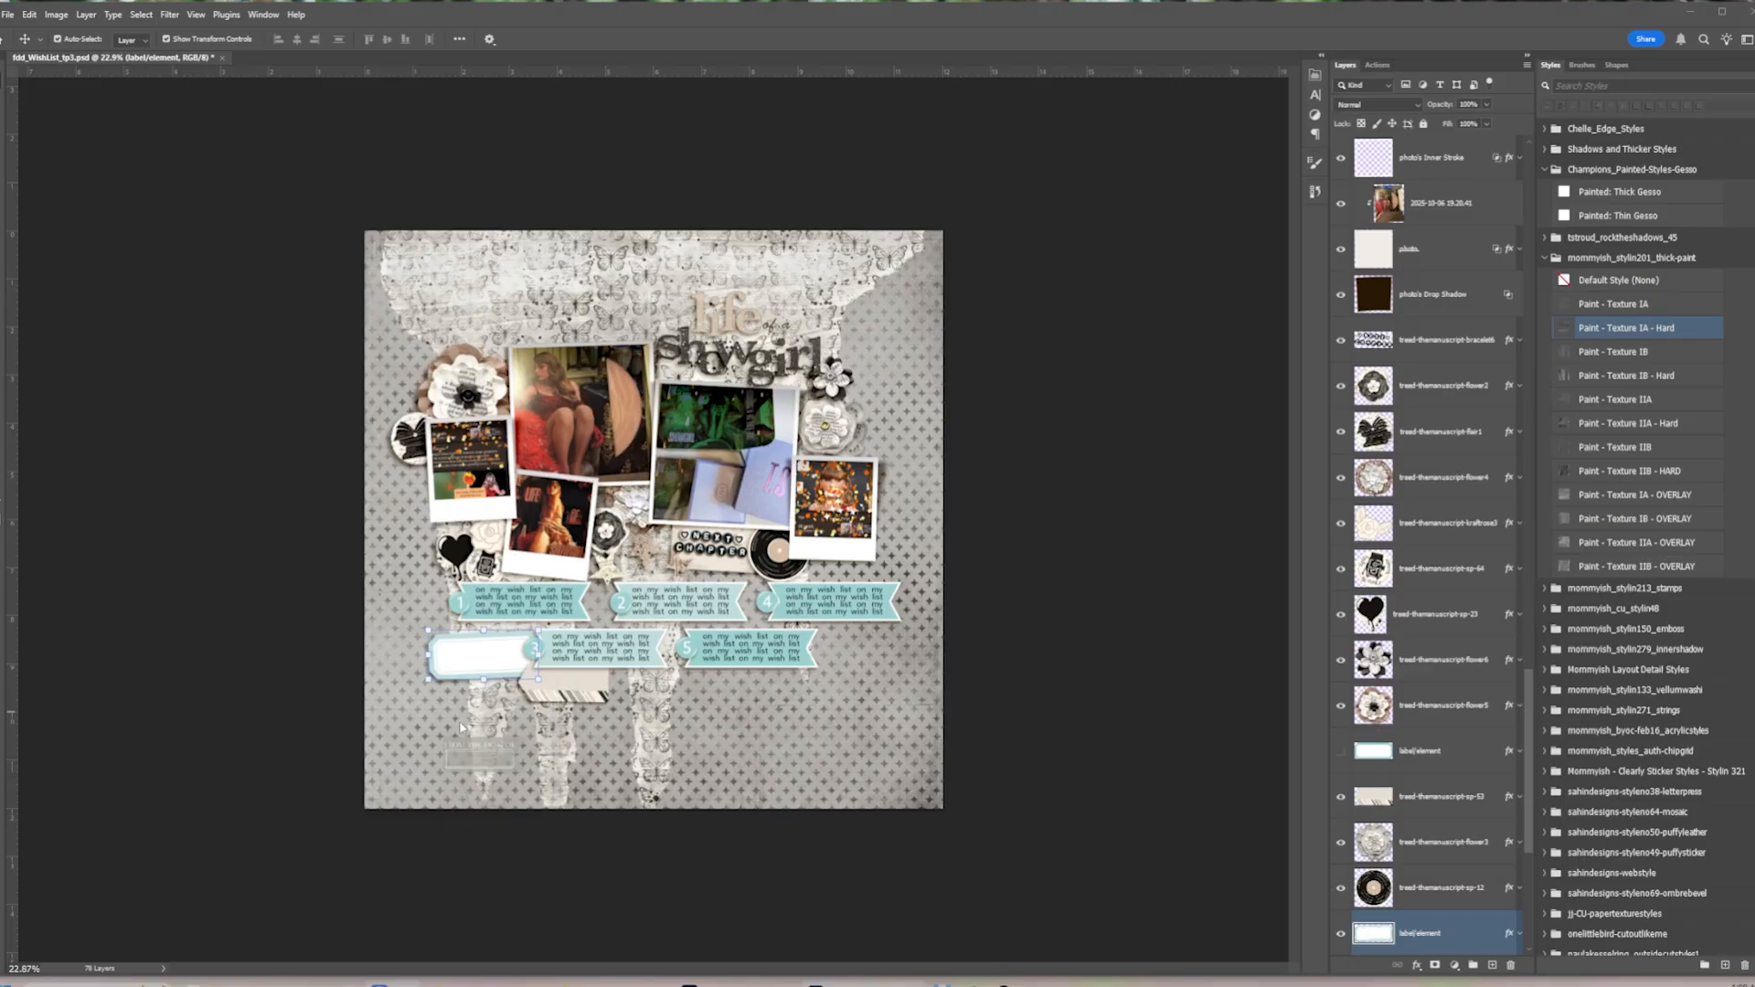
left_click_drag(461, 727, 476, 659)
scroll(1347, 755, "down", 3)
left_click_drag(581, 692, 581, 701)
scroll(591, 627, "up", 5)
left_click_drag(366, 697, 366, 687)
left_click_drag(552, 782, 554, 784)
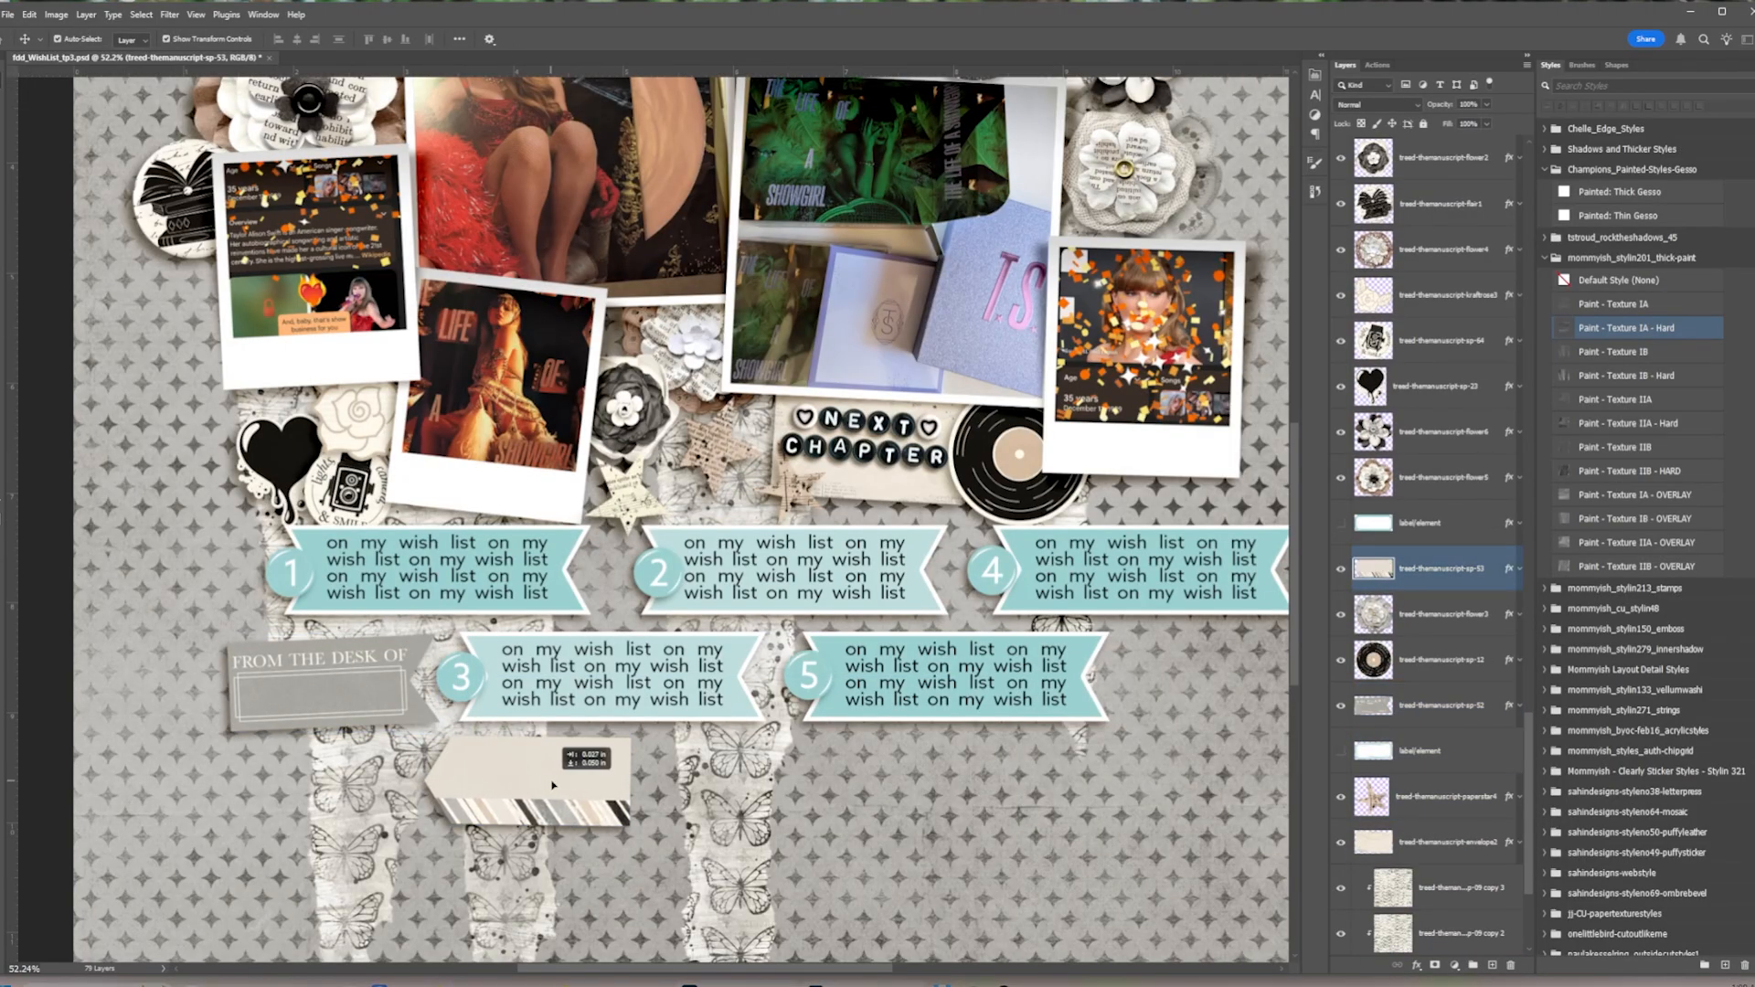
left_click_drag(413, 684, 422, 684)
Add the page owner's first name as text on the "From the desk of" tag and fit it inside the frame
key("t")
left_click(262, 708)
type("Courtney")
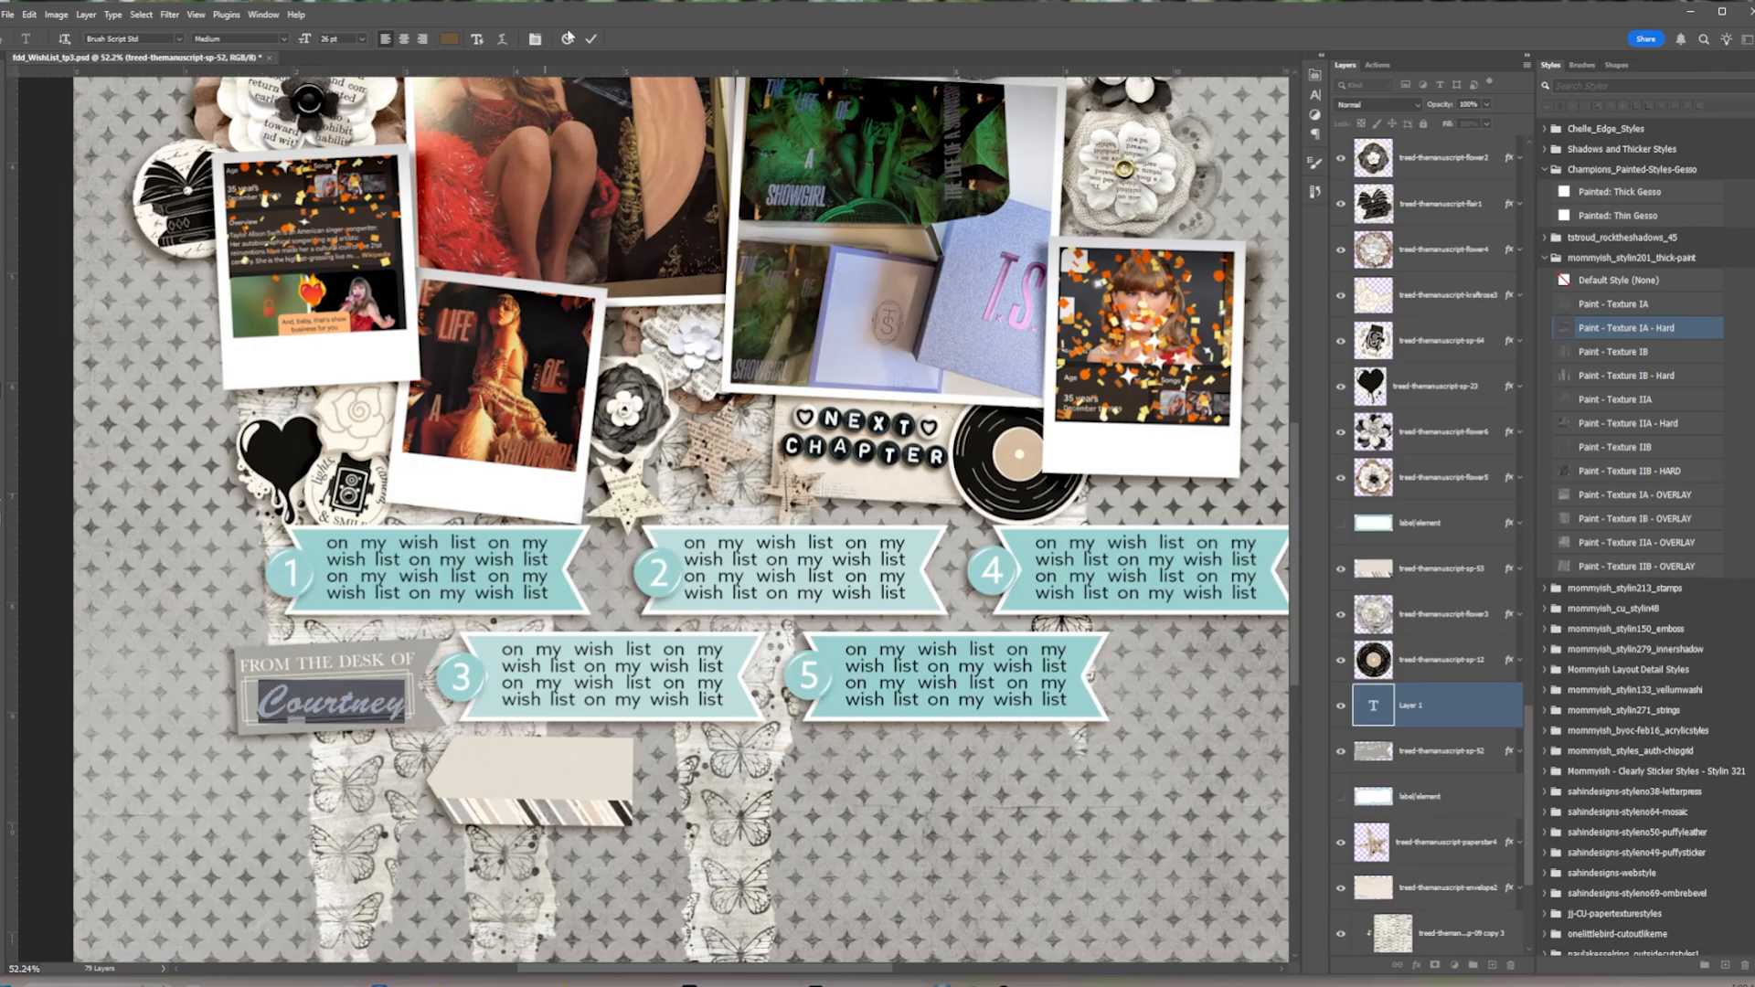
key("ctrl+Return")
key("ctrl+t")
left_click_drag(382, 692, 377, 693)
key("Return")
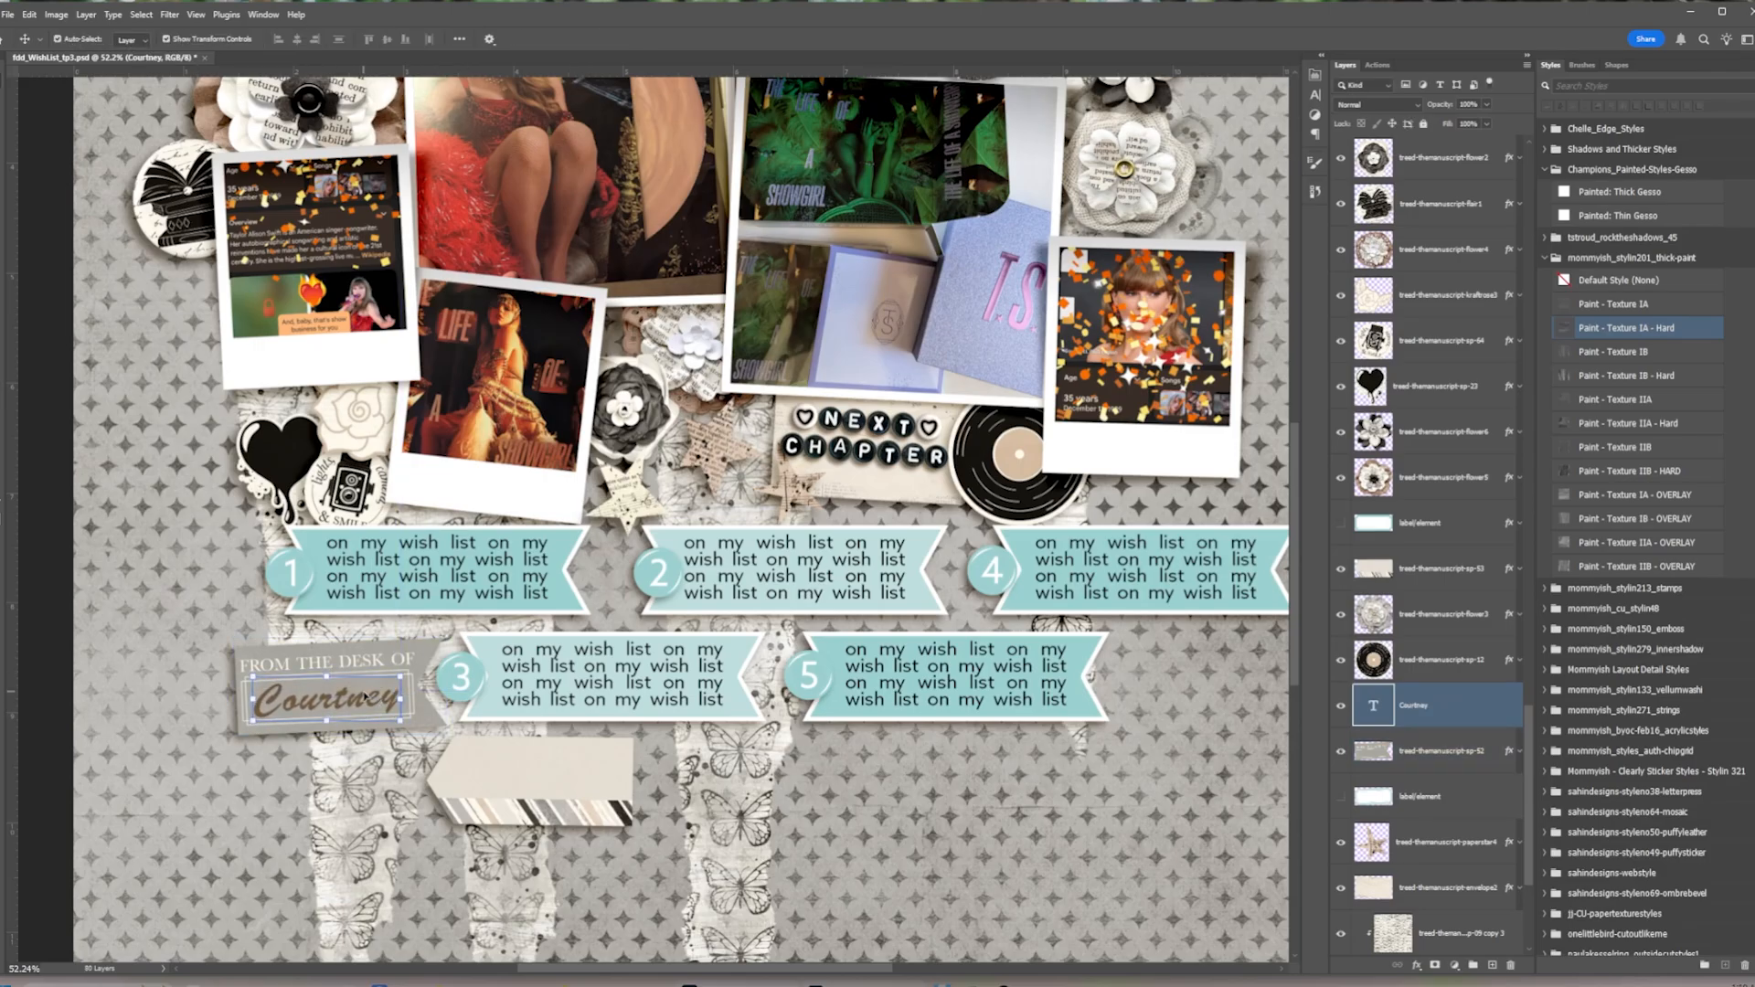
Change the name text on the tag to the WZ_YouAreTheBest font and colour it black
double_click(368, 696)
left_click(179, 39)
type("wz")
left_click(265, 309)
left_click(328, 699)
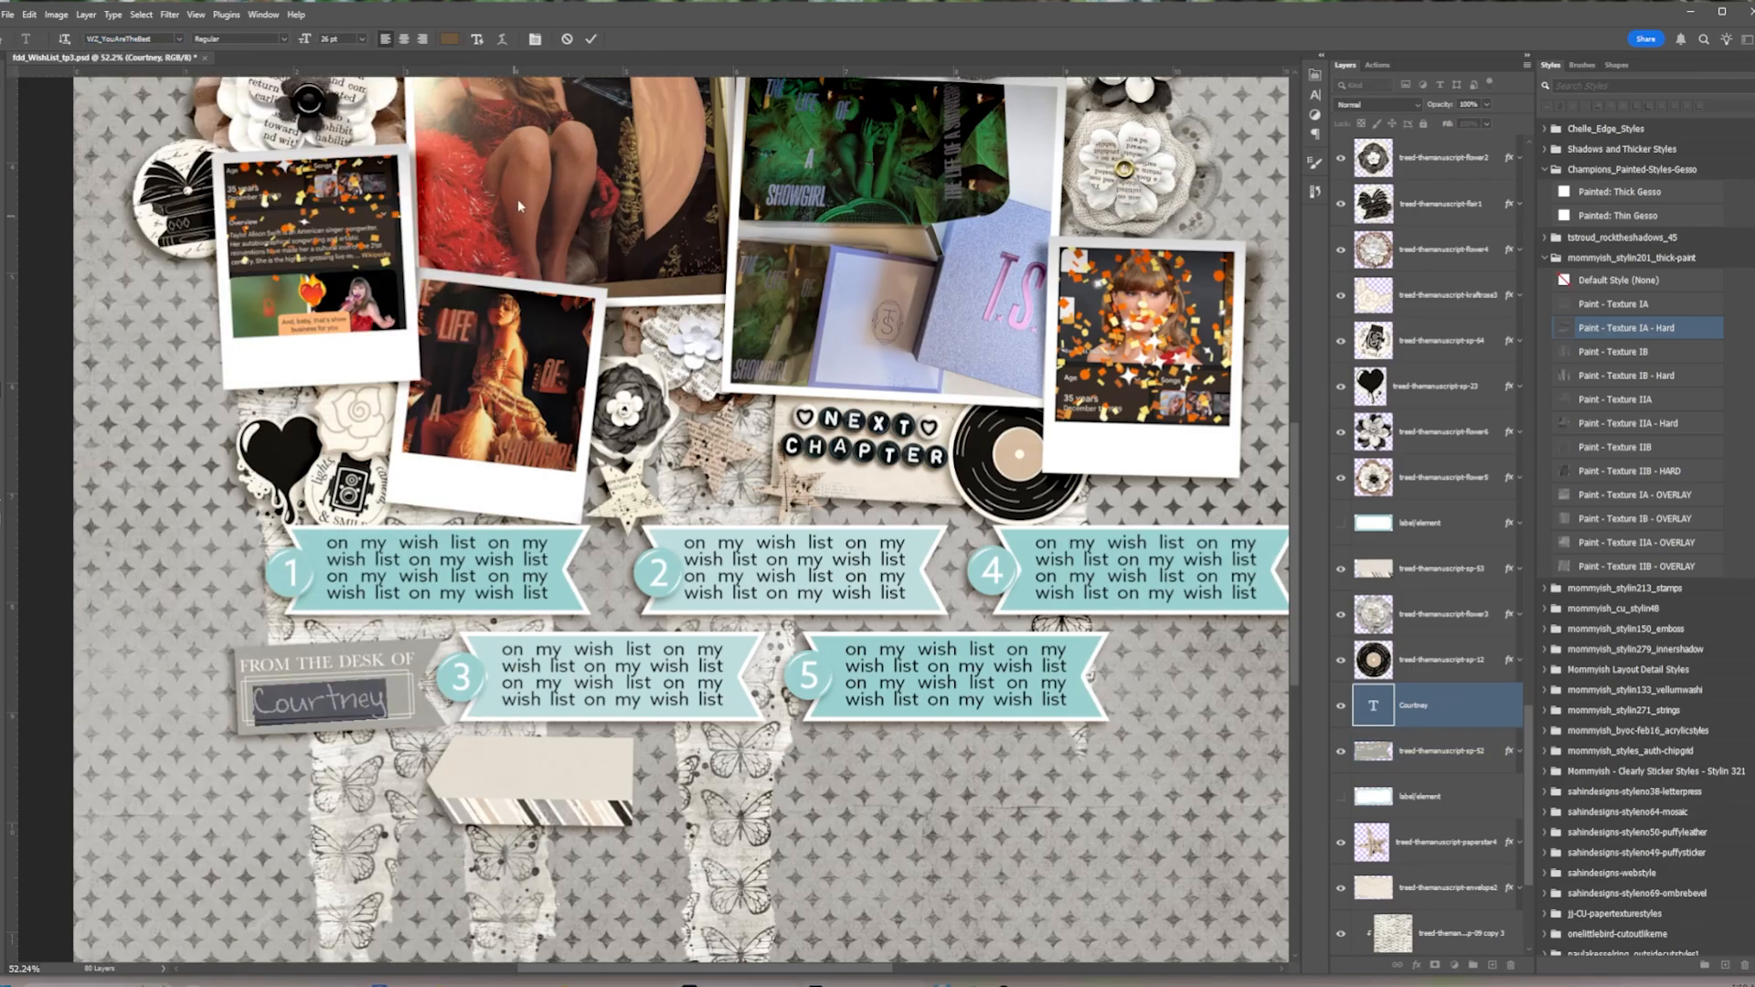
left_click(449, 39)
left_click(279, 452)
left_click(783, 717)
left_click(2, 80)
Add the text "New Album!" on the striped tag and move its layer above the tag
left_click(452, 783)
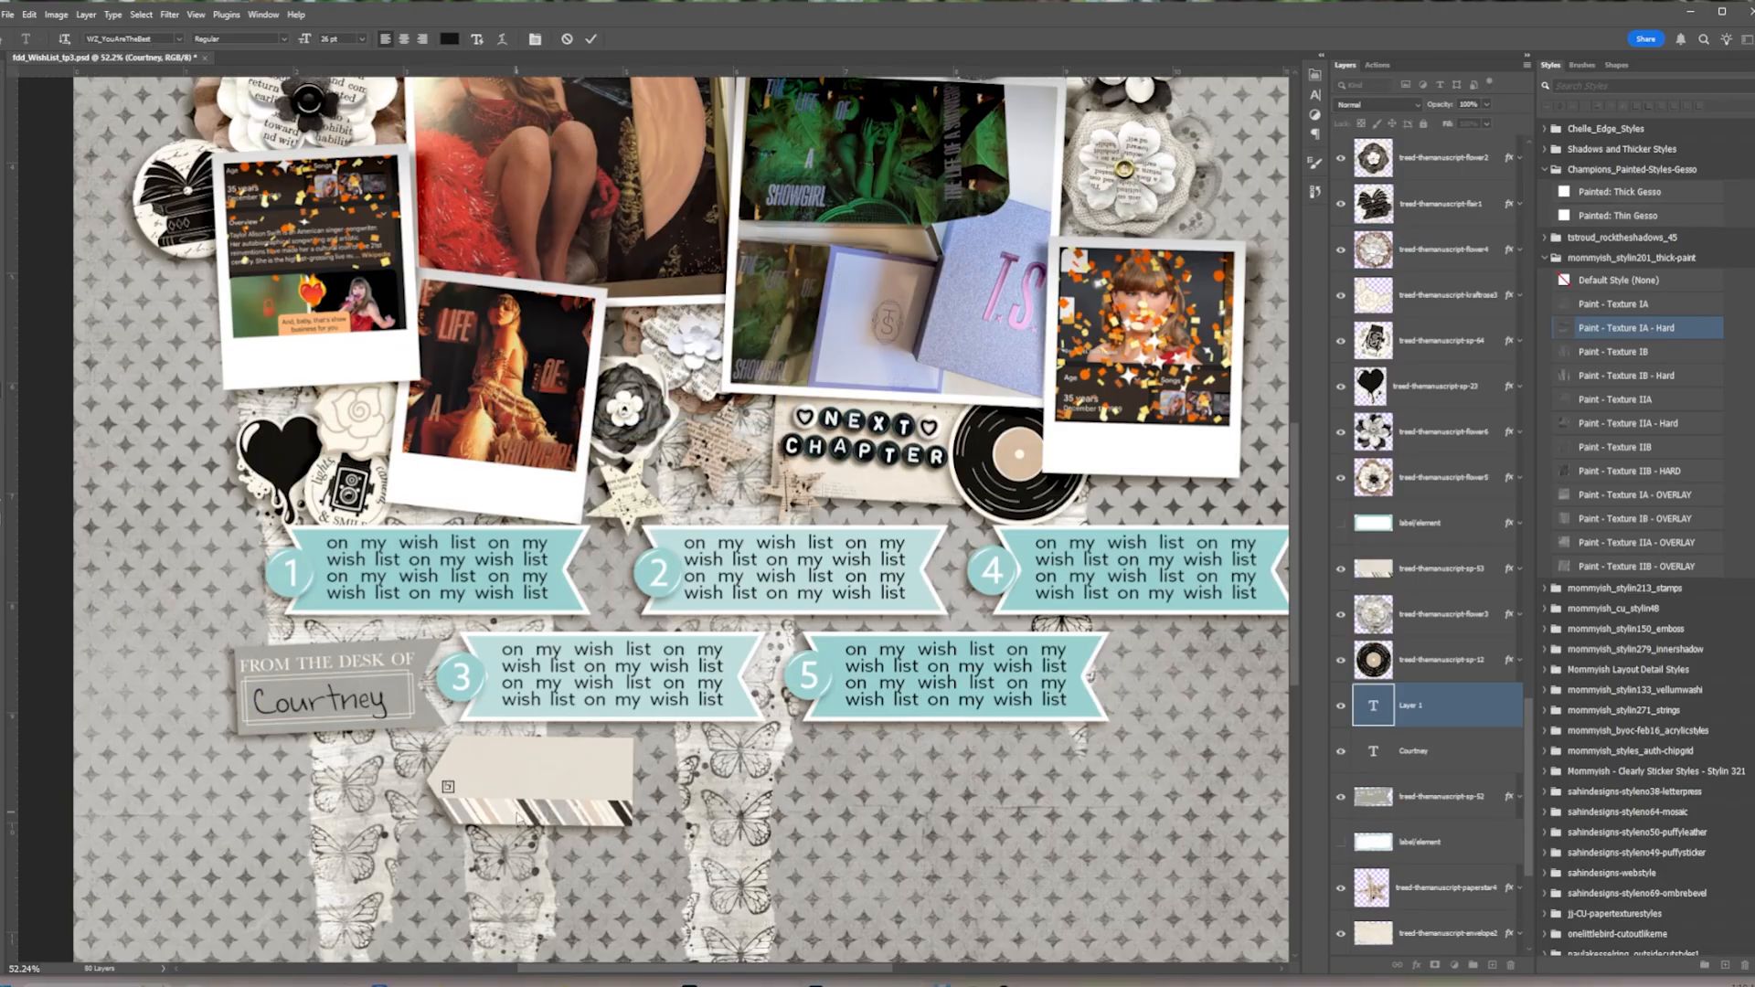
left_click(528, 770)
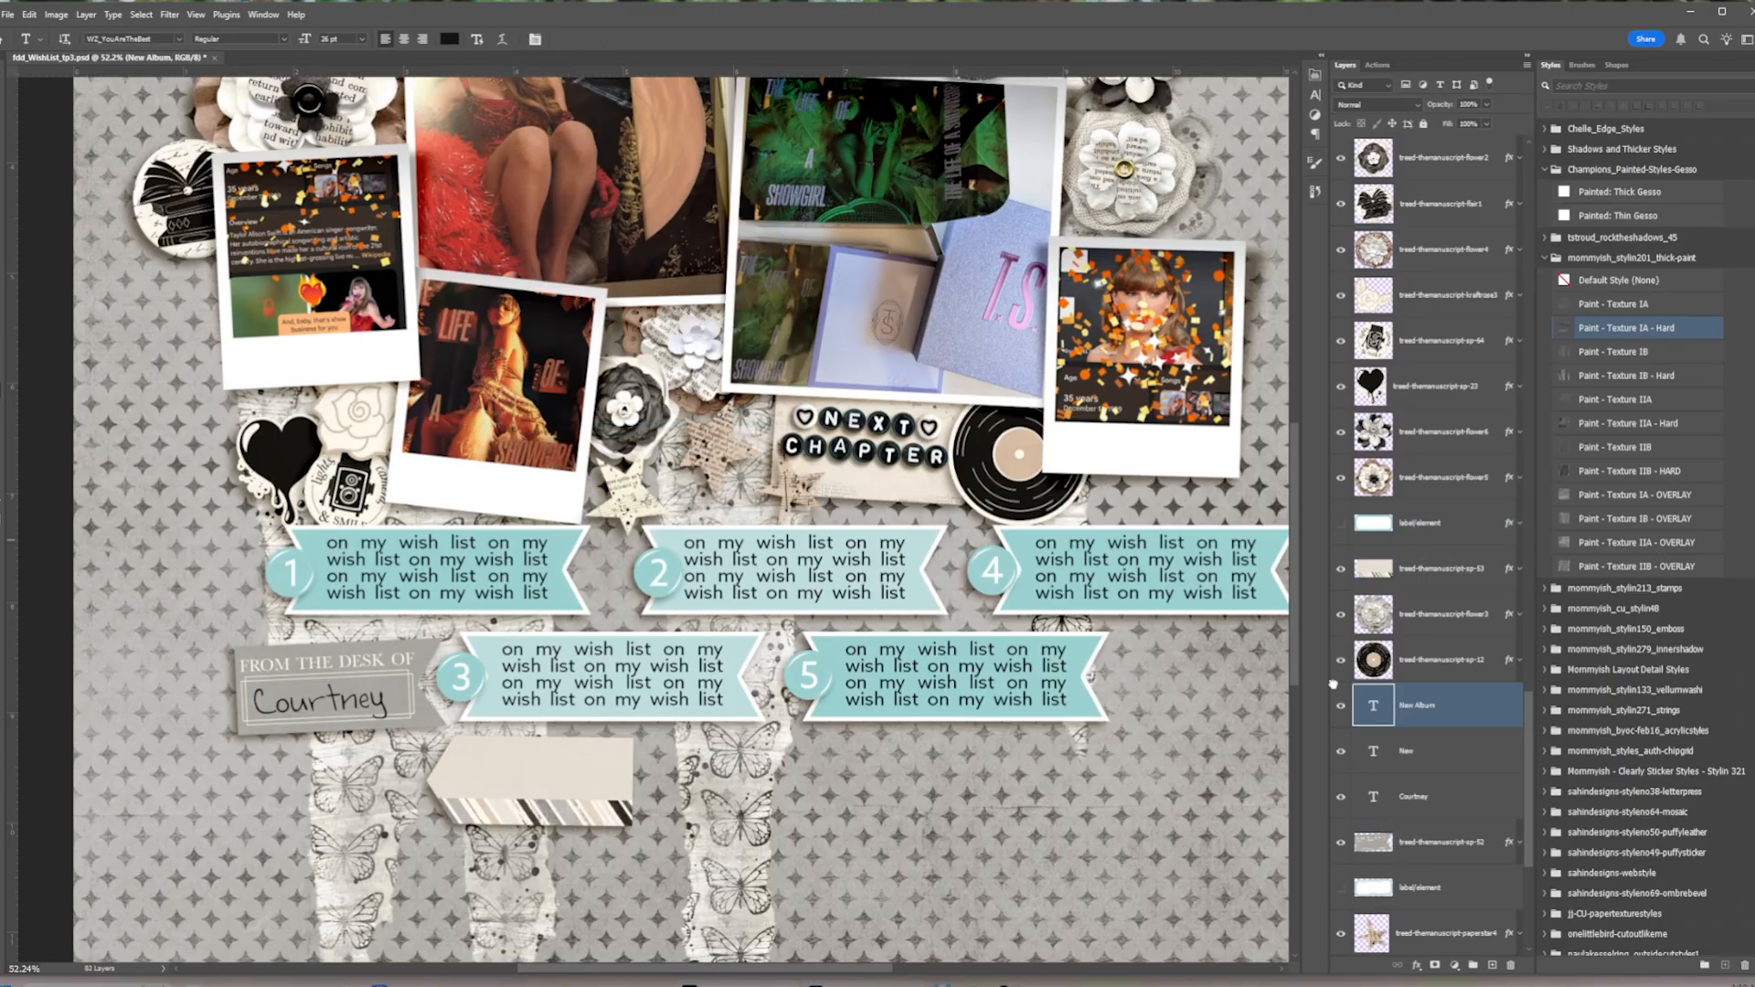
left_click_drag(1333, 684, 1362, 549)
left_click_drag(1412, 705, 1407, 549)
scroll(512, 822, "up", 6)
left_click(710, 728)
left_click_drag(680, 732, 666, 754)
scroll(530, 700, "down", 4)
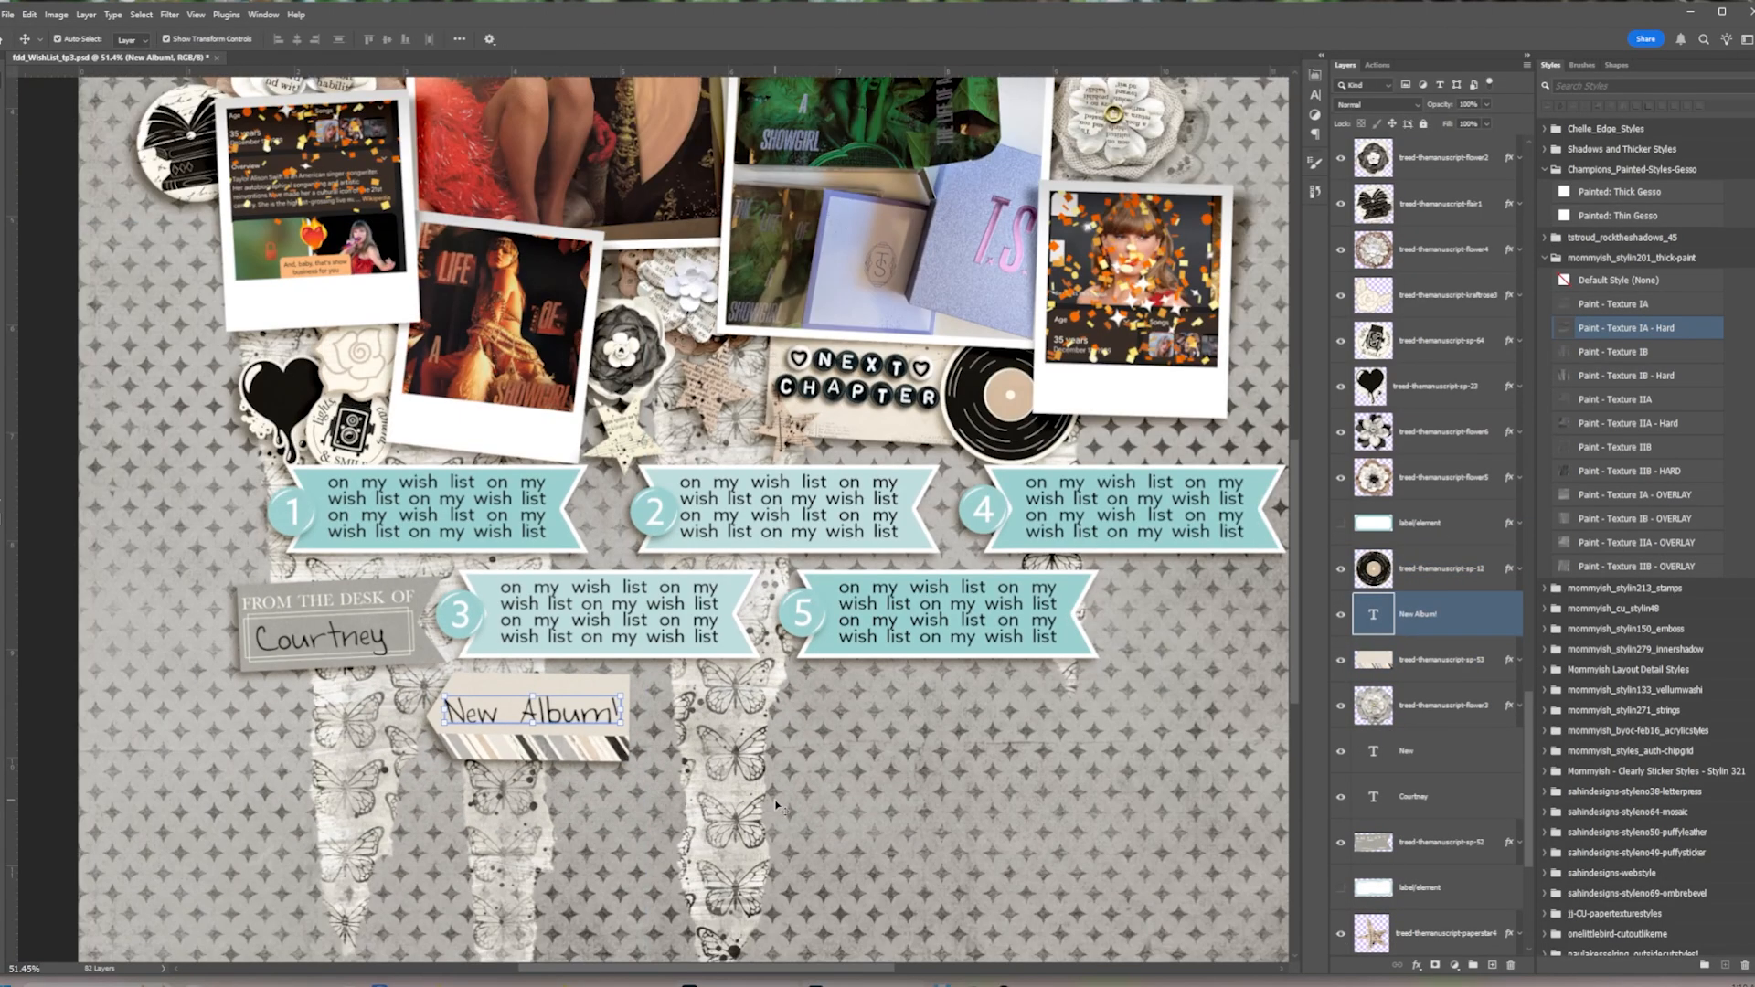
Set the journaling text on banner 1 in the WZ_YouAreTheBest font
scroll(290, 509, "down", 2)
left_click(292, 514)
left_click(373, 512)
left_click(179, 40)
scroll(348, 558, "down", 5)
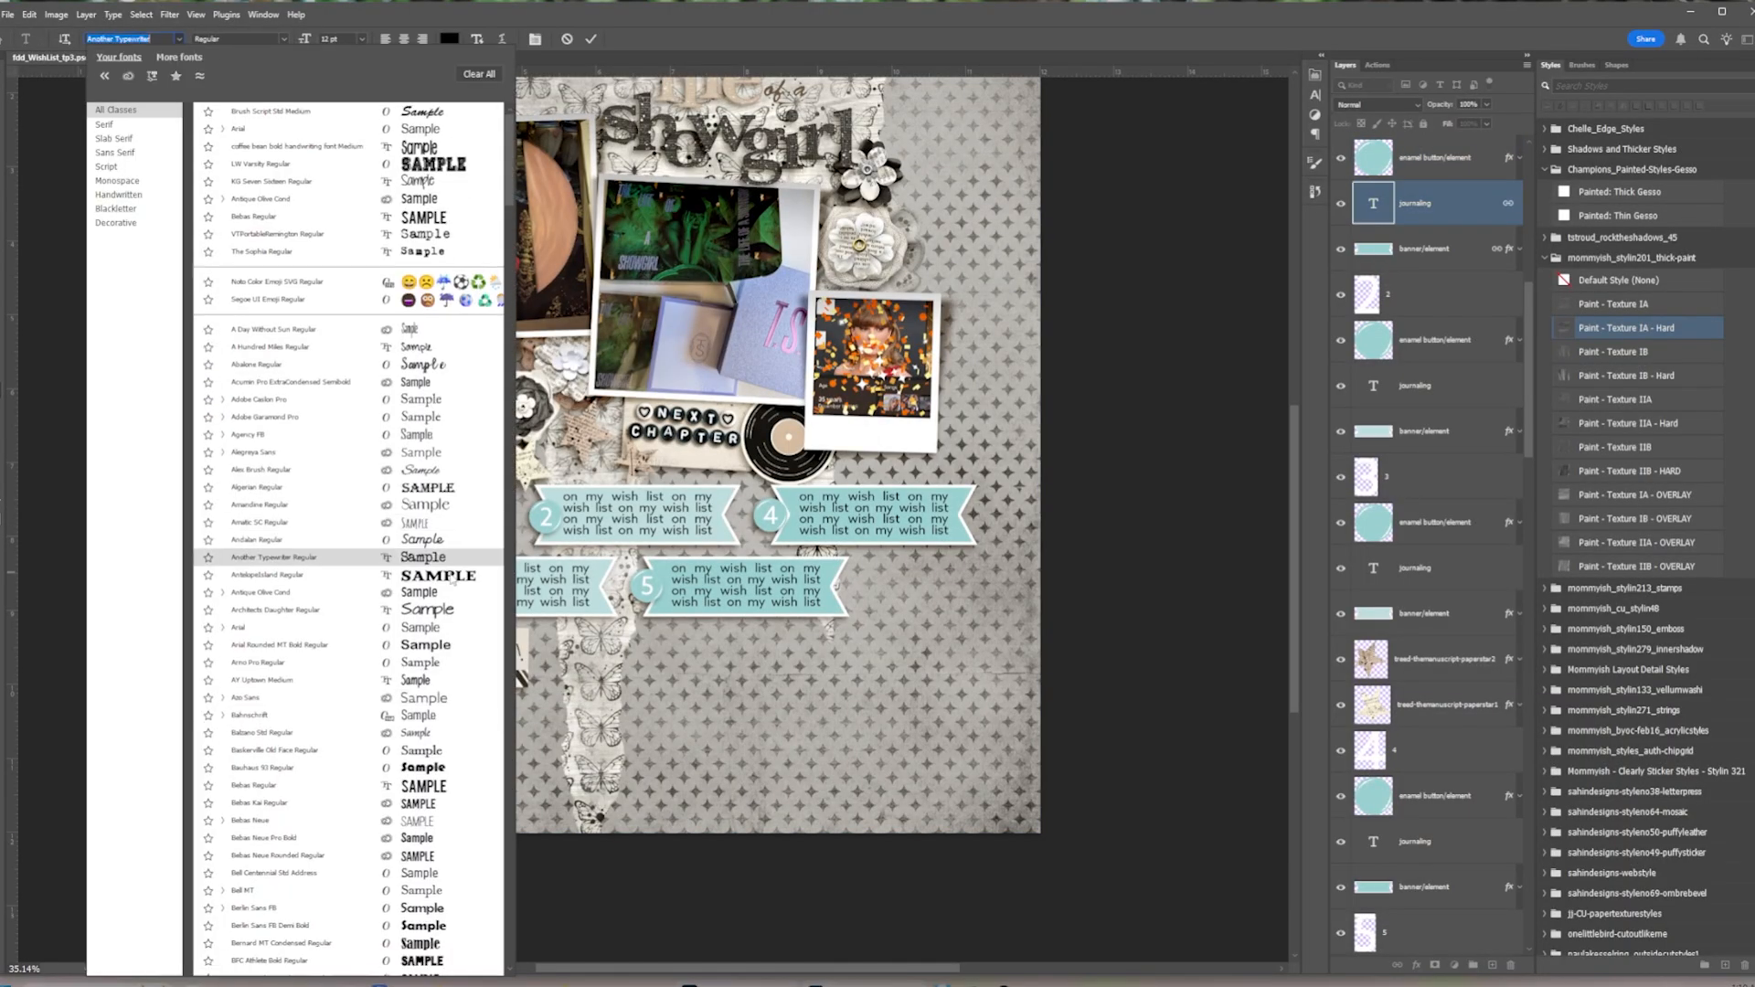
scroll(348, 557, "up", 6)
left_click(348, 133)
Replace banner 1's text with "I was excited when I heard that Taylor had announced a new album. I wasn't clowning, just excited for new music."
scroll(349, 530, "up", 5)
left_click(362, 463)
triple_click(363, 462)
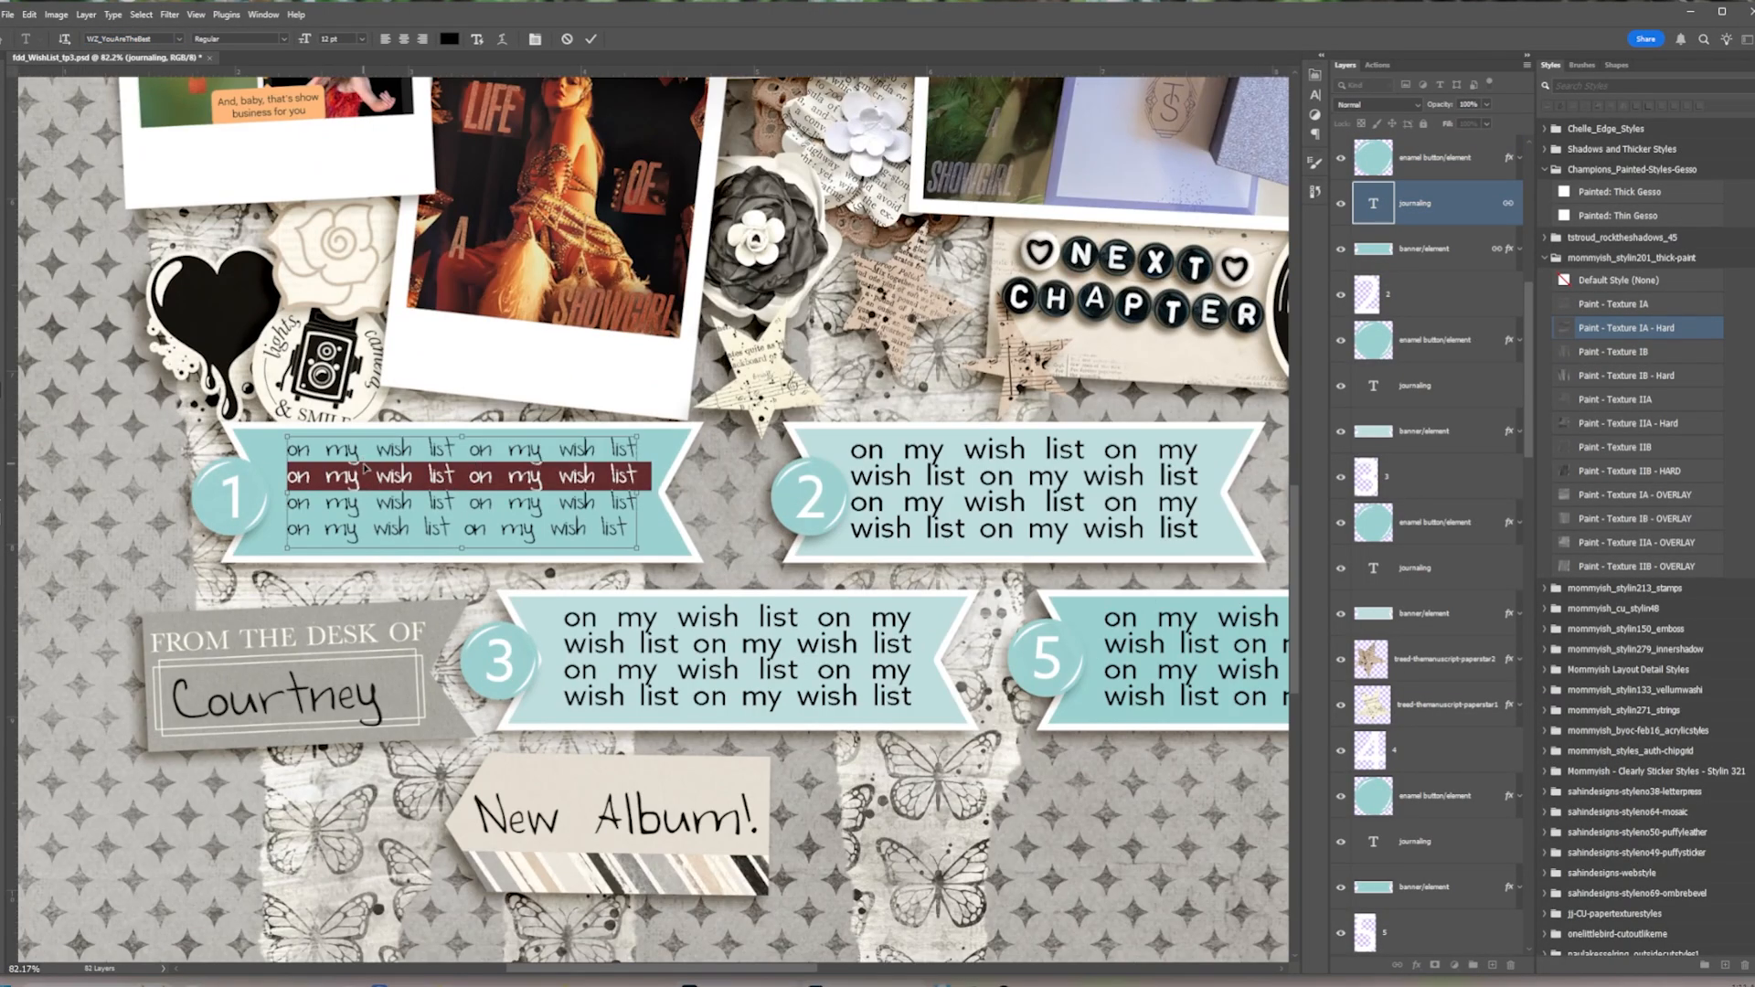
key("ctrl+a")
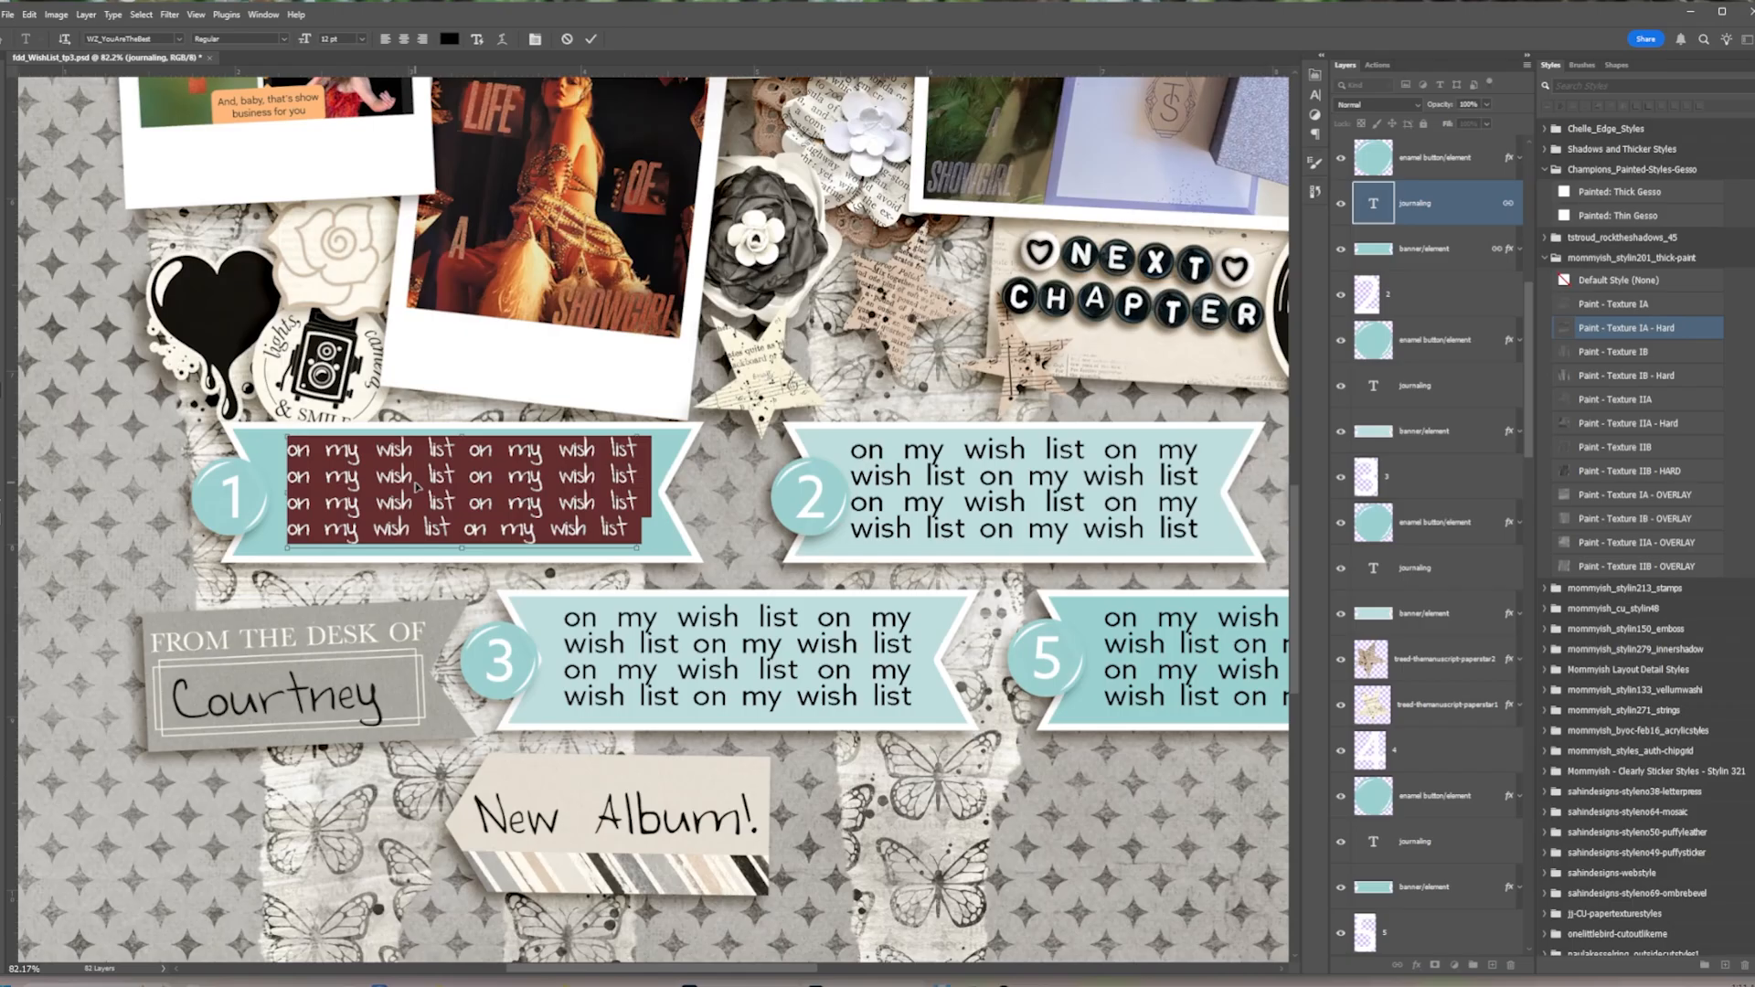
type("I waas excited when I heard")
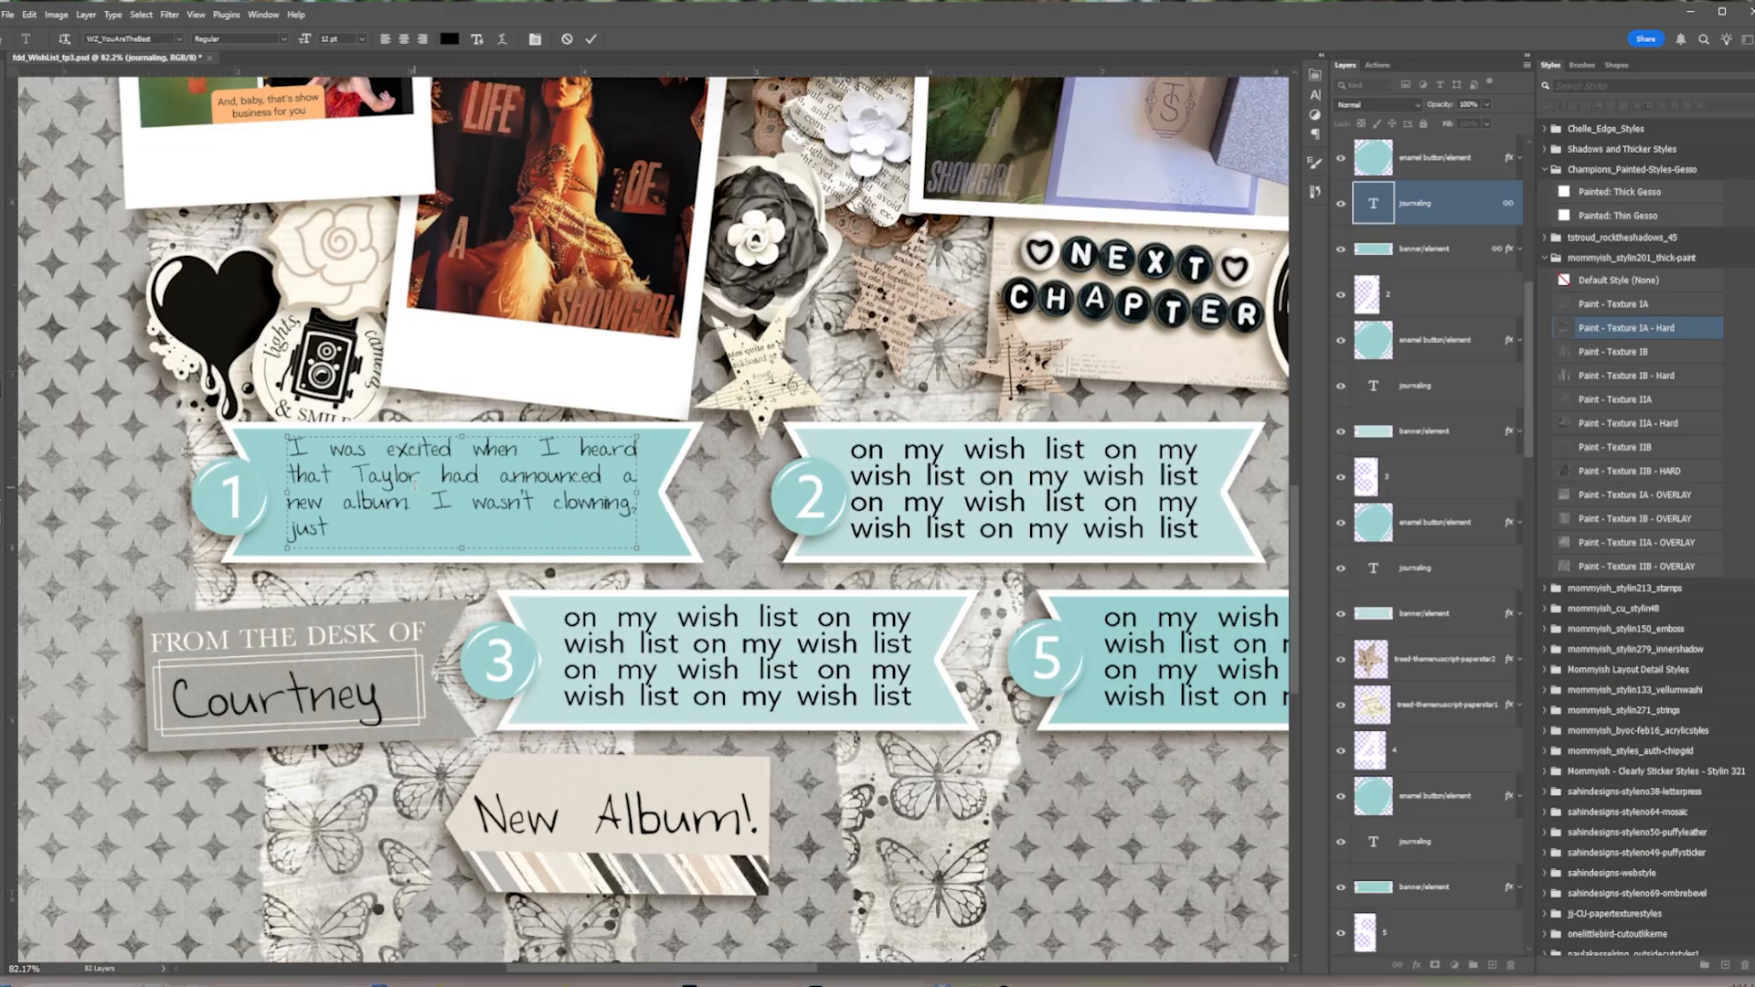
Replace banner 2's text with "I loved how everyone on the internet got in on the fun, including Google. Confetti if you googled TS." and widen its box
scroll(587, 508, "down", 5)
left_click(811, 502)
key("ctrl+a")
type("It")
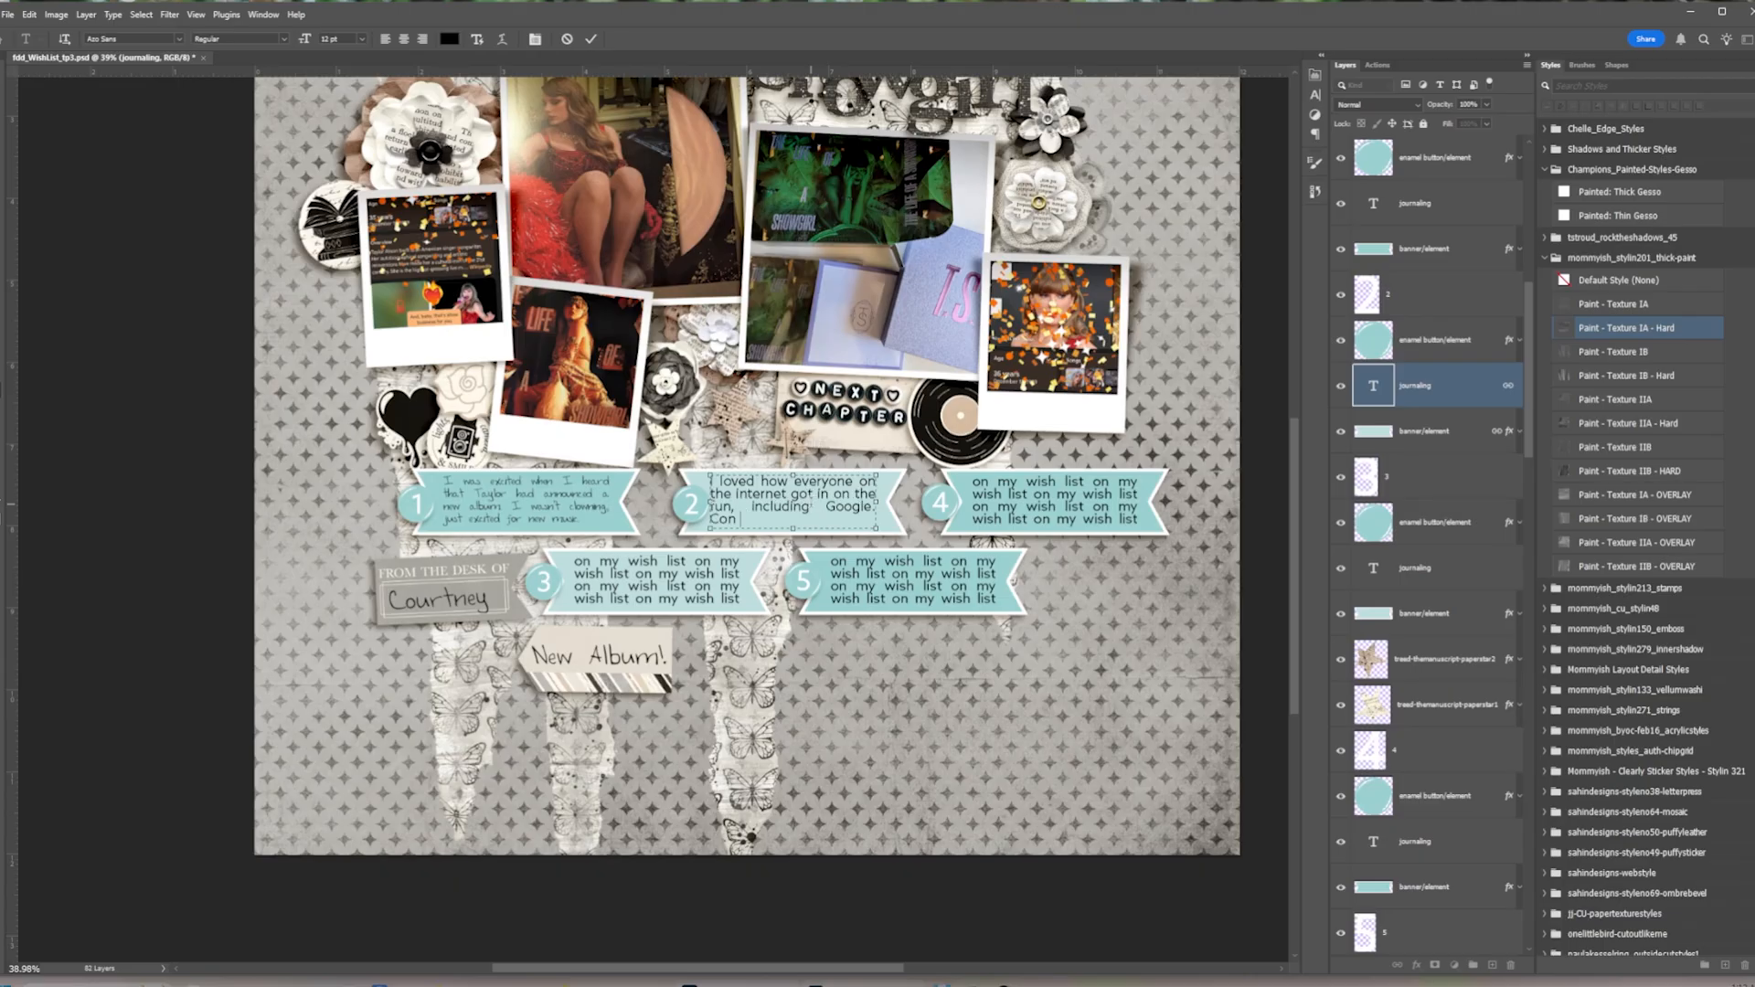
scroll(820, 494, "up", 5)
key("ctrl+a")
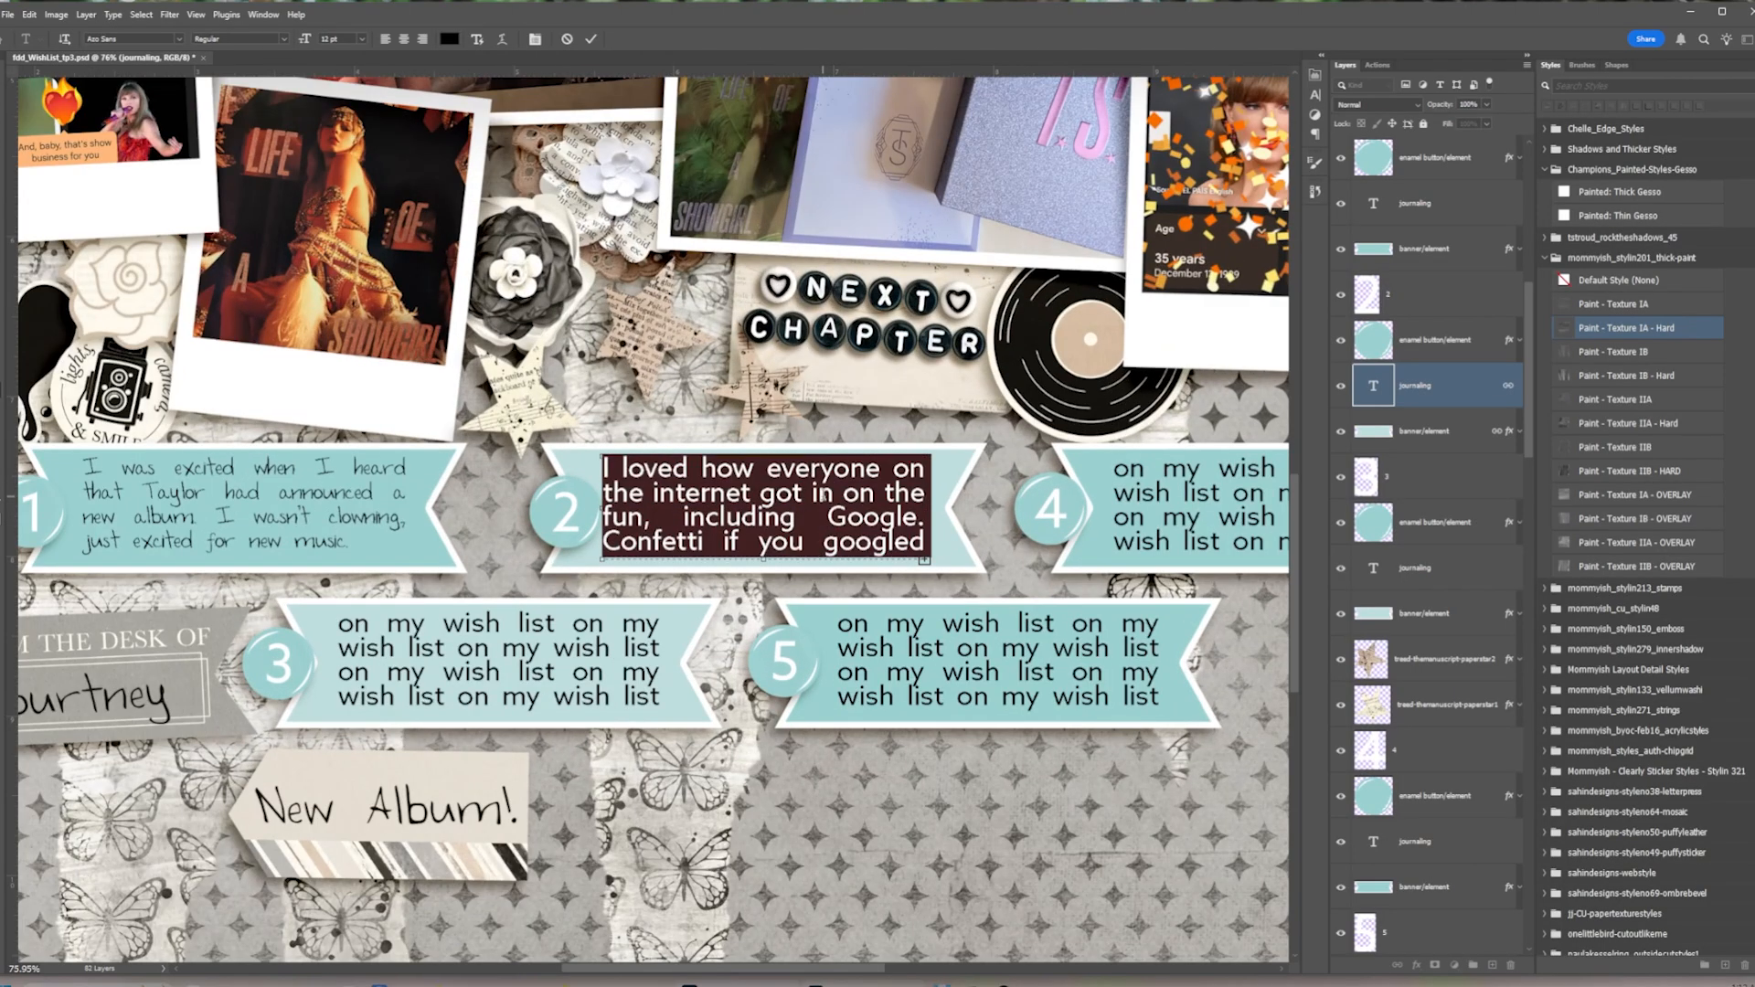
left_click_drag(925, 509, 939, 509)
Set banner 2's text in the WZ_YouAreTheBest font and change its ending "TS" to "Taylor Swift!"
left_click(151, 39)
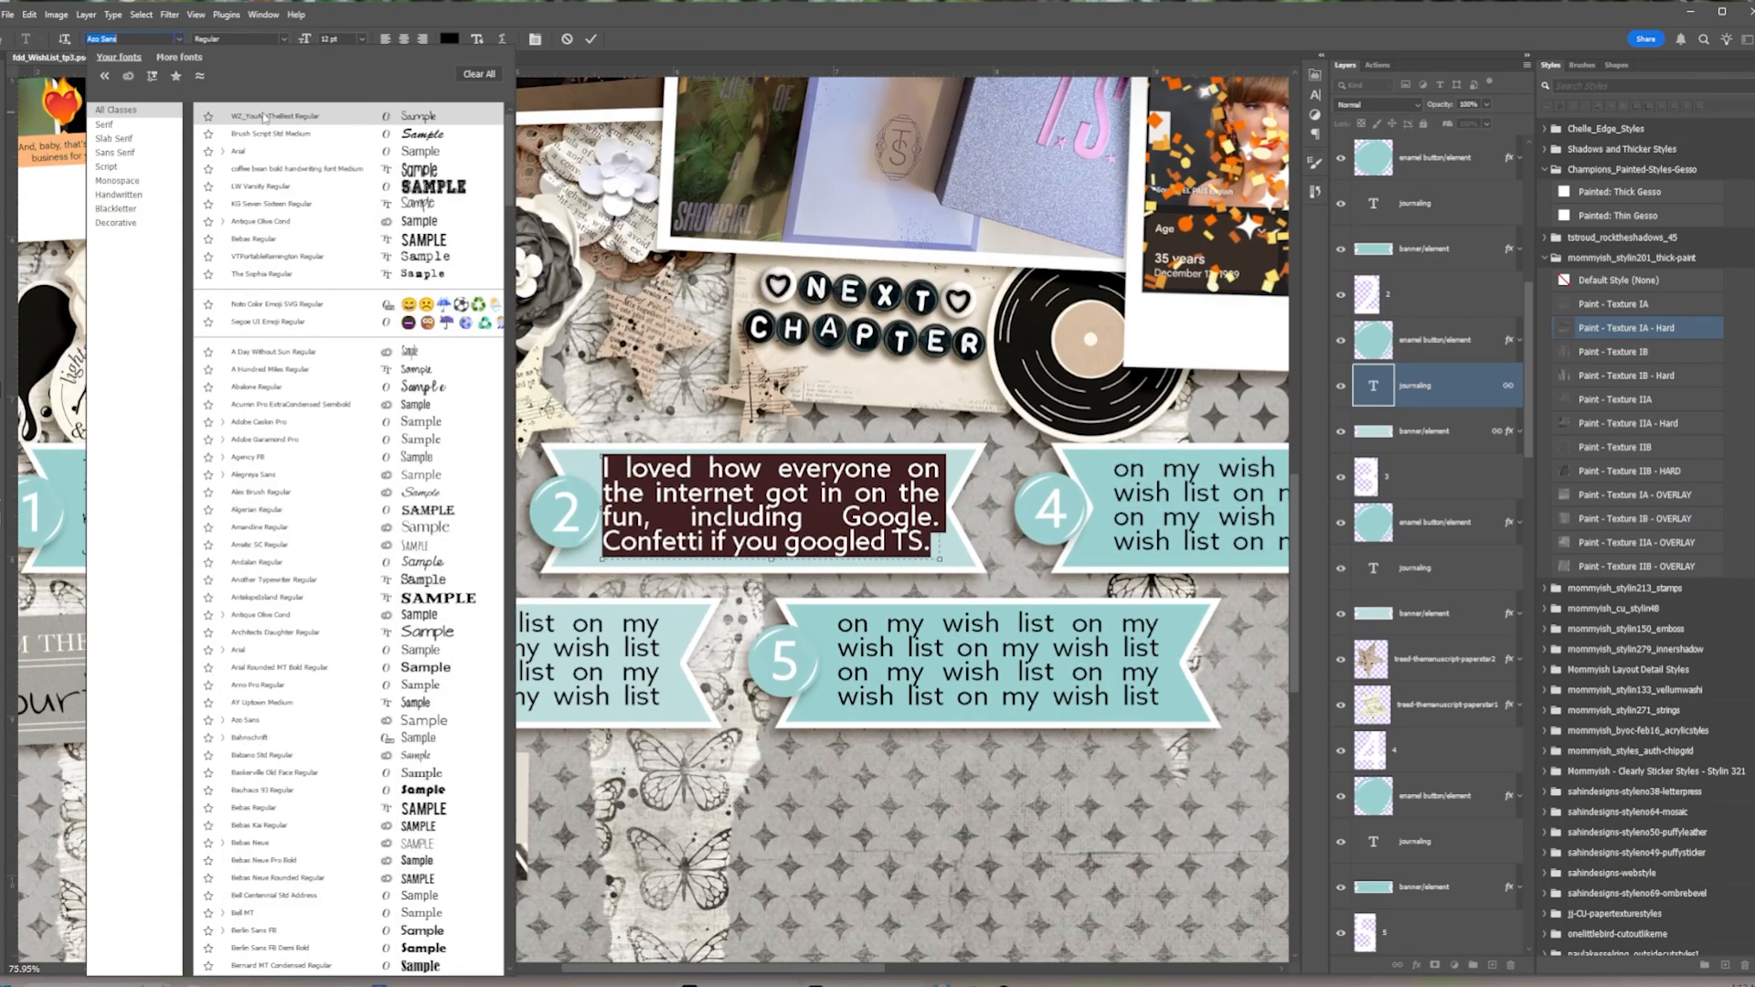
left_click(742, 508)
key("ctrl+a")
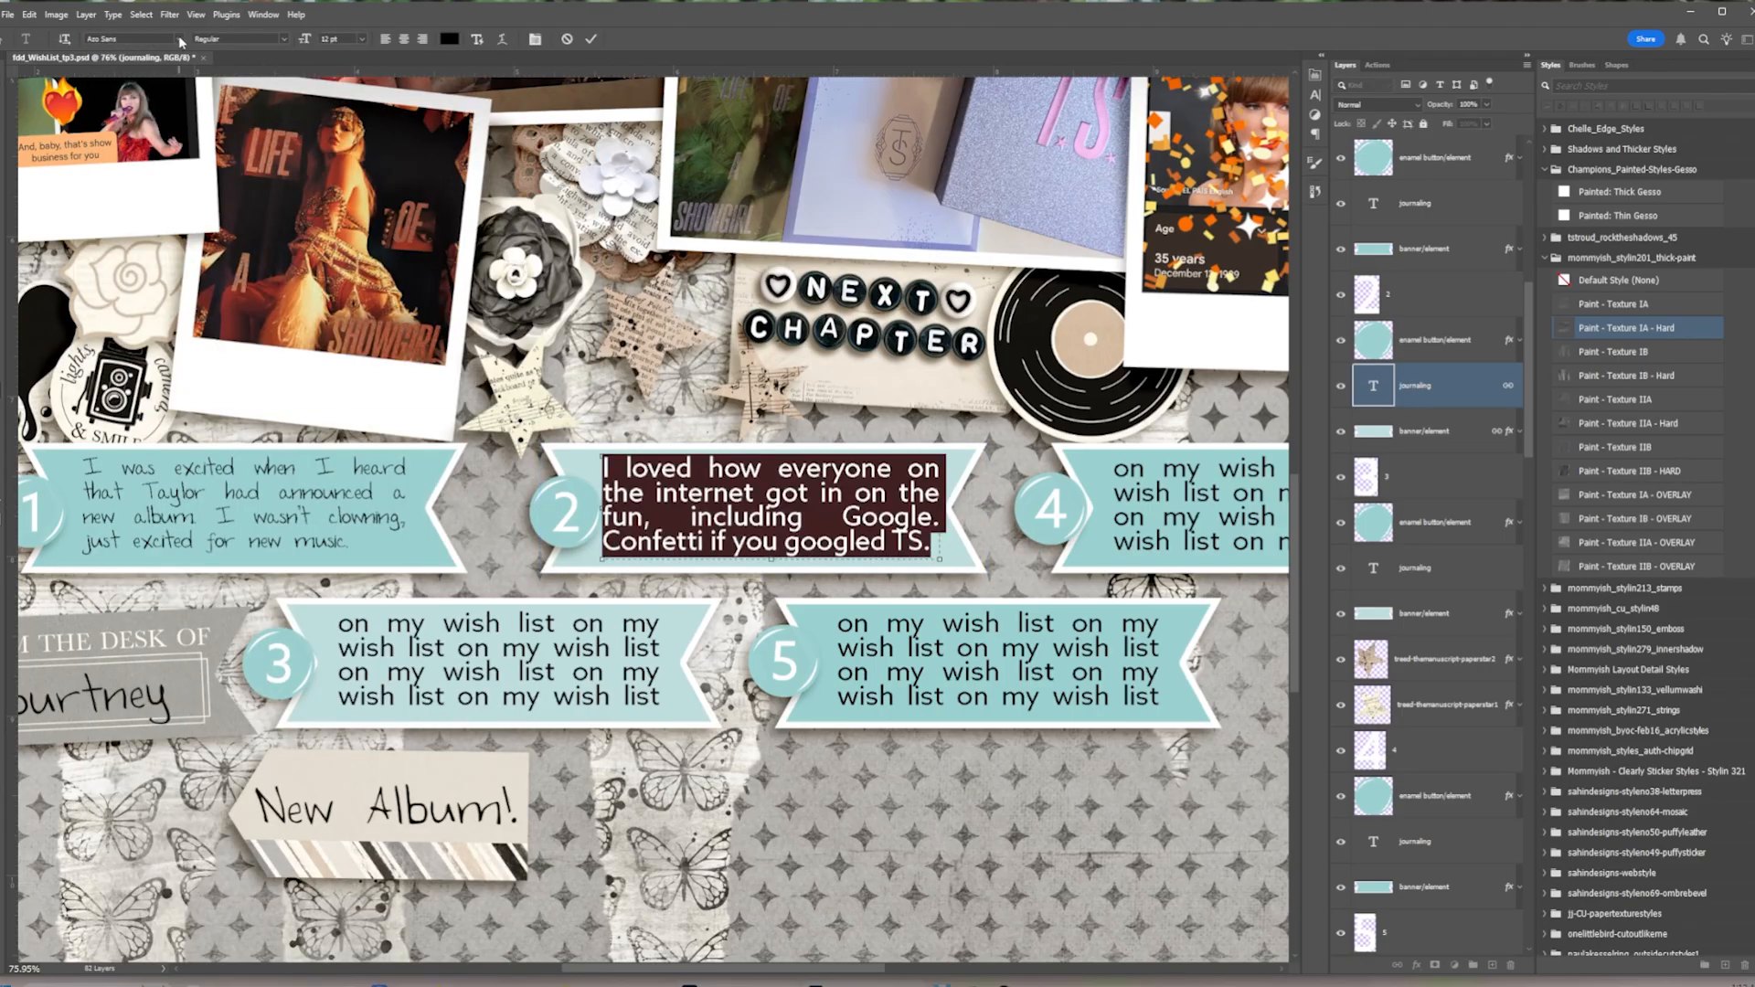
left_click(137, 38)
left_click(259, 116)
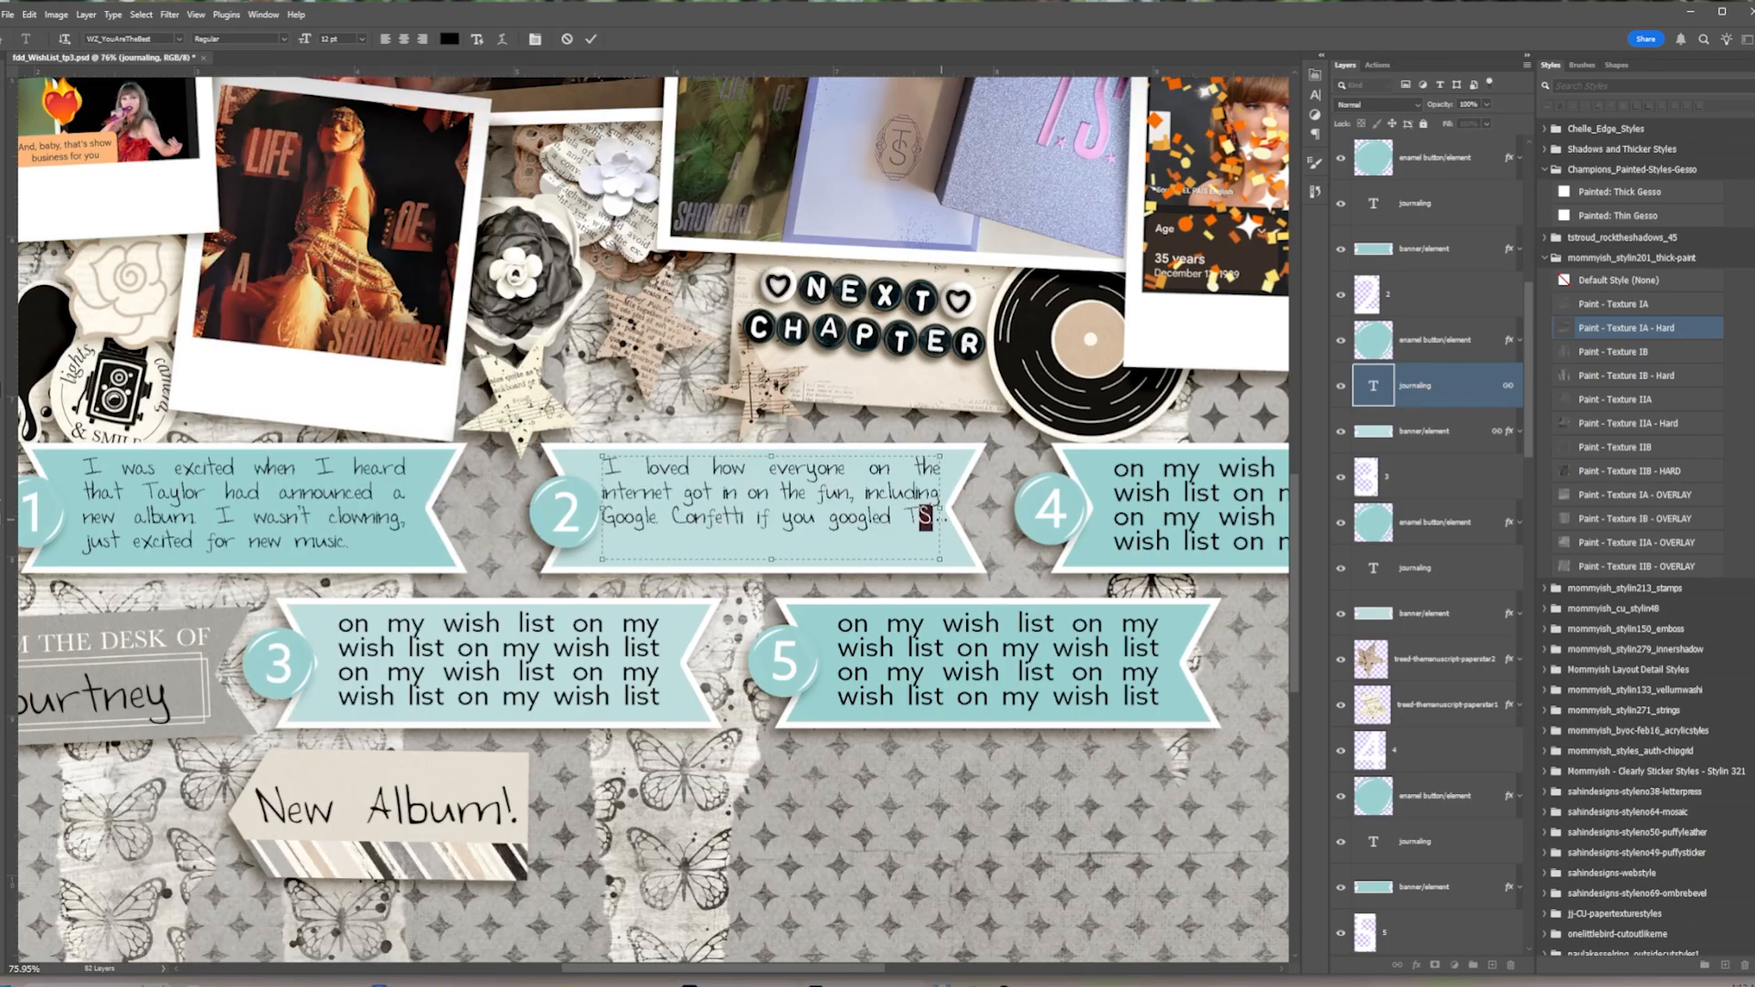
type("ft!")
key("ctrl+Return")
Try to change the font of the placeholder text on banner 4
scroll(799, 457, "down", 4)
left_click(1015, 494)
scroll(1006, 488, "up", 1)
double_click(996, 494)
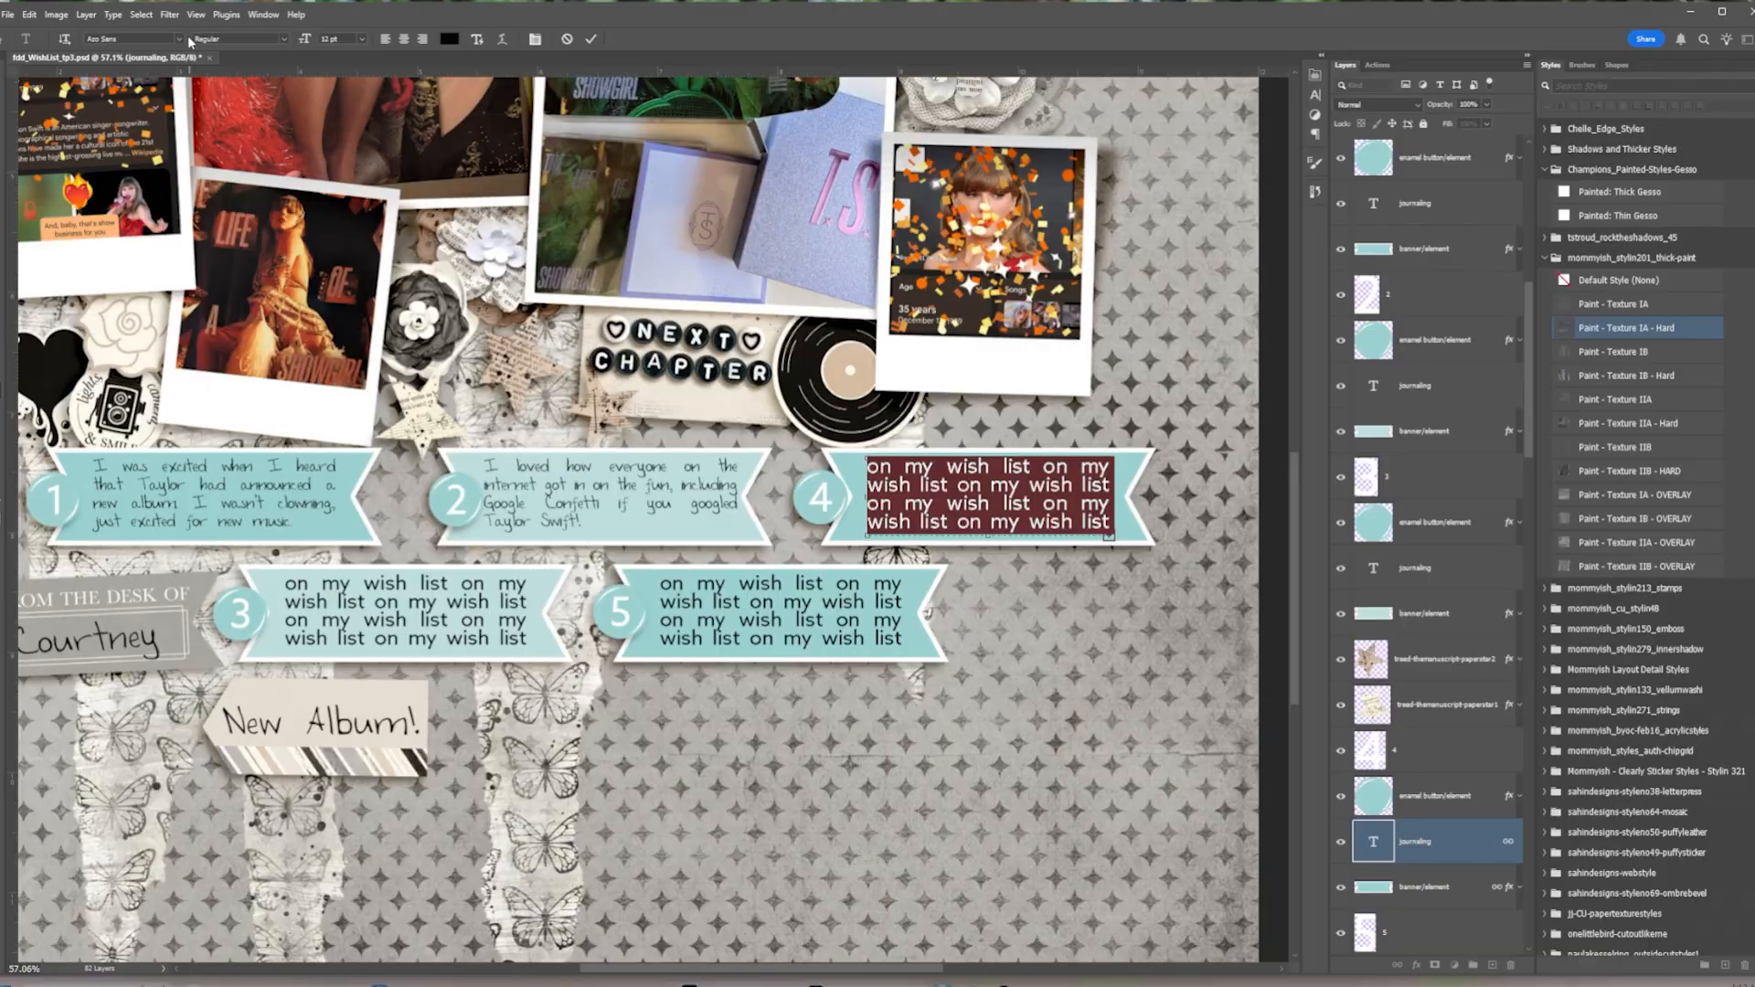
left_click(137, 38)
left_click(283, 91)
left_click(593, 39)
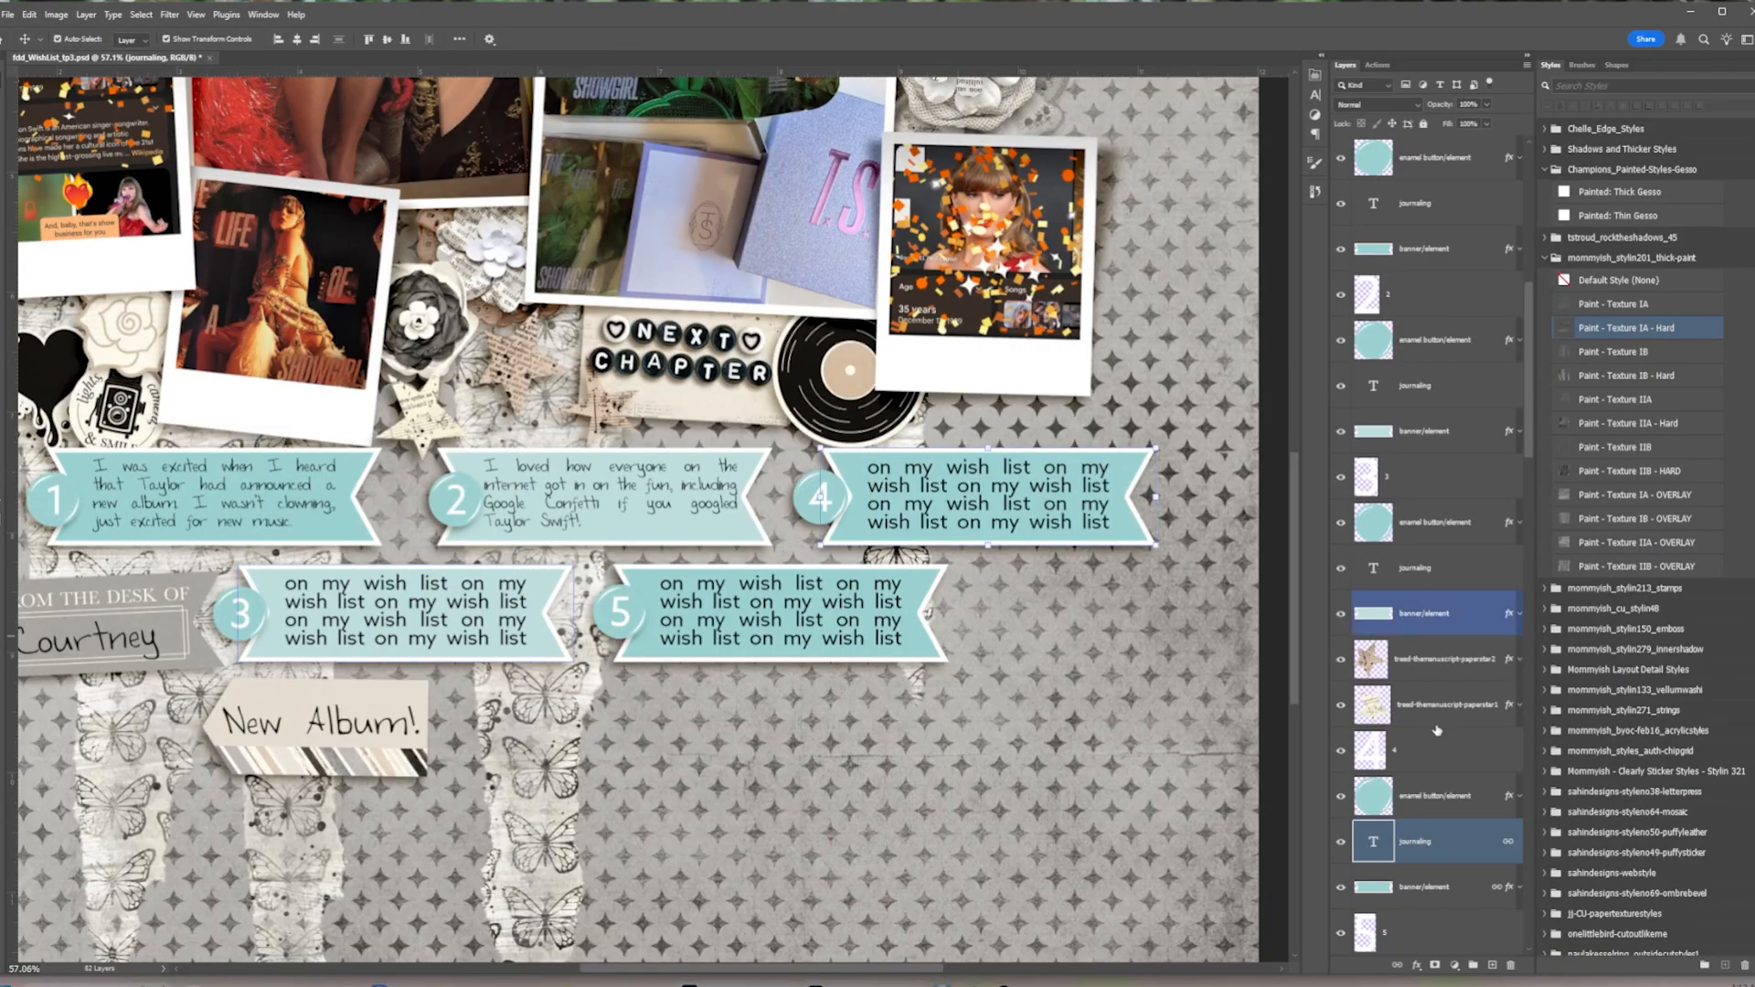
Filter the layers by the name "journa", select all five journaling layers, and set them in the WZ_YouAreTheBest font
left_click(1364, 85)
left_click(1360, 112)
left_click(1430, 85)
type("journa")
left_click(1416, 340, "shift")
left_click(1314, 95)
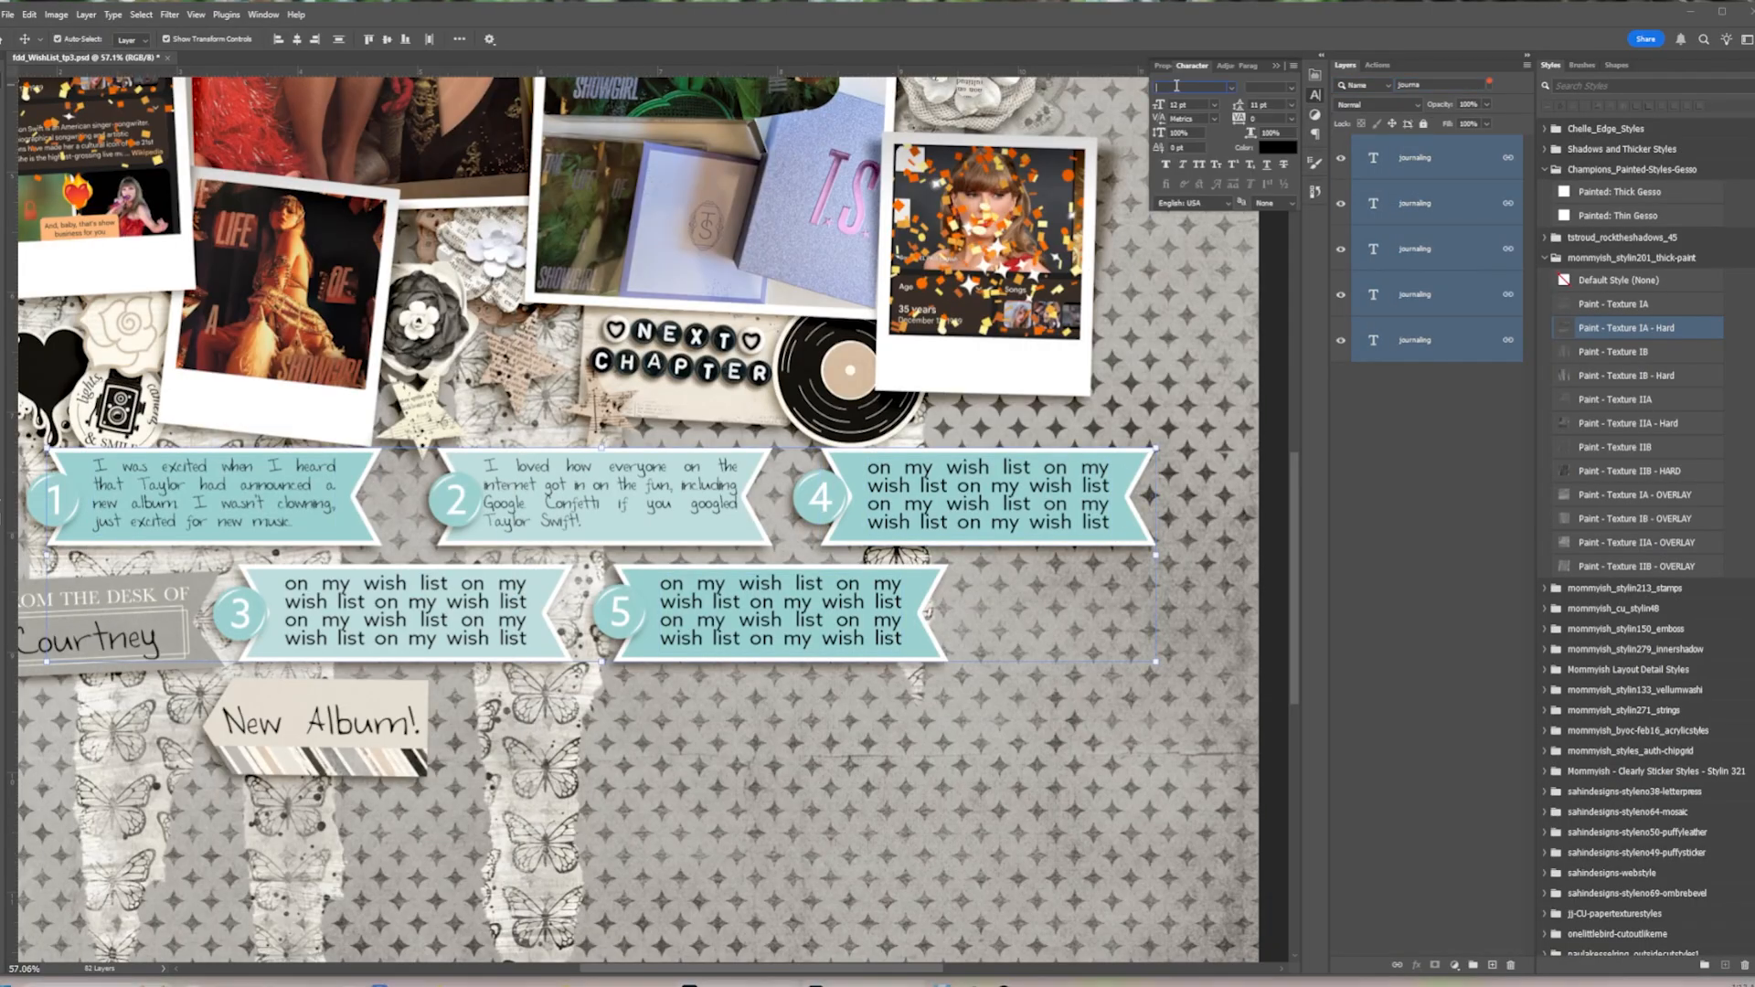
left_click(1231, 88)
left_click(1358, 165)
Set the font size of all five journaling layers to 13 pt and clear the layer name filter
left_click(1187, 106)
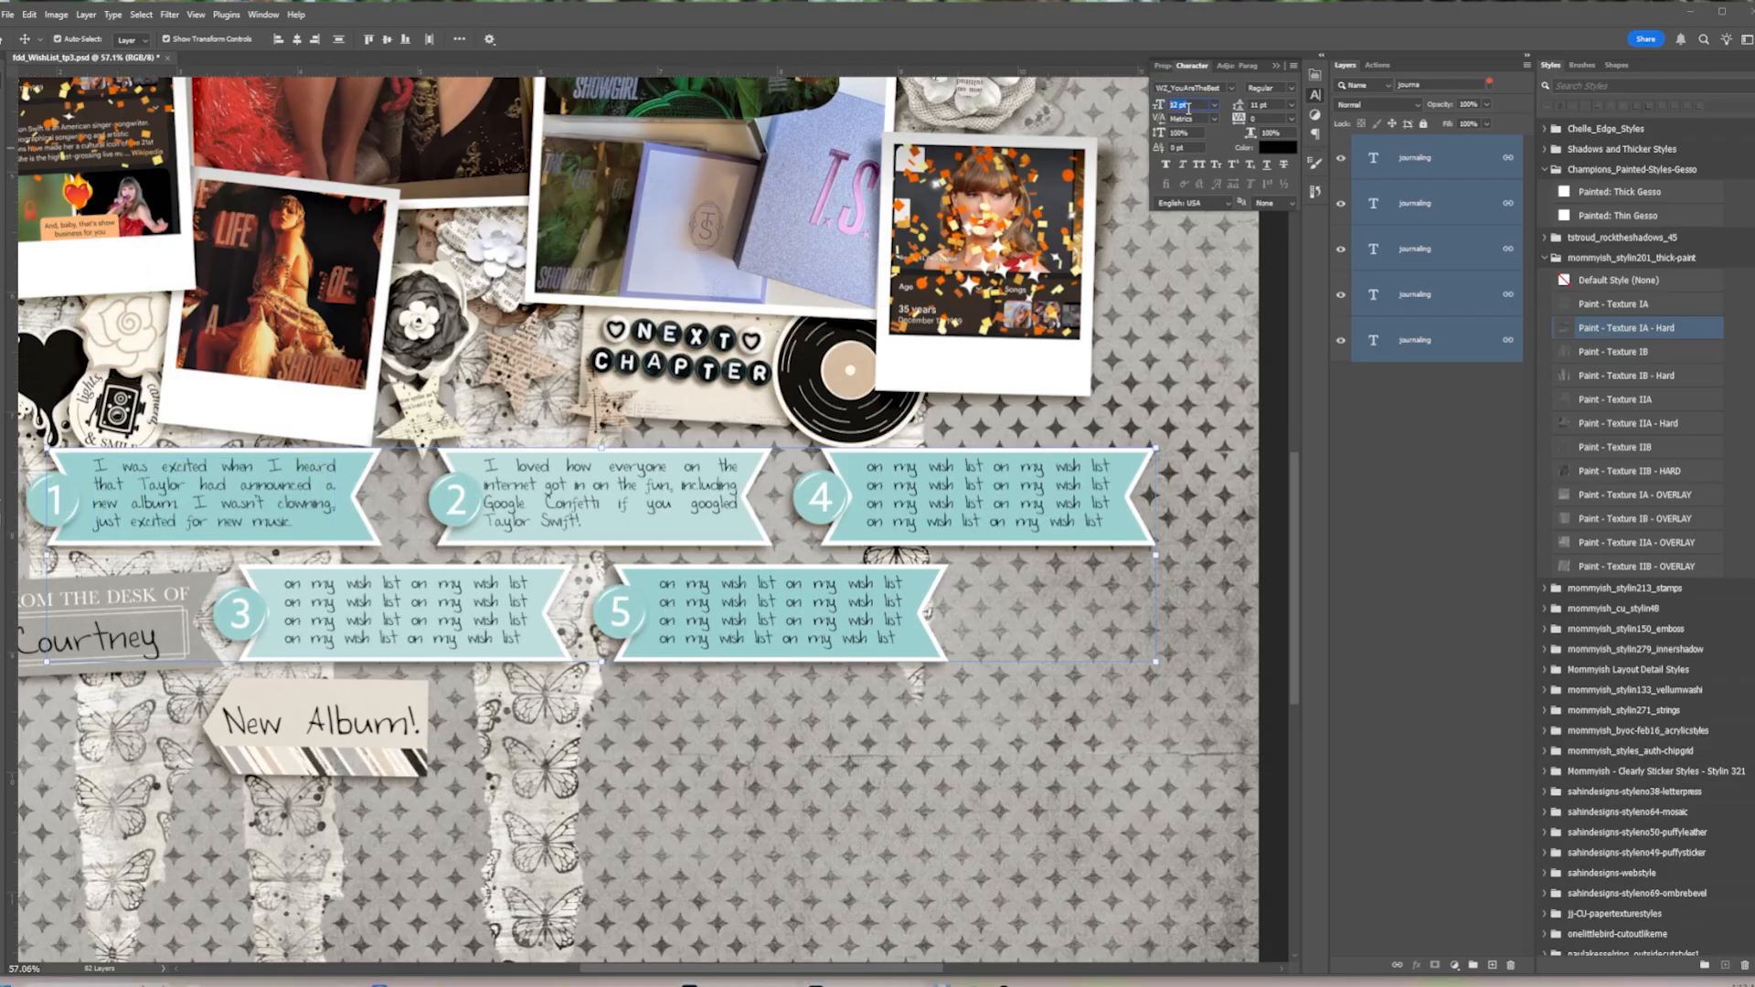
key("Up")
key("Up")
key("Down")
left_click(1276, 68)
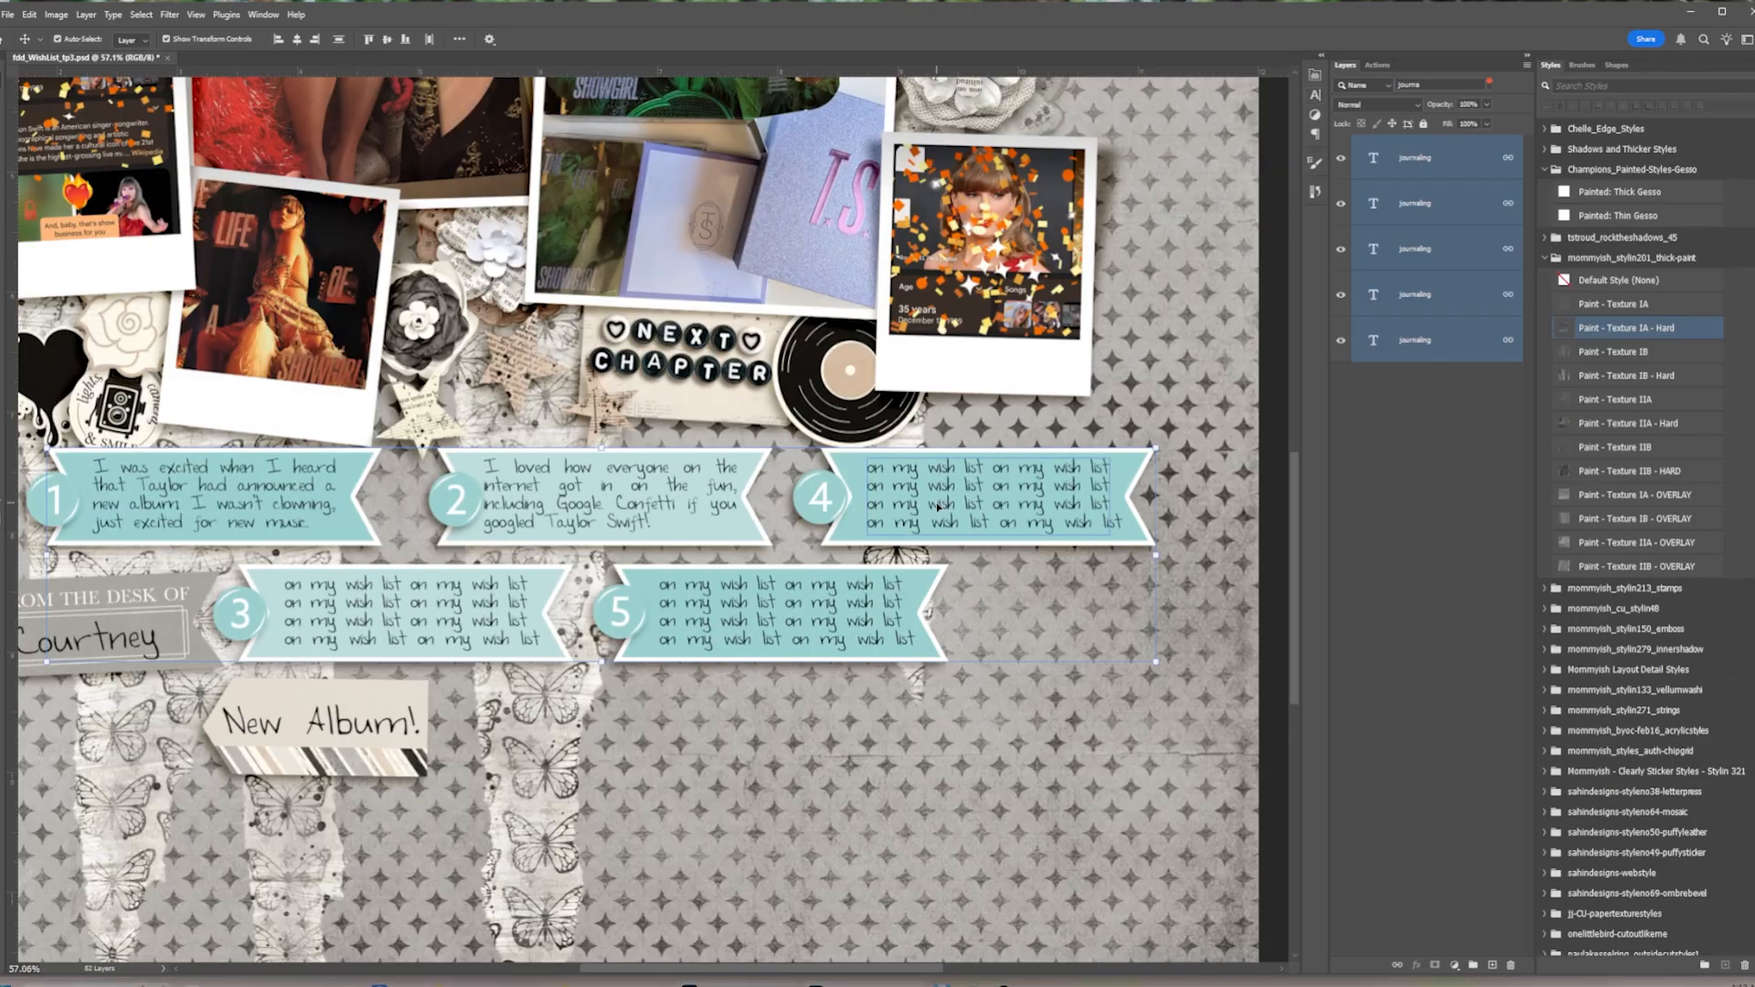
left_click(974, 491)
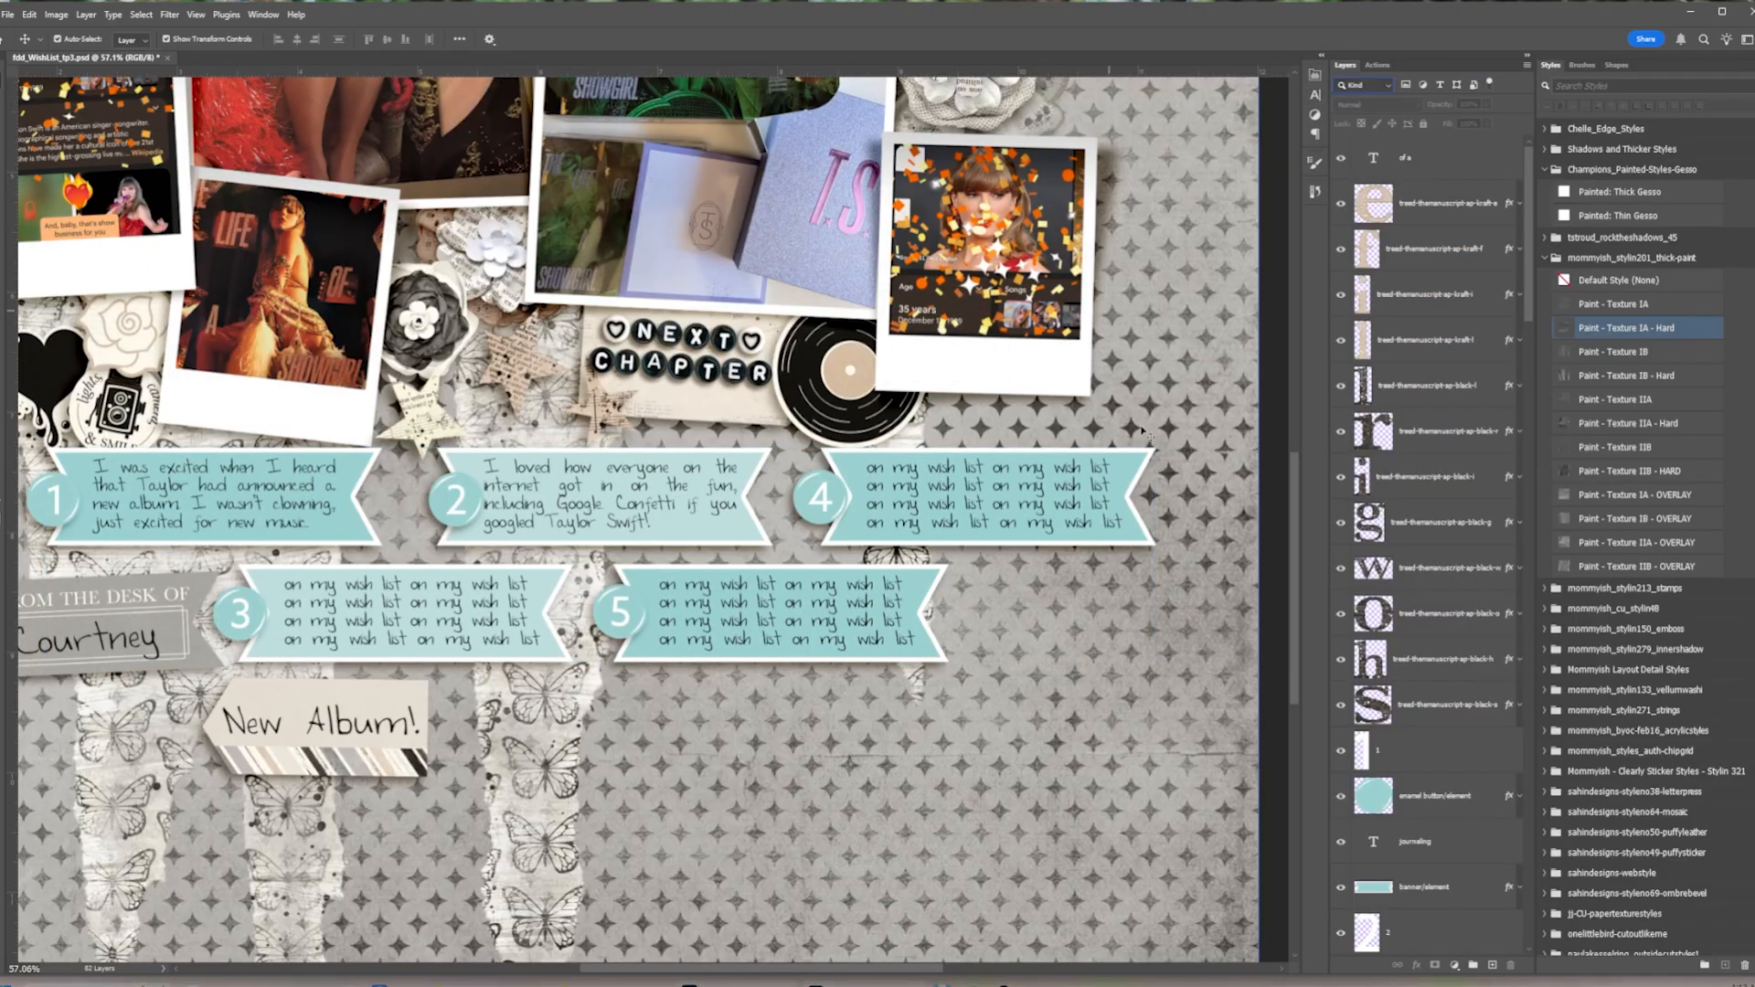
Replace banner 4's placeholder with the person's name and "told me not to buy a CD, since the album came out near my birthday. So, I didn't"
double_click(1014, 502)
type("Chelsea told me not to buy a")
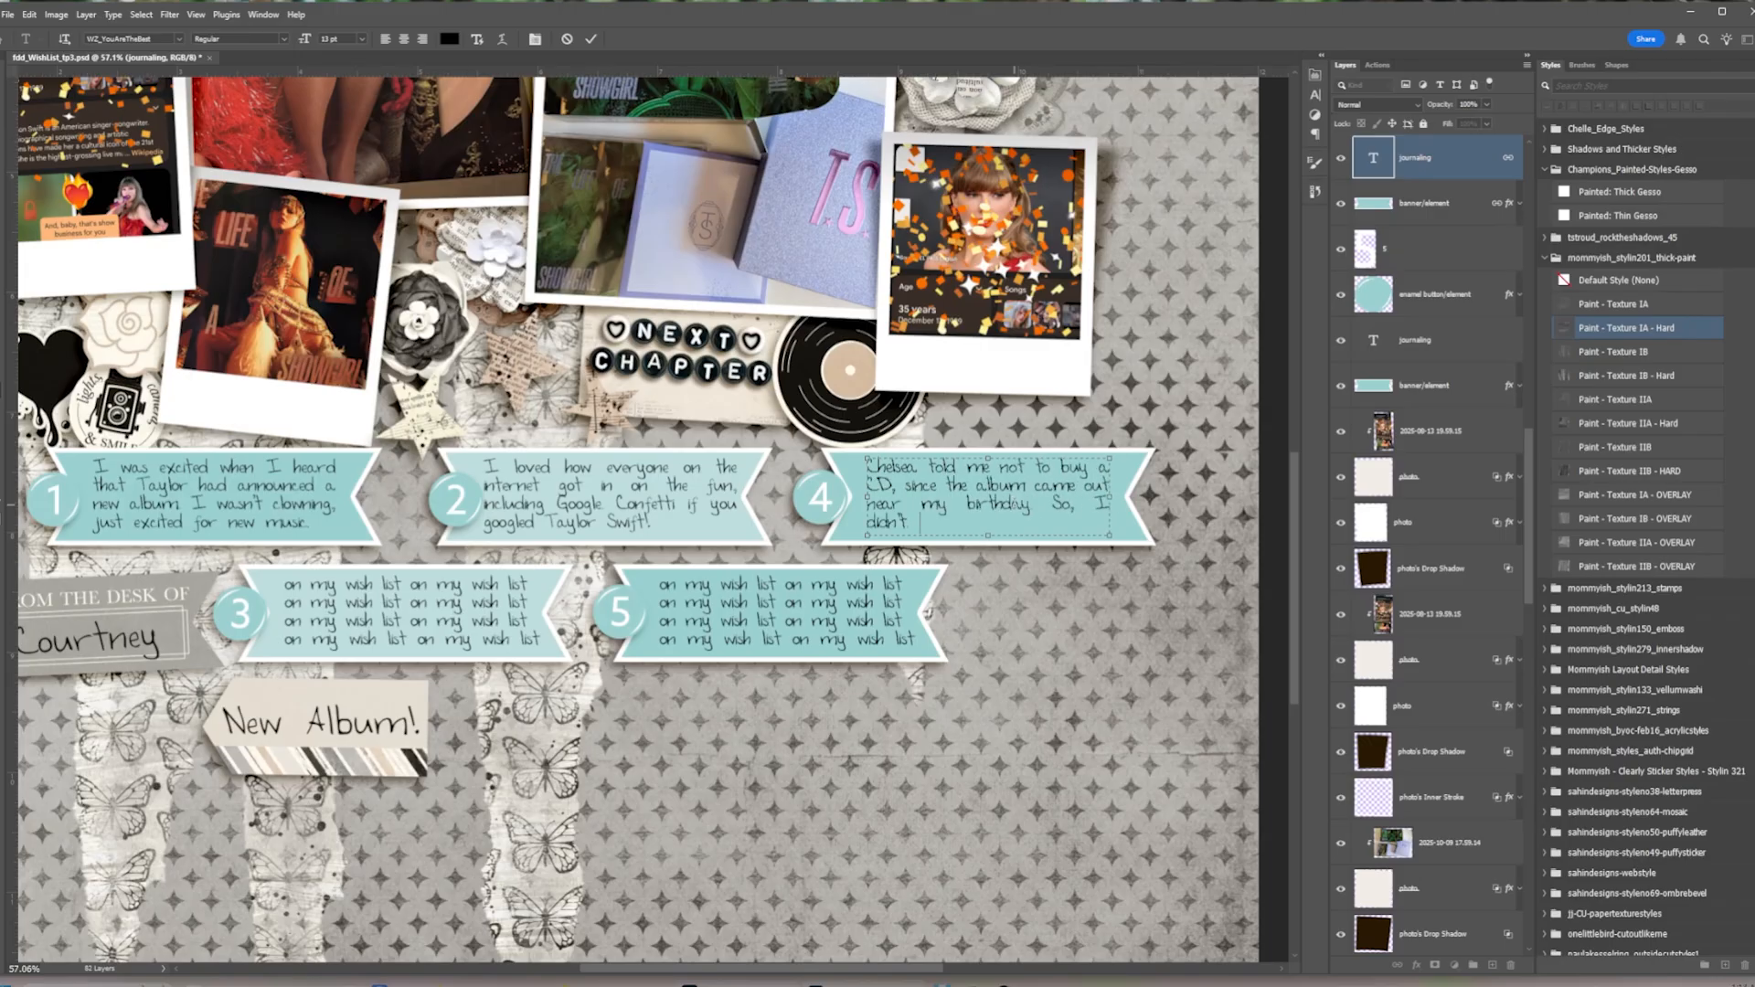
Delete the ending "So, I didn't" on banner 4 and finish with "She didn't tell me which one she got me!"
key("BackSpace")
key("BackSpace")
key("BackSpace")
key("BackSpace")
key("BackSpace")
key("BackSpace")
key("BackSpace")
key("BackSpace")
key("BackSpace")
key("BackSpace")
key("BackSpace")
key("BackSpace")
key("BackSpace")
left_click_drag(1050, 505, 1053, 524)
type("She didn't")
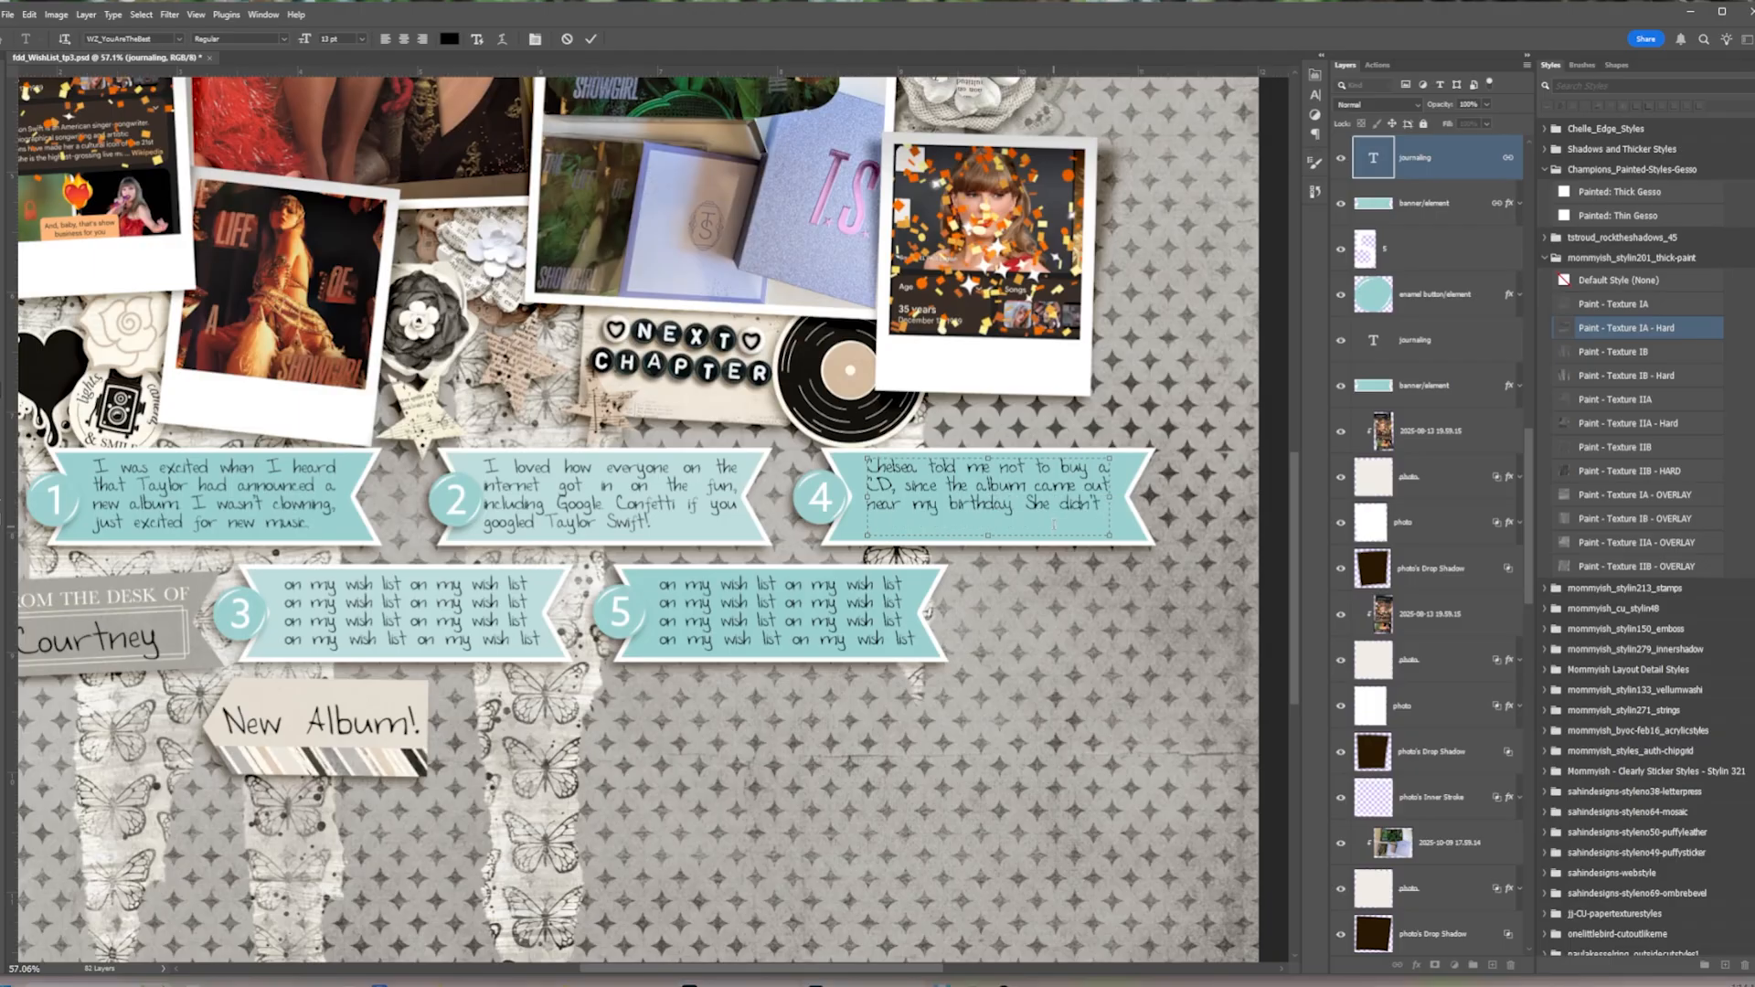
Replace banner 3's placeholder with "Impatiently waiting while it was forwarded around, and knowing I wanted vinyl, I bought the Target pink one!"
left_click(358, 619)
key("ctrl+a")
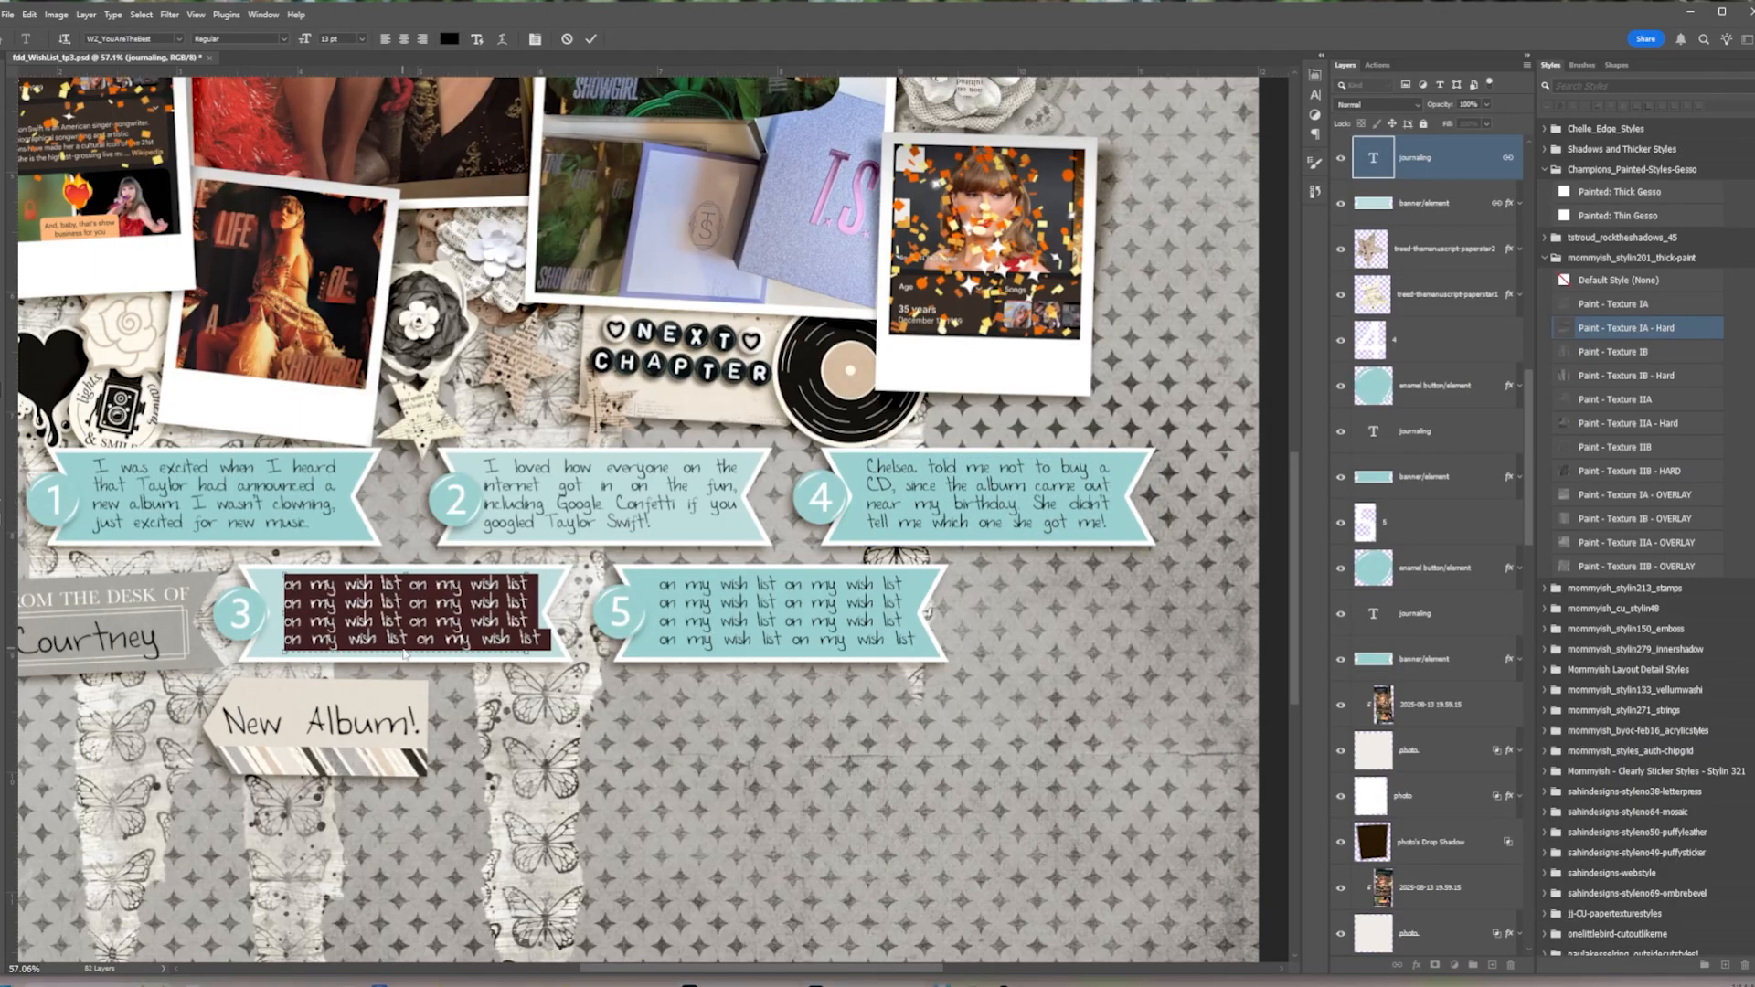
type("Impatiently waiting while it")
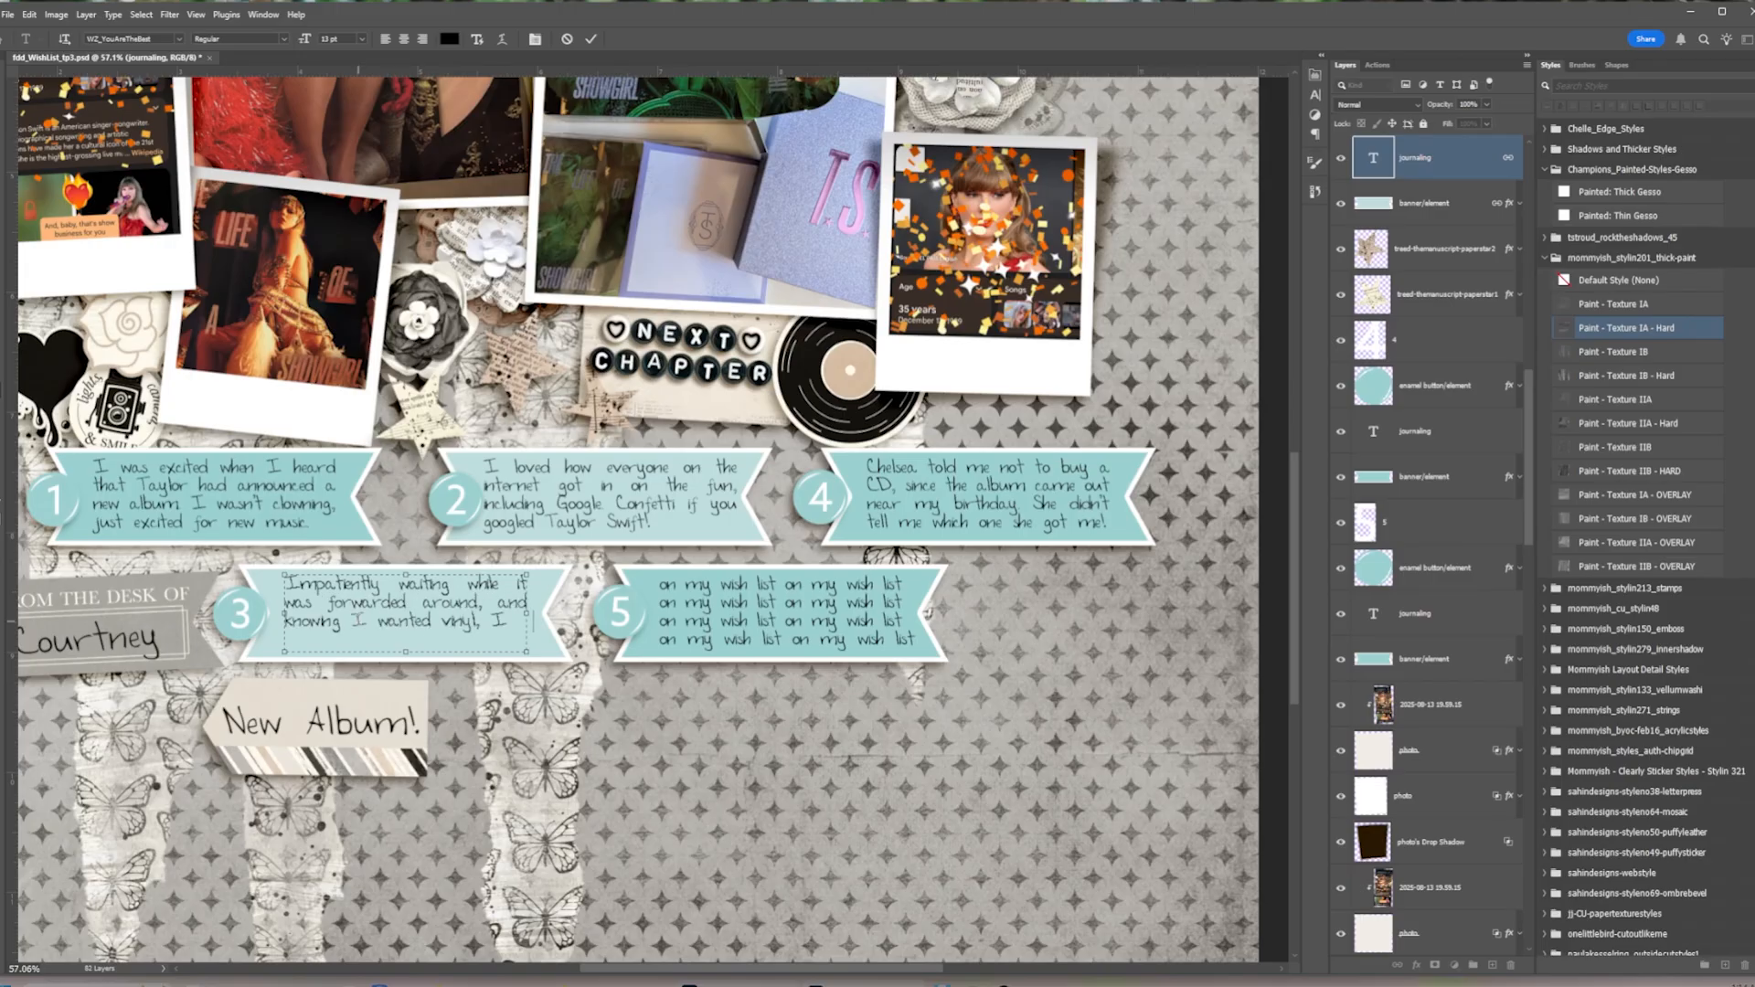
type("one!")
Replace banner 5's placeholder with "Of course, the CD showed up the next day. It's okay! One for my desk, and one for the house. I like the album!"
left_click(777, 610)
key("ctrl+a")
scroll(768, 615, "down", 2)
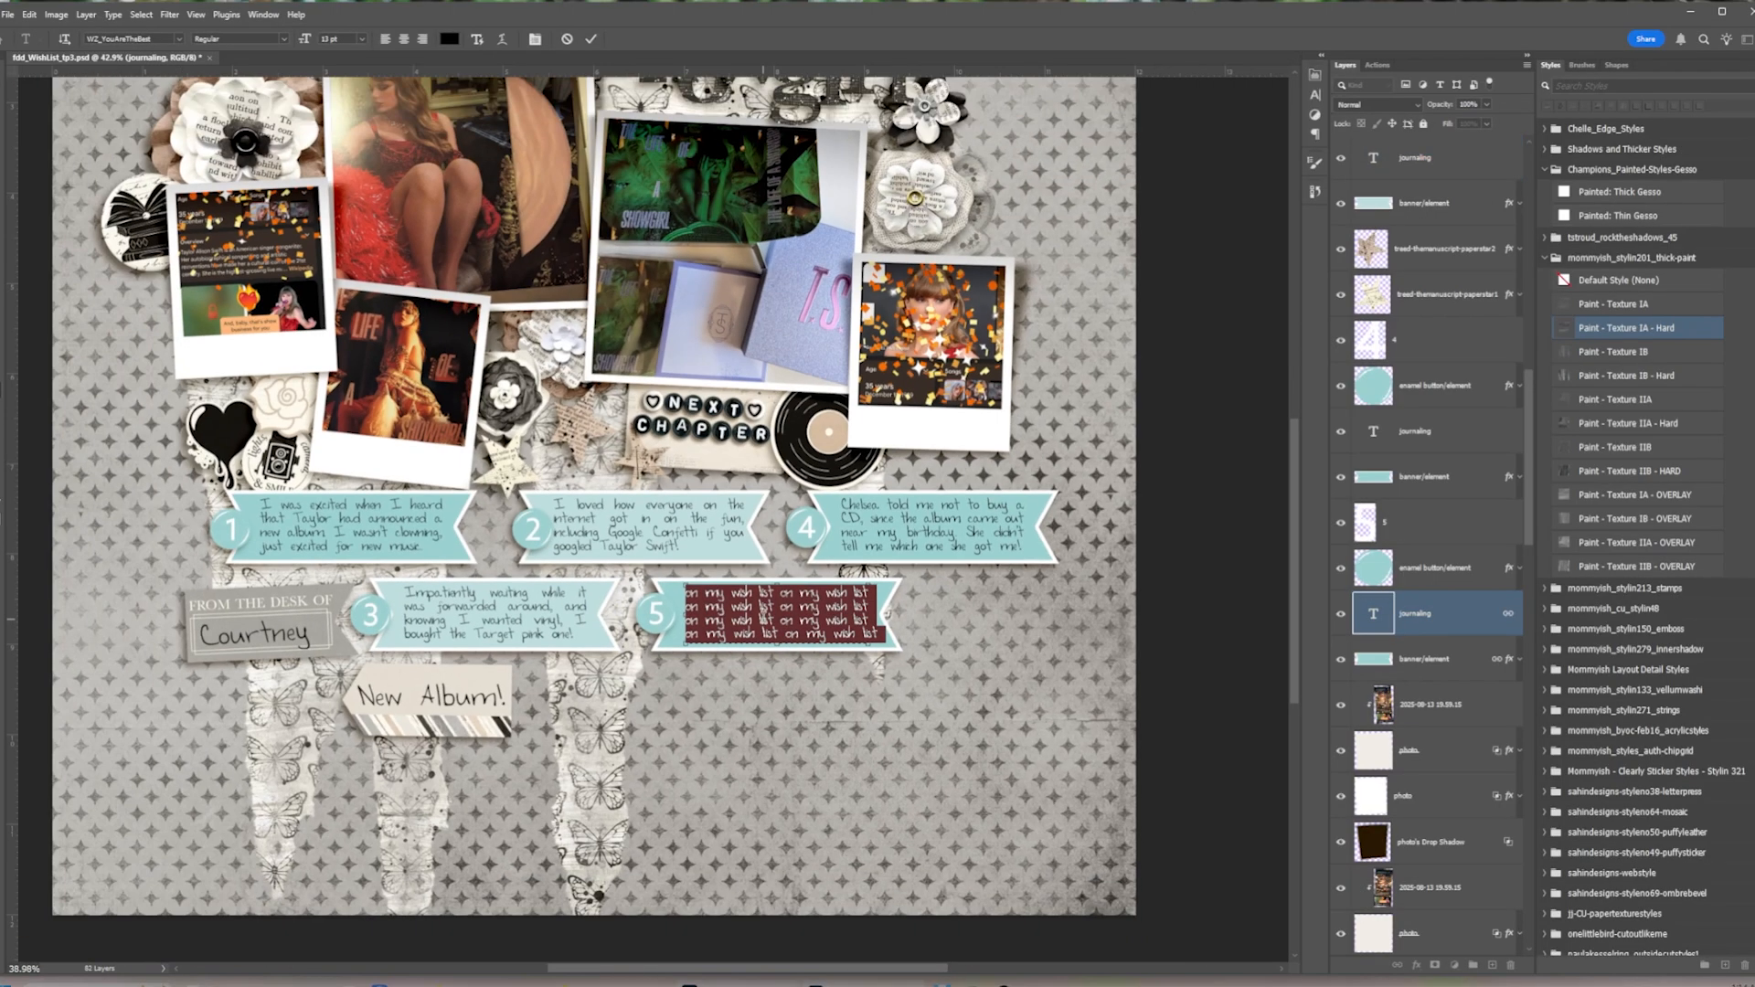
type("Of course, the CD showed up")
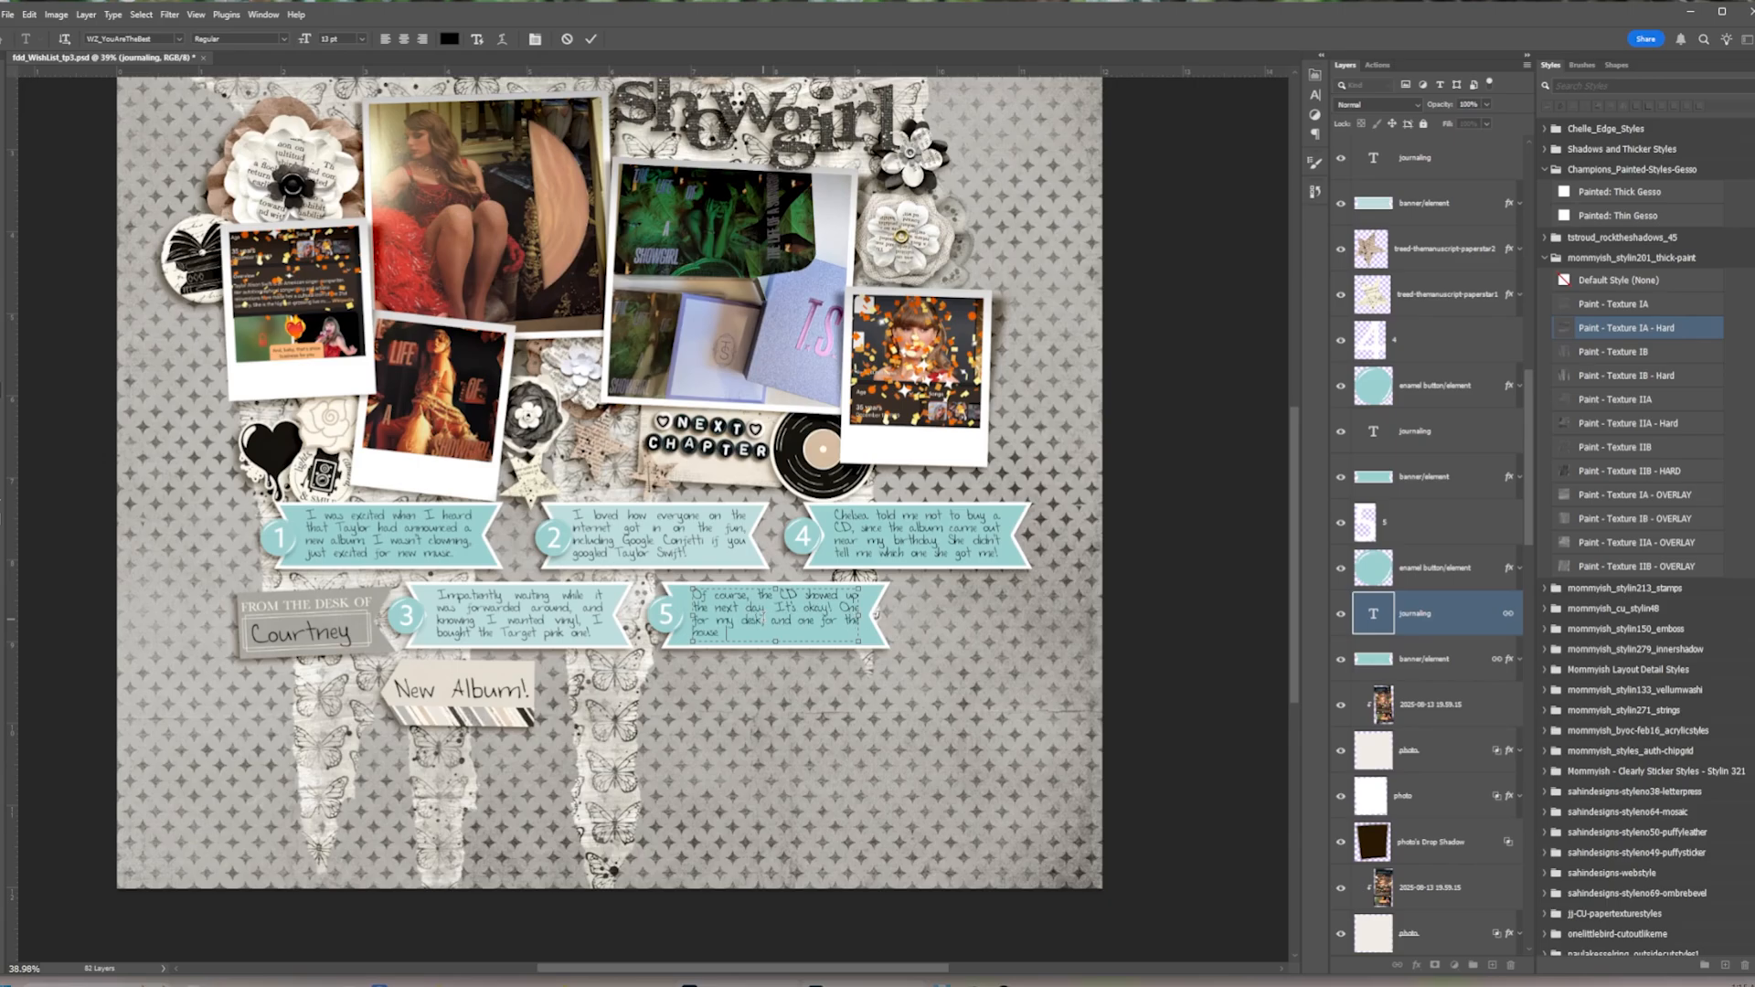
scroll(638, 565, "up", 1)
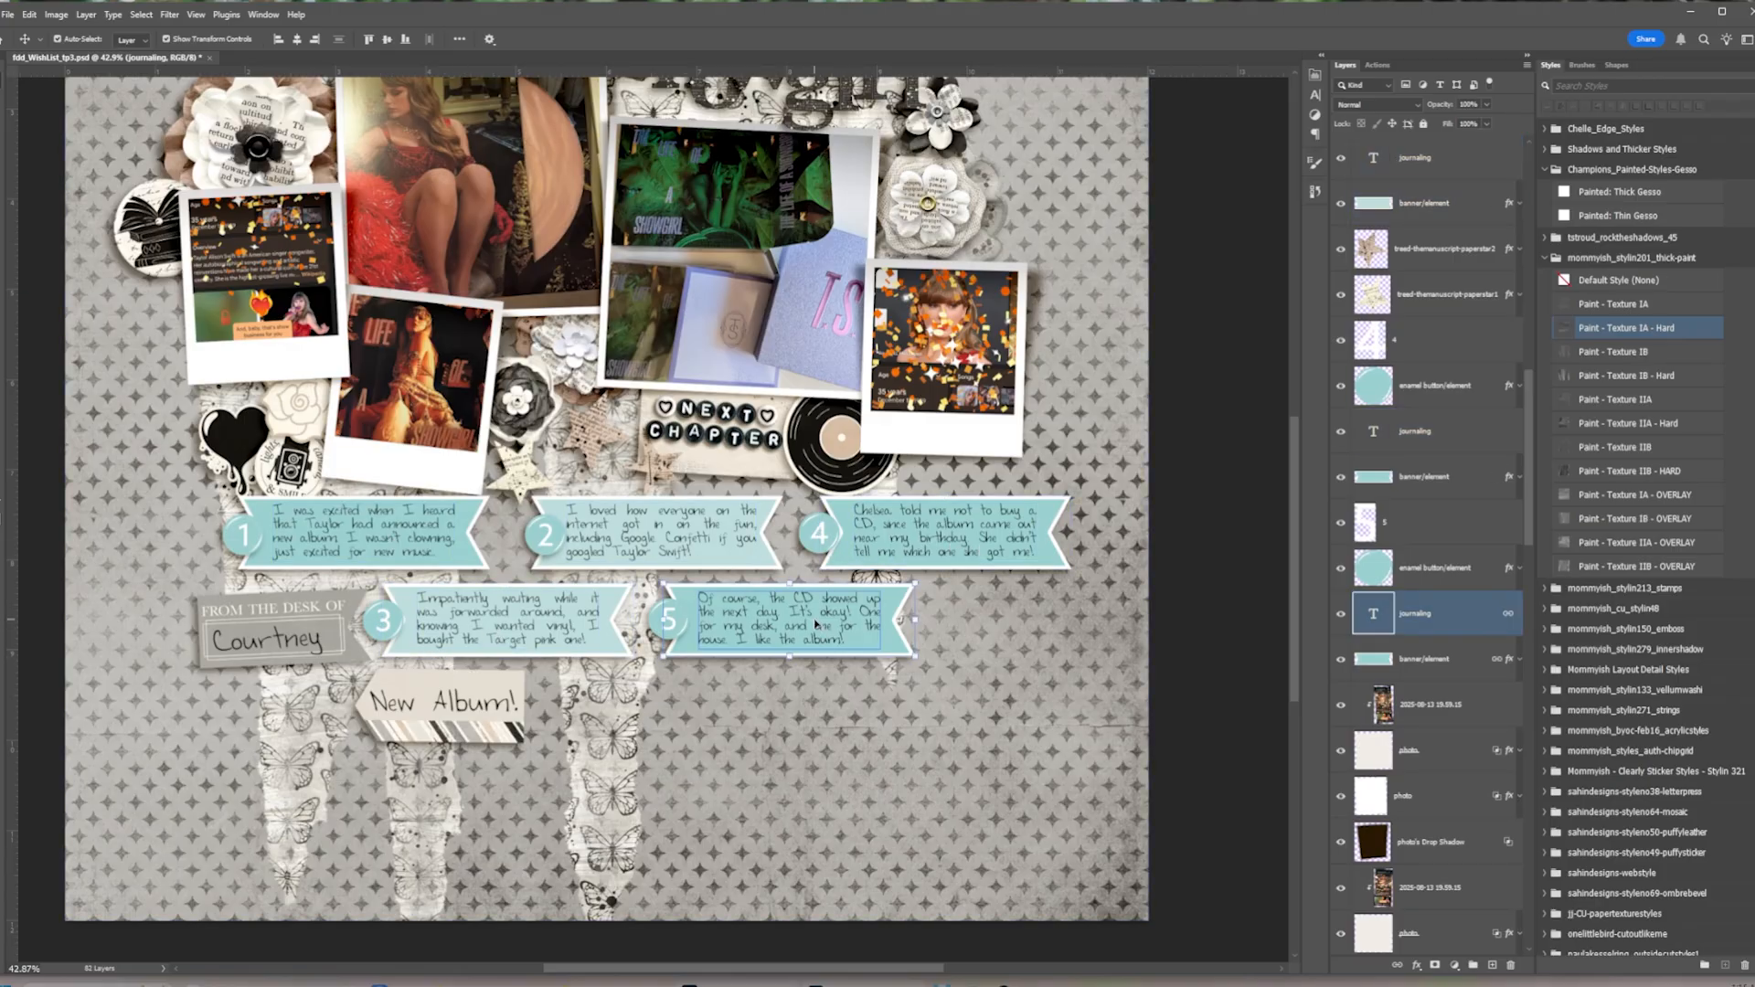
left_click(58, 334)
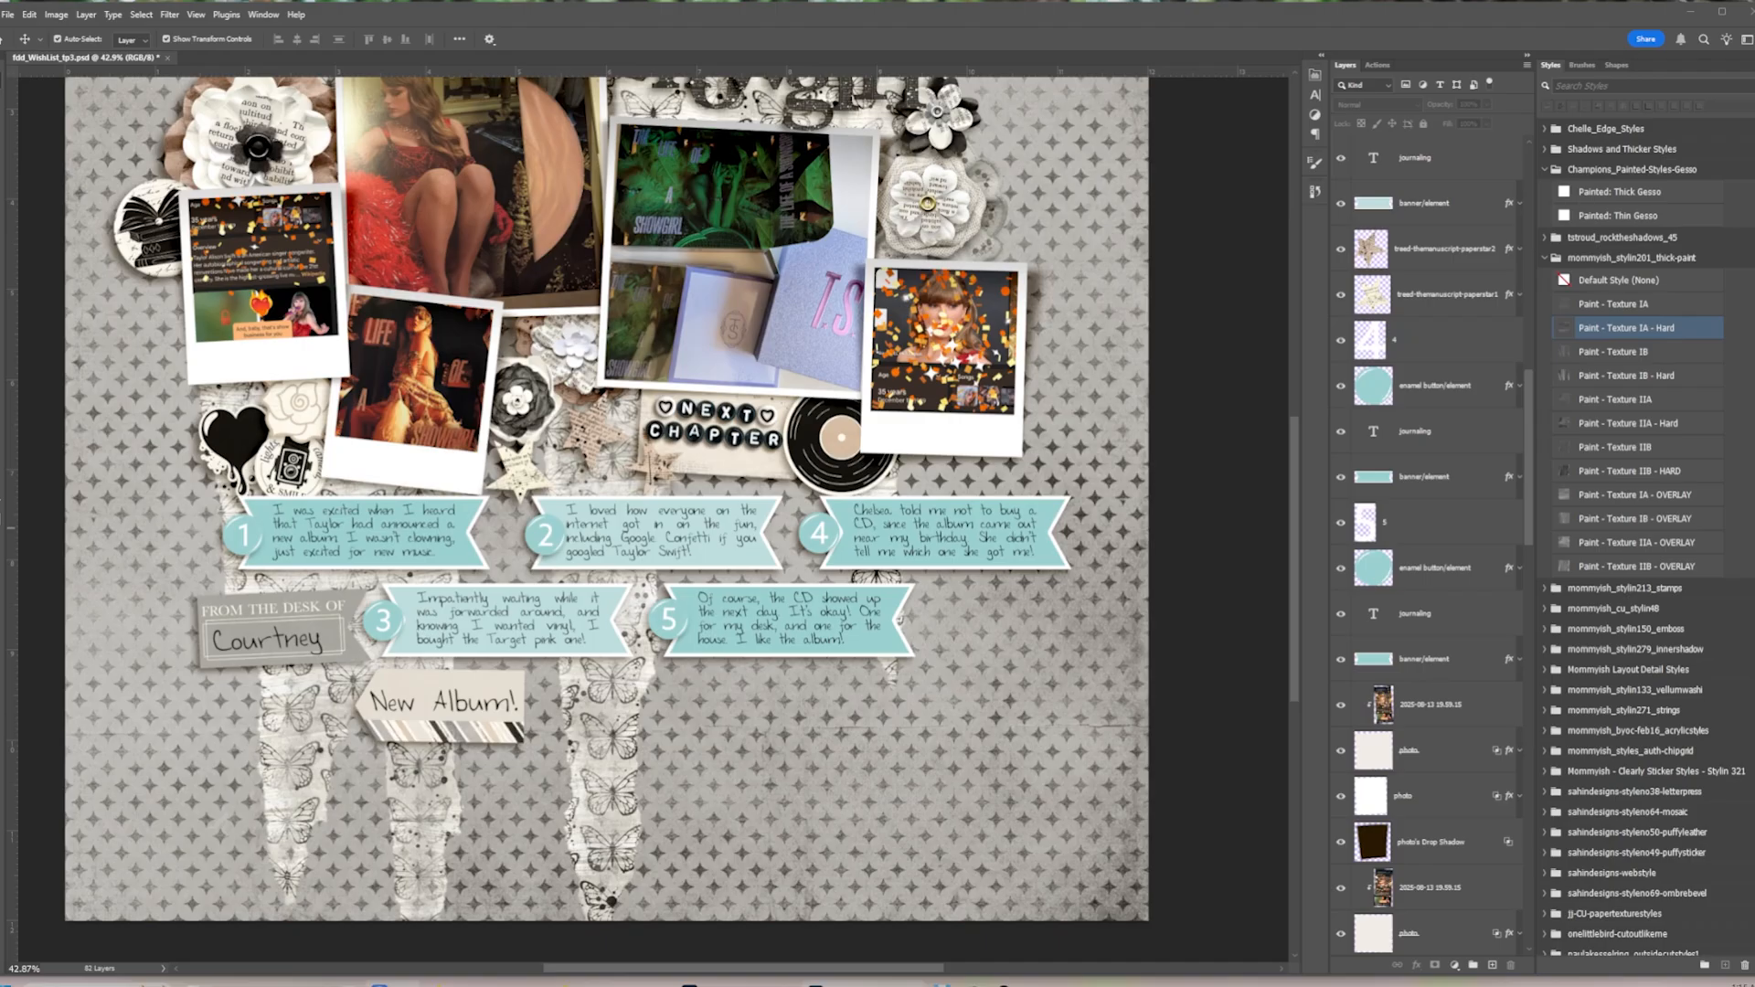
Bring in the kit's round black tag, scale it down and place it over the number on banner 1
left_click_drag(746, 322, 594, 518)
key("Return")
left_click_drag(532, 632, 220, 548)
left_click_drag(280, 435, 256, 469)
left_click_drag(221, 557, 535, 542)
key("Return")
Collapse the open style groups and apply the fdd_paper (layered) style to the tag
left_click(1545, 257)
left_click(1544, 151)
scroll(1616, 457, "down", 5)
left_click(1616, 492)
key("Delete")
Add the black wax seal, scale it down over banner 4's number and apply the Small Flat Flower style
key("Return")
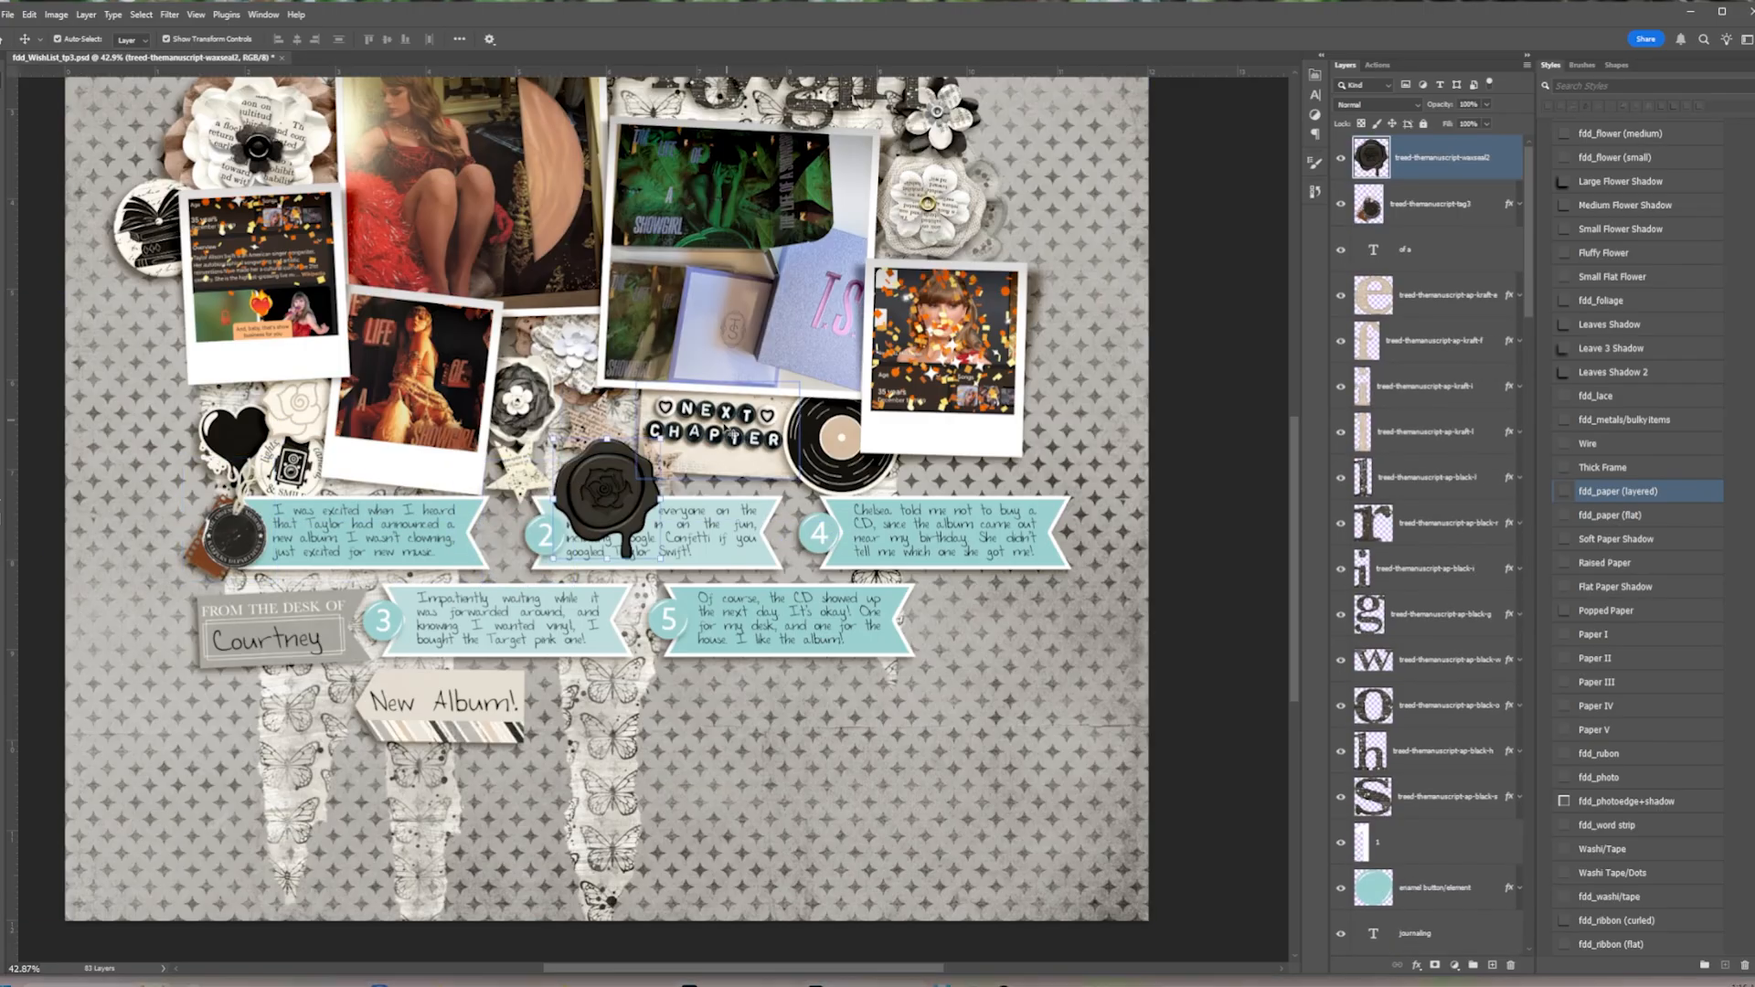
left_click_drag(660, 440, 821, 536)
key("Return")
left_click(1604, 278)
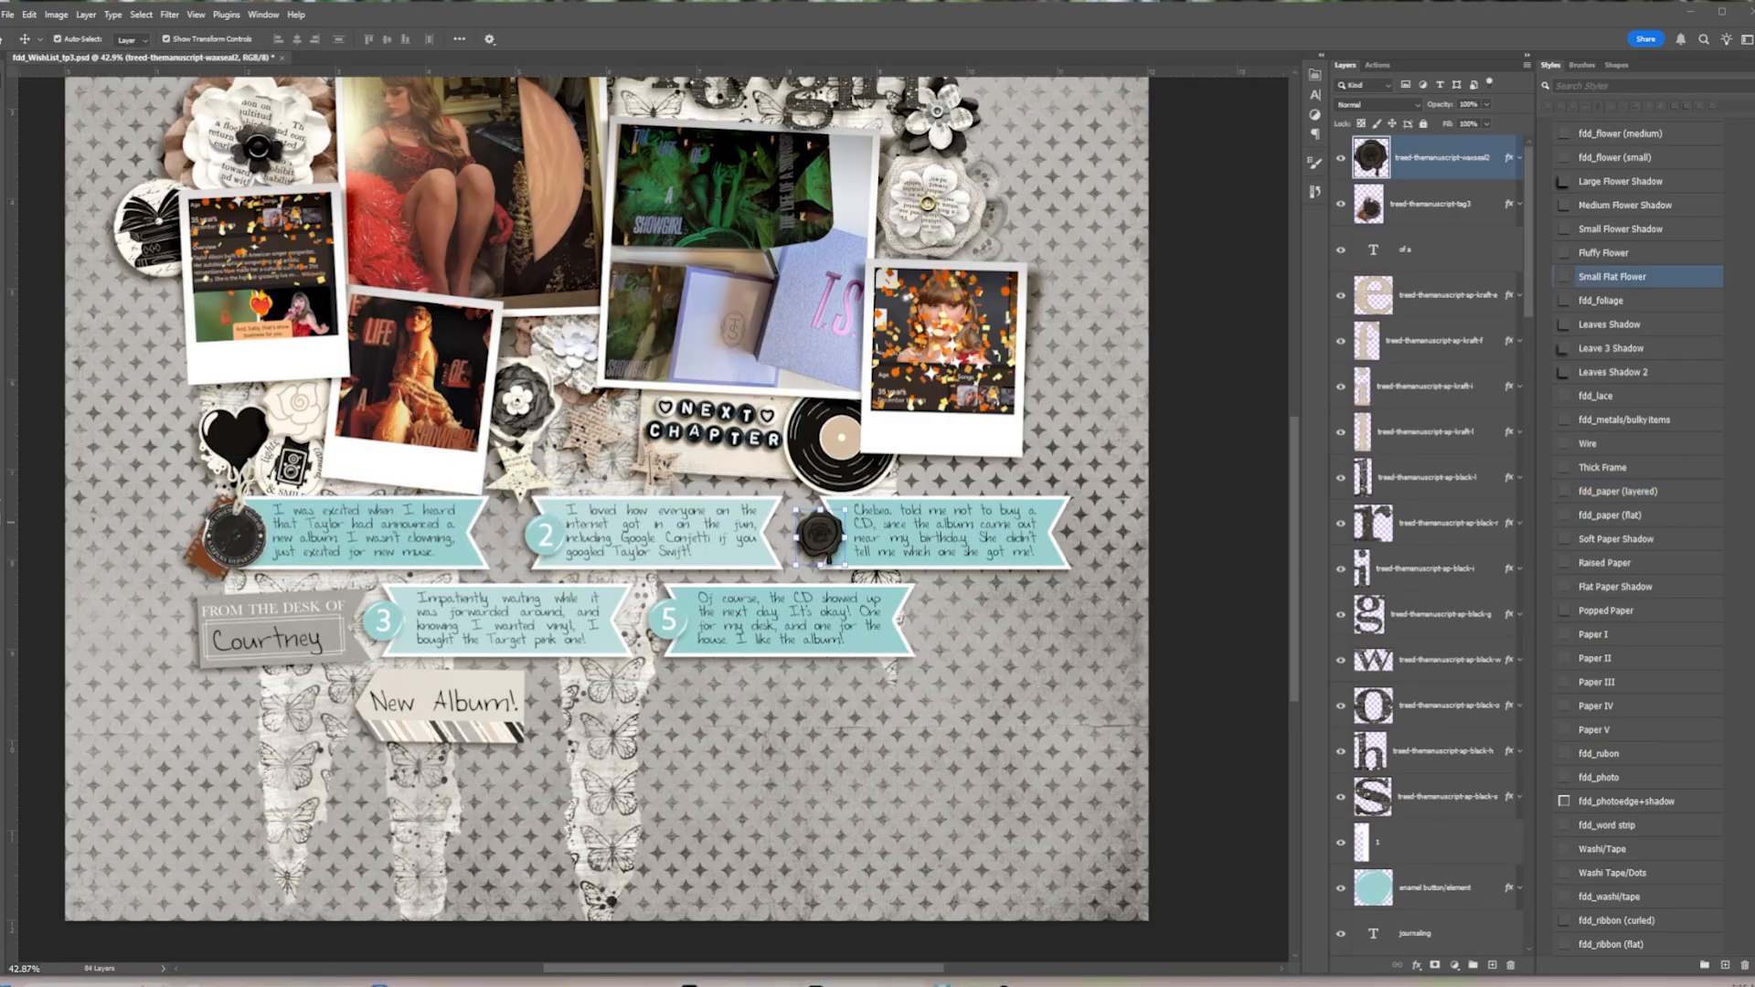
Add the cream wax seal with the Small Flat Flower style, scaled down over banner 2's number
key("Return")
left_click(1611, 277)
left_click_drag(660, 439, 598, 500)
left_click_drag(574, 531, 543, 538)
key("Return")
Add the kit's feather veneer, scale it down, and place it slightly rotated at the start of banner 1
left_click(371, 623)
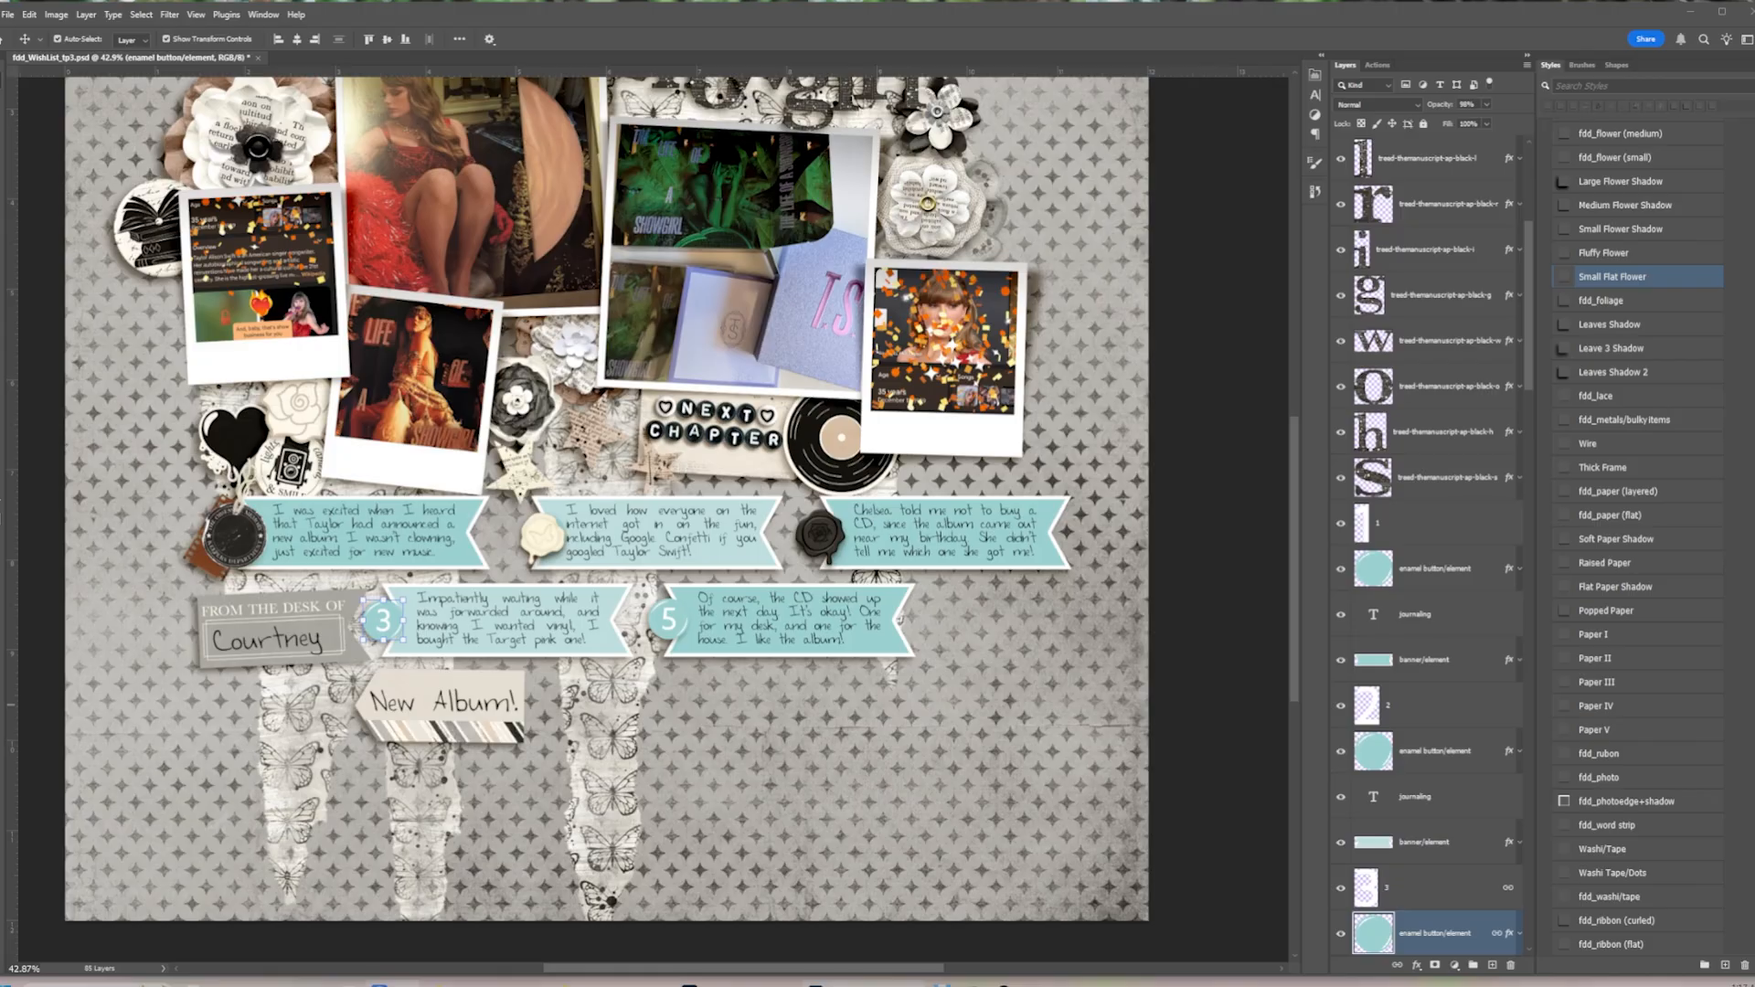
left_click_drag(658, 349, 608, 491)
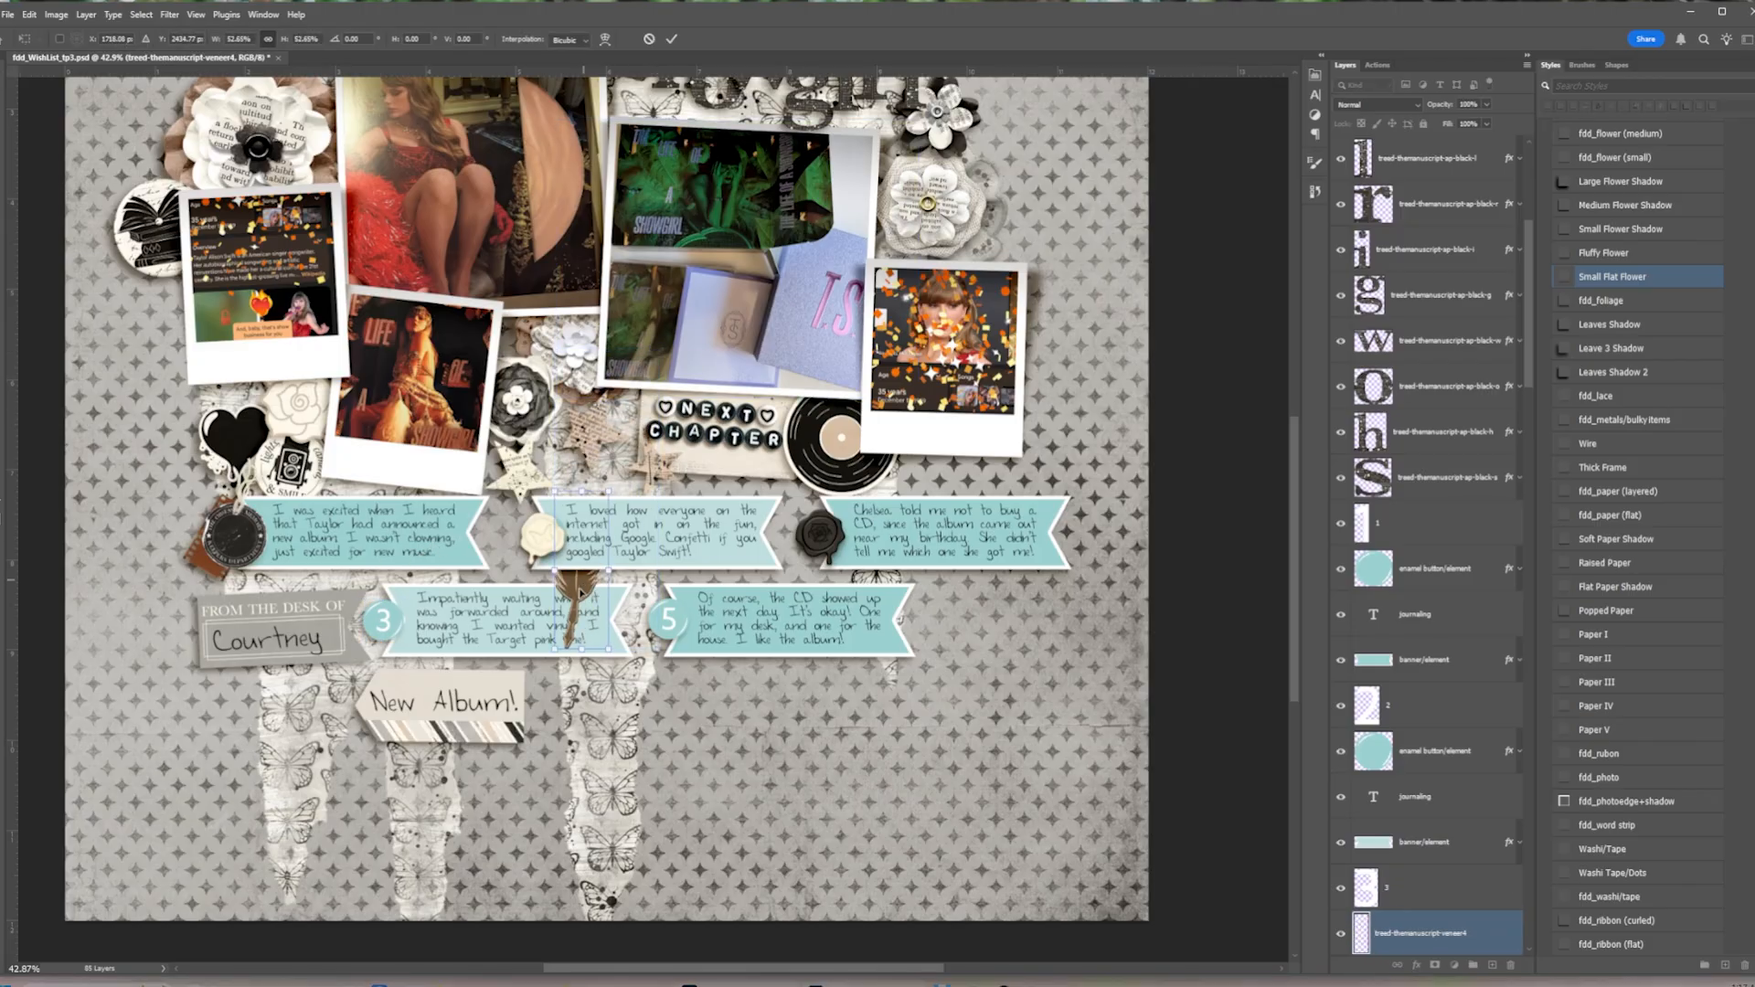
left_click_drag(577, 592, 226, 559)
left_click_drag(269, 450, 282, 457)
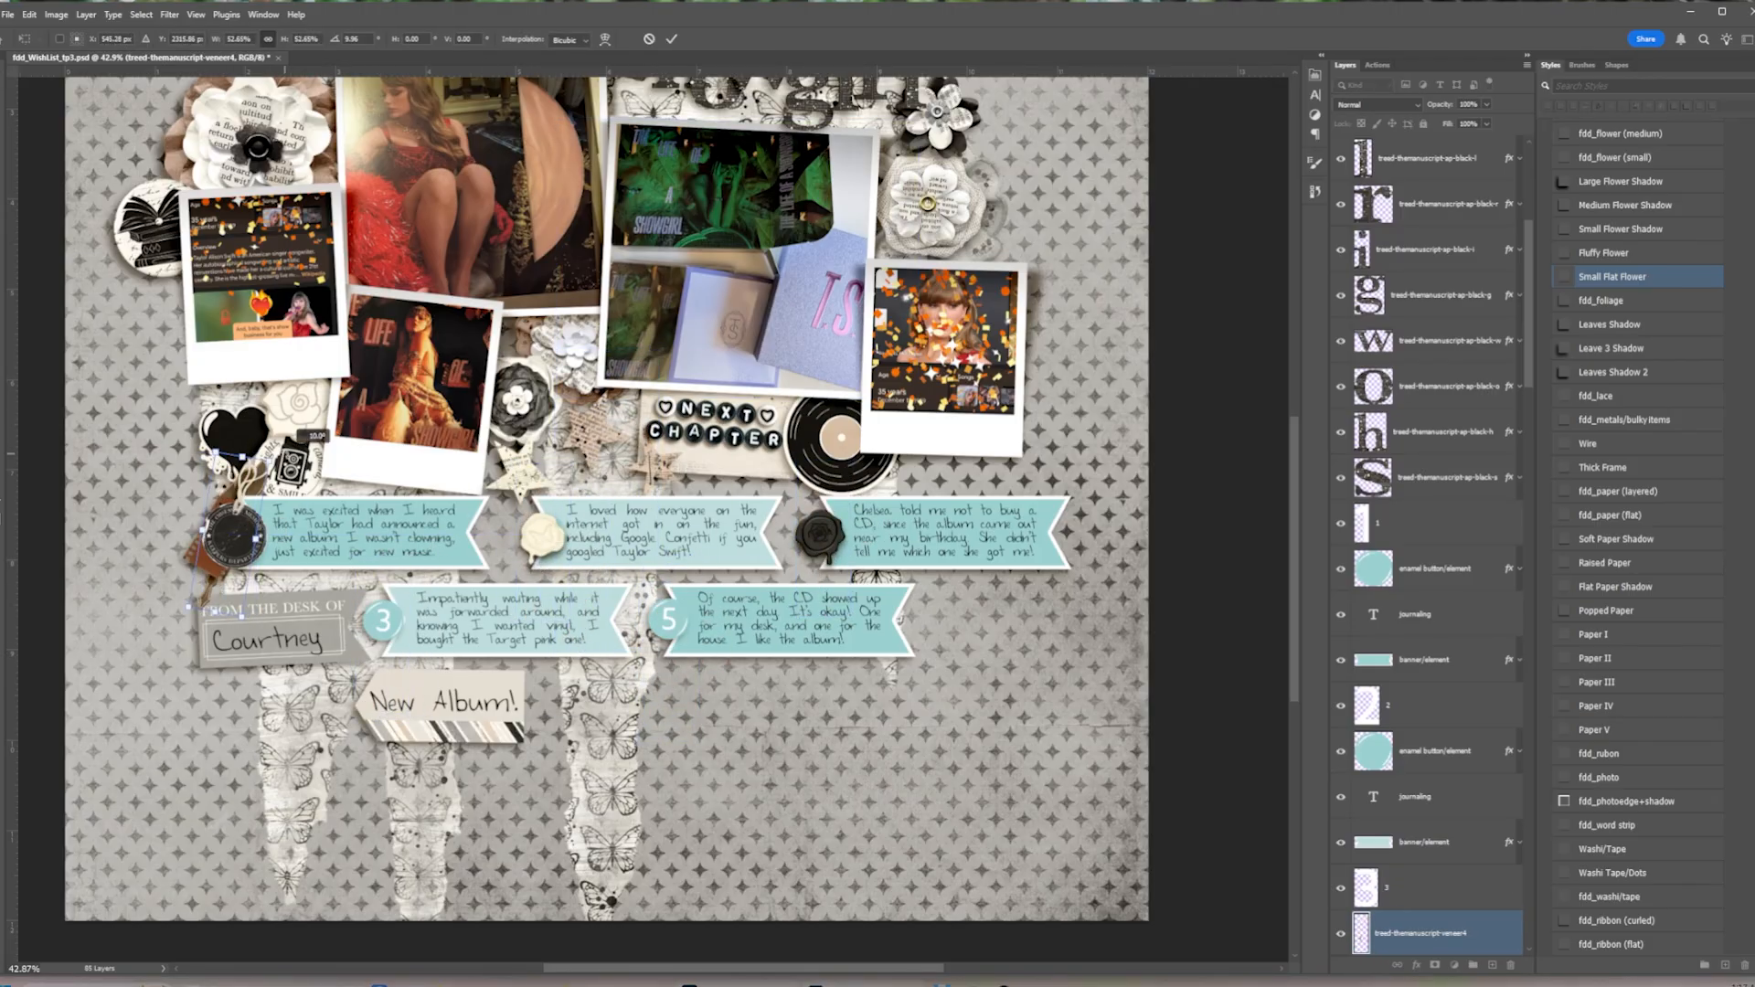
key("Return")
Move the round black tag from banner 1 onto banner 5's number and scale it down slightly
left_click_drag(258, 537, 692, 628)
left_click_drag(704, 554, 690, 574)
left_click_drag(683, 640, 690, 627)
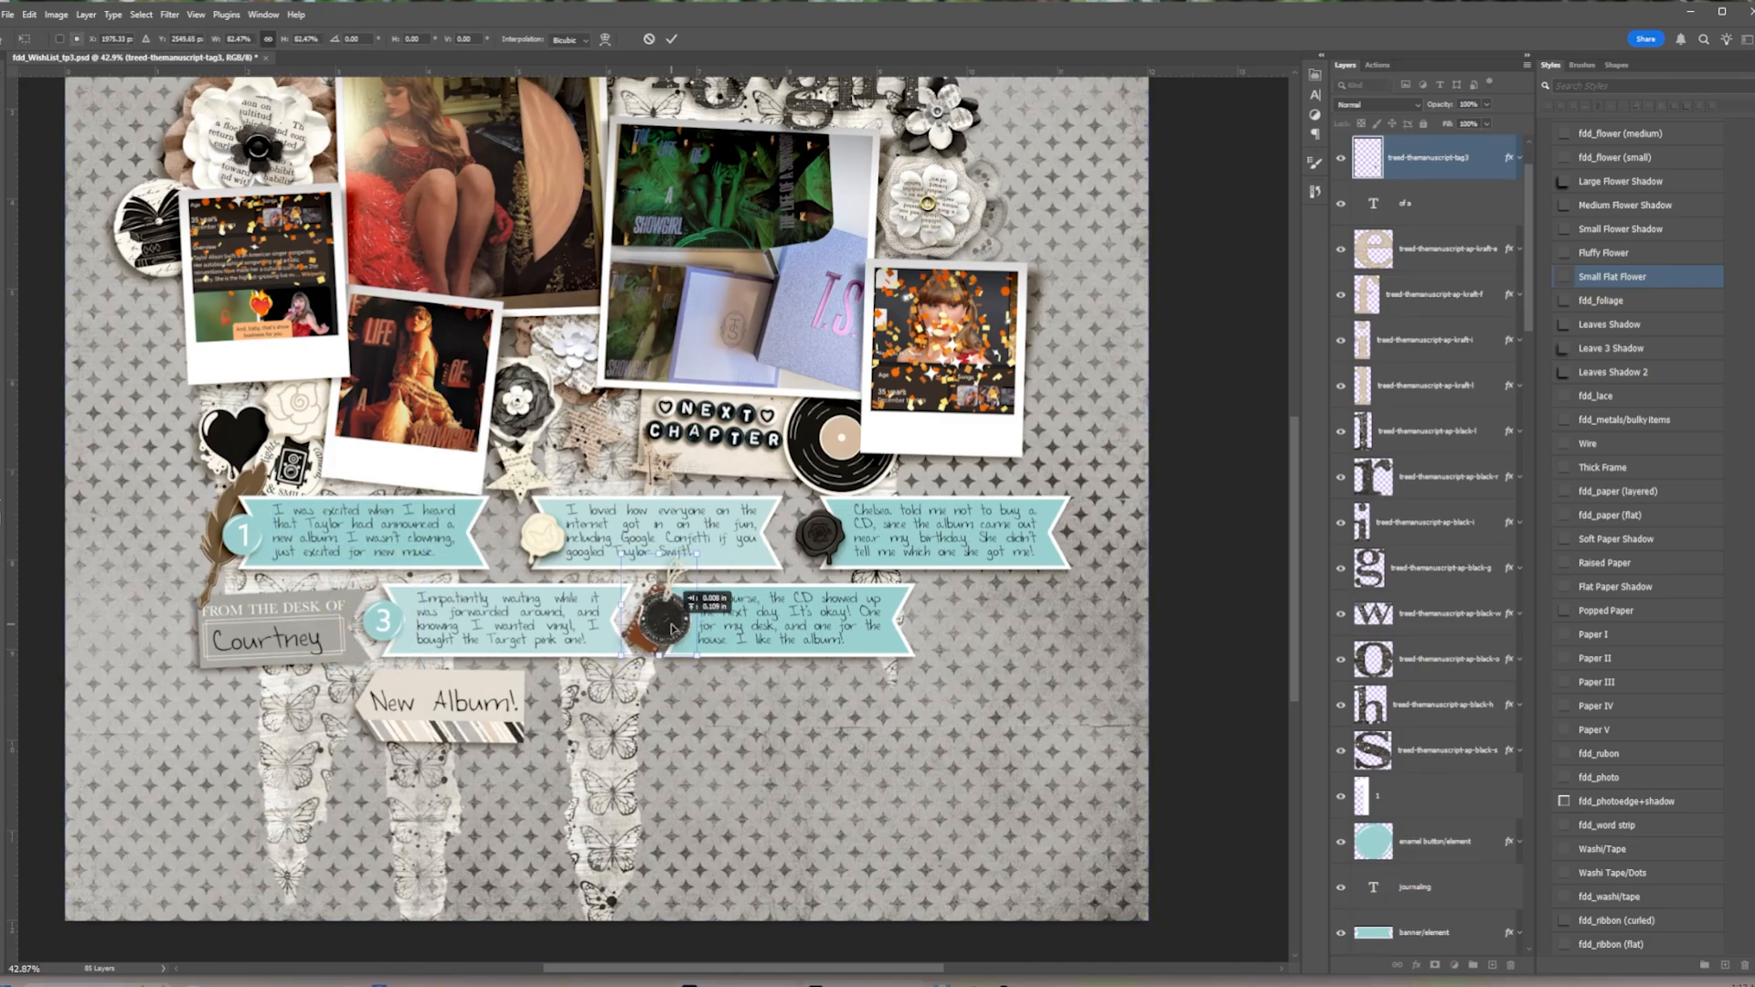
key("Return")
Move the feather's layer above banner 1's number, apply the Small Flat Flower style and adjust its placement and size
left_click(236, 533)
left_click(224, 512)
left_click_drag(1417, 931, 1417, 502)
left_click(1612, 277)
left_click_drag(233, 530, 251, 524)
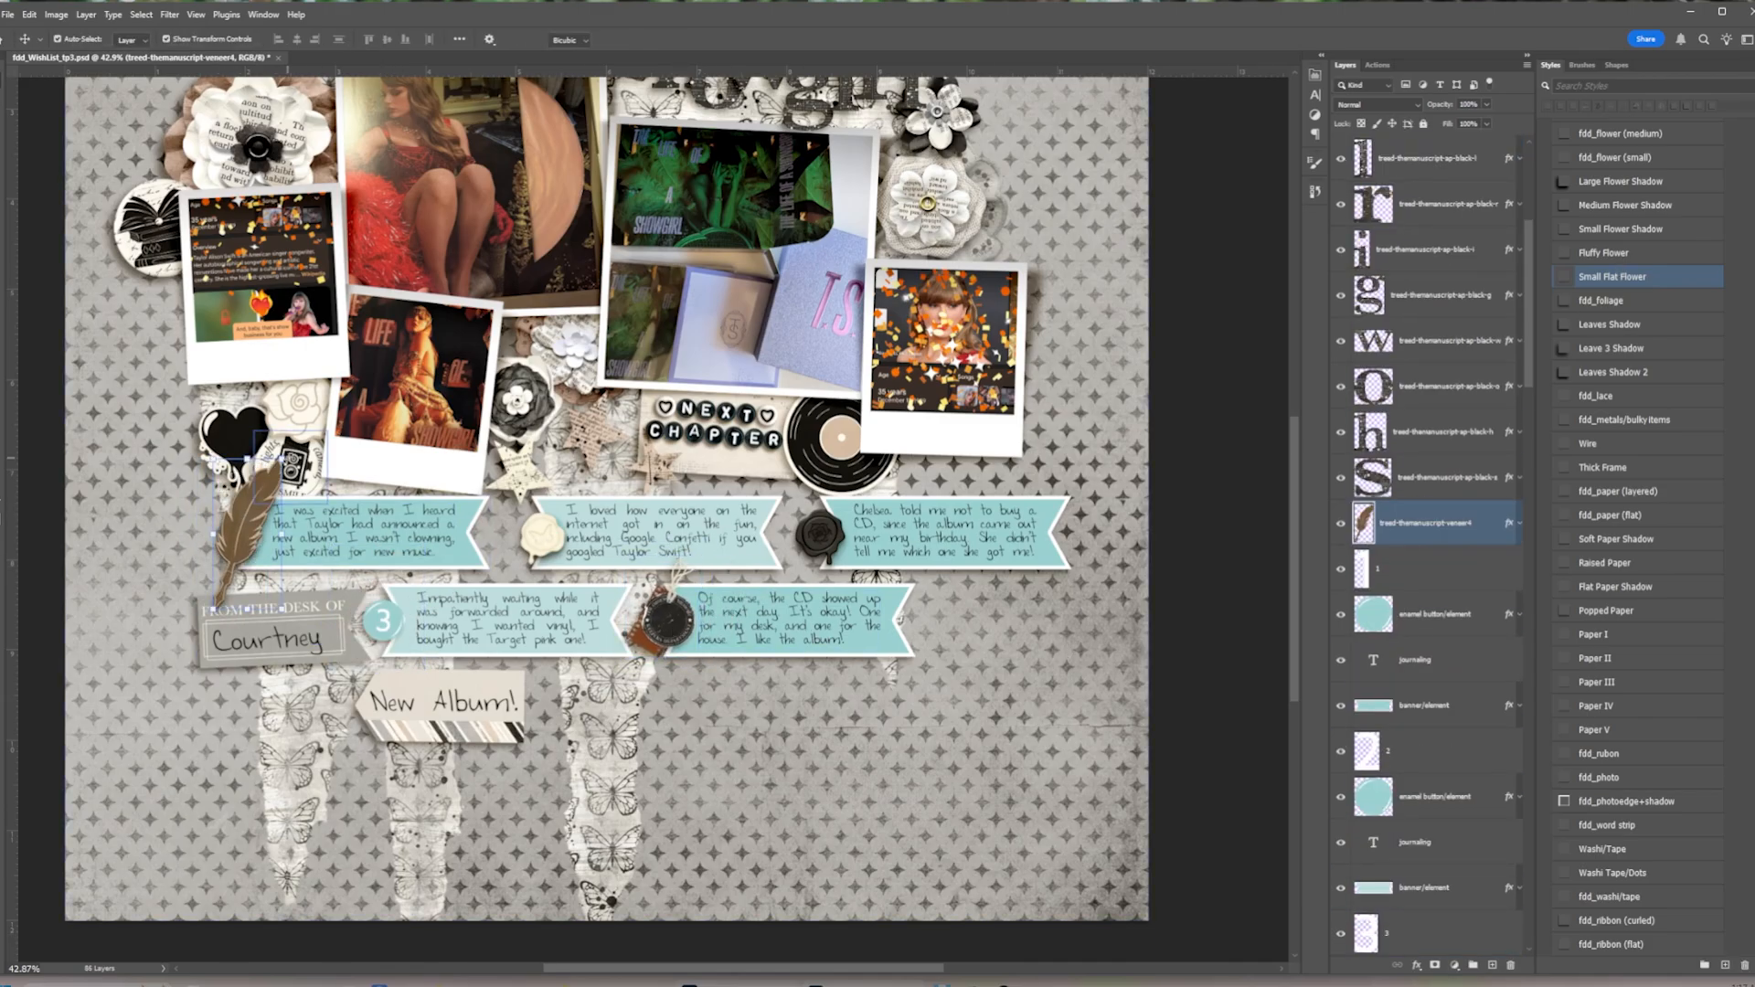
left_click_drag(285, 453, 274, 480)
key("Return")
Hide the number and enamel button layers of all five banners
left_click_drag(1340, 570, 1338, 715)
scroll(1339, 708, "down", 1)
left_click_drag(1340, 524, 1340, 570)
left_click_drag(1340, 616, 1339, 661)
scroll(1339, 661, "down", 1)
scroll(1339, 661, "down", 3)
left_click_drag(1340, 569, 1339, 524)
left_click_drag(1339, 752, 1338, 706)
Add the round "In My Era" sticker above banner 3 and scale it down at the banner's start
left_click(431, 622)
left_click(405, 630)
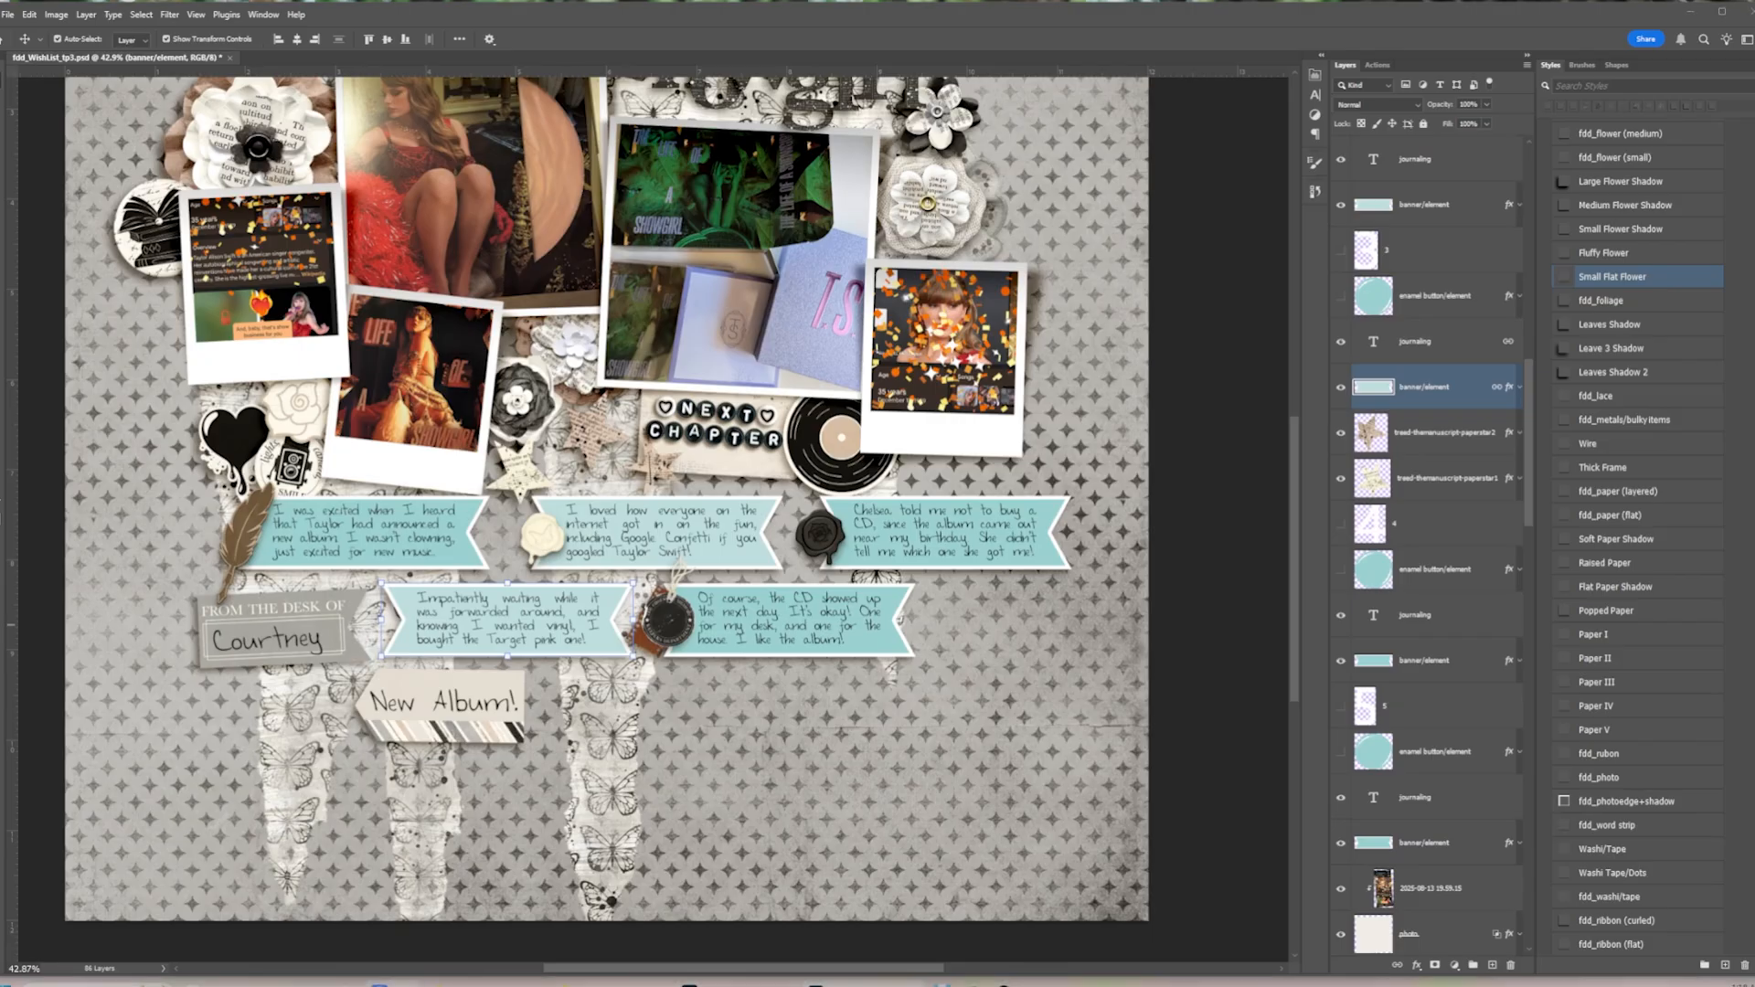
left_click_drag(610, 493, 365, 618)
Hide the "From the desk of" label together with the name written on it
left_click(274, 631)
scroll(1340, 658, "down", 3)
left_click_drag(1340, 658, 1340, 615)
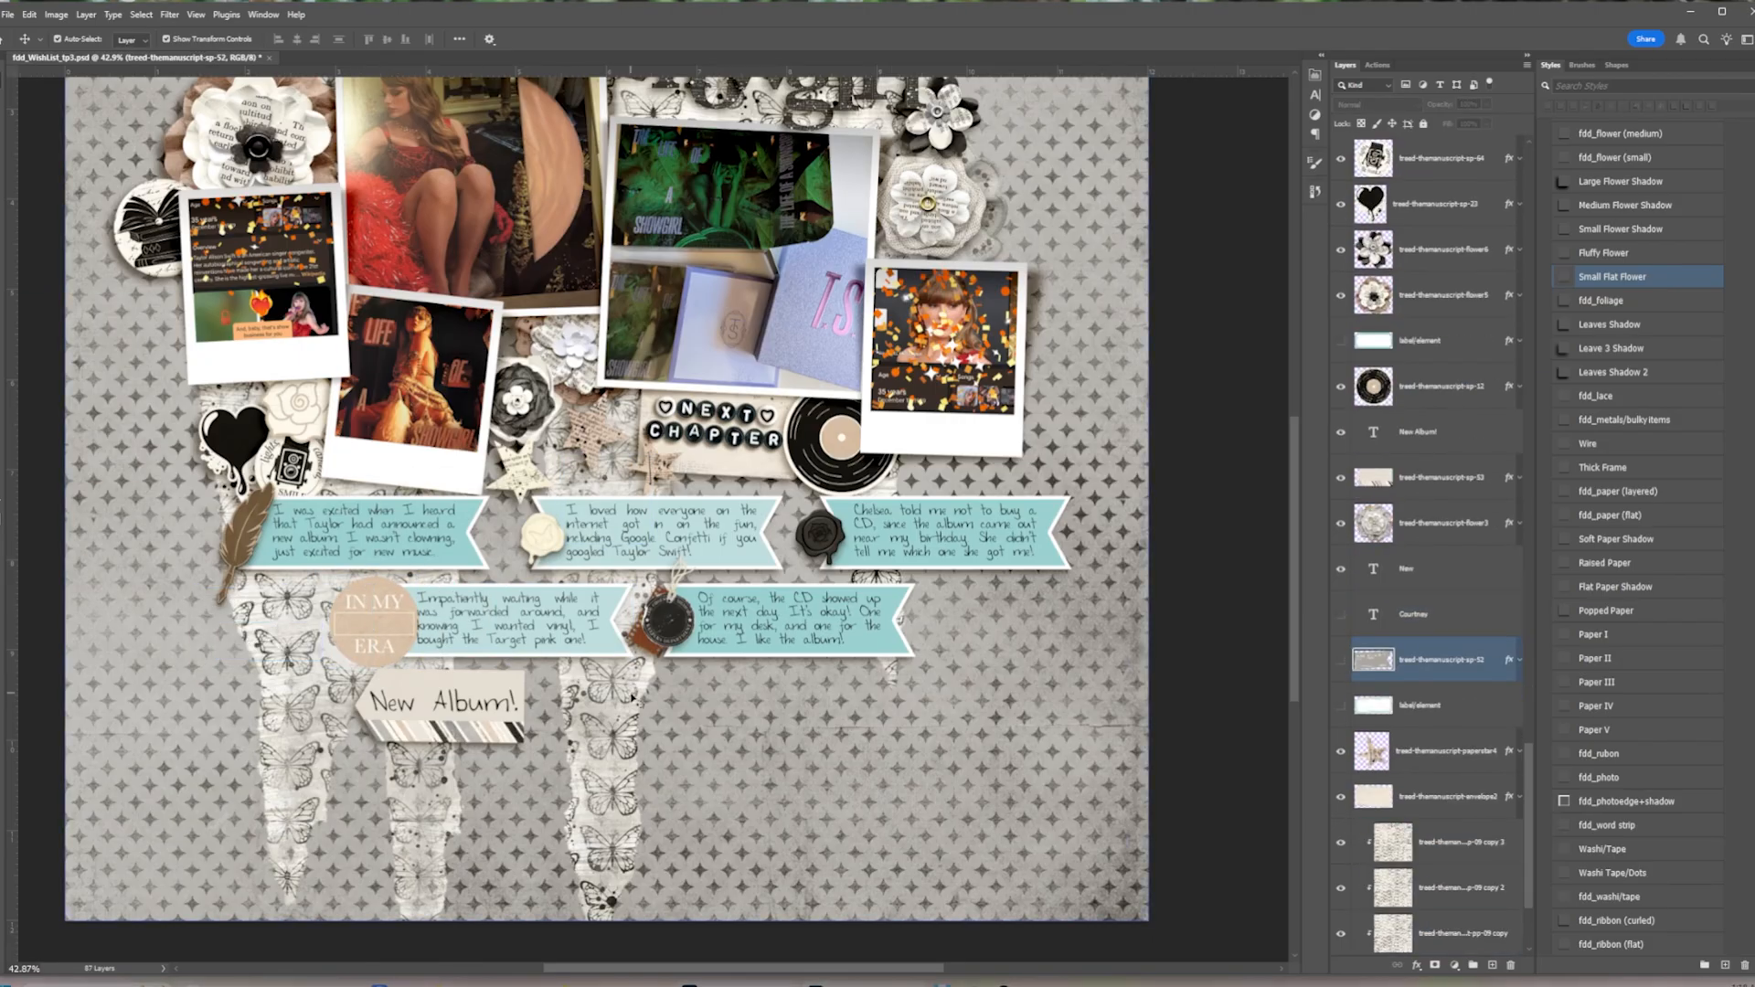
Adjust the "In My Era" sticker's position, try other shadow styles on it and settle on Popped Paper
left_click(366, 621)
left_click(1623, 658)
left_click(1620, 753)
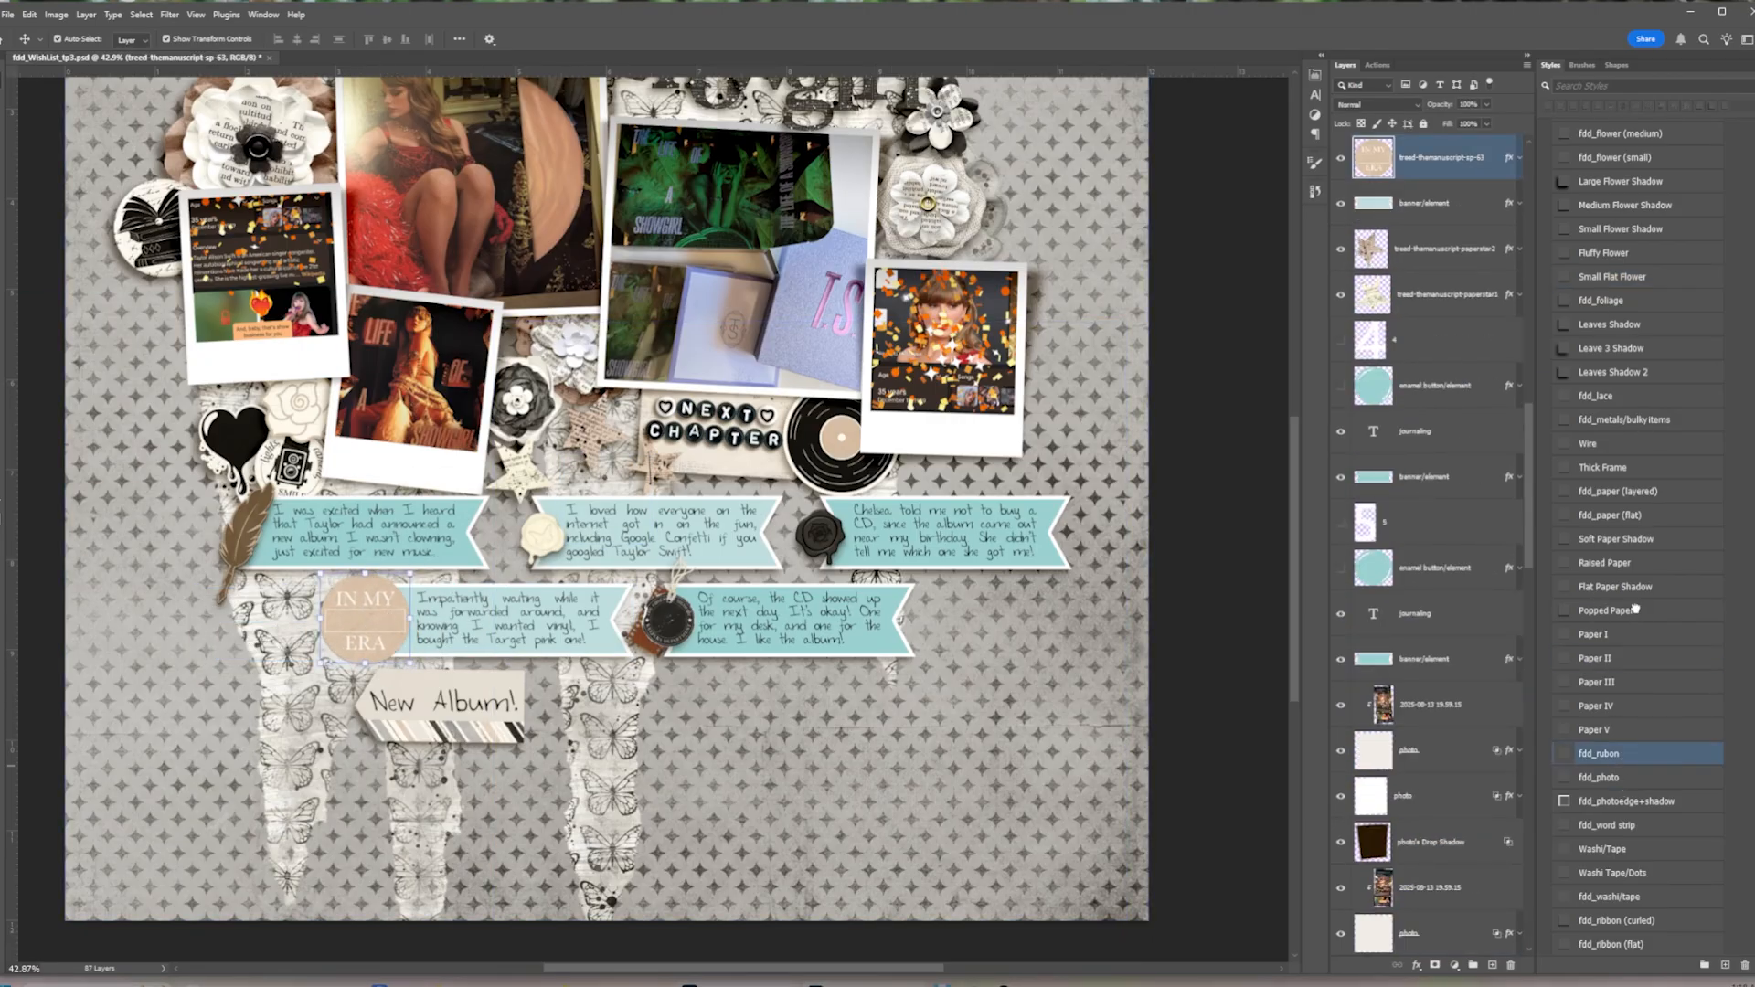
left_click(1632, 611)
Write "Showgirl" at 18 pt in the blank box of the "In My Era" sticker and center it there
key("t")
left_click(334, 622)
type("Sko")
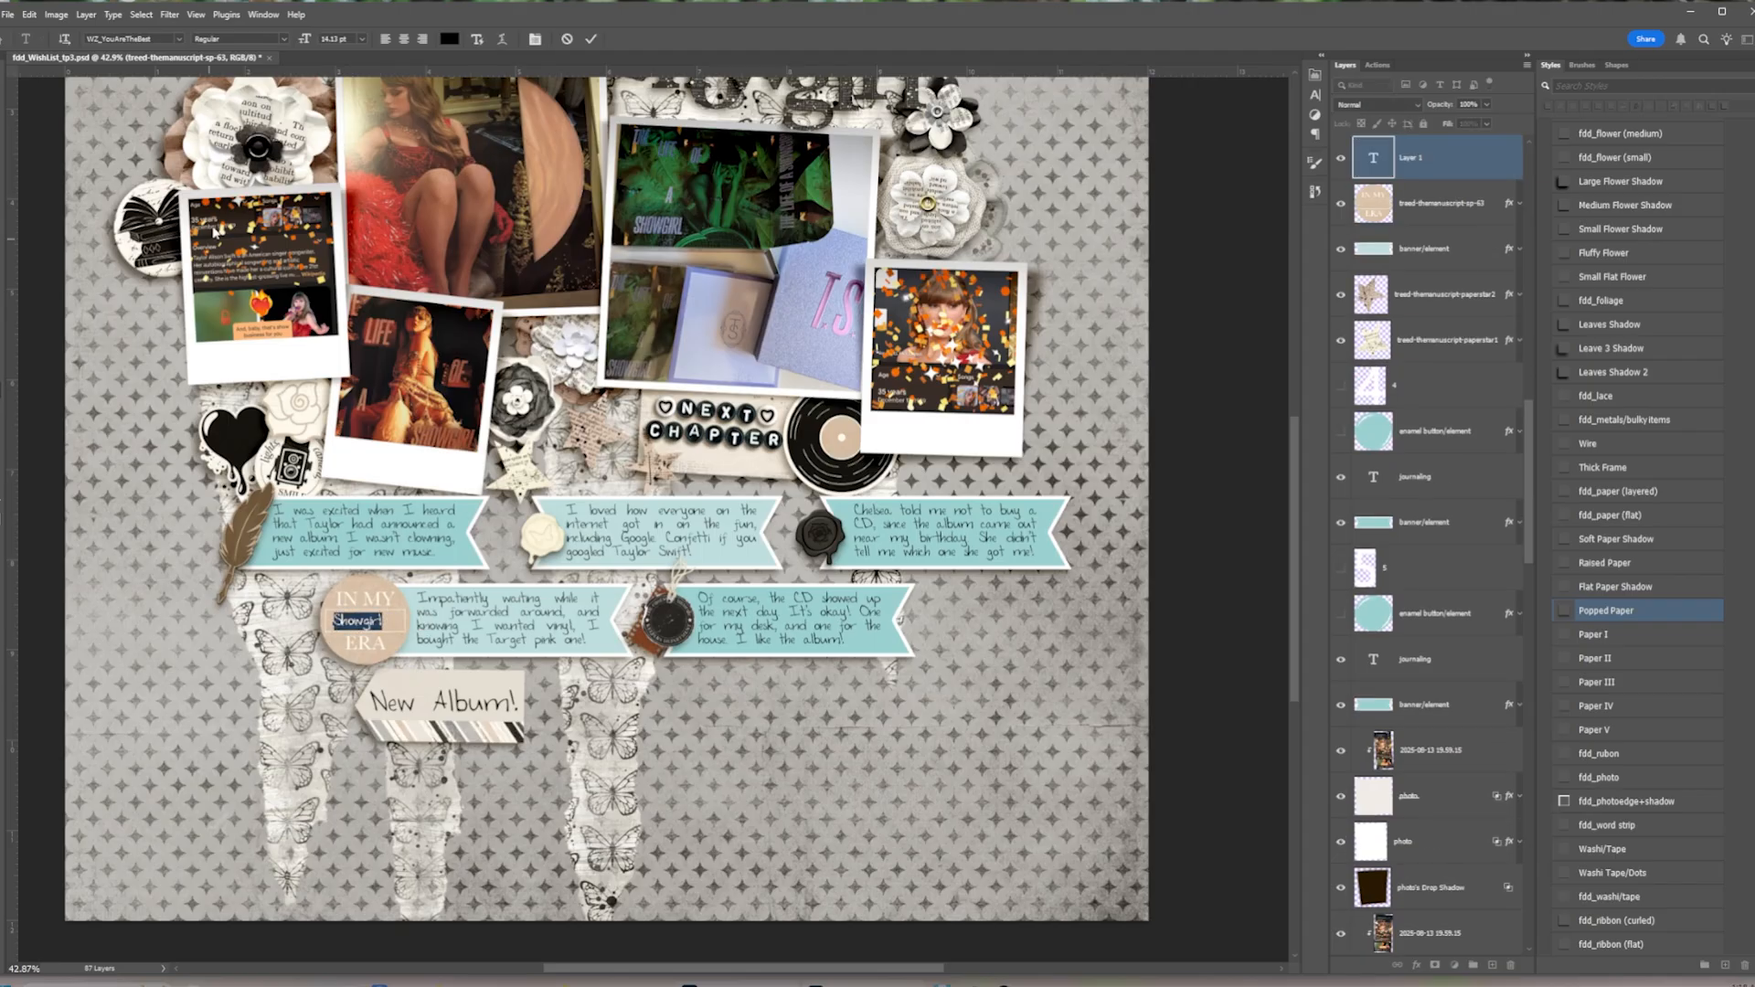
type("18")
left_click(590, 38)
key("v")
scroll(337, 645, "up", 5)
left_click_drag(404, 579, 402, 580)
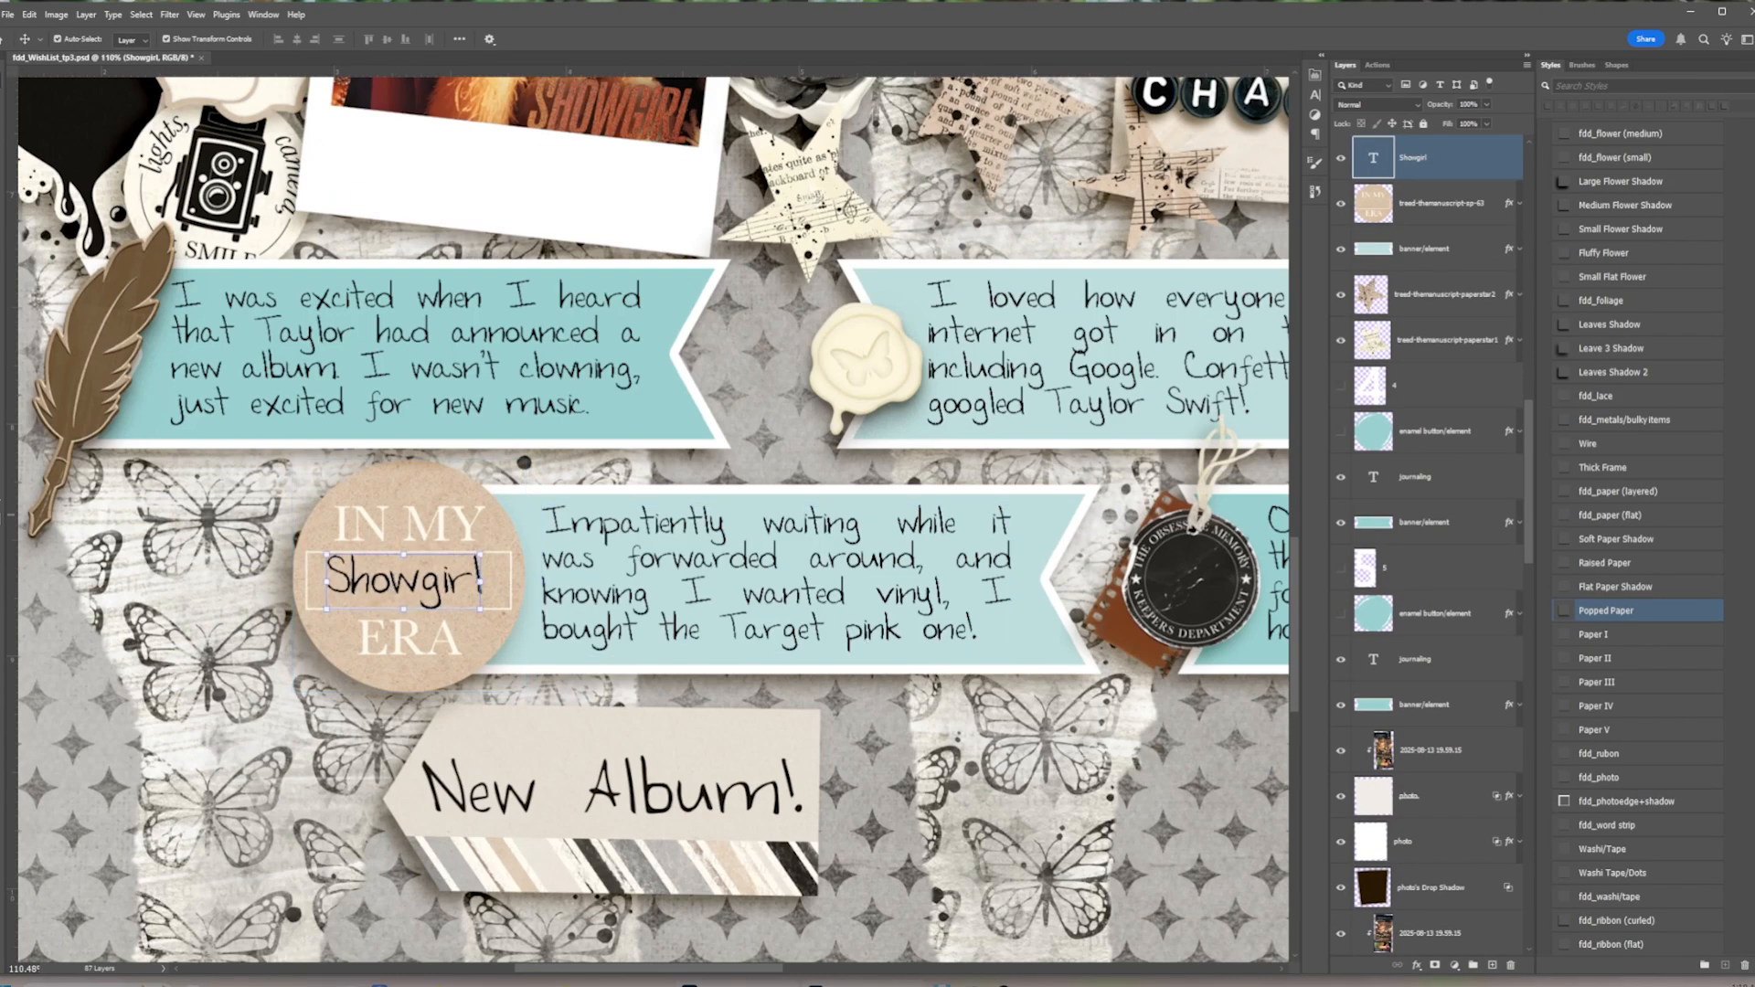
Remove the "New Album!" label and its text from view below the banners
scroll(636, 651, "down", 4)
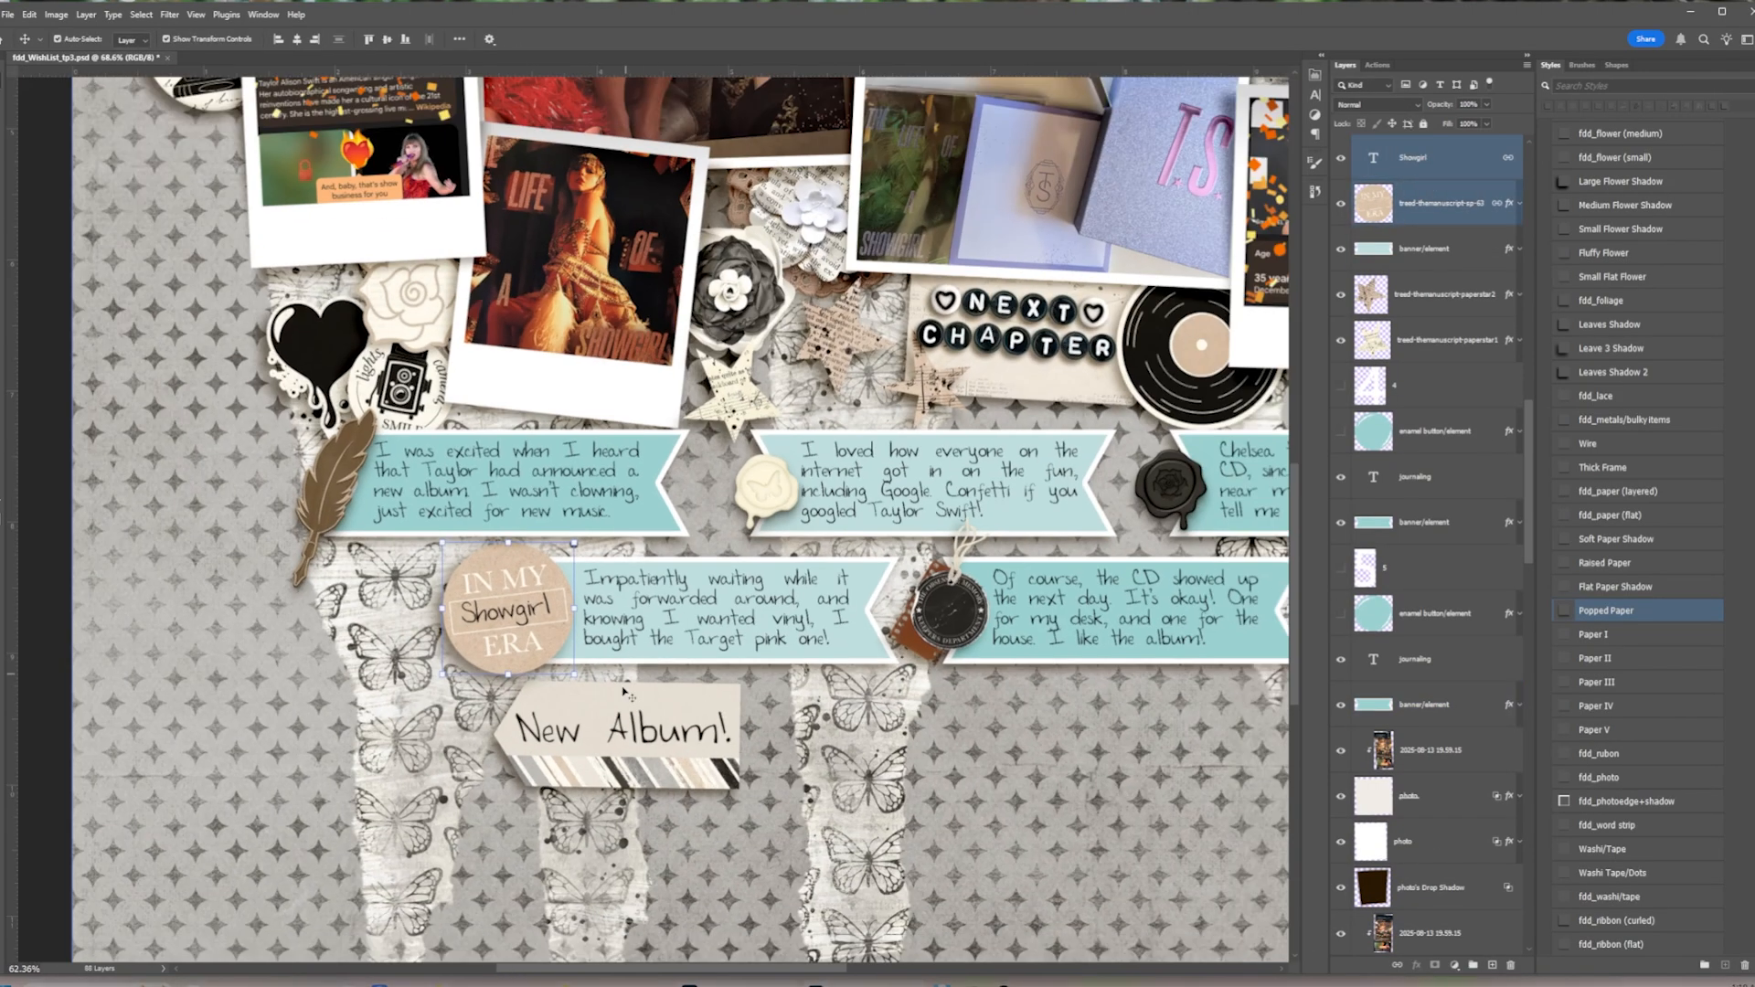
left_click_drag(691, 686, 723, 704)
left_click_drag(753, 684, 756, 702)
key("Return")
scroll(713, 722, "down", 5)
left_click_drag(559, 747, 615, 748)
key("Return")
left_click(1426, 936, "shift")
key("Delete")
left_click(539, 631, "ctrl")
left_click_drag(3, 725, 475, 695)
key("Return")
Try several of the kit's label pieces over banner 1, deleting each one
left_click_drag(670, 536, 475, 639)
key("Delete")
key("Return")
left_click_drag(642, 519, 443, 624)
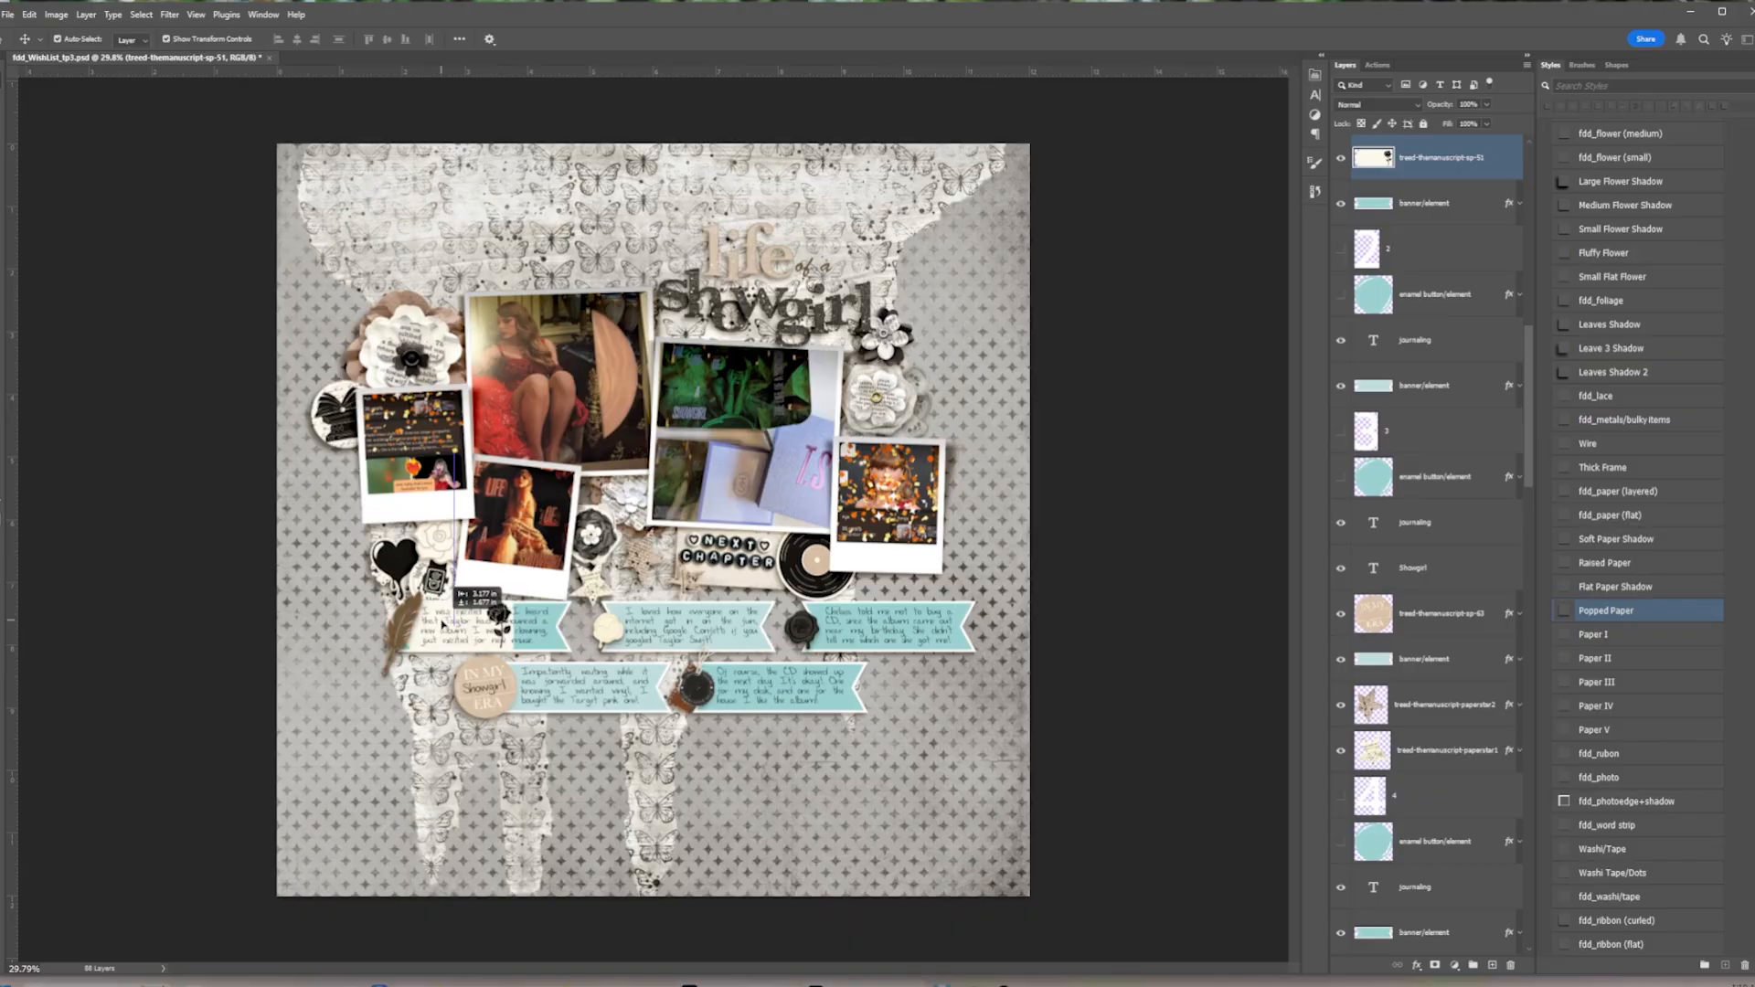
key("Delete")
key("Return")
left_click_drag(654, 514, 475, 623)
key("Delete")
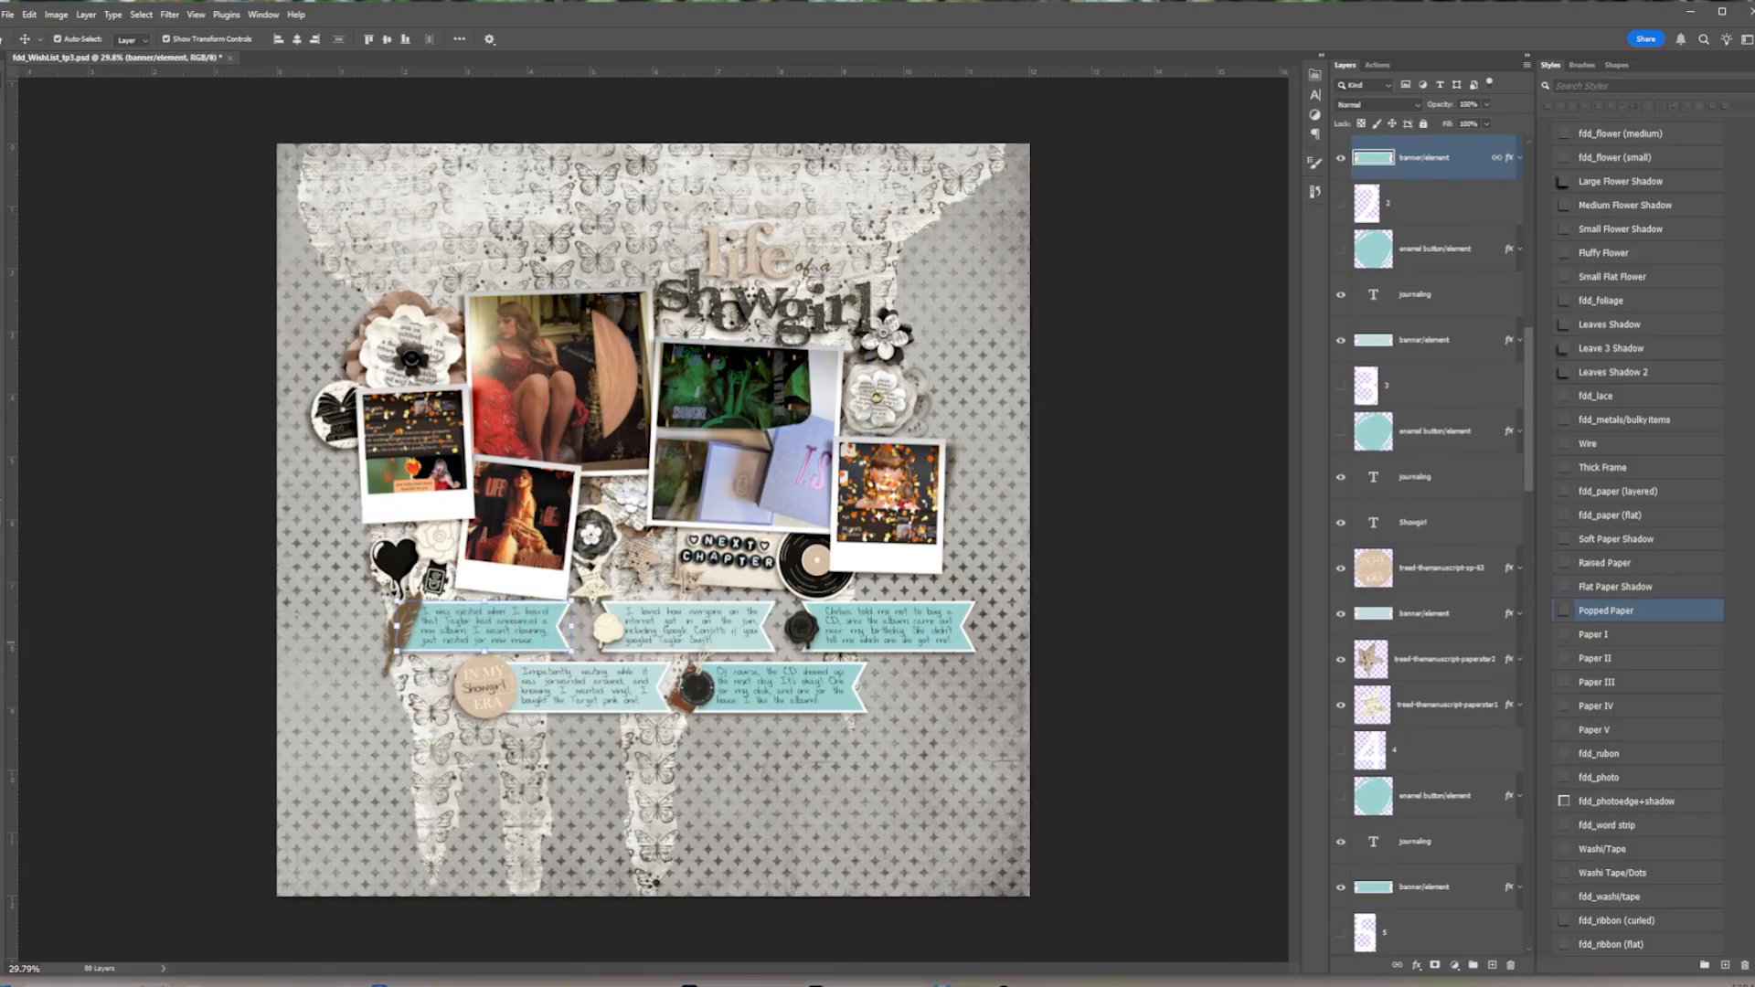
key("Return")
left_click_drag(650, 505, 460, 603)
key("Delete")
Clip a different solid kit paper to each of banners 1, 2, 4 and 3: cream, beige, tan and gray
key("Return")
key("ctrl+alt+g")
left_click(763, 612)
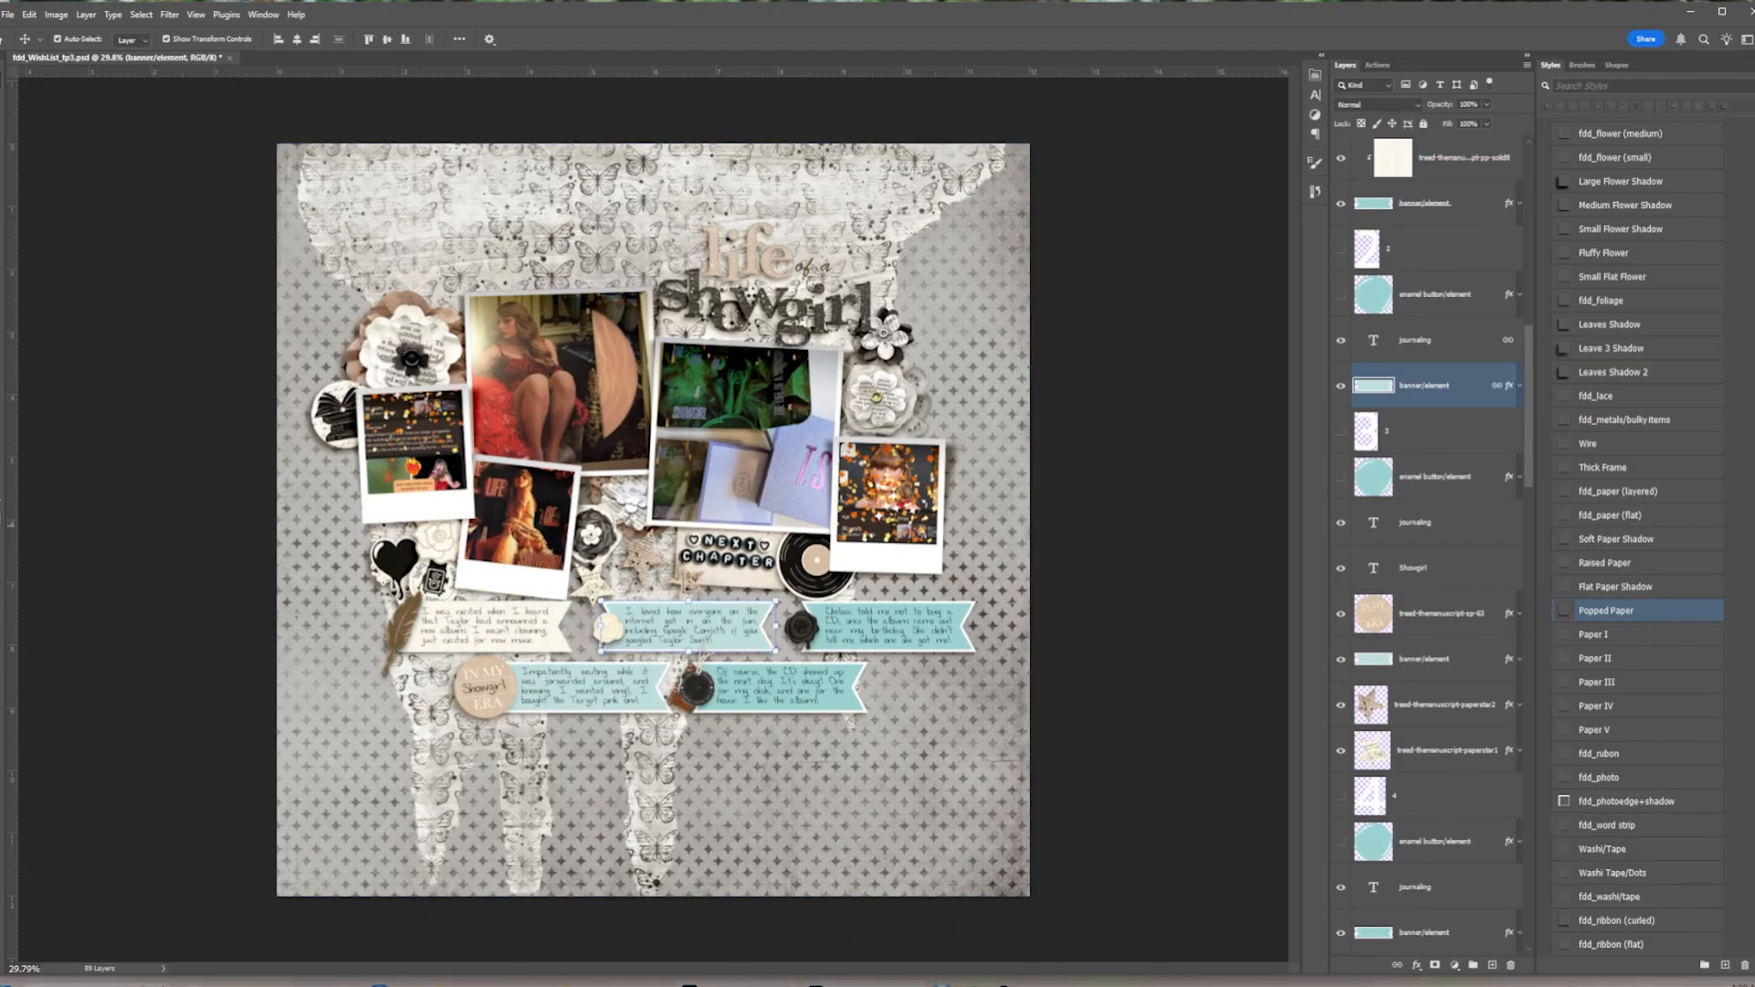
key("Return")
key("ctrl+alt+g")
left_click(966, 610)
key("Return")
key("ctrl+alt+g")
left_click(644, 687)
left_click(659, 673)
key("Return")
key("ctrl+alt+g")
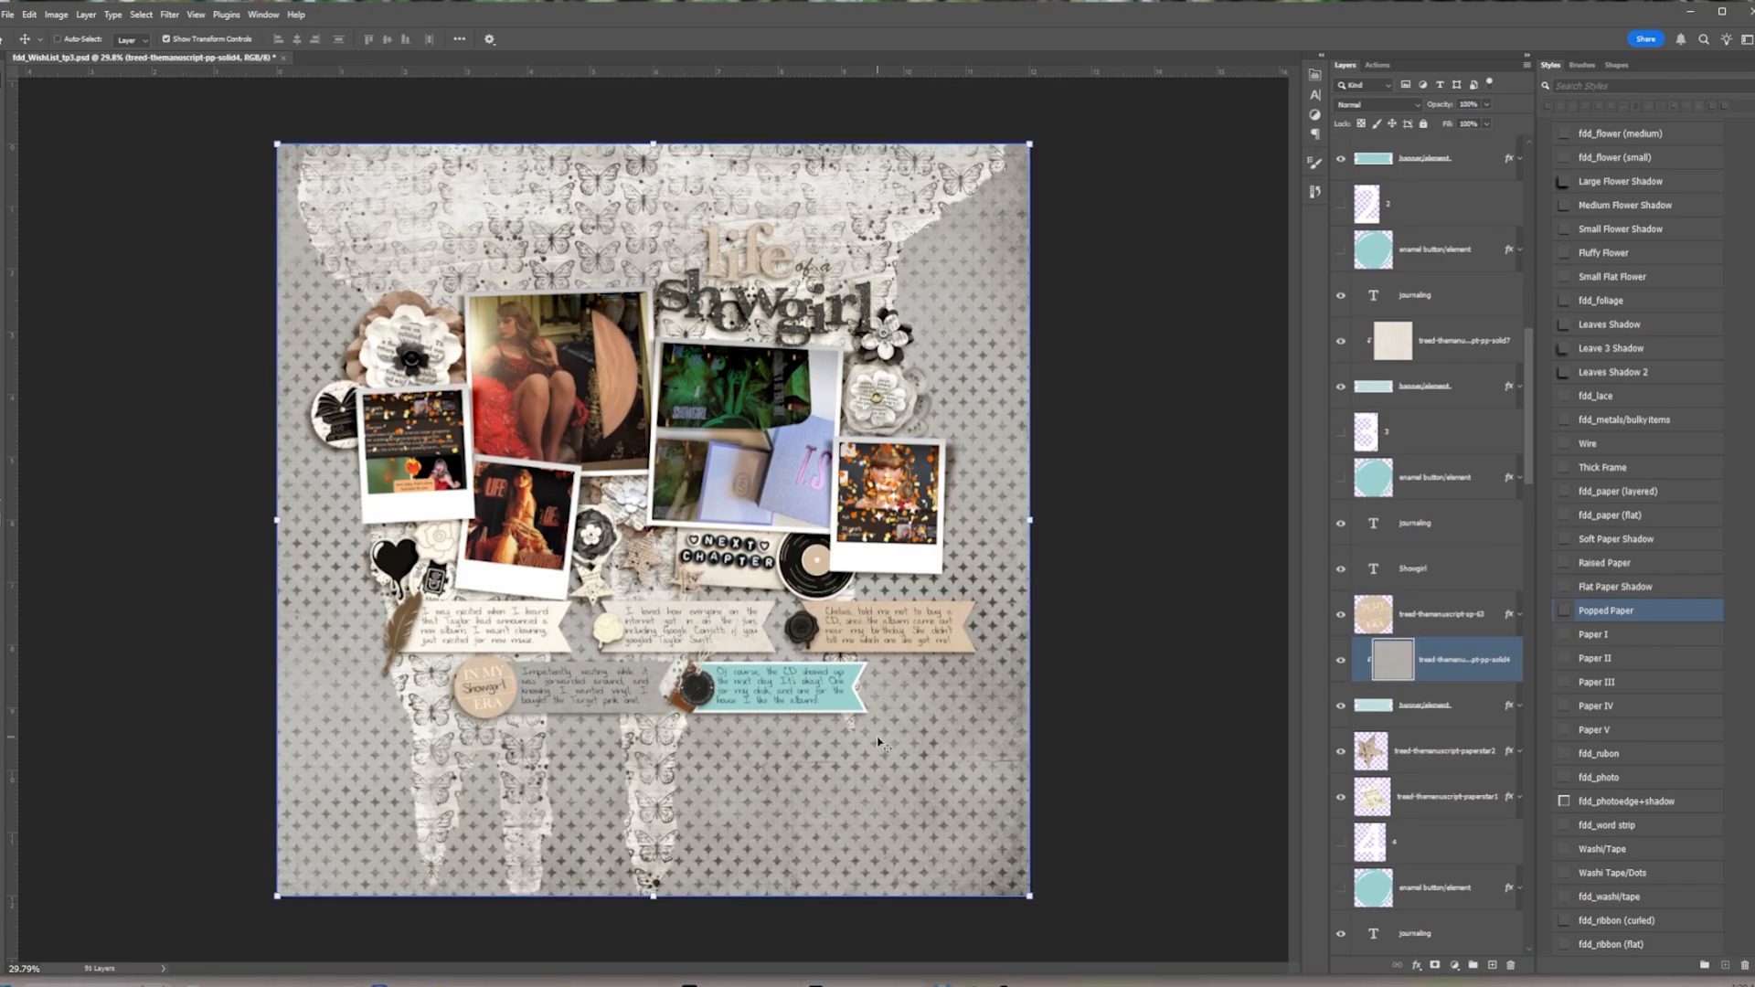
Place the treed-themanuscript-pp-19 paper over banner 5, clip it to the banner and adjust its position
left_click(852, 676)
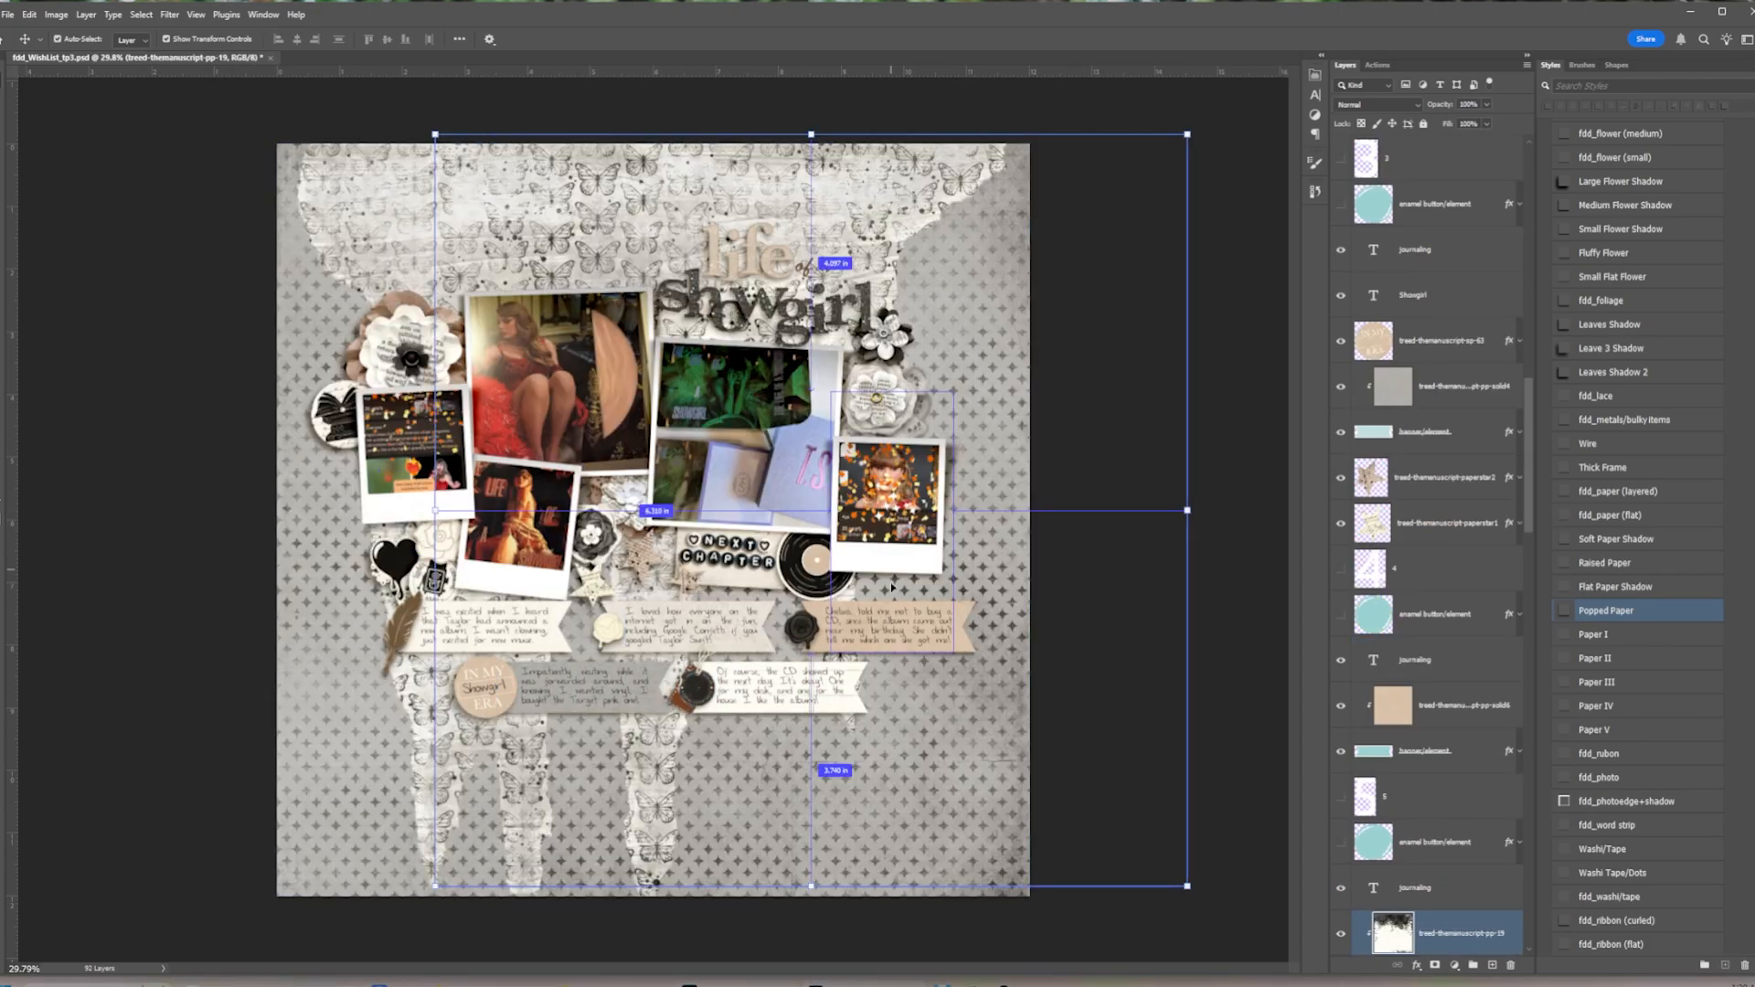
key("Return")
key("ctrl+alt+g")
left_click_drag(921, 701, 923, 702)
Copy the pp-19 paper onto the other four banners, hide their solid papers and position the copy on banner 1
scroll(1451, 768, "down", 4)
left_click(1341, 523)
left_click_drag(1450, 766, 1457, 232)
left_click(1341, 204)
scroll(1462, 574, "up", 7)
left_click_drag(1463, 576, 1463, 232)
left_click(1341, 203)
scroll(1432, 604, "up", 7)
left_click_drag(1449, 533, 1448, 316)
left_click(1341, 297)
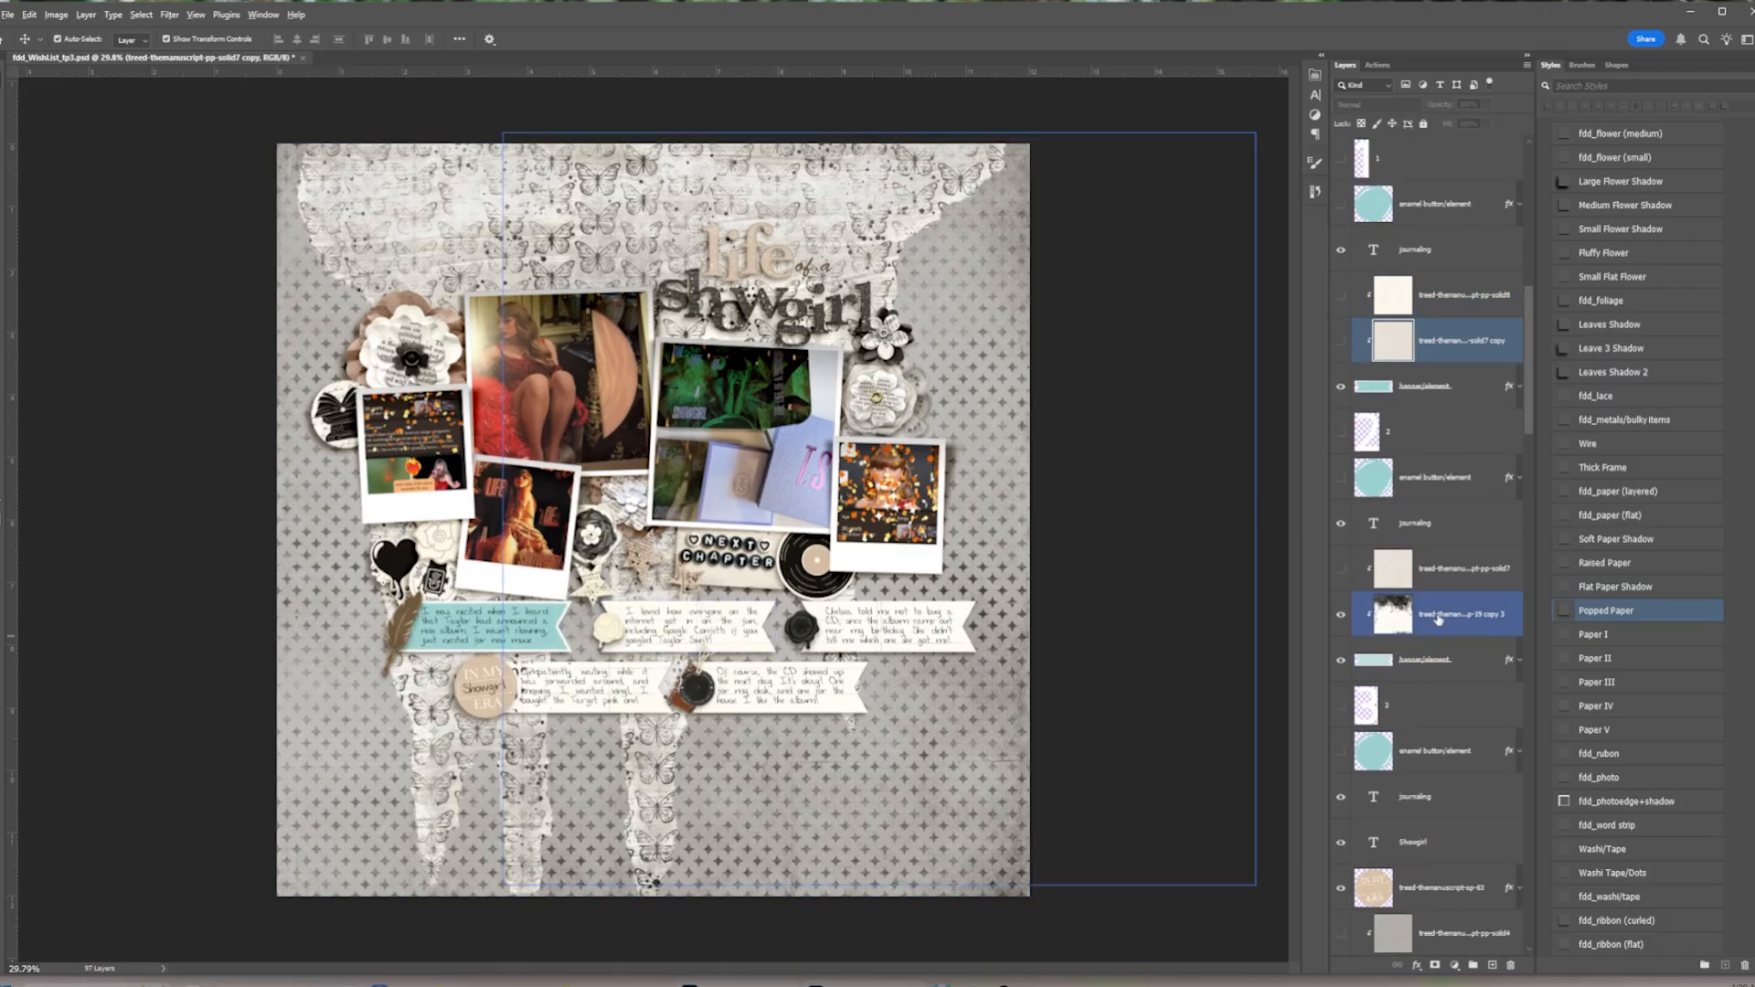
left_click_drag(1438, 618, 1439, 367)
mouse_move(686, 692)
left_mouse_down()
mouse_move(361, 532)
mouse_move(303, 549)
left_mouse_up()
left_click(125, 490)
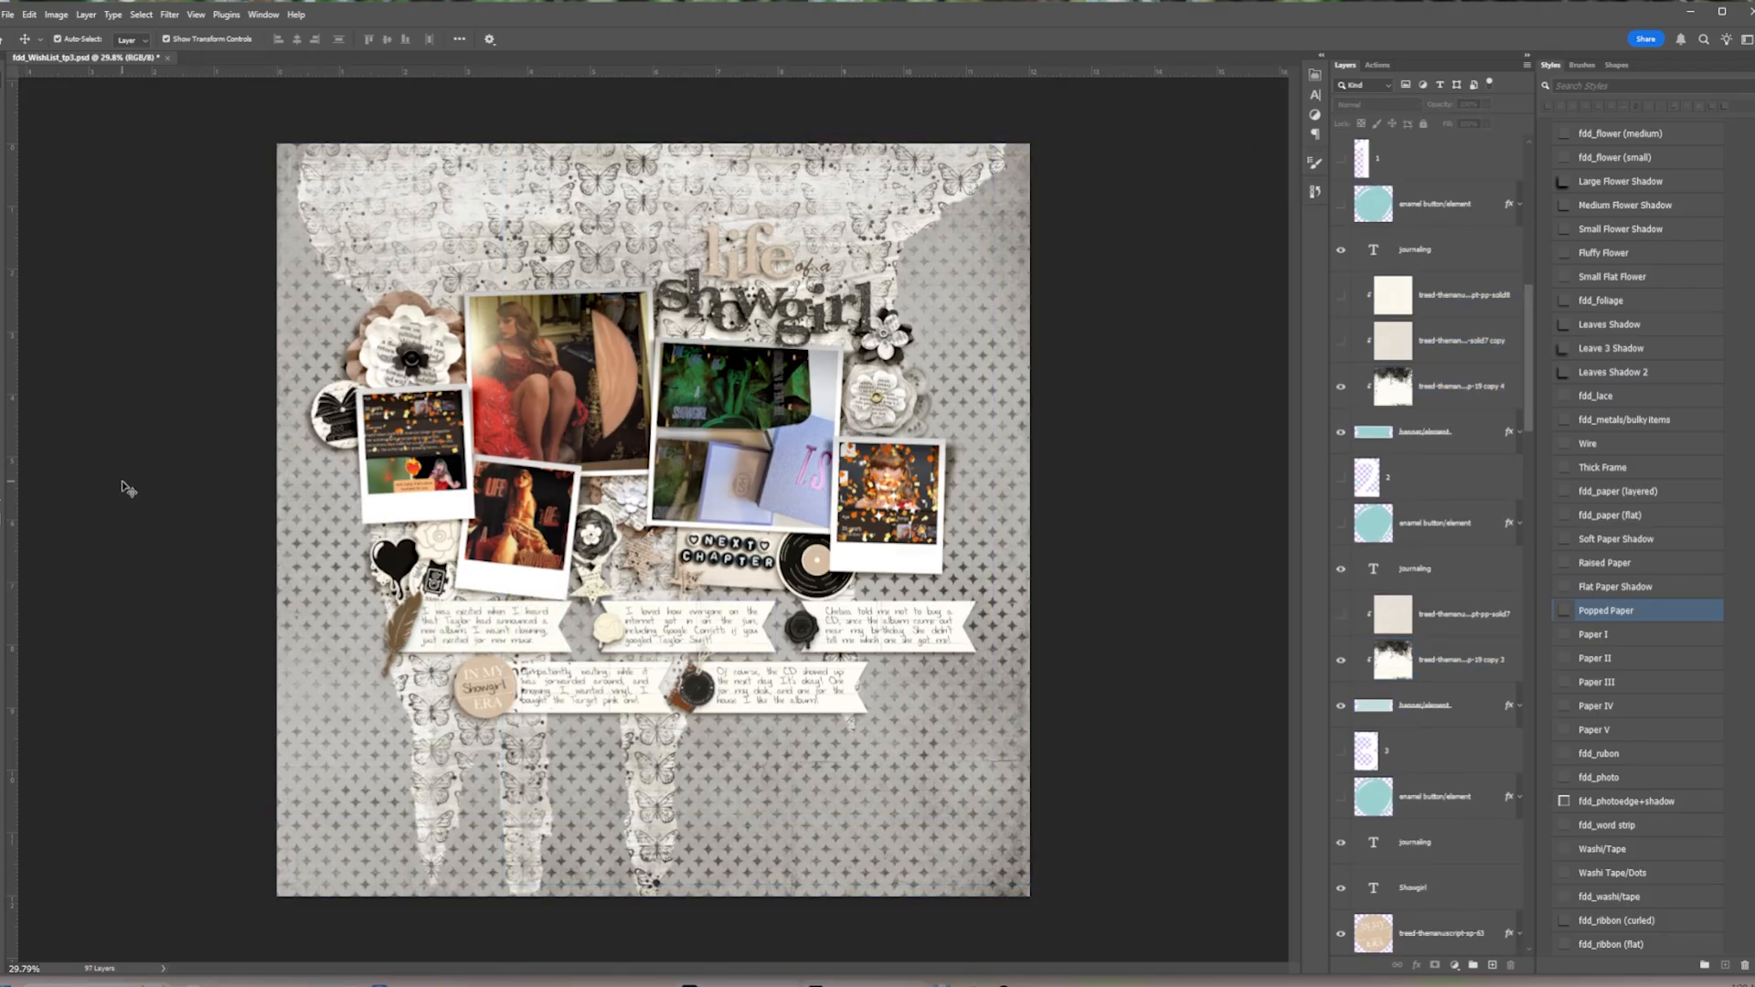
Place the gray treed-themanuscript-pp-solid4 paper above the patterned pp-12 background paper
scroll(1175, 529, "down", 3)
left_click(868, 301)
left_click(513, 737)
mouse_move(1341, 660)
left_mouse_down()
mouse_move(1341, 797)
mouse_move(1437, 864)
left_mouse_up()
key("Return")
scroll(1437, 800, "down", 2)
left_click(1400, 801)
left_click_drag(1341, 615, 1348, 770)
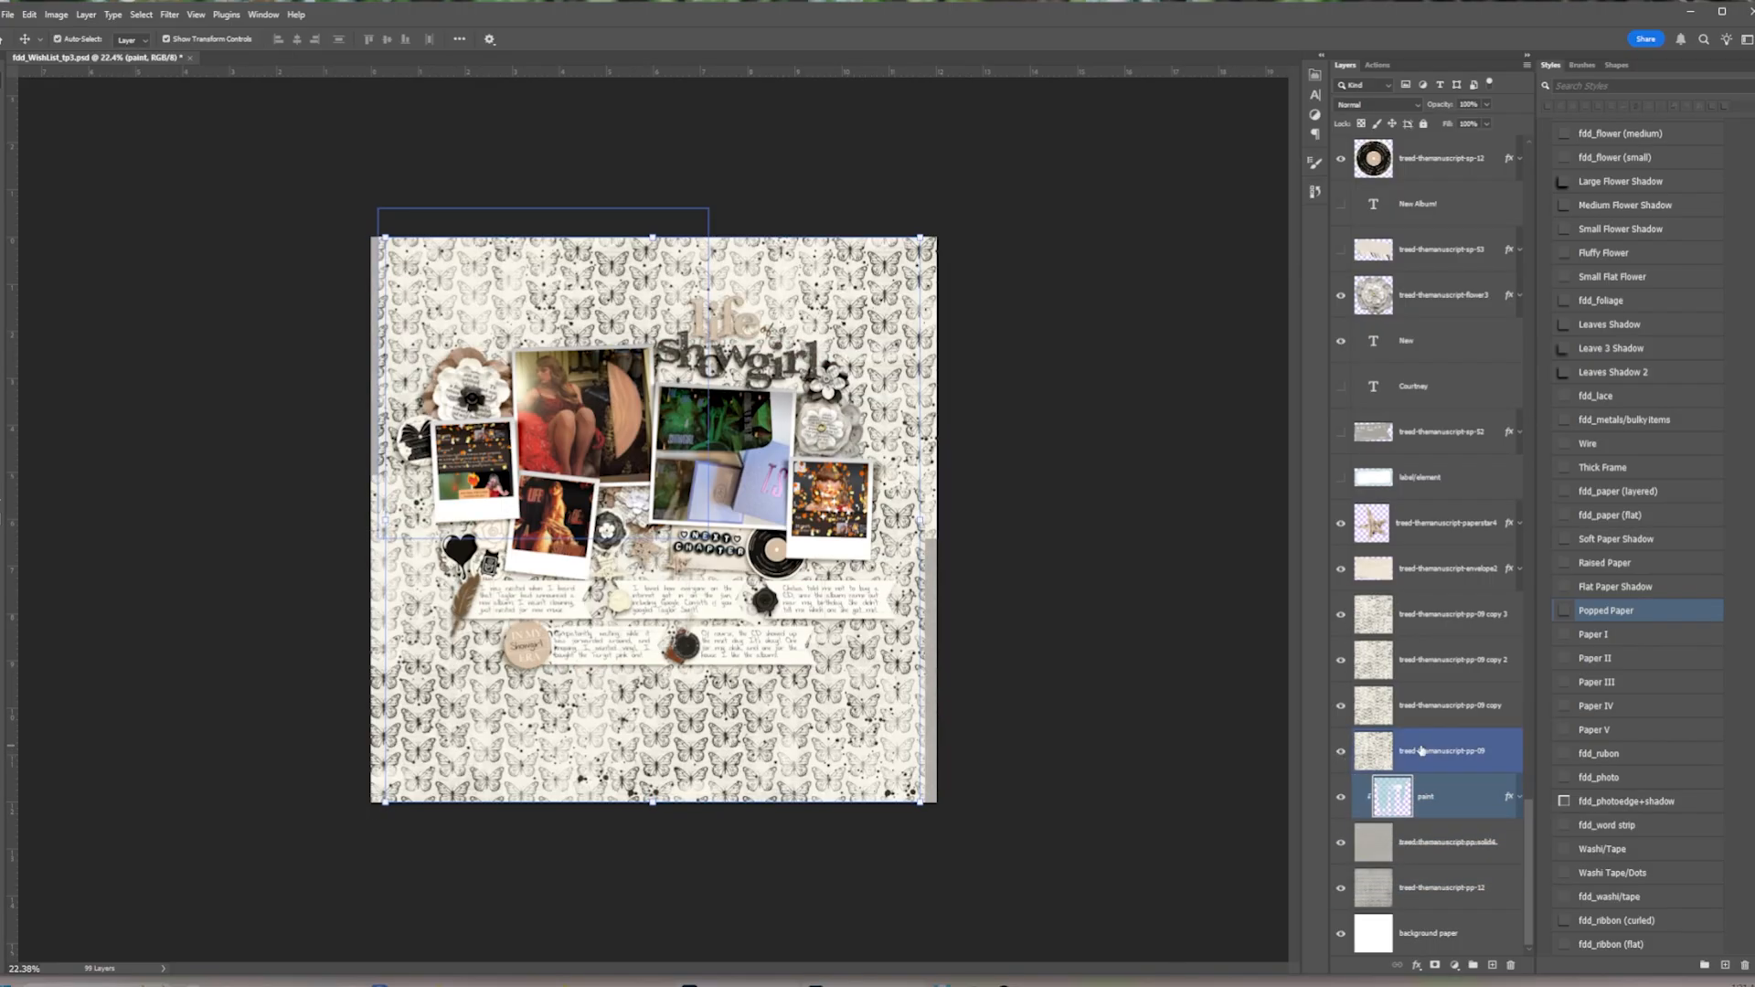
Clip the four butterfly pp-09 papers to the paint layer again
left_click(1422, 750)
key("ctrl+alt+g")
left_click(1425, 705)
key("ctrl+alt+g")
left_click(1431, 660)
key("ctrl+alt+g")
left_click(1433, 615)
key("ctrl+alt+g")
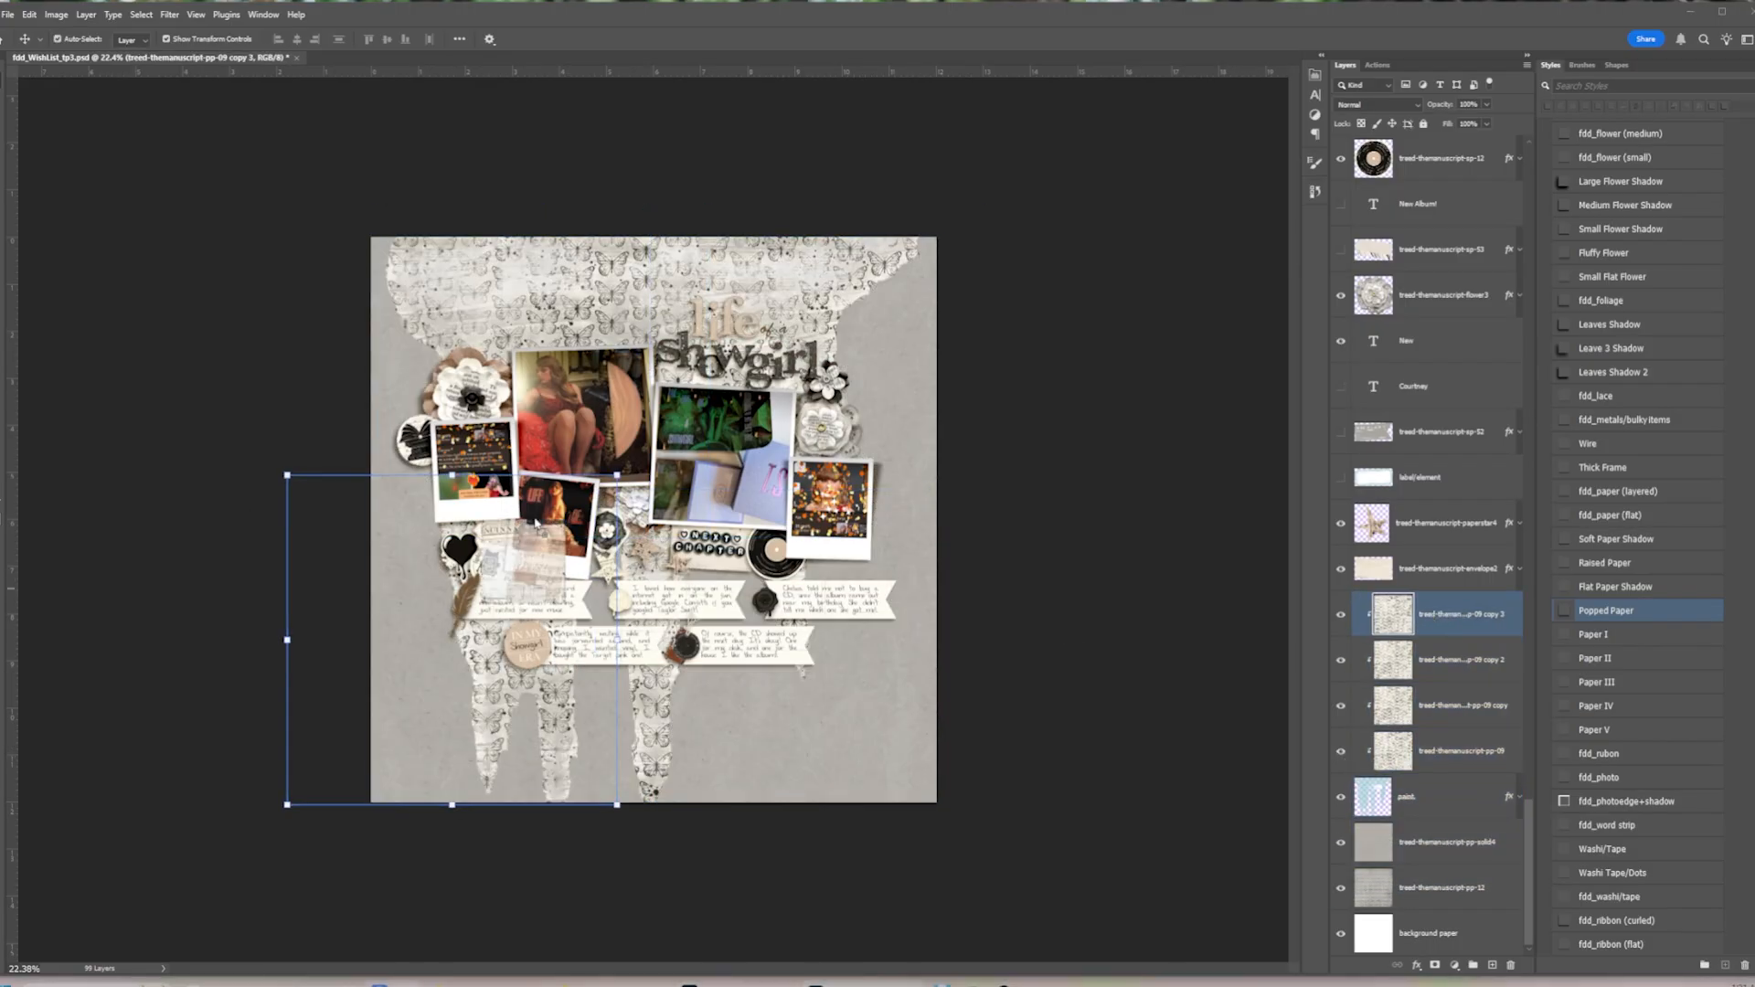
Clip the newsprint pp-20 paper to the paint, hide the butterfly papers and position the new paper
key("Return")
key("ctrl+alt+g")
left_click_drag(1341, 660, 1342, 799)
mouse_move(776, 428)
left_mouse_down()
mouse_move(777, 450)
mouse_move(750, 403)
left_mouse_up()
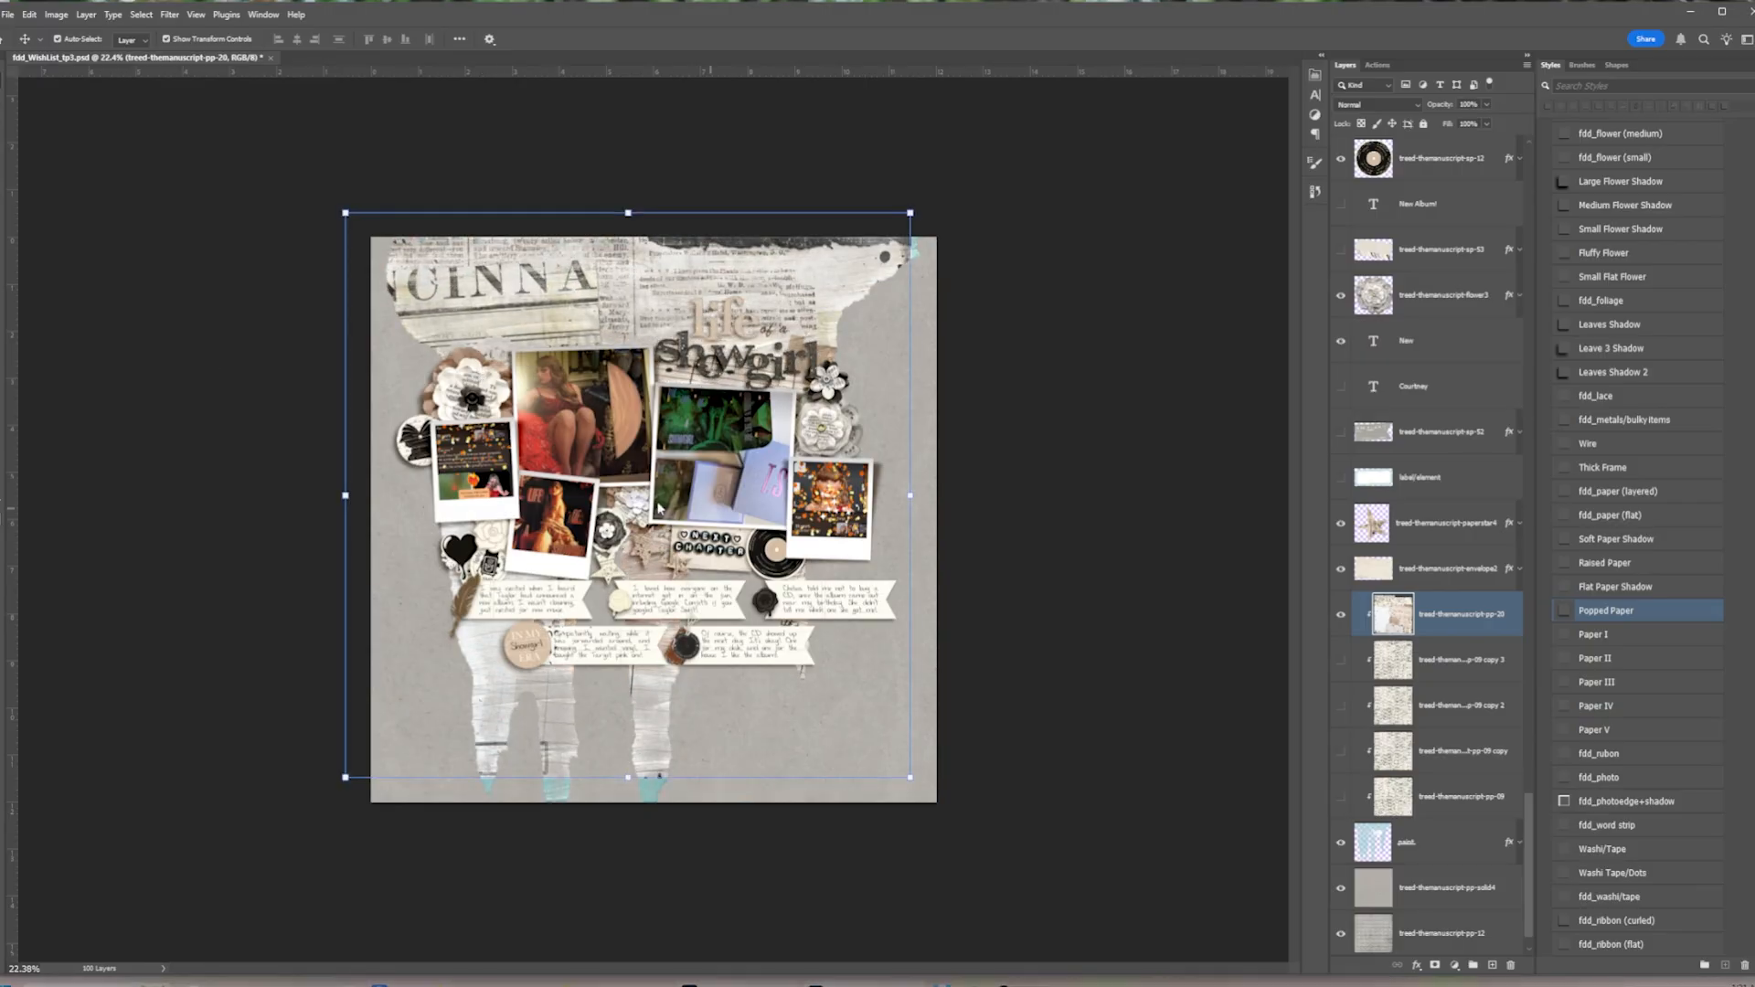
Add the dotted pp-04 paper, clip it to the paint and adjust its position
key("Return")
key("ctrl+alt+g")
left_click_drag(856, 264, 834, 235)
left_click_drag(942, 194, 932, 187)
left_click_drag(892, 274, 901, 275)
key("ctrl+alt+g")
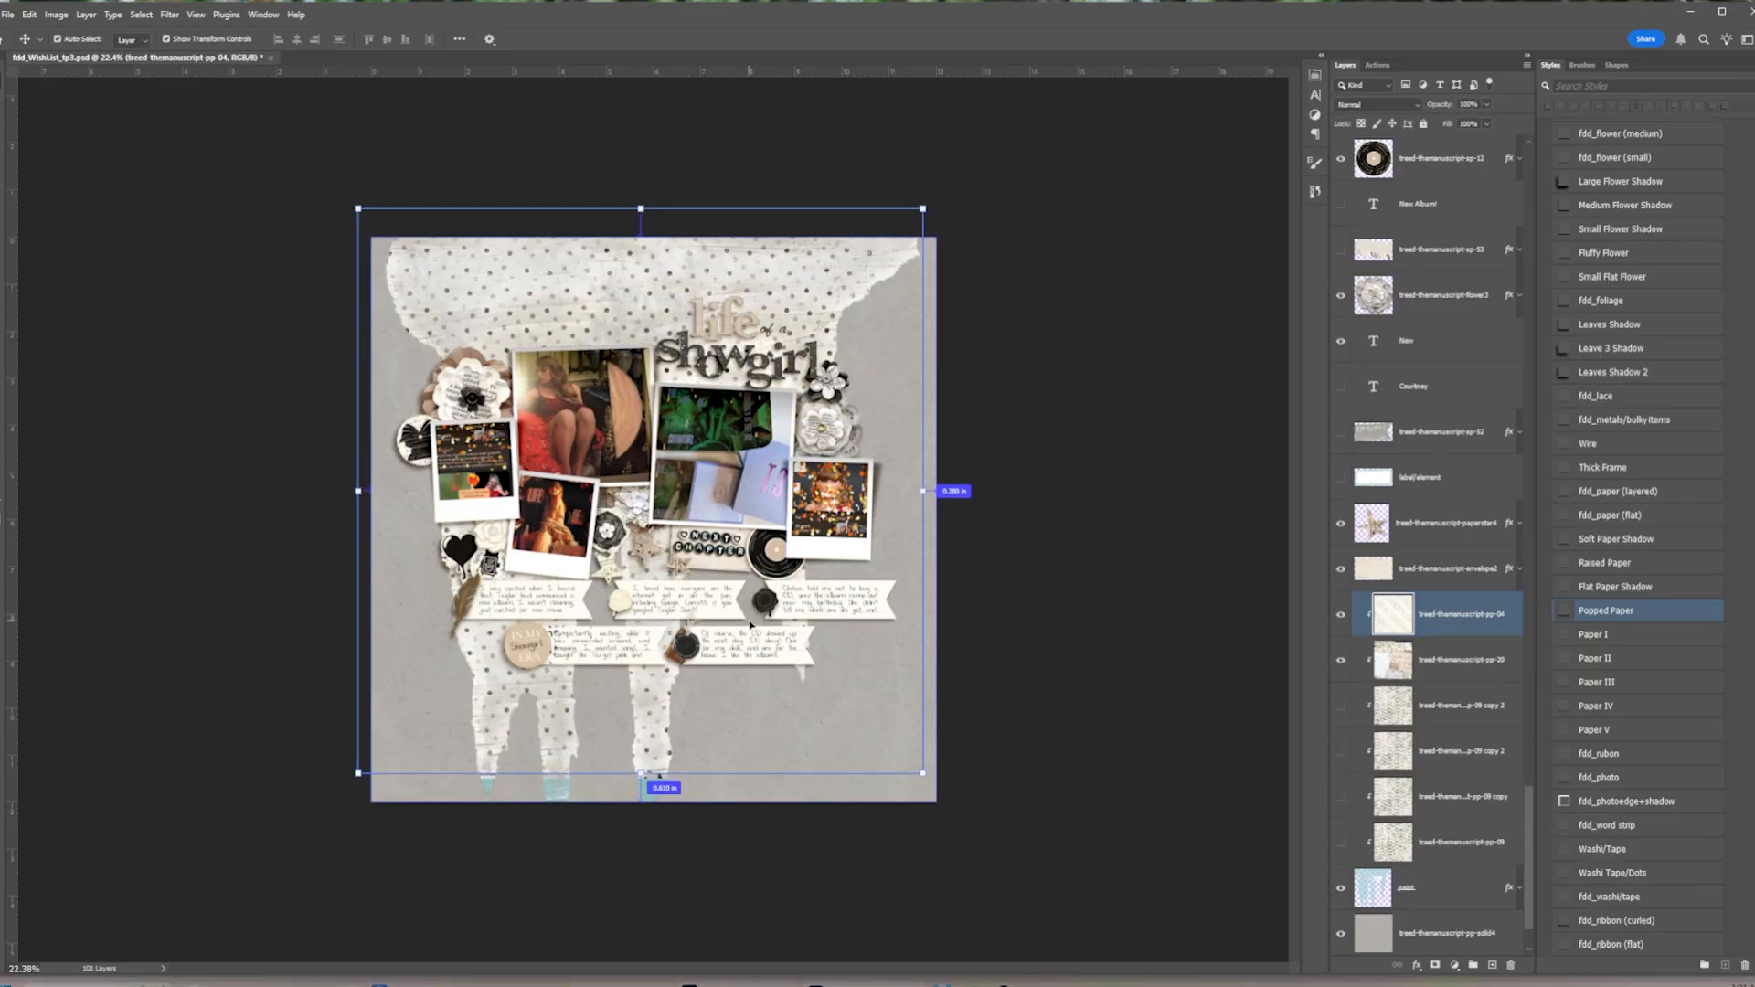
Duplicate the dotted pp-04 paper, shift the copy down over the drip ends and hide the pp-20 paper
key("ctrl+j")
left_click_drag(660, 702, 662, 745)
key("ctrl+[")
left_click(1341, 707)
left_click(1143, 681)
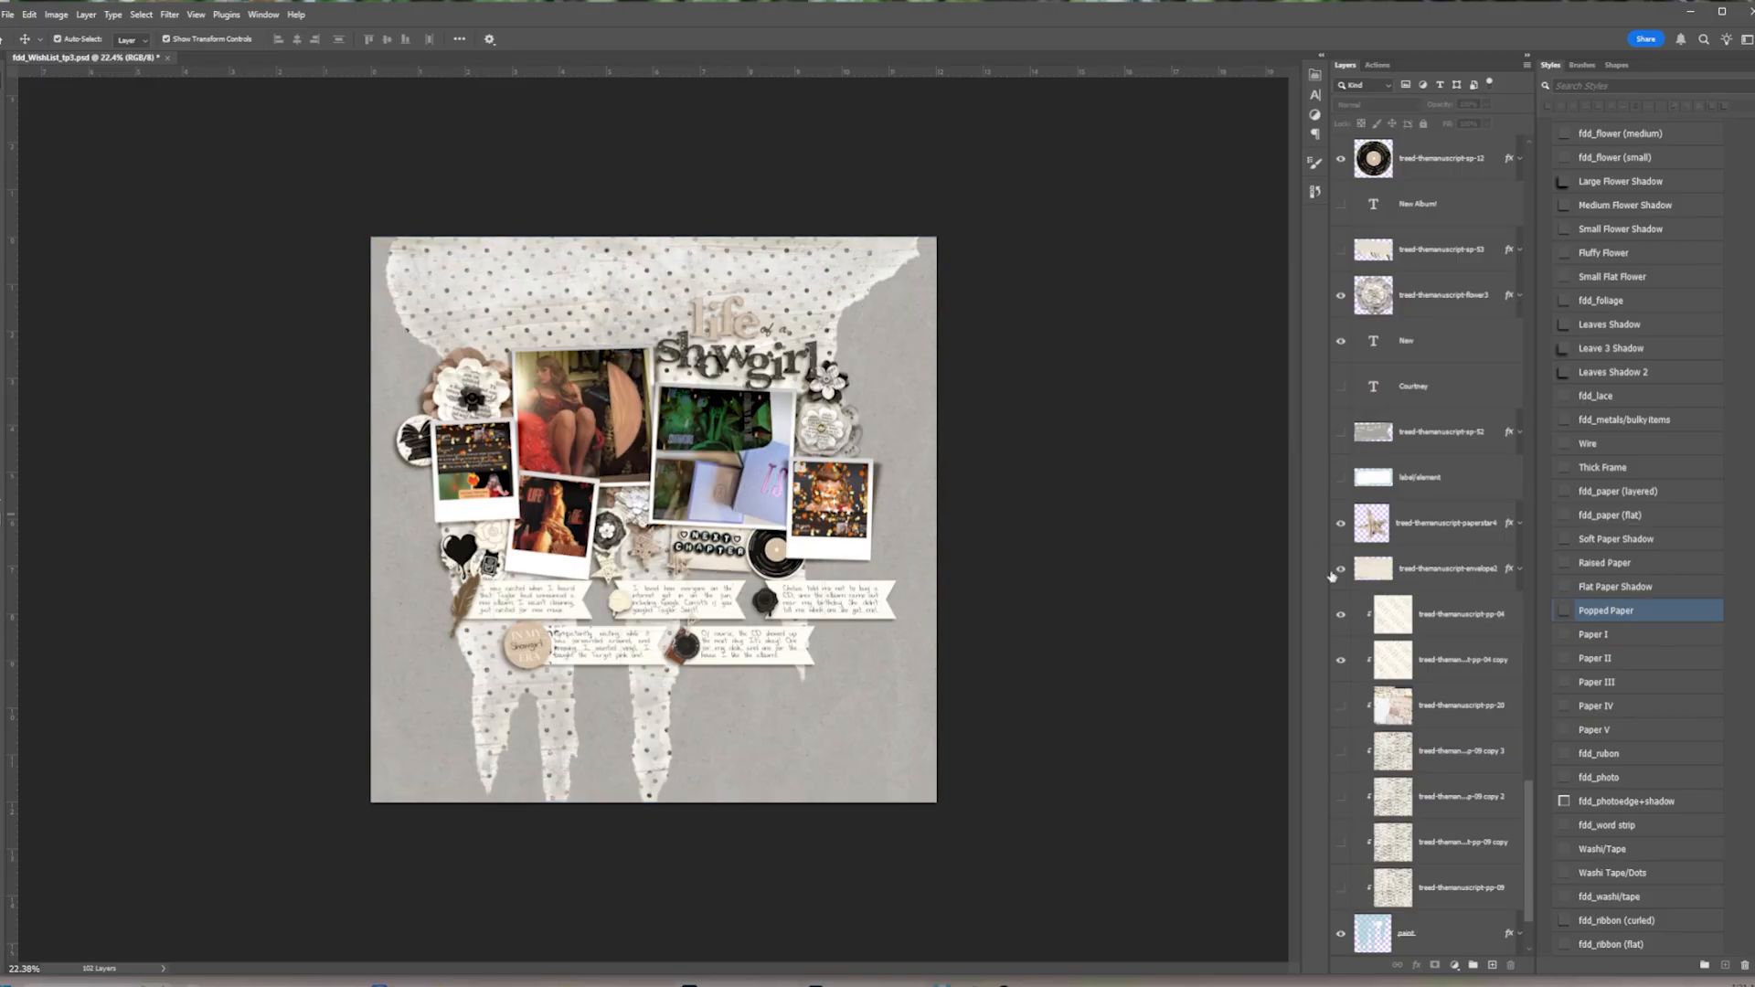
Delete all dotted, newsprint and butterfly papers clipped to the paint layer
left_click_drag(1340, 614, 1341, 659)
left_click(1459, 615)
left_click(1453, 844, "shift")
key("Delete")
key("Delete")
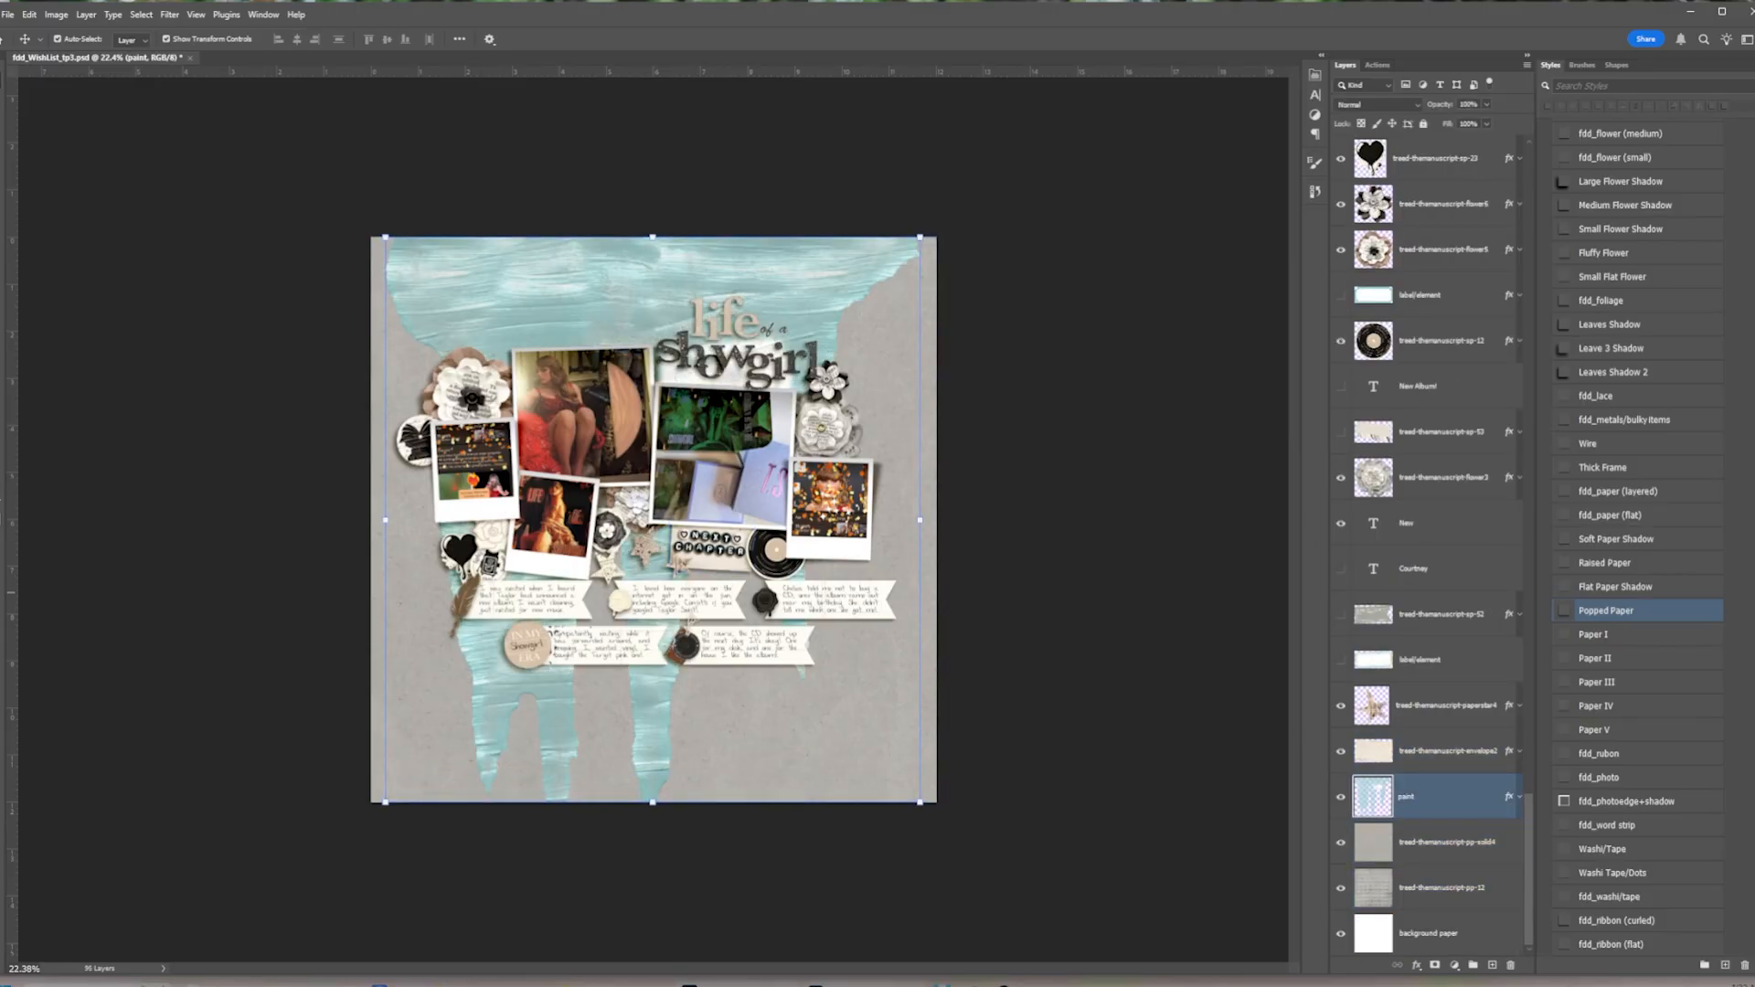
Replace the rose paper on the paint with the ink-splattered pp-19 paper, move it up and place a copy lower over the drips
key("ctrl+alt+g")
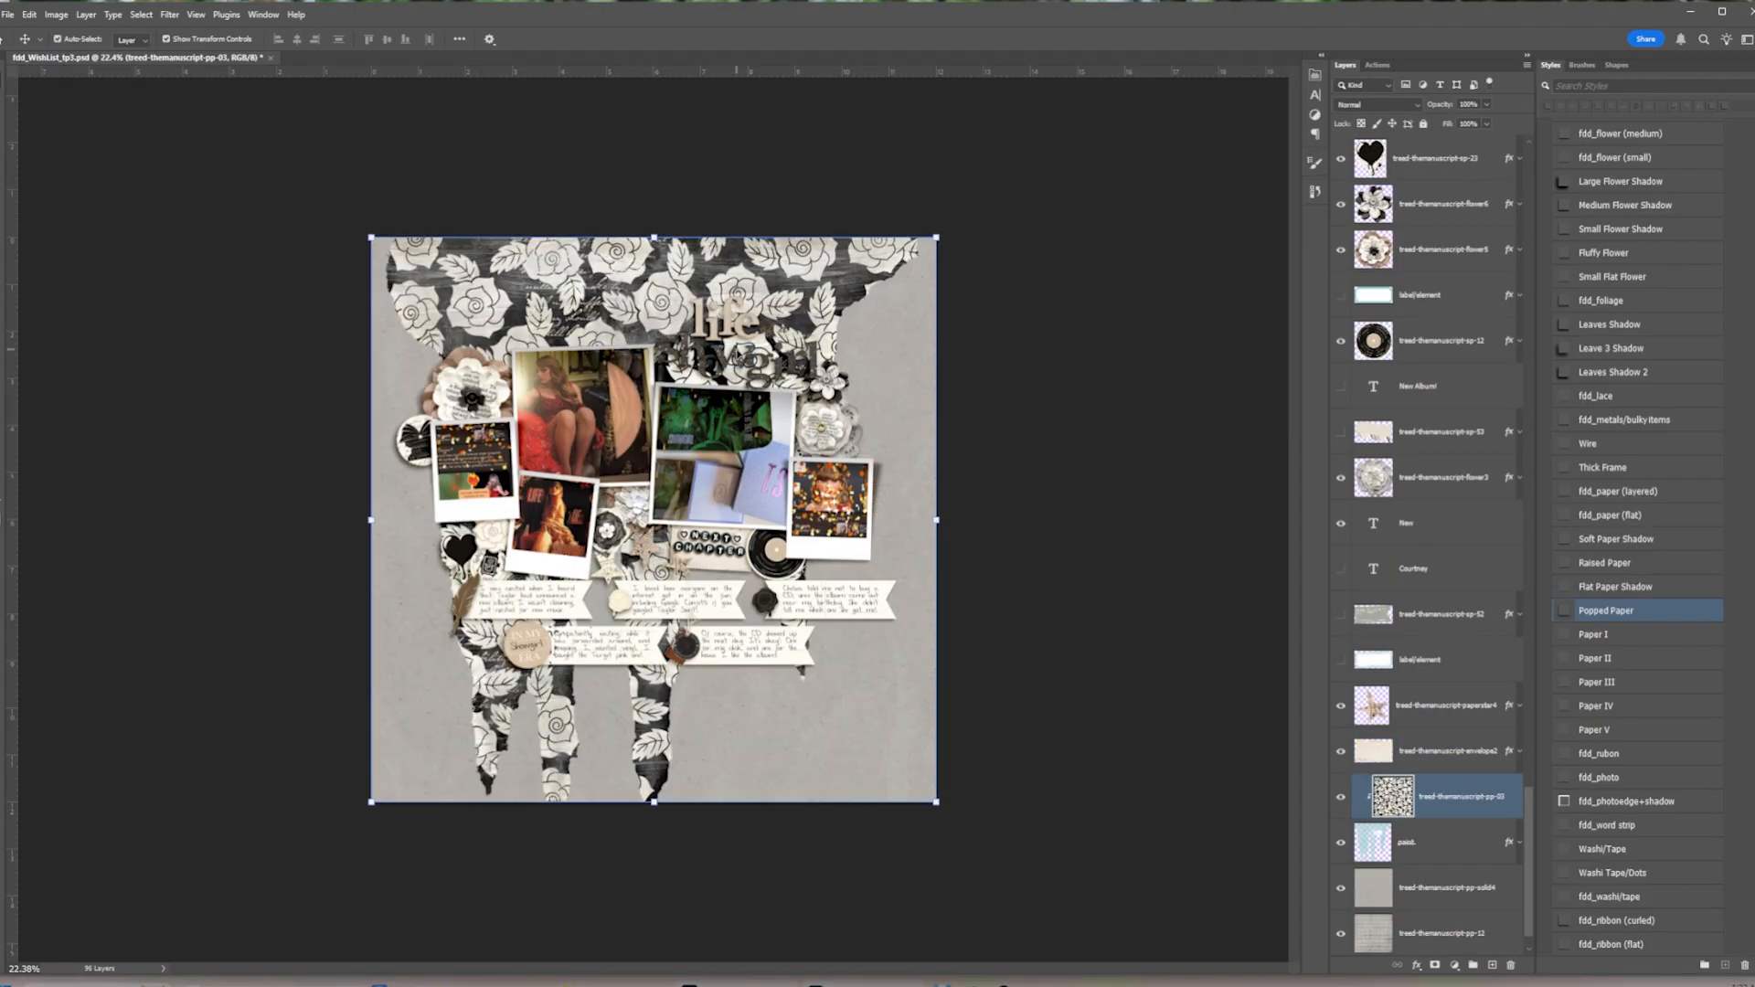
key("Delete")
key("ctrl+alt+g")
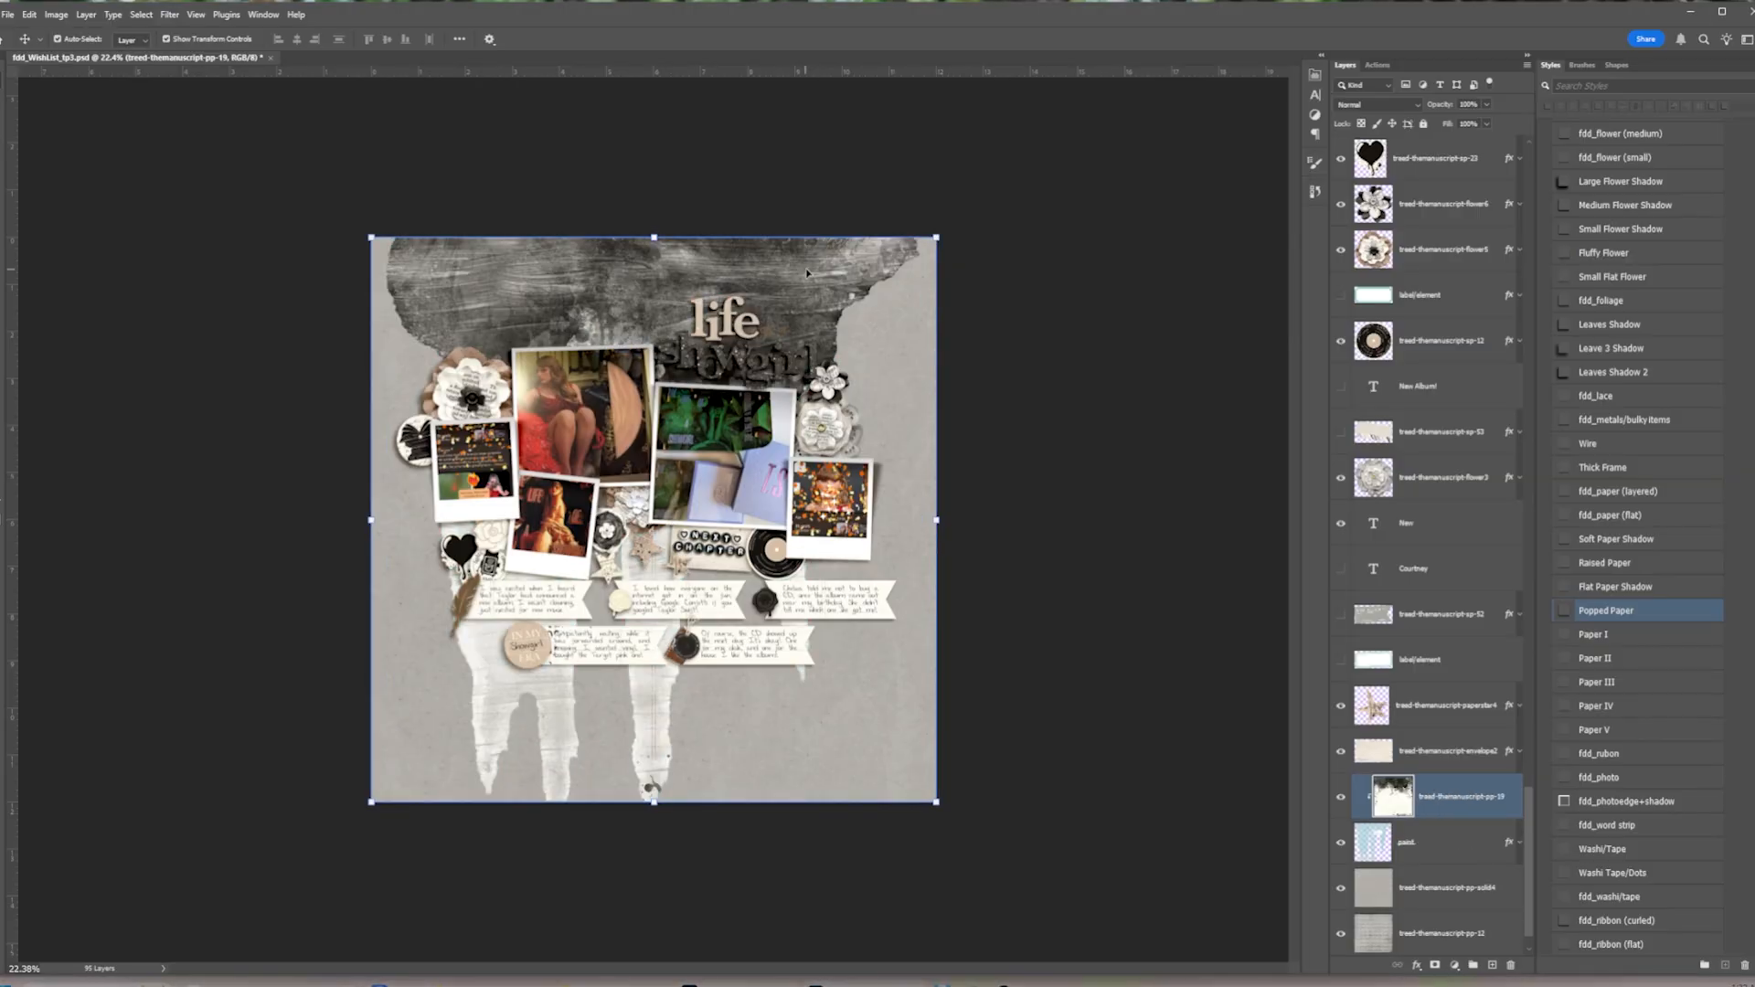
left_click_drag(812, 255, 811, 79)
left_click_drag(543, 320, 538, 498)
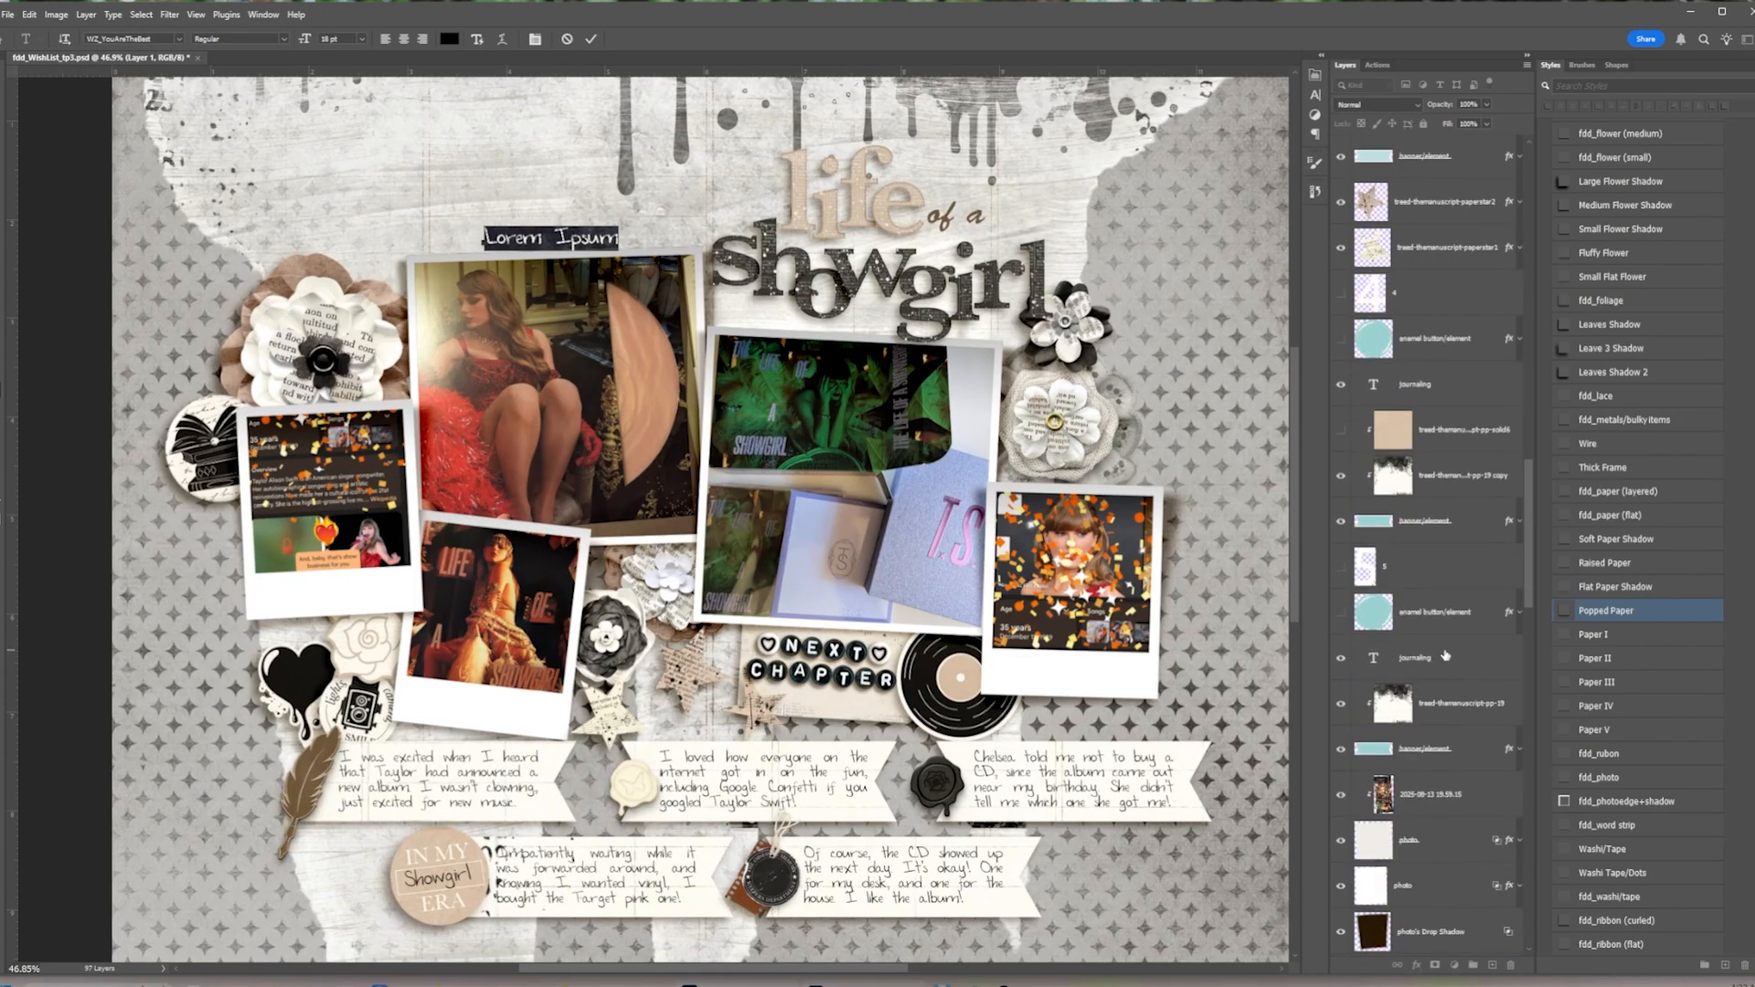
Add the text "08/13/2025 Announced" and place it on the lower border of the leftmost polaroid
type("08/13/2025 Announced")
left_click(591, 38)
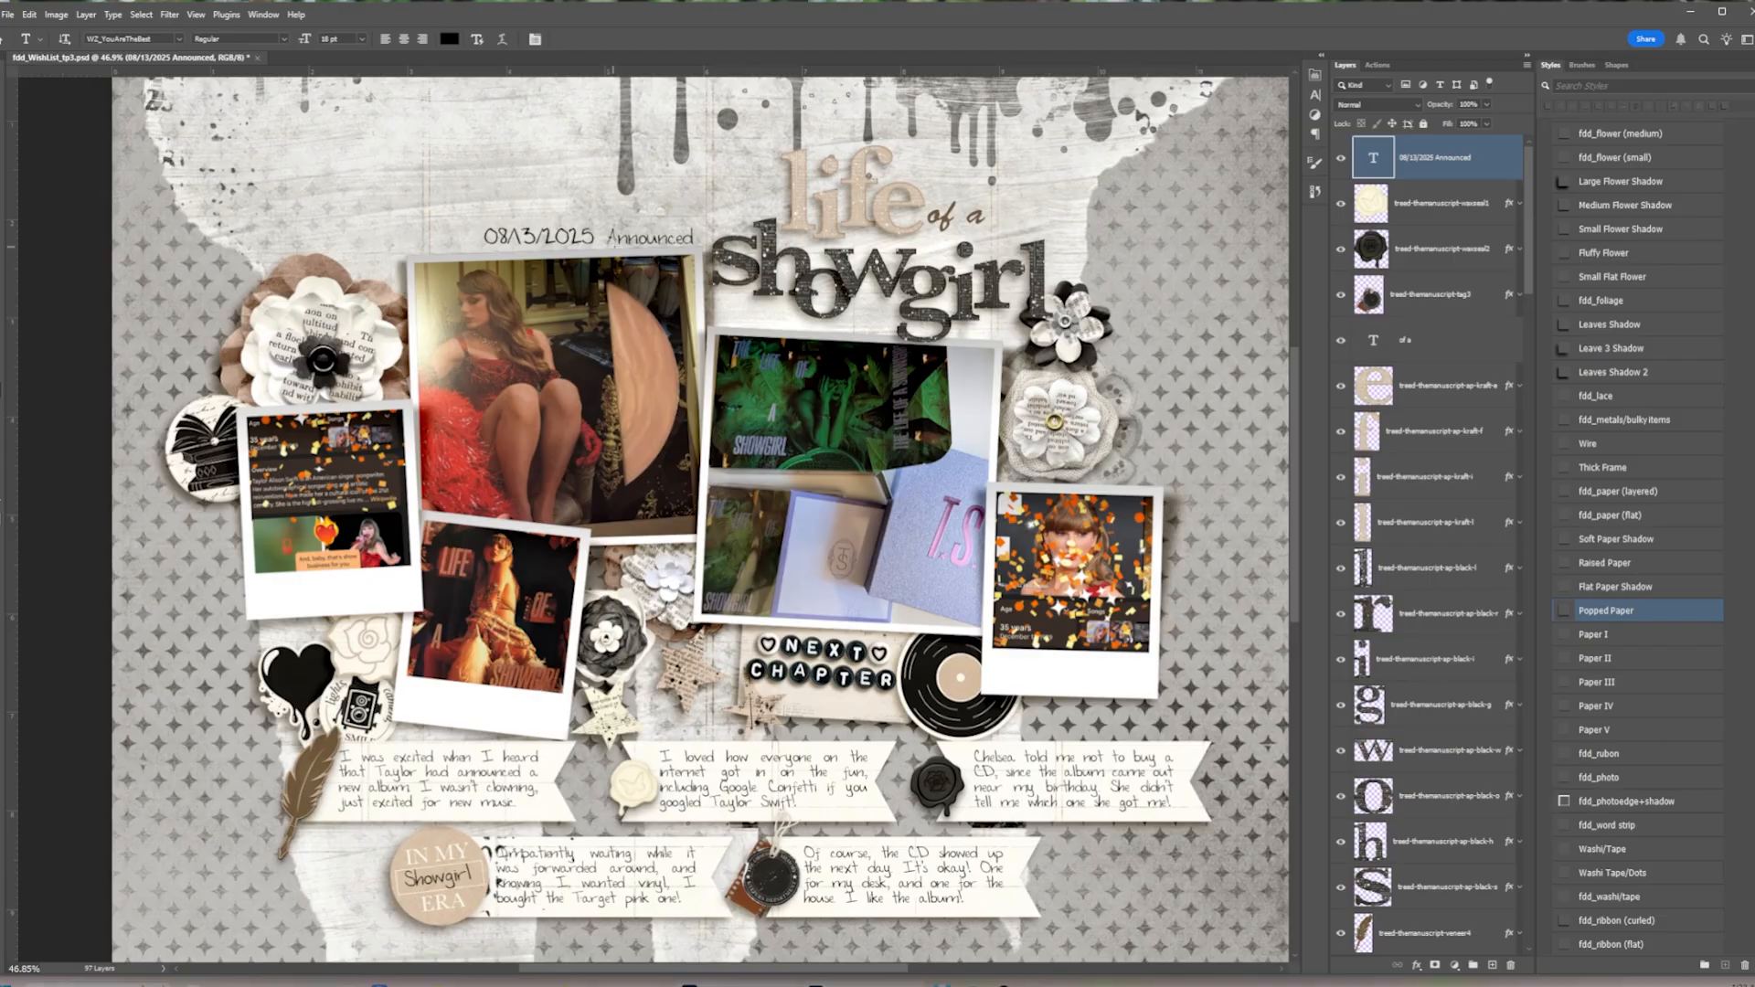
key("v")
left_click_drag(585, 237, 624, 223)
left_click(676, 41)
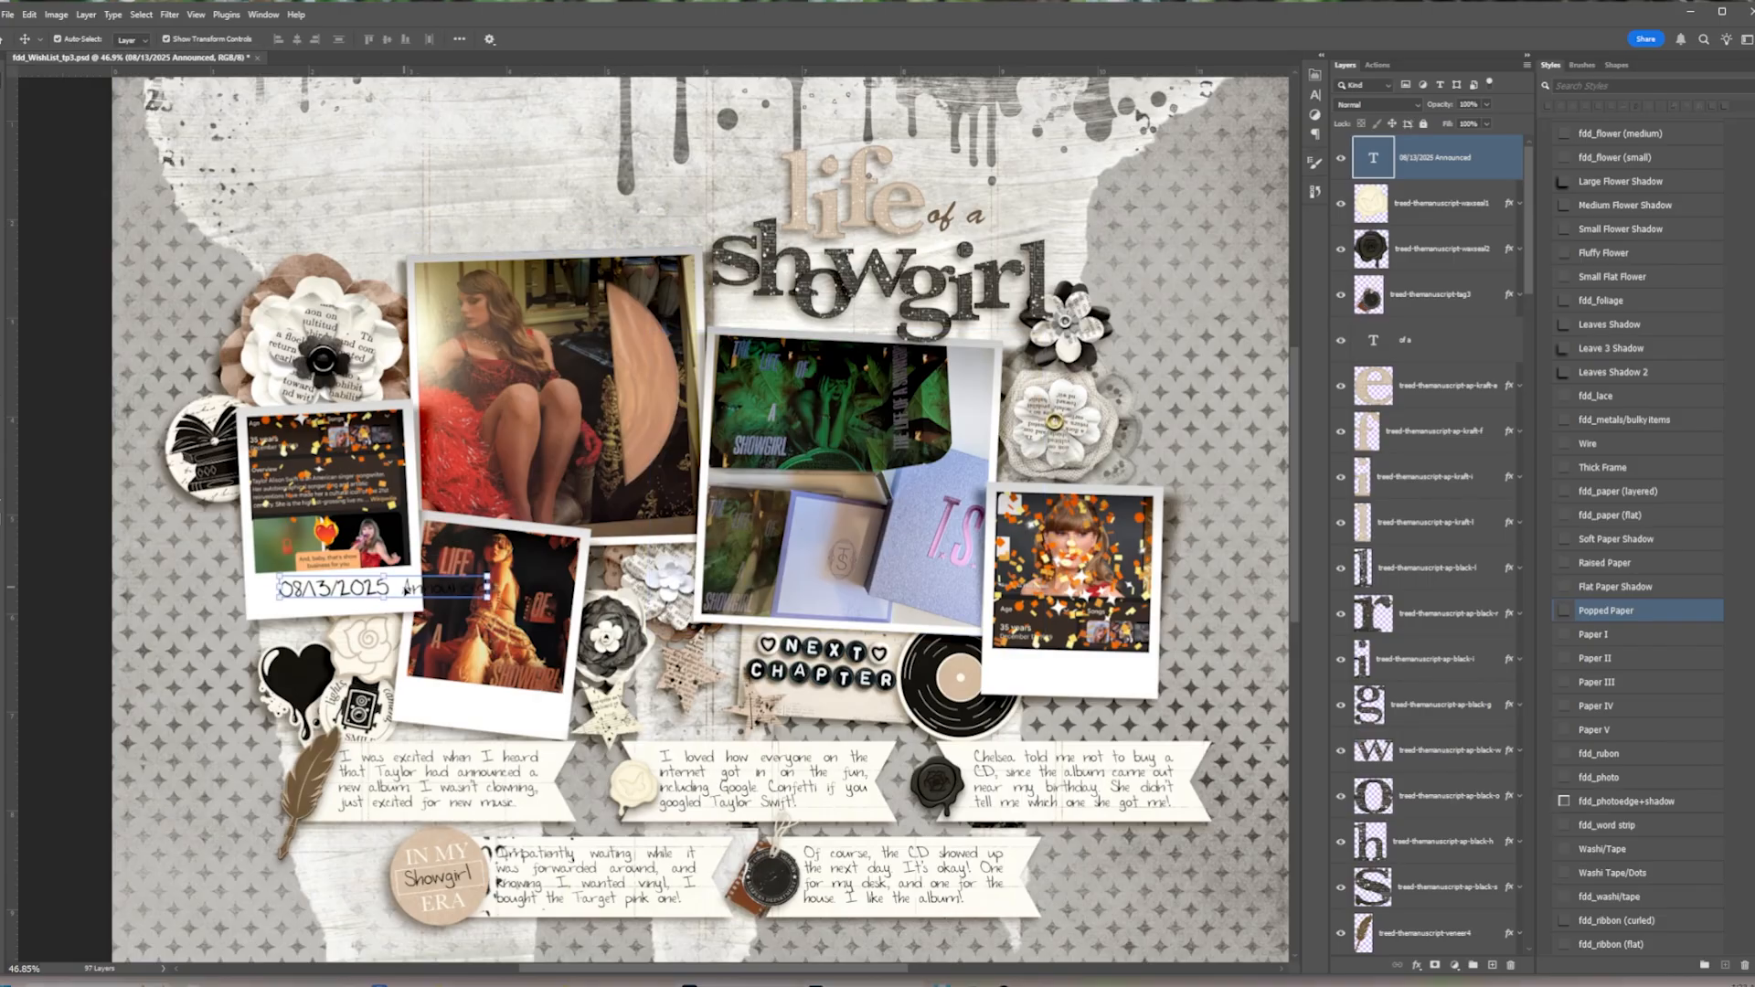
Shorten the leftmost polaroid's caption to "08/13/2025" and change its font to a bolder typewriter-like one
double_click(369, 589)
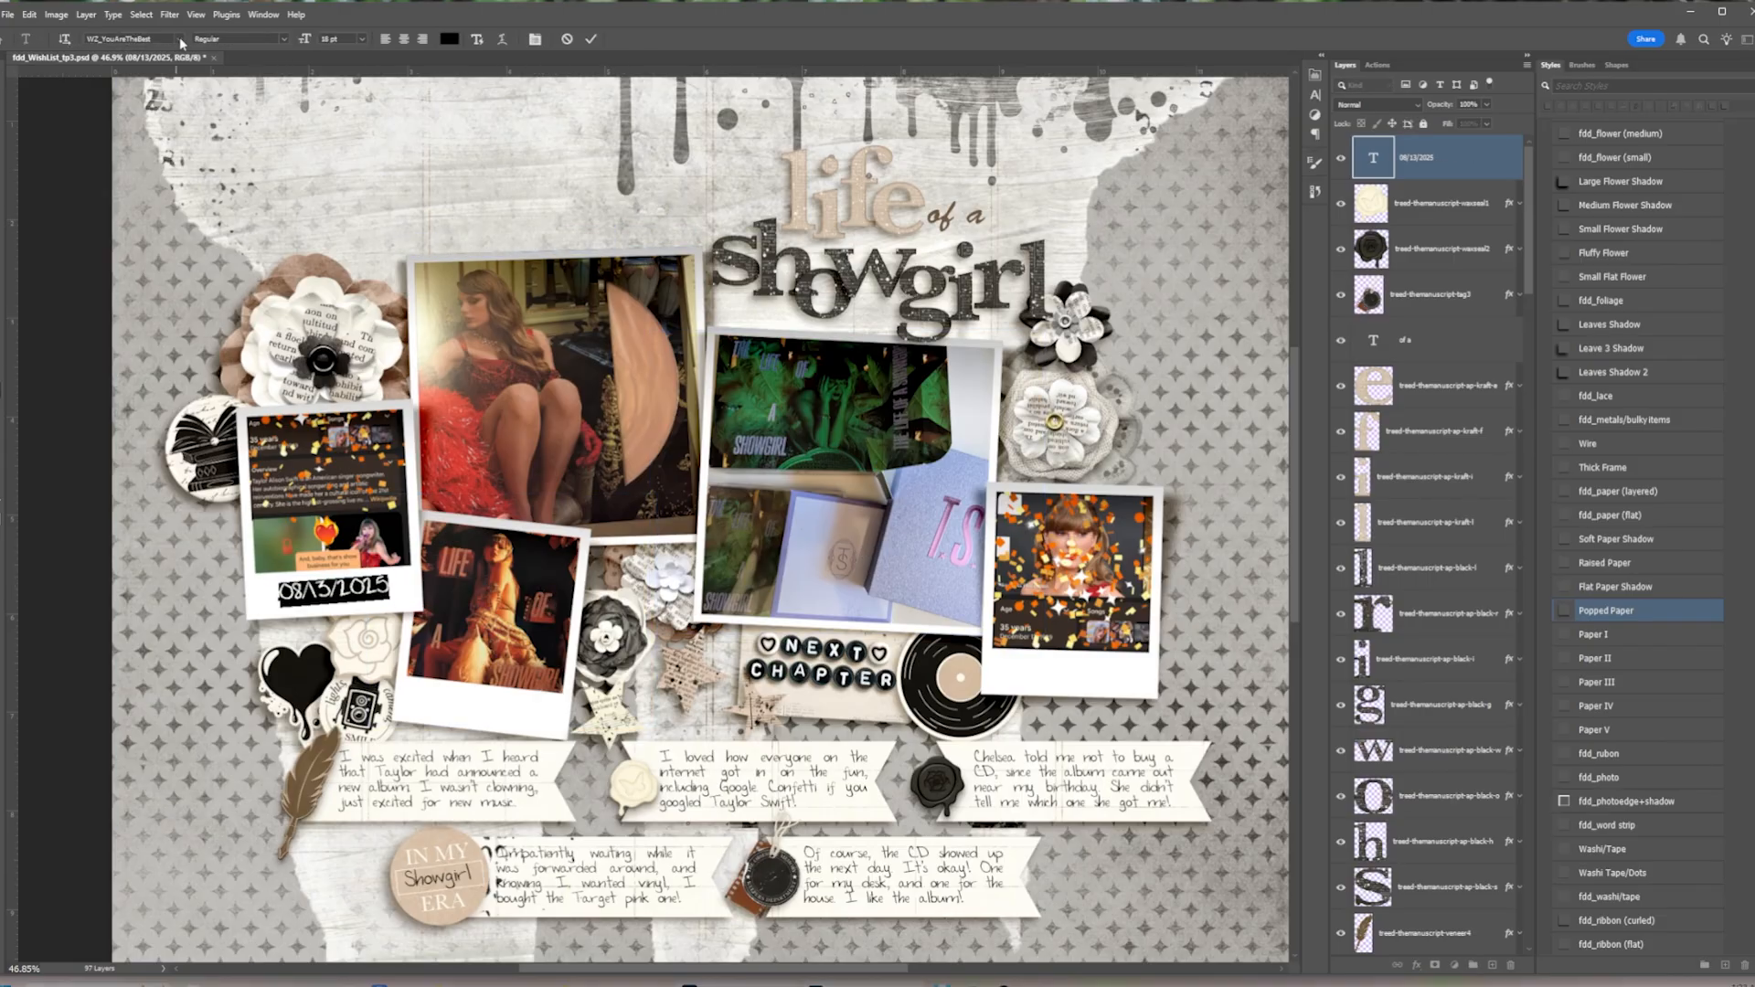
left_click(182, 40)
left_click(413, 209)
left_click(65, 498)
Duplicate the date onto the second polaroid, tilt it to match the frame and change it to "10/06/2025"
left_click_drag(386, 578, 493, 712)
left_click(672, 39)
left_click_drag(570, 680, 574, 694)
left_click(672, 39)
scroll(1438, 650, "down", 20)
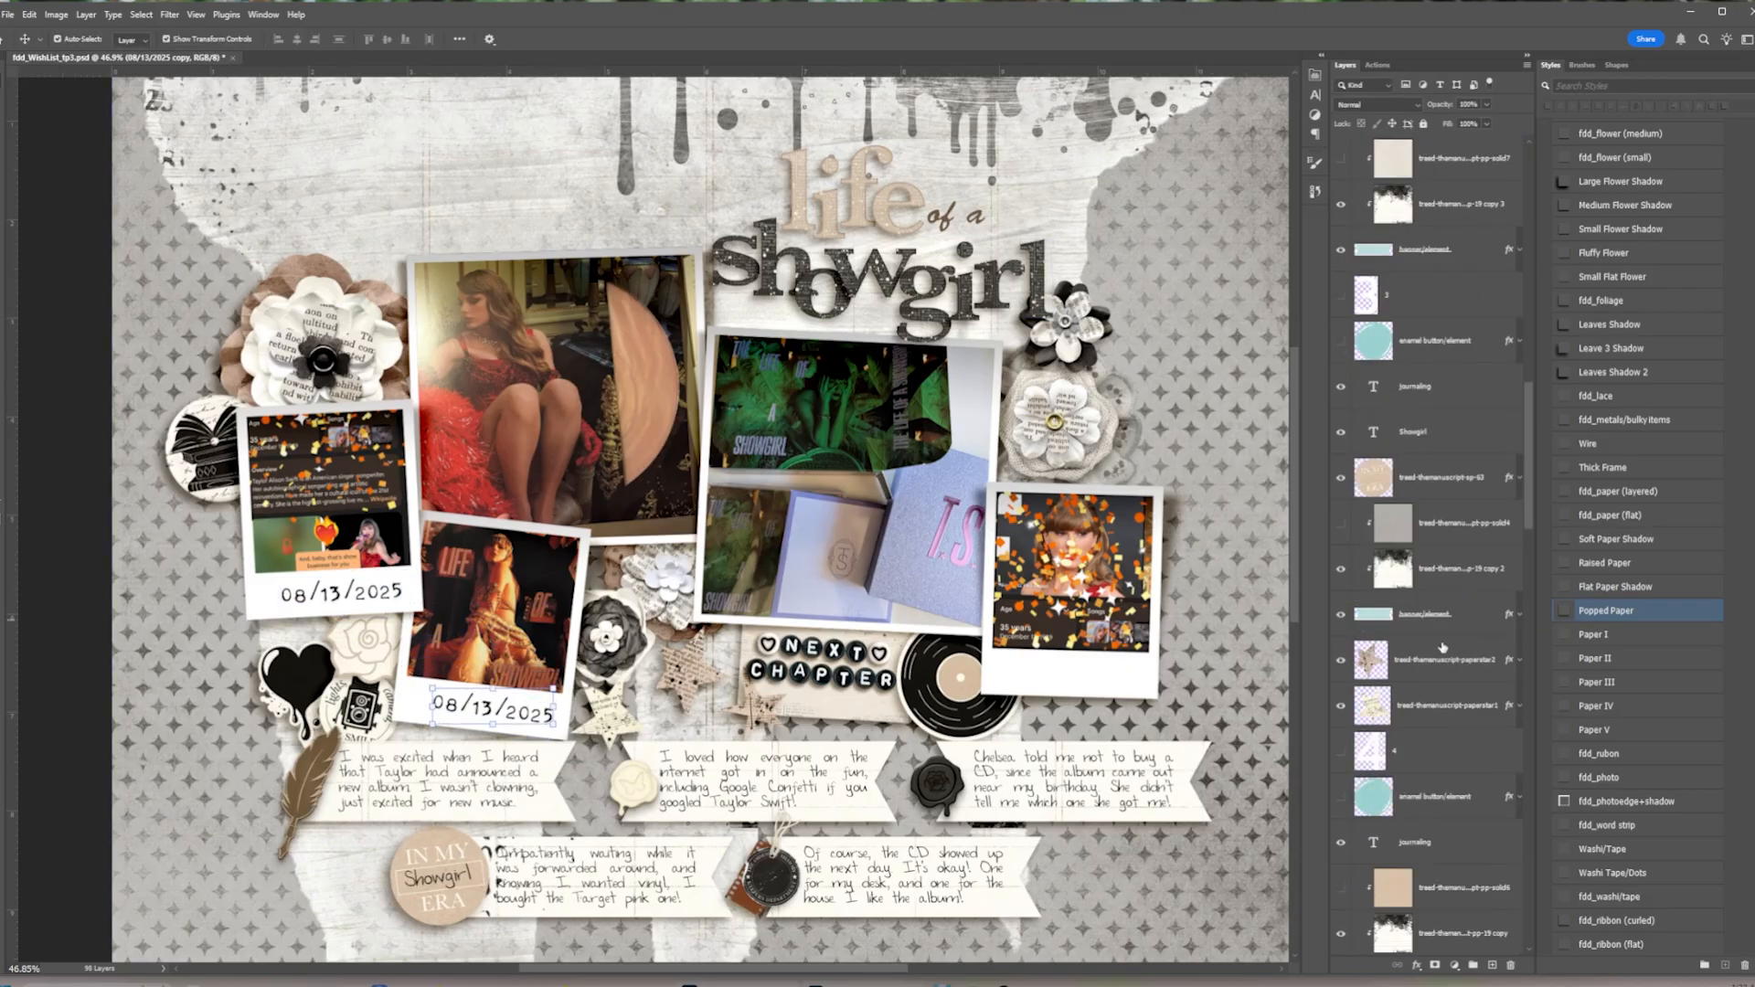
scroll(1434, 772, "down", 10)
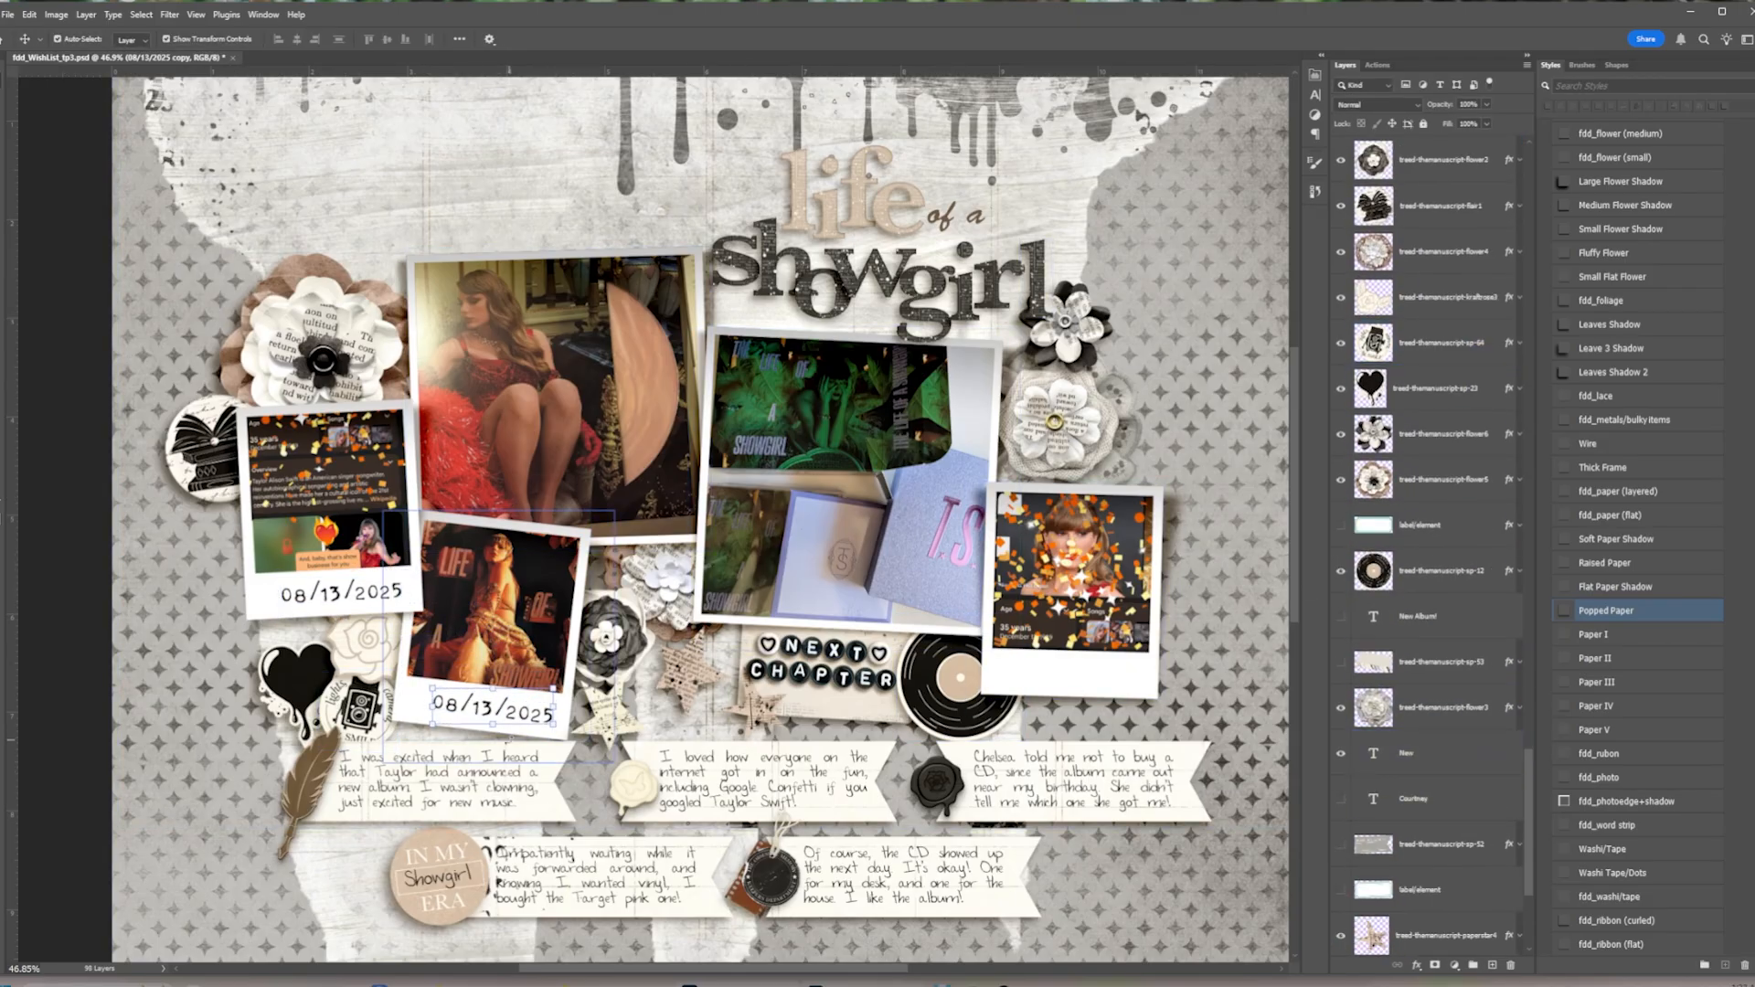
double_click(491, 709)
type("10/06/2025")
key("ctrl+Return")
Duplicate the date onto the rightmost polaroid, rotate it to the frame's angle and change it to "08/13/2025"
left_click_drag(483, 712, 1072, 682)
left_click_drag(1156, 648, 1154, 643)
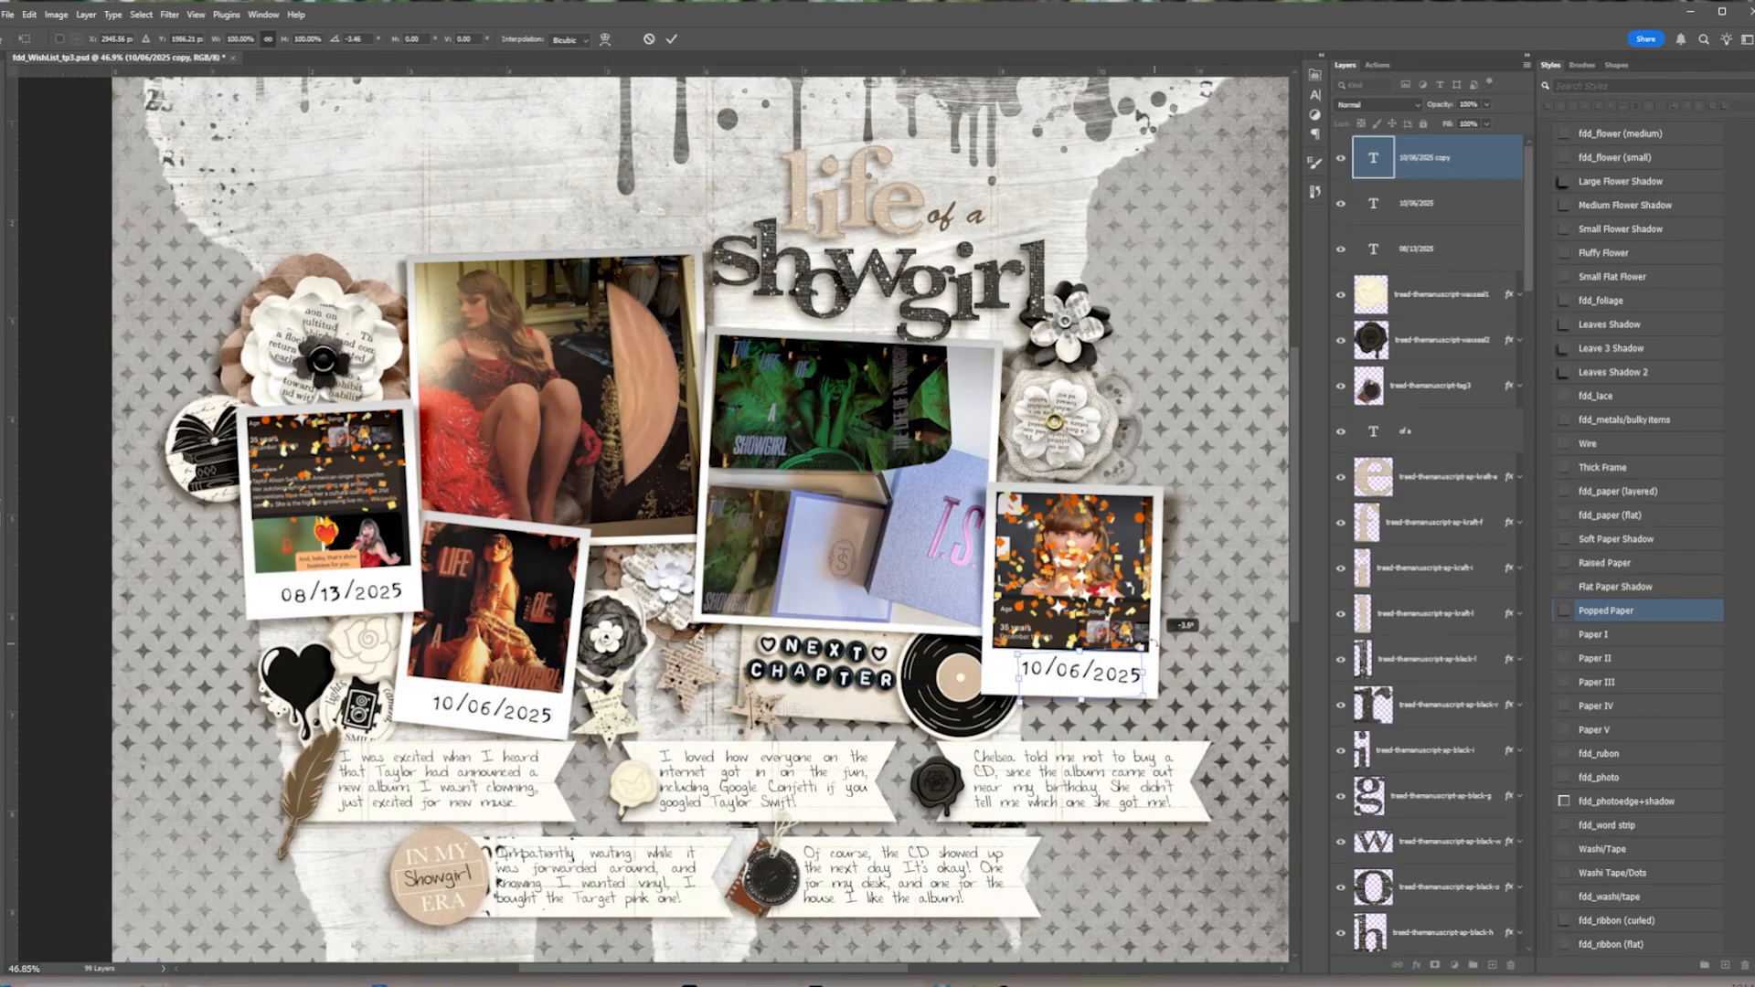
key("Return")
double_click(1116, 681)
type("08/13/2025")
key("ctrl+Return")
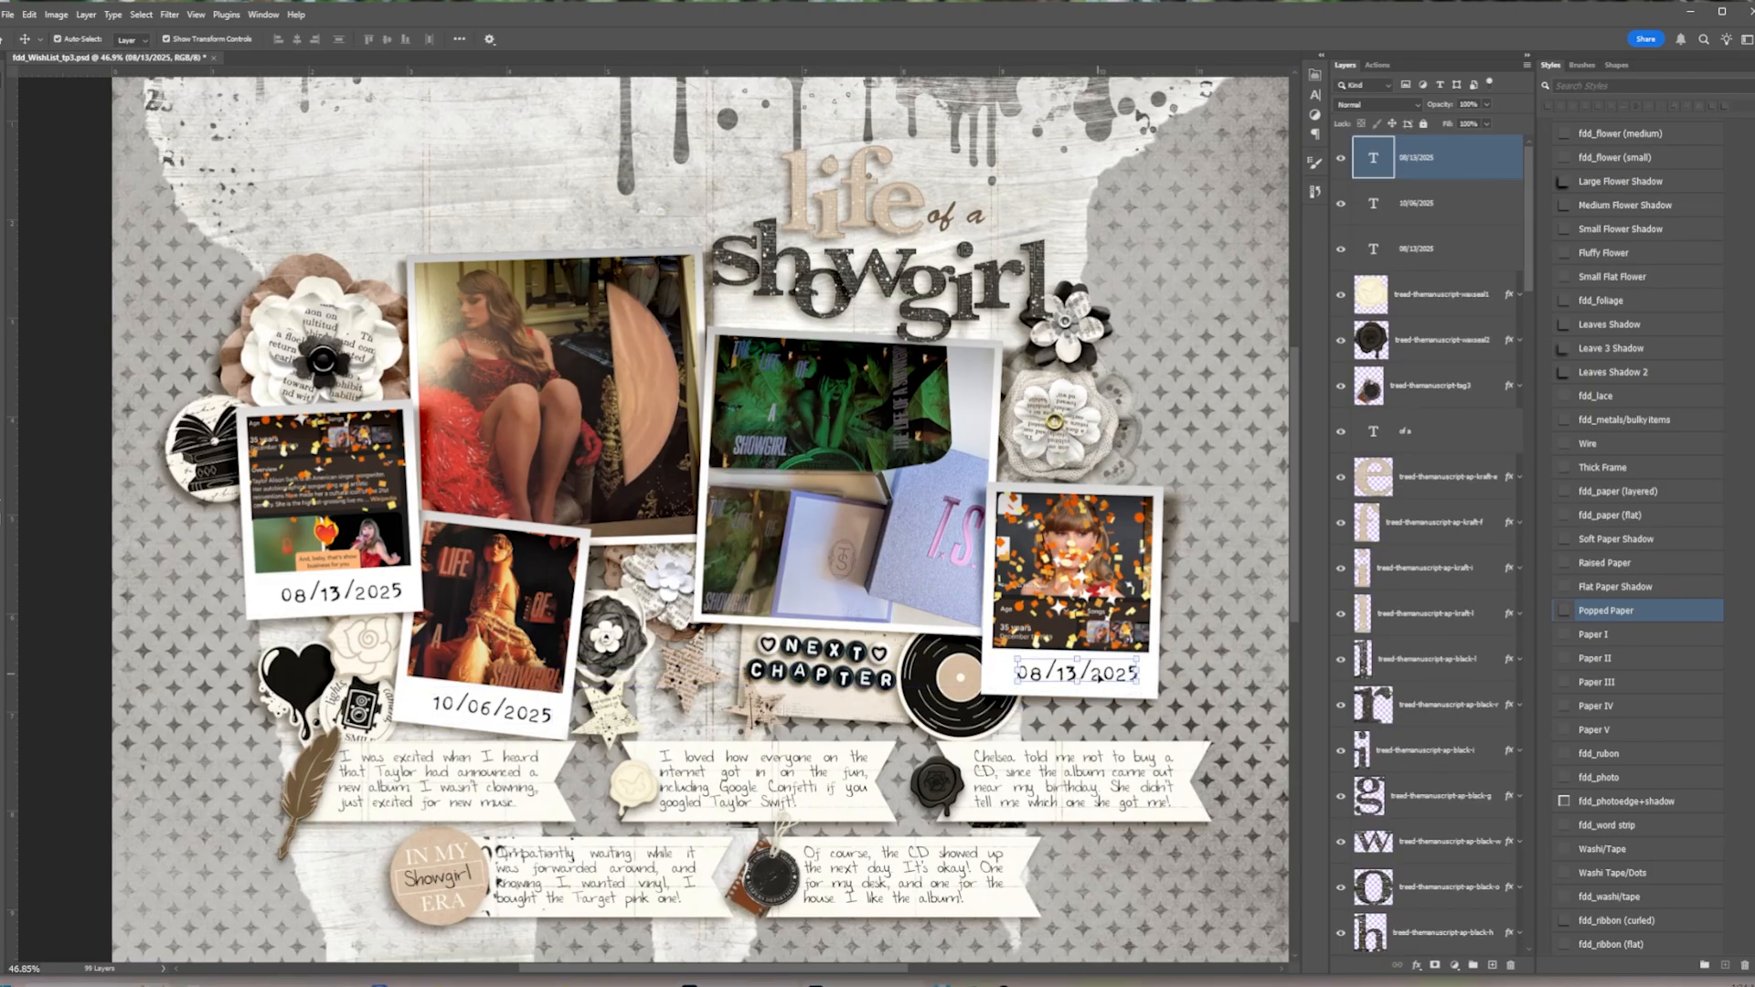
Duplicate the date onto the lower corner of the album collage photo and change it to "10/09/2025"
left_click_drag(1092, 672, 914, 614)
double_click(906, 605)
type("10/09/2025")
key("ctrl+Return")
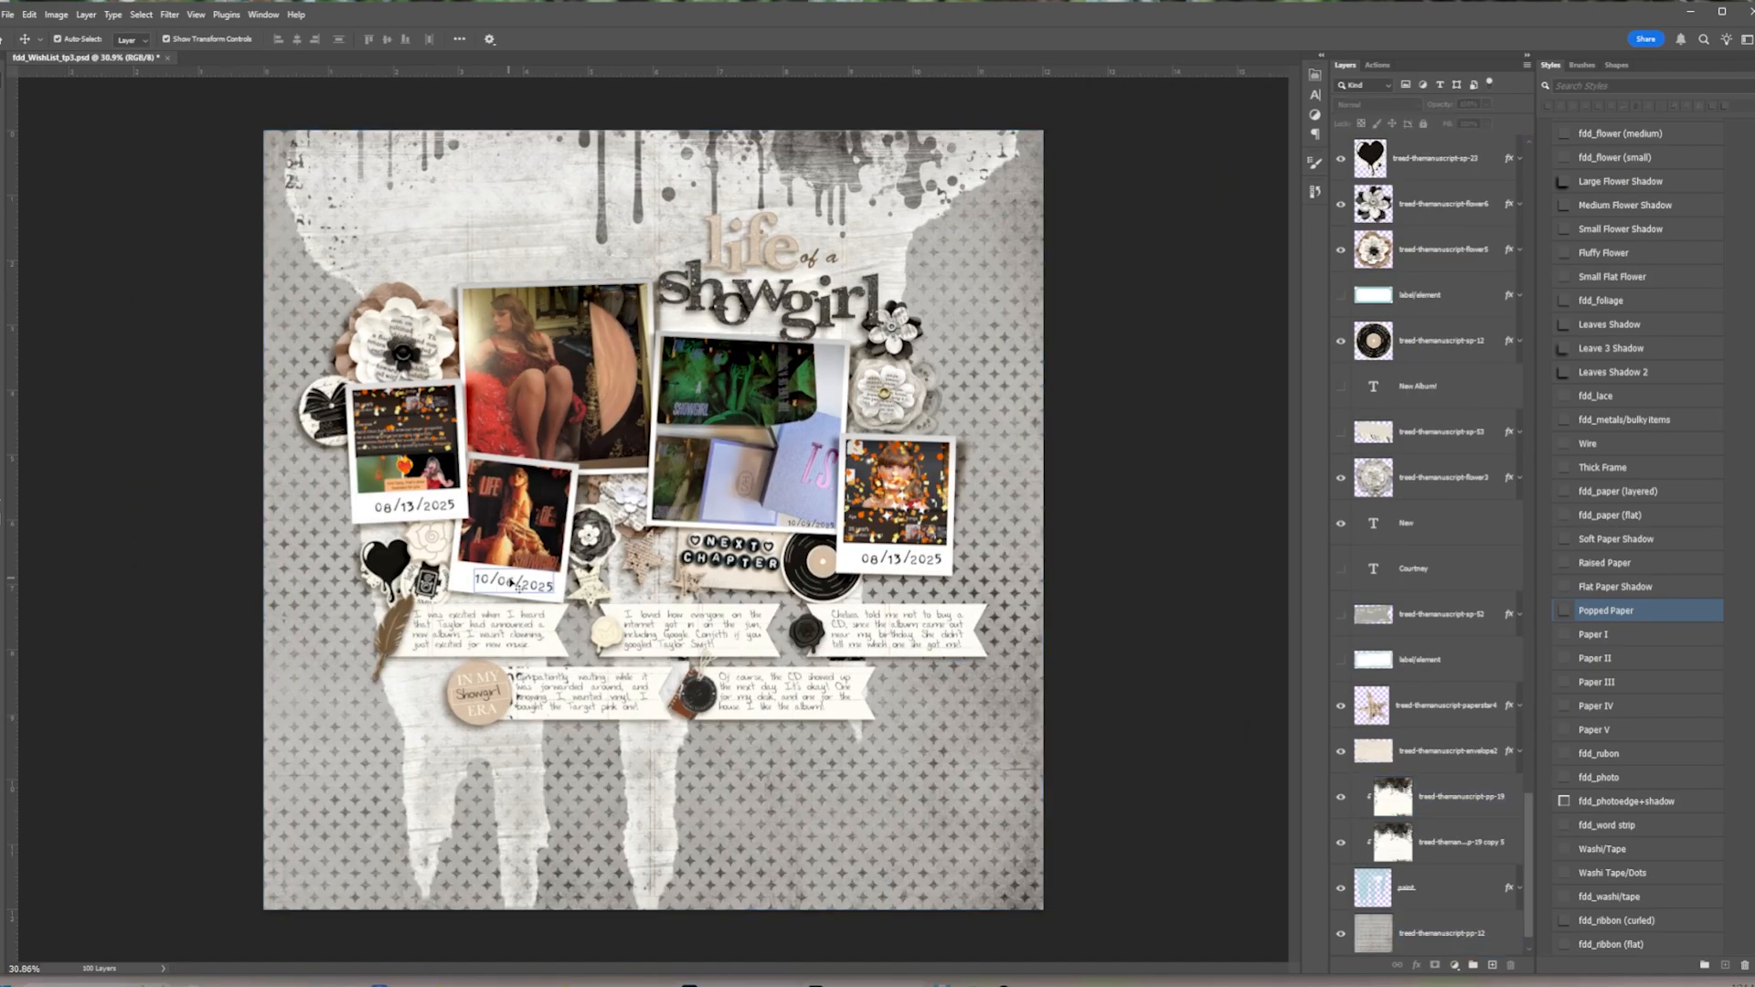
Filter the styles by "em", apply the doodleemboss style to the 10/06/2025 date and adjust its Bevel & Emboss size
type("em")
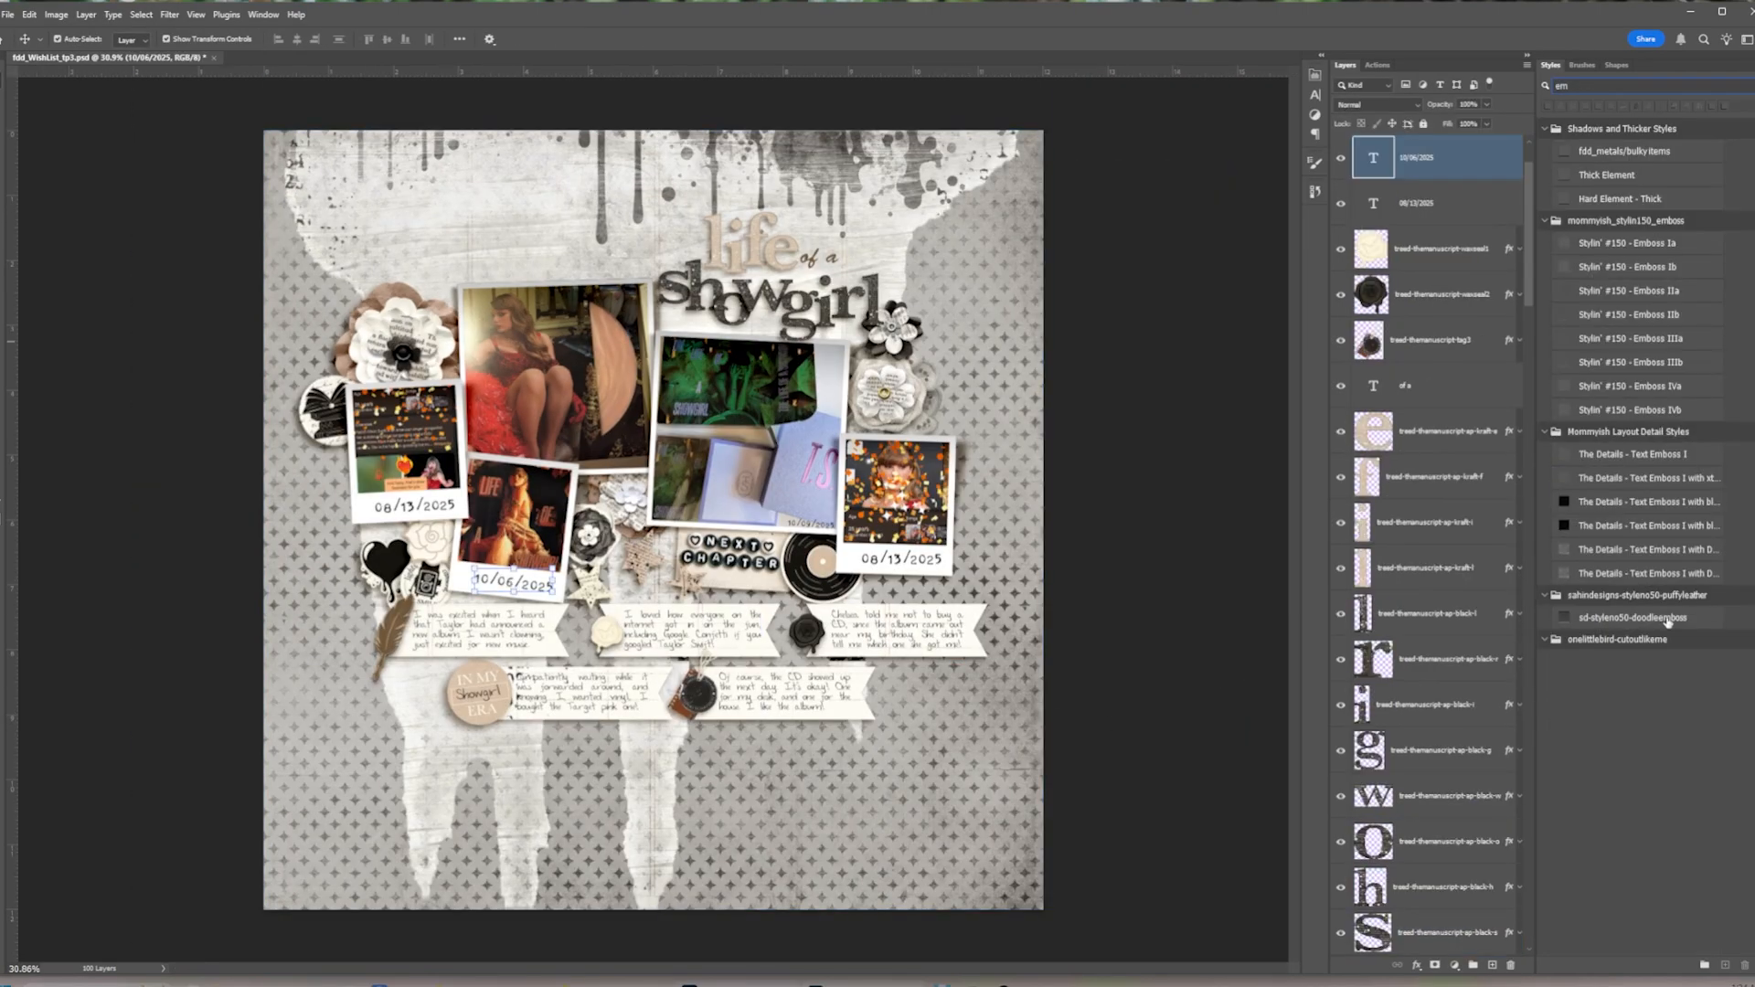
double_click(1468, 159)
left_click(842, 396)
double_click(1118, 442)
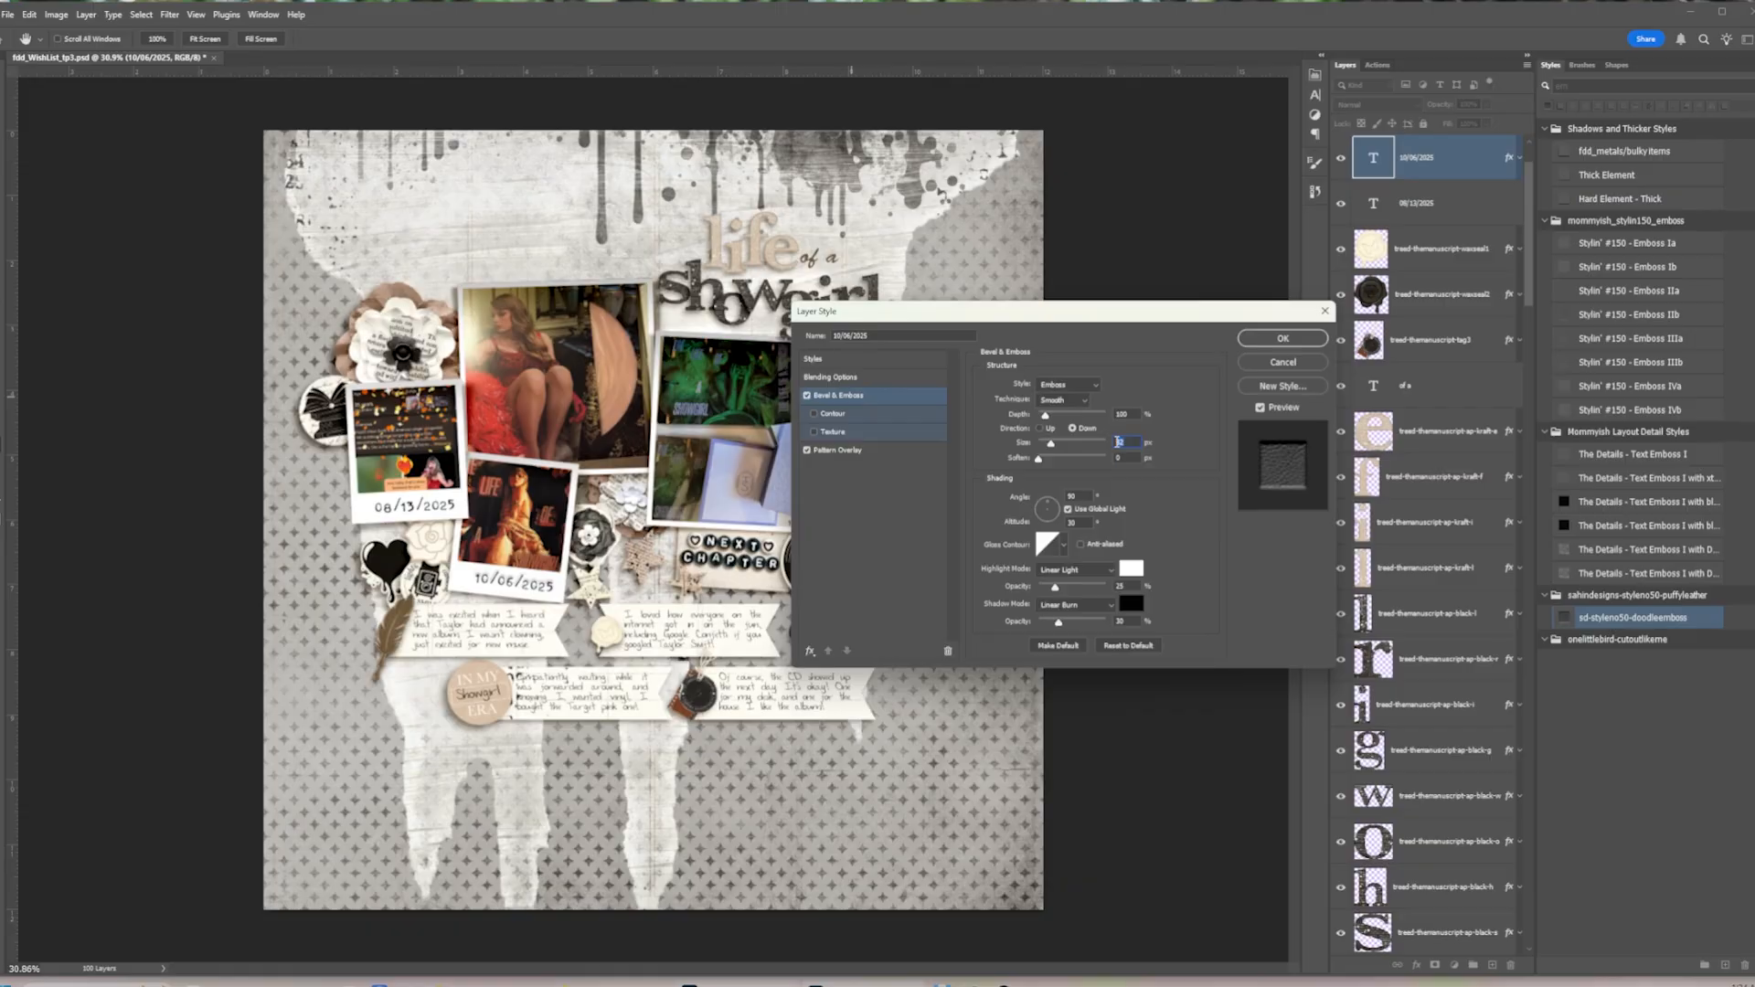
left_click(1282, 338)
Copy the emboss layer style from the styled date to the remaining date captions
scroll(472, 589, "up", 4)
left_click_drag(1509, 158, 1412, 248)
left_click_drag(1509, 204, 1398, 201)
Select the 08/13/2025 captions and shift the rightmost polaroid's date toward the right edge of its white border
key("ctrl+0")
left_click(391, 513)
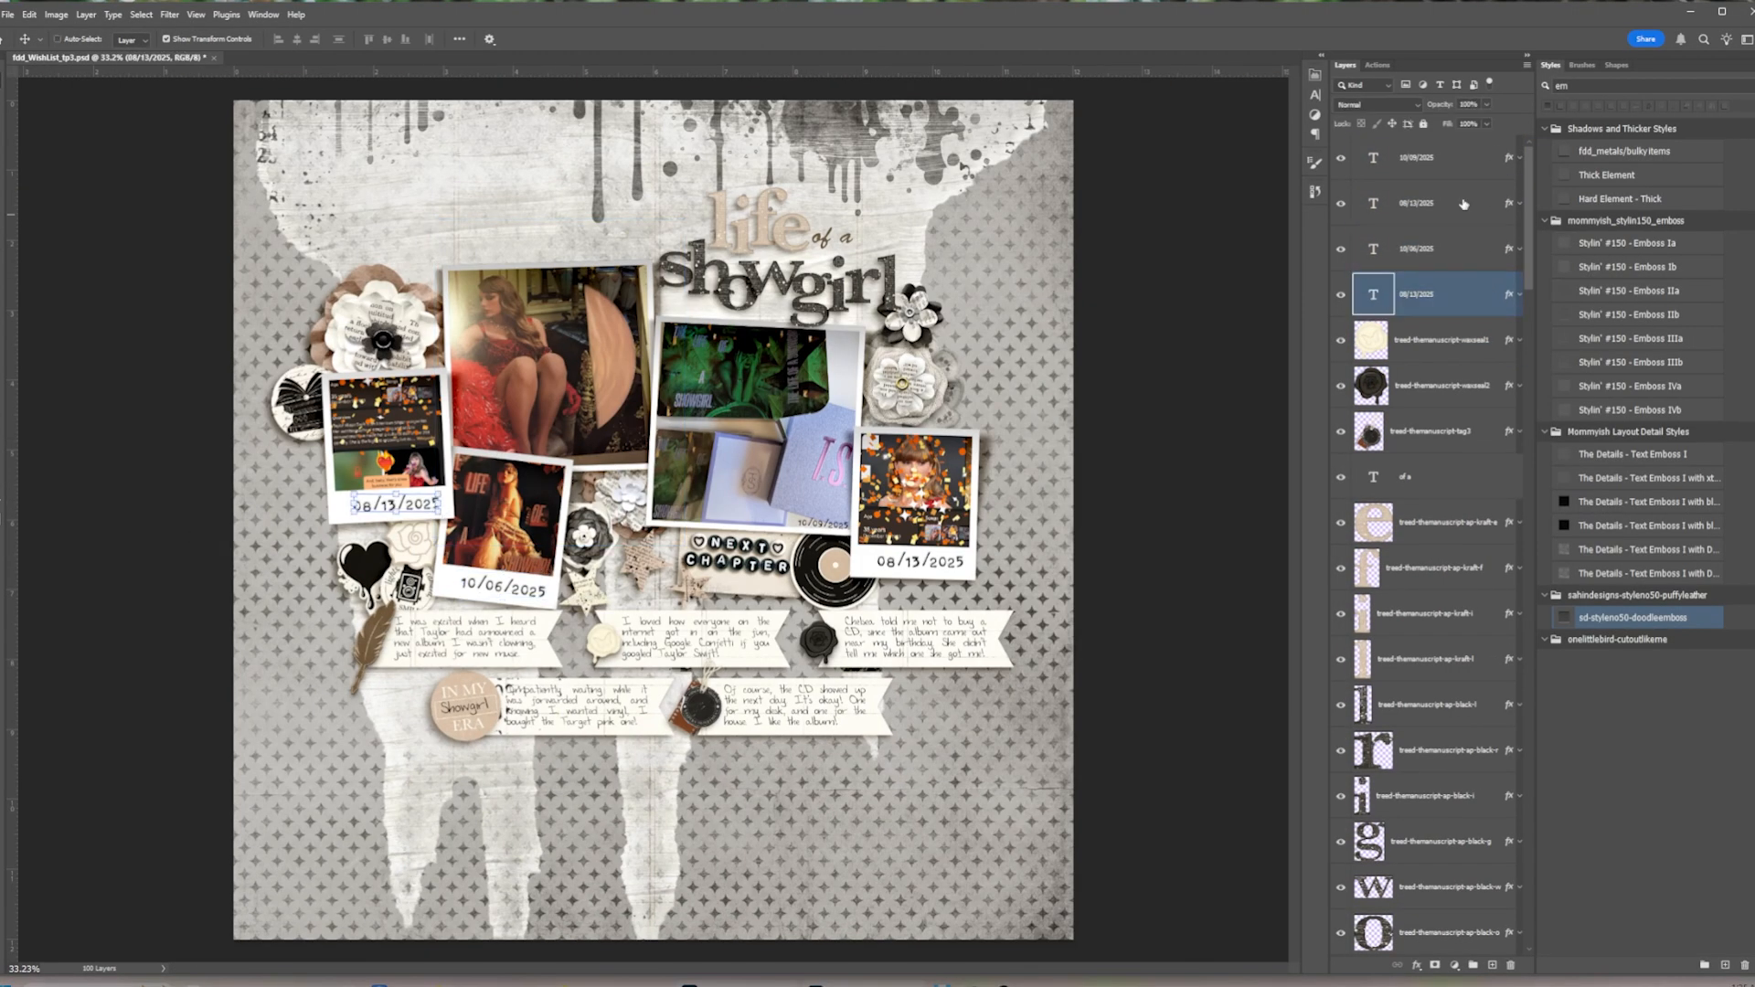
left_click(1465, 202, "ctrl")
left_click_drag(962, 495, 882, 504)
left_click(1184, 522)
left_click_drag(859, 564, 958, 564)
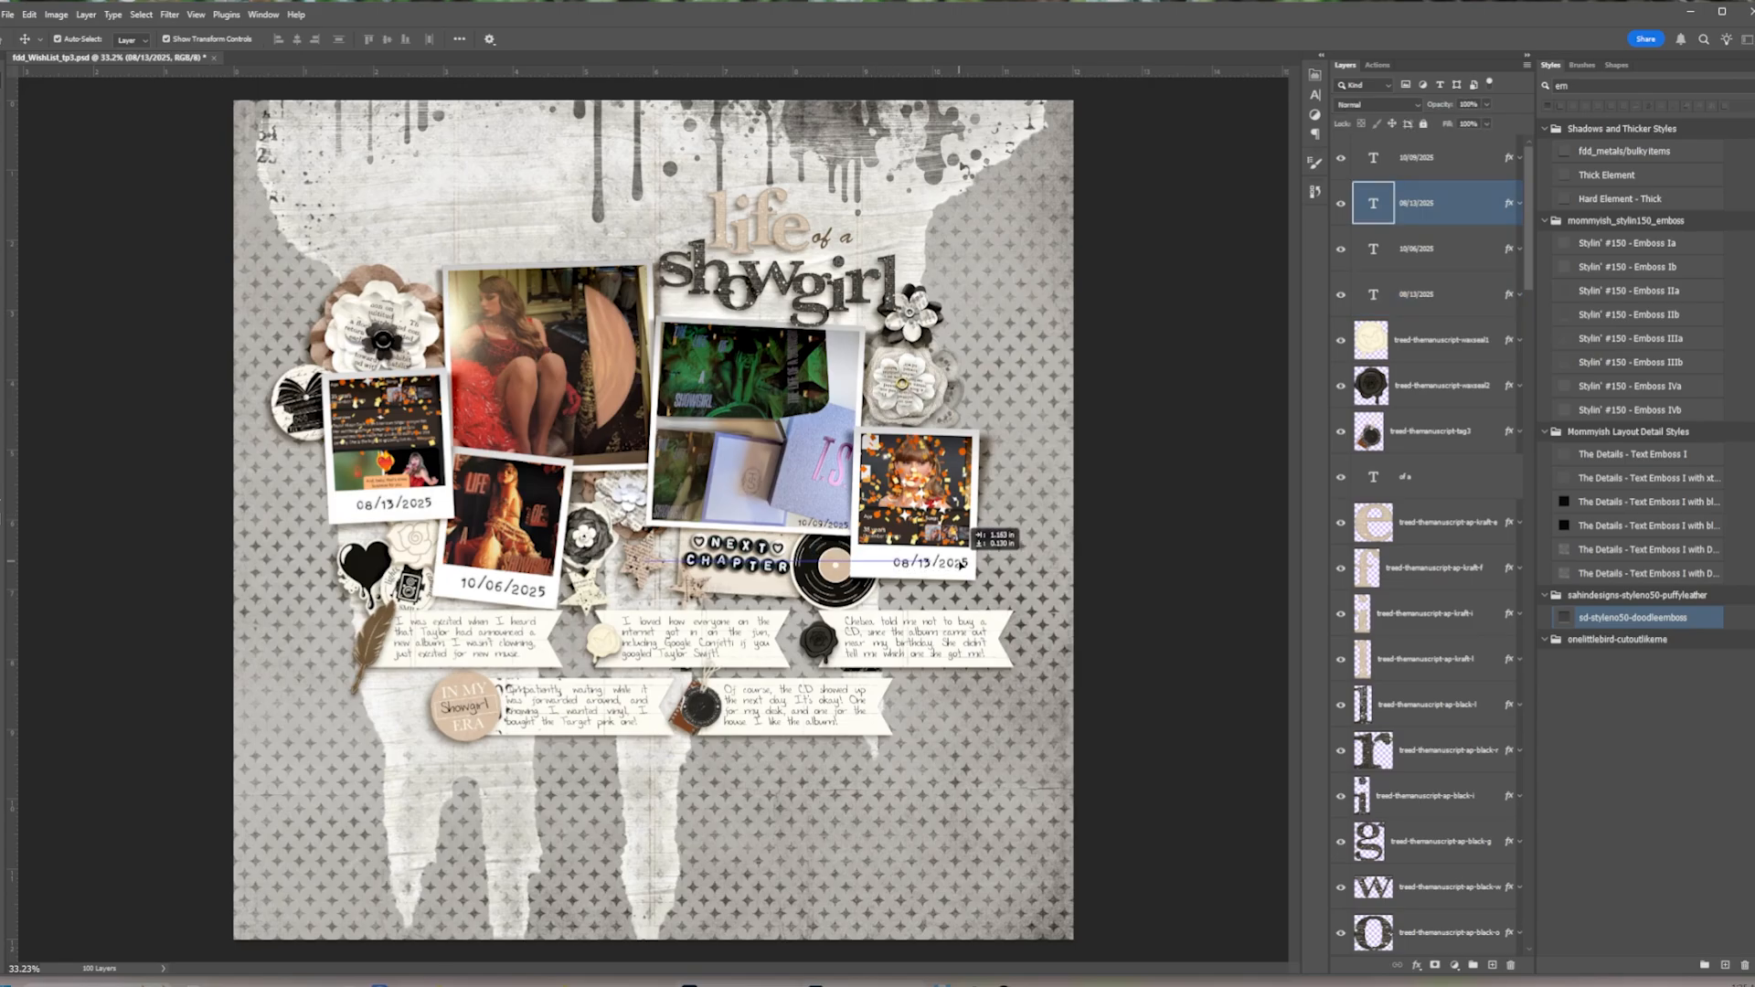
left_click(1136, 409)
Open the list of layer commands for the finished layout
scroll(1136, 409, "down", 2)
left_click(1409, 568)
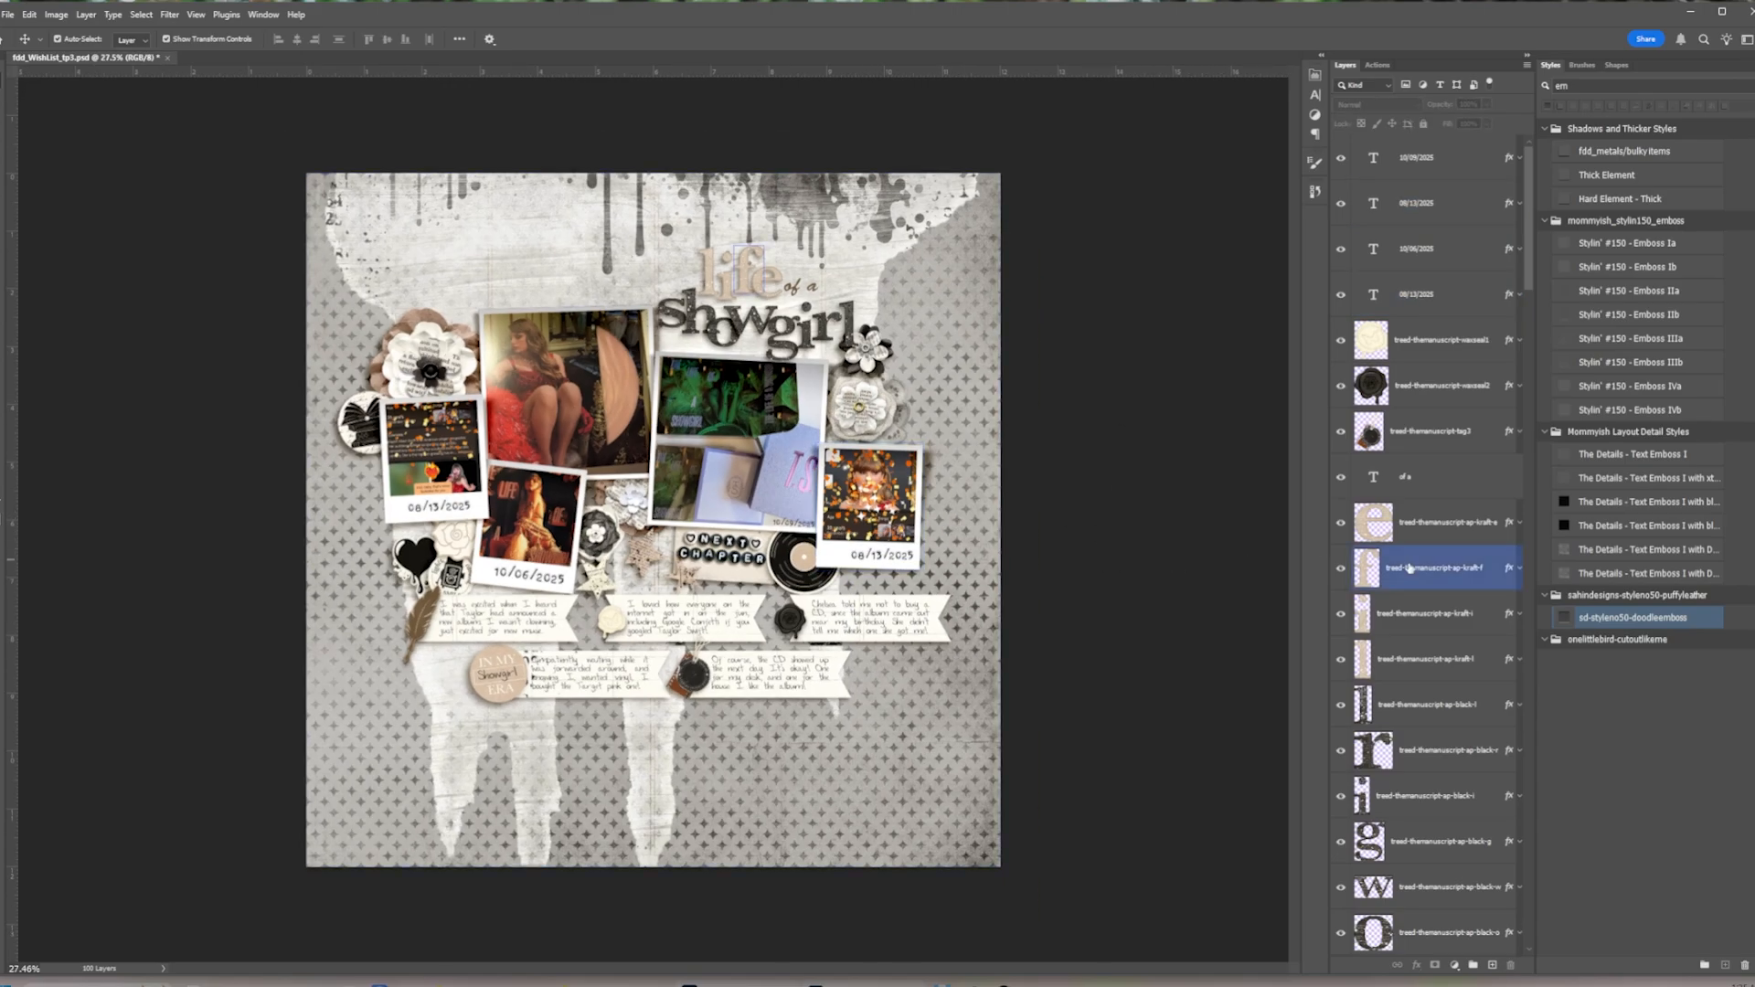
left_click(1153, 629)
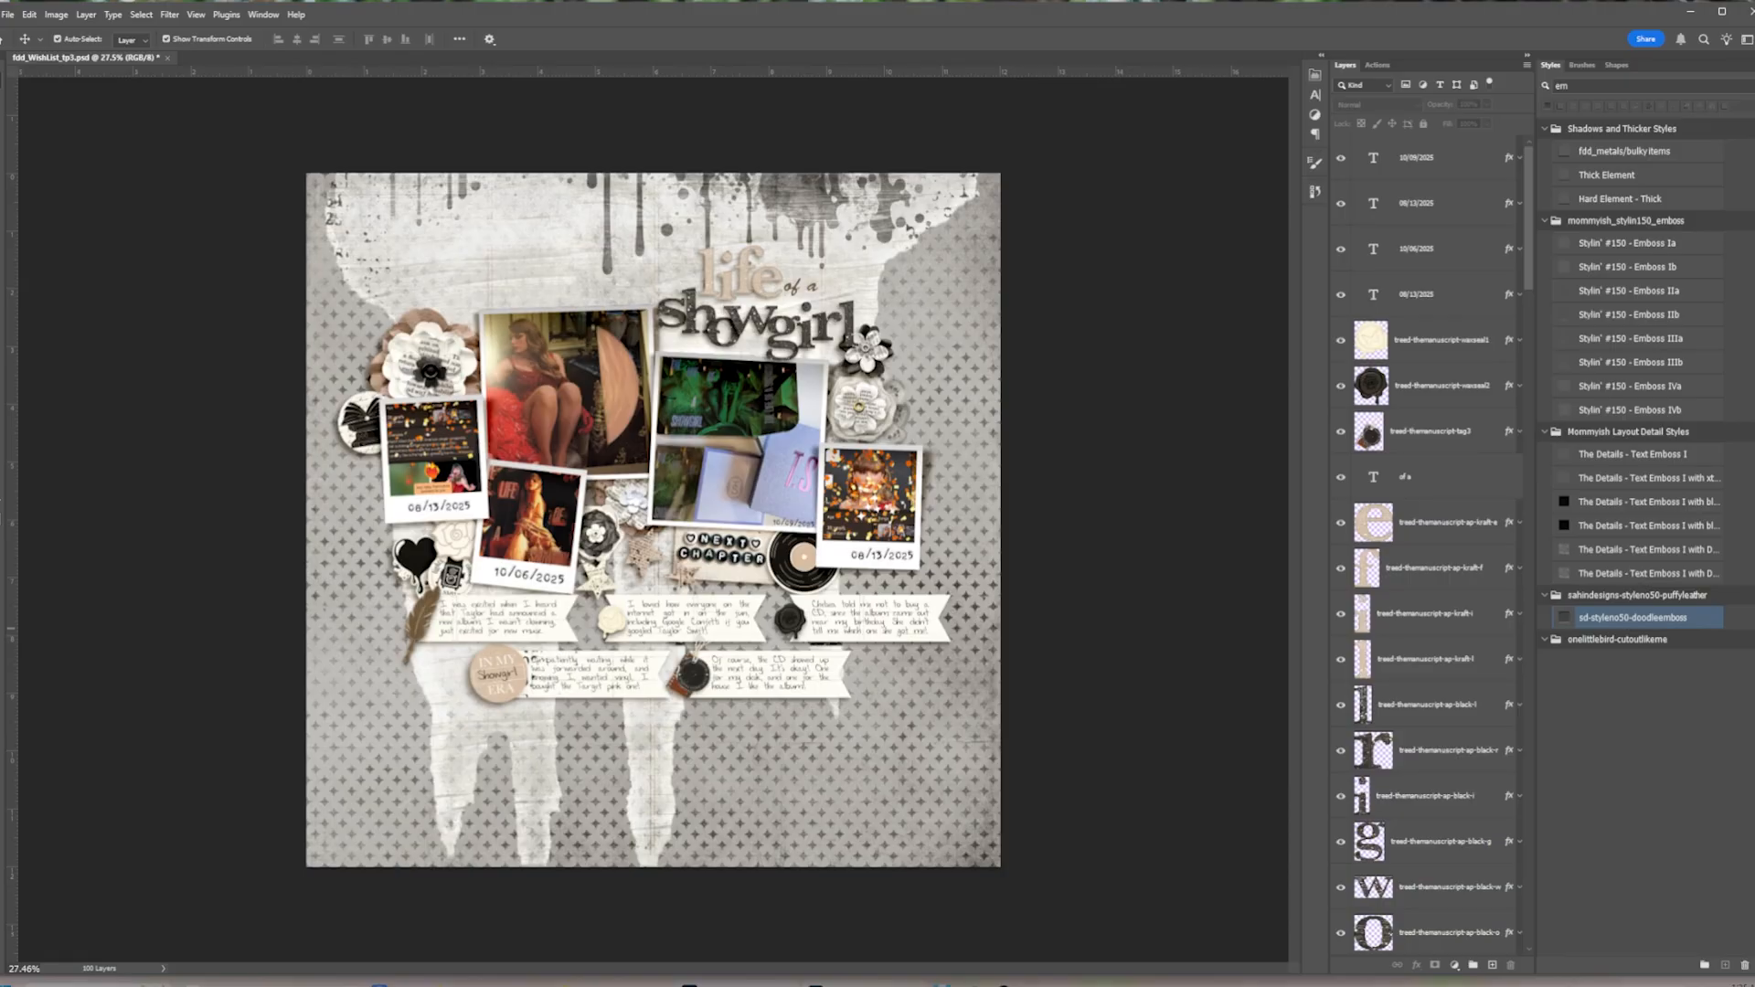
left_click(1509, 158)
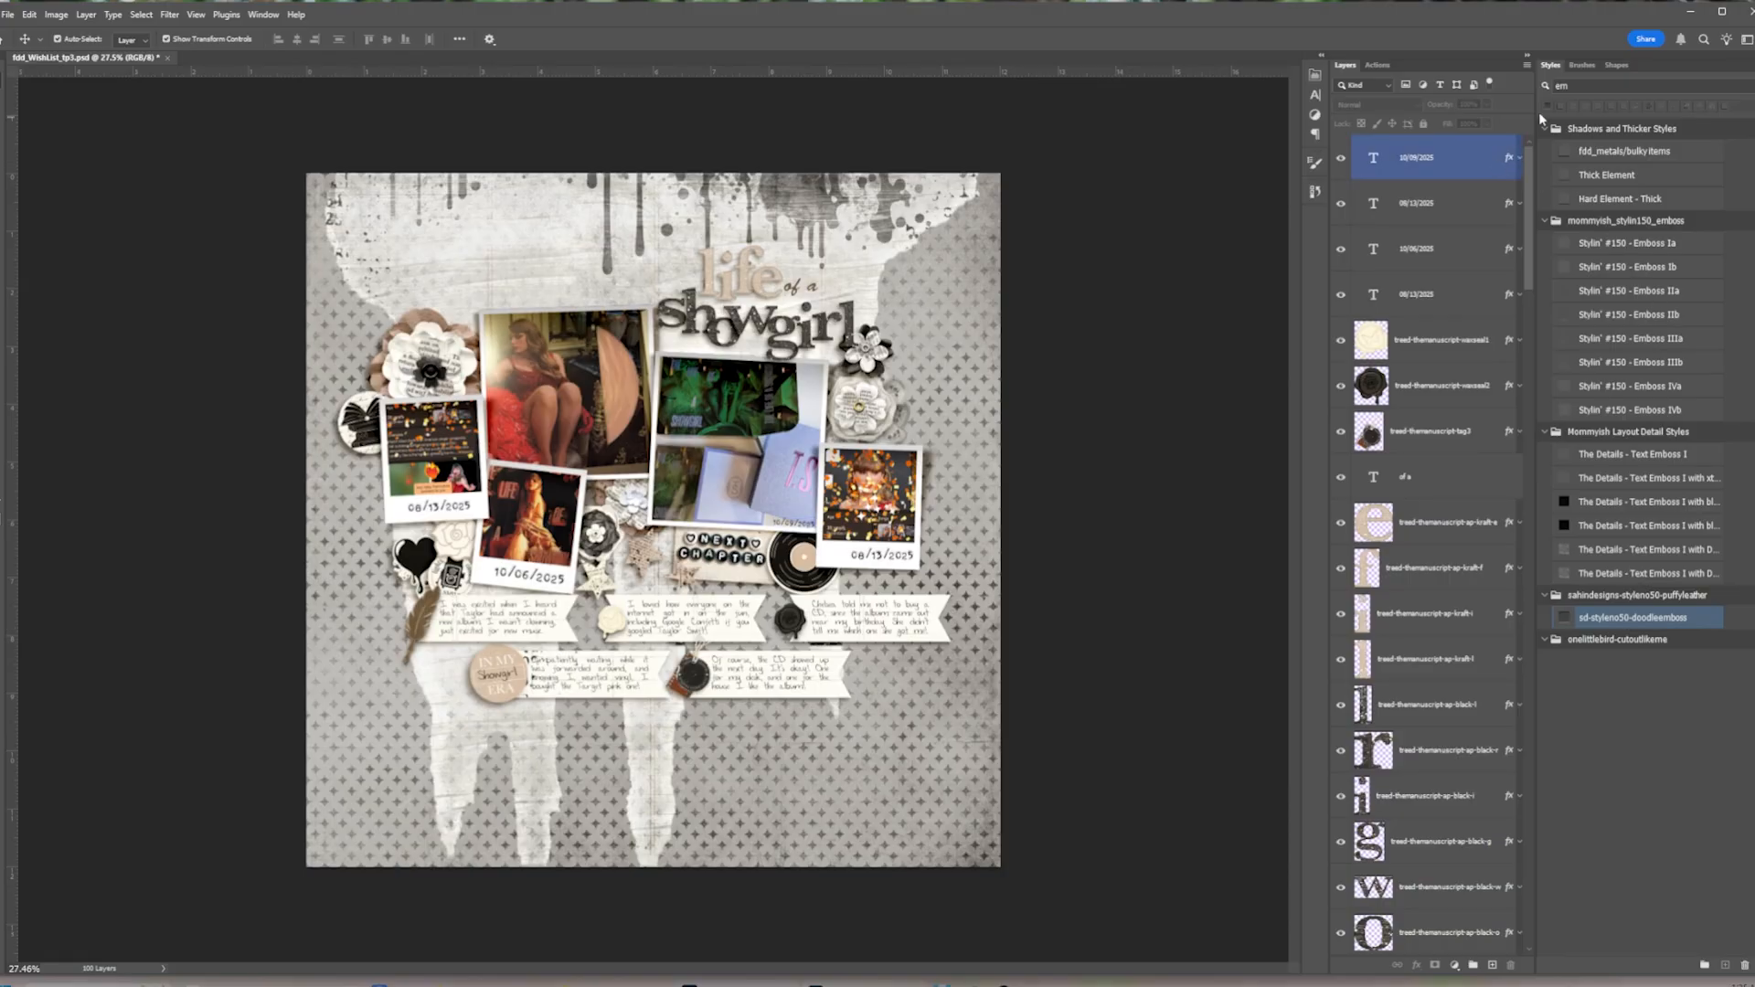
left_click(1524, 68)
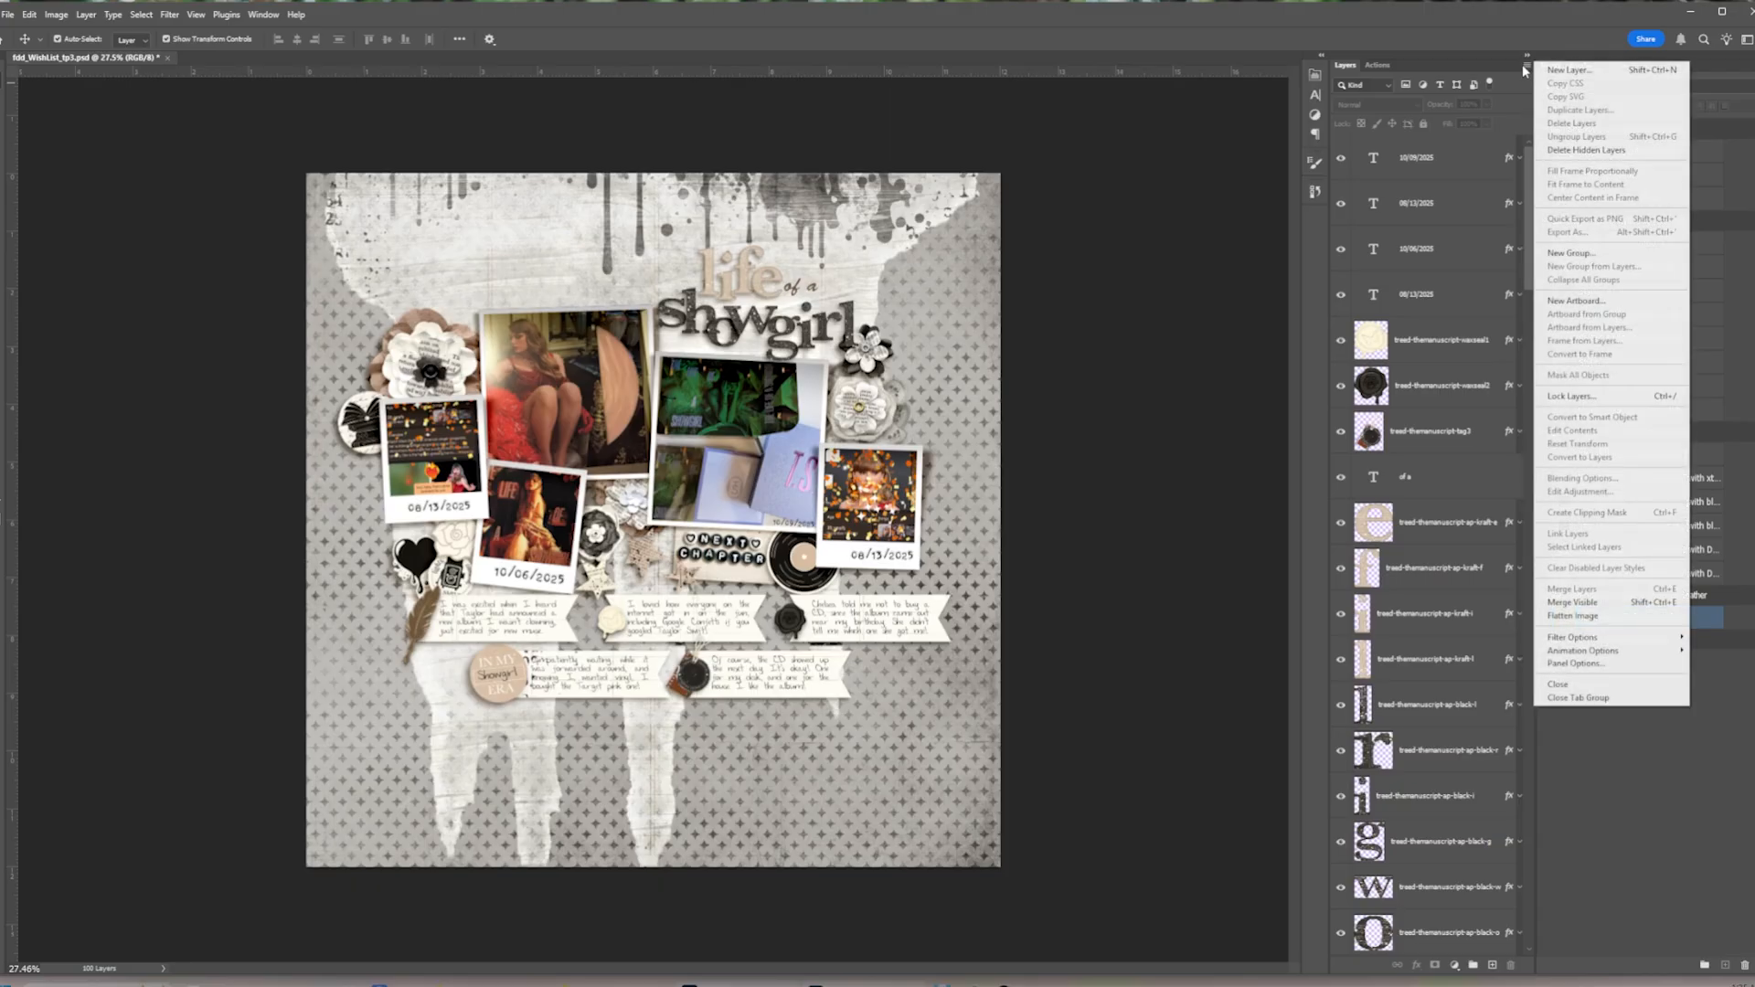